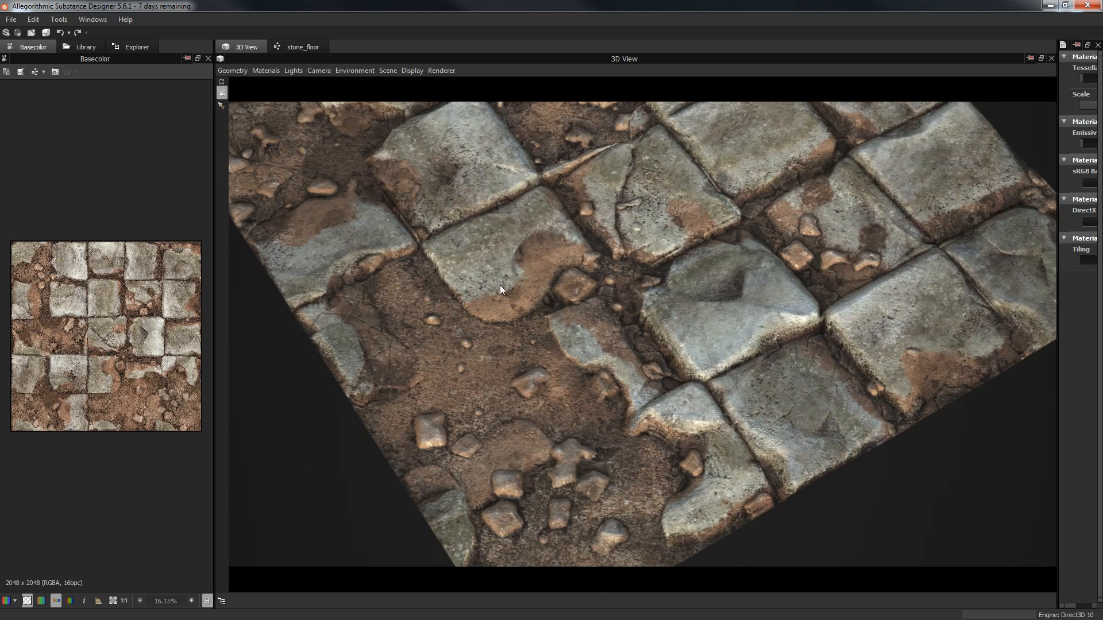
Step: Inspect the stone floor material from several angles in the 3D view
drag(361, 192, 339, 193)
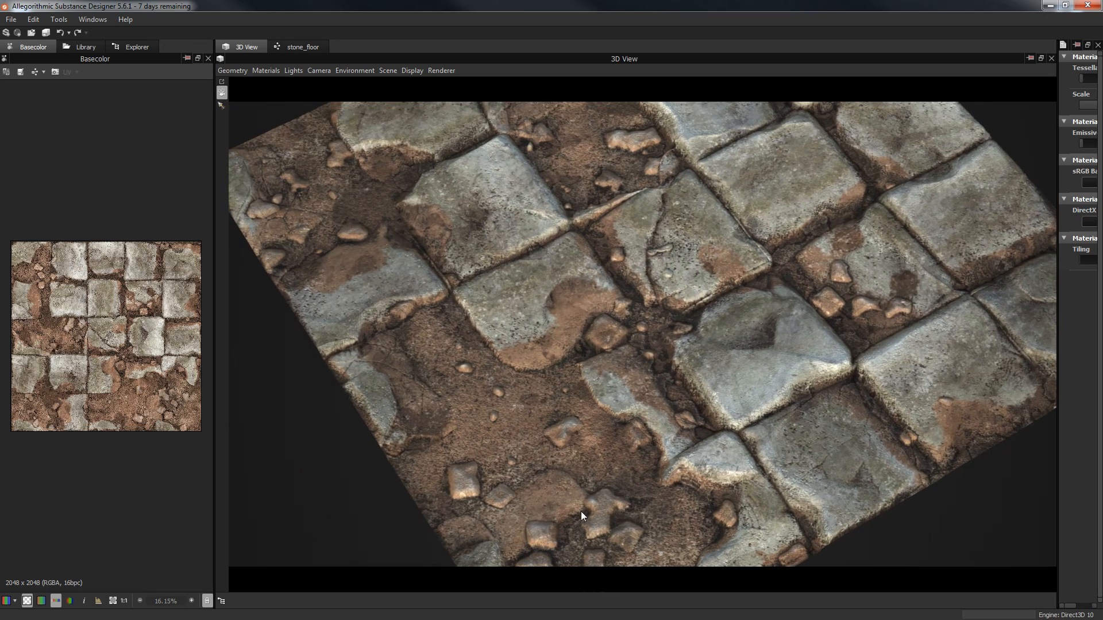
drag(649, 183, 656, 241)
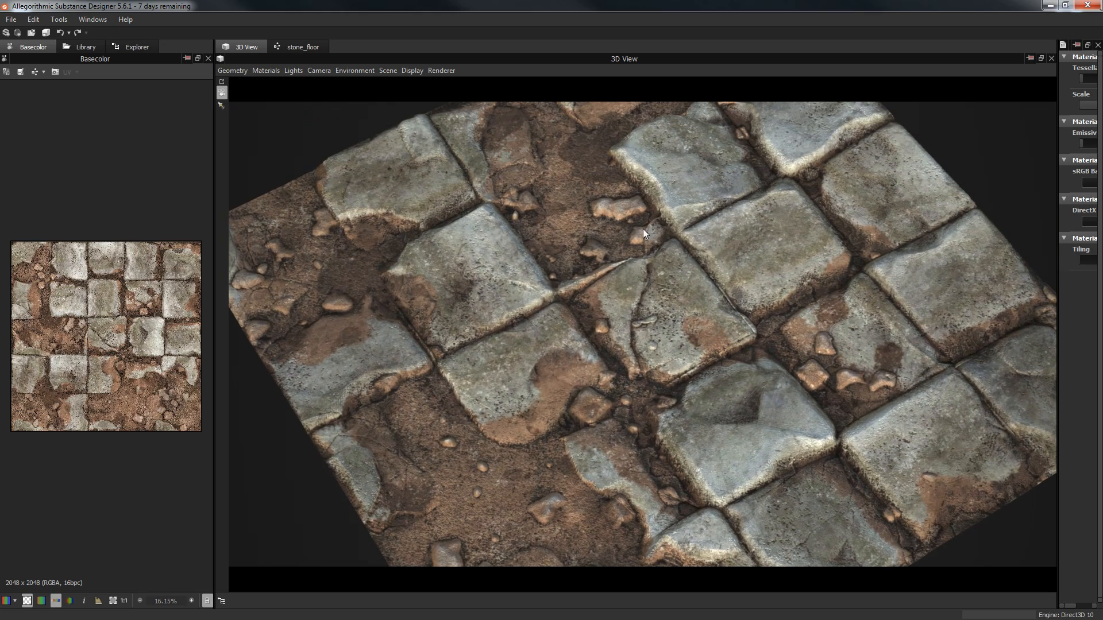
drag(600, 204, 615, 312)
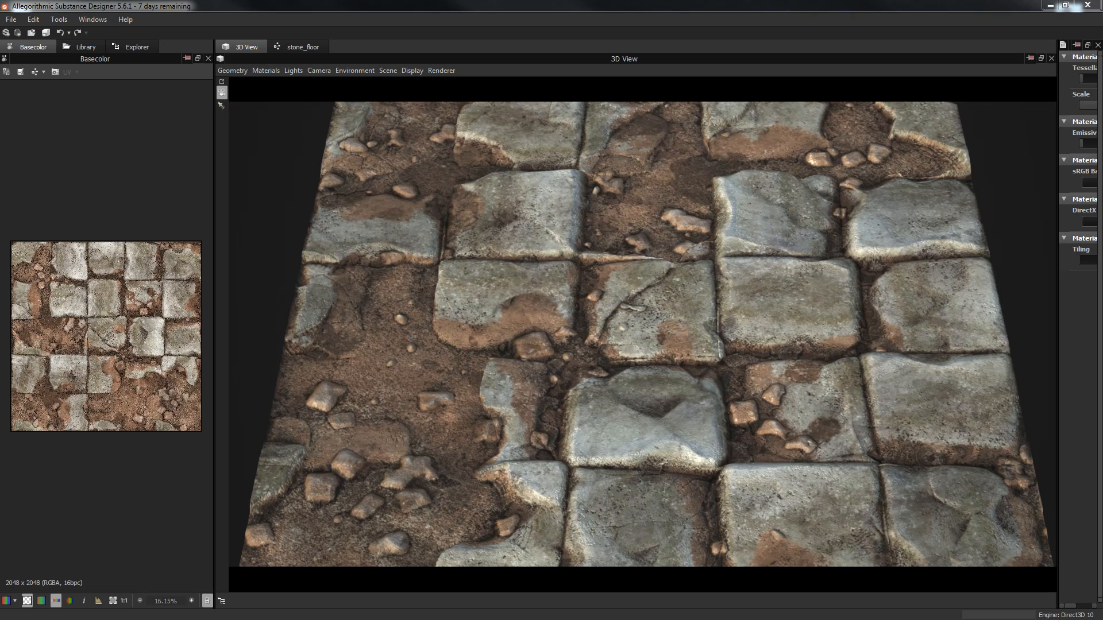
Step: Switch to Windows Photo Viewer, browse the stone floor renders and texture images, and close the viewer
drag(1102, 75, 519, 54)
double_click(518, 53)
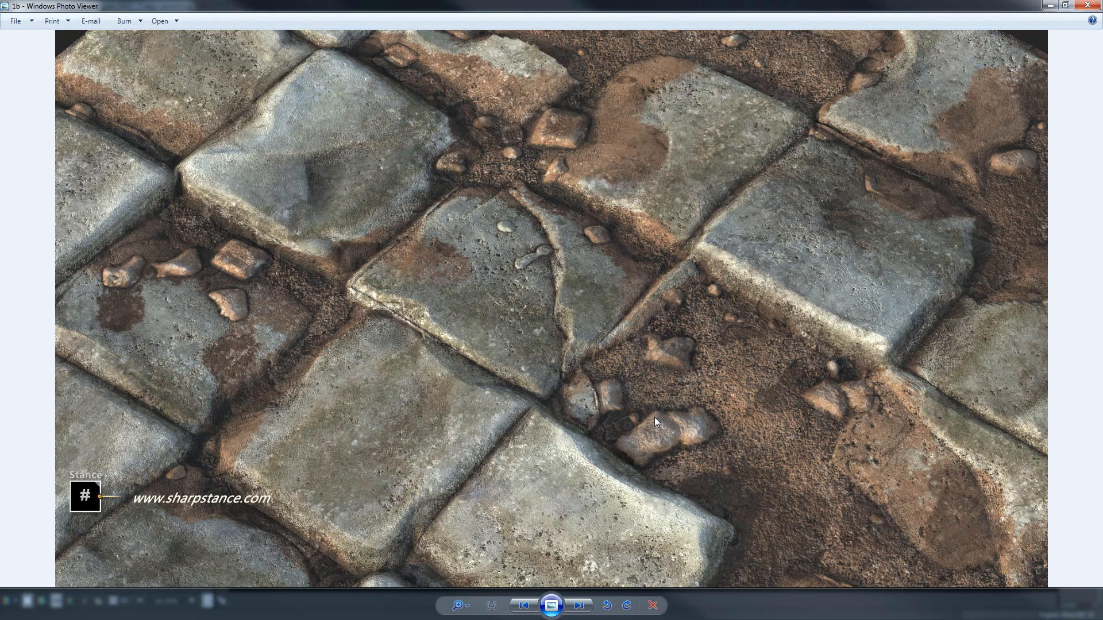
click(578, 606)
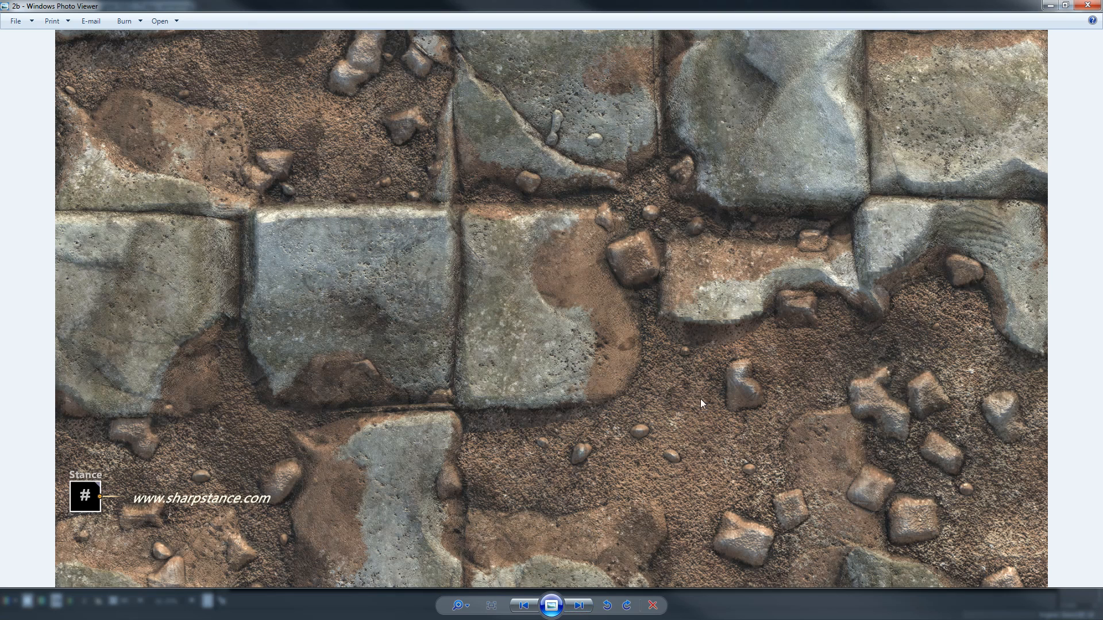
click(578, 606)
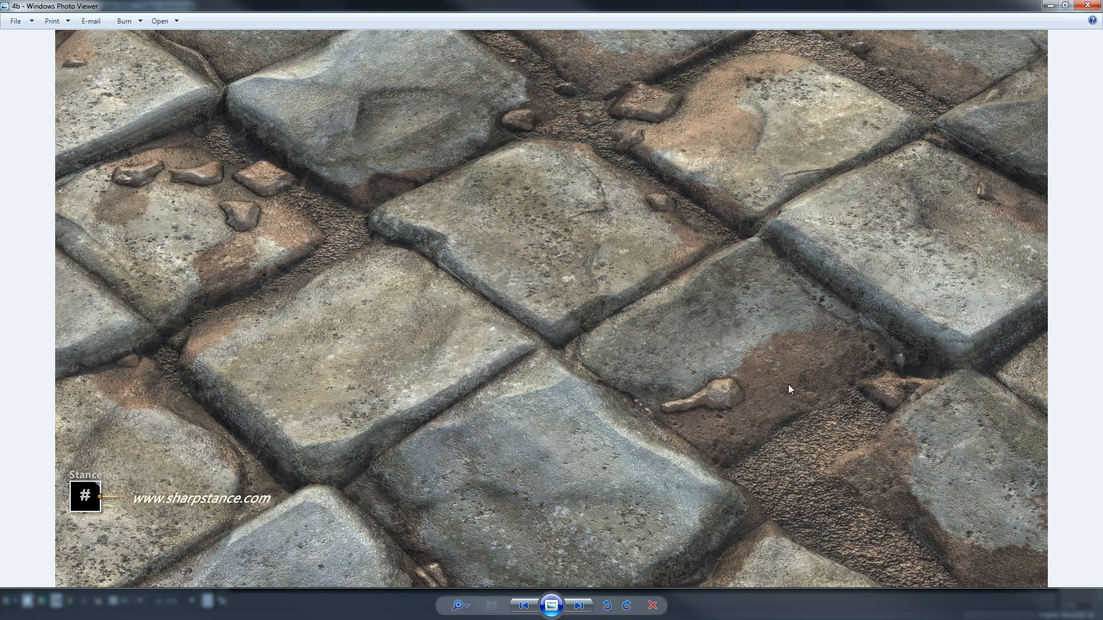
click(578, 608)
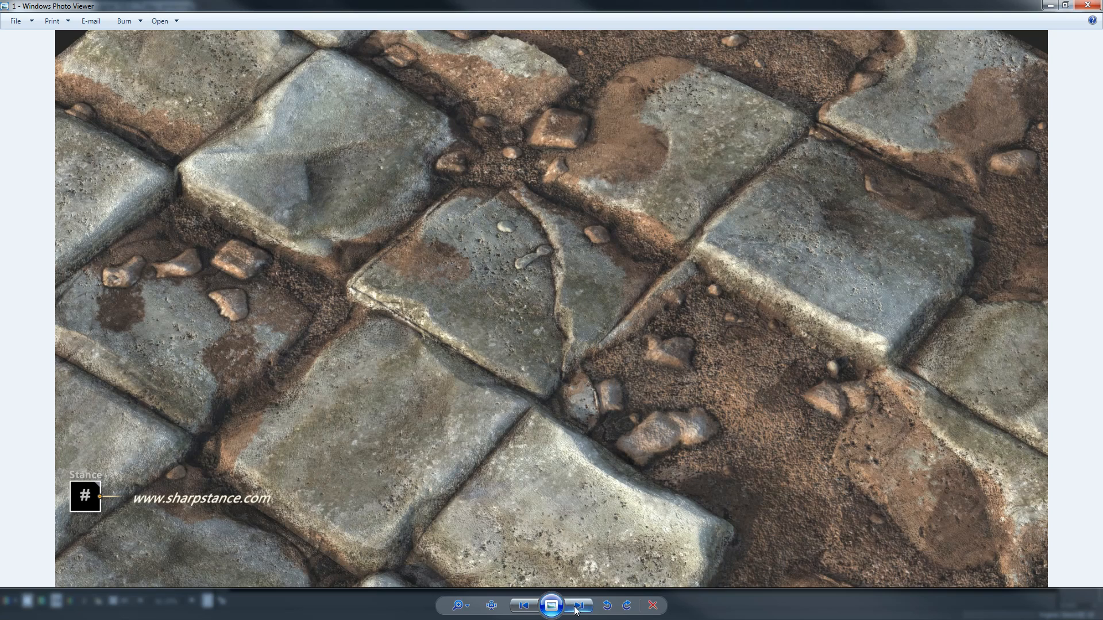
click(577, 609)
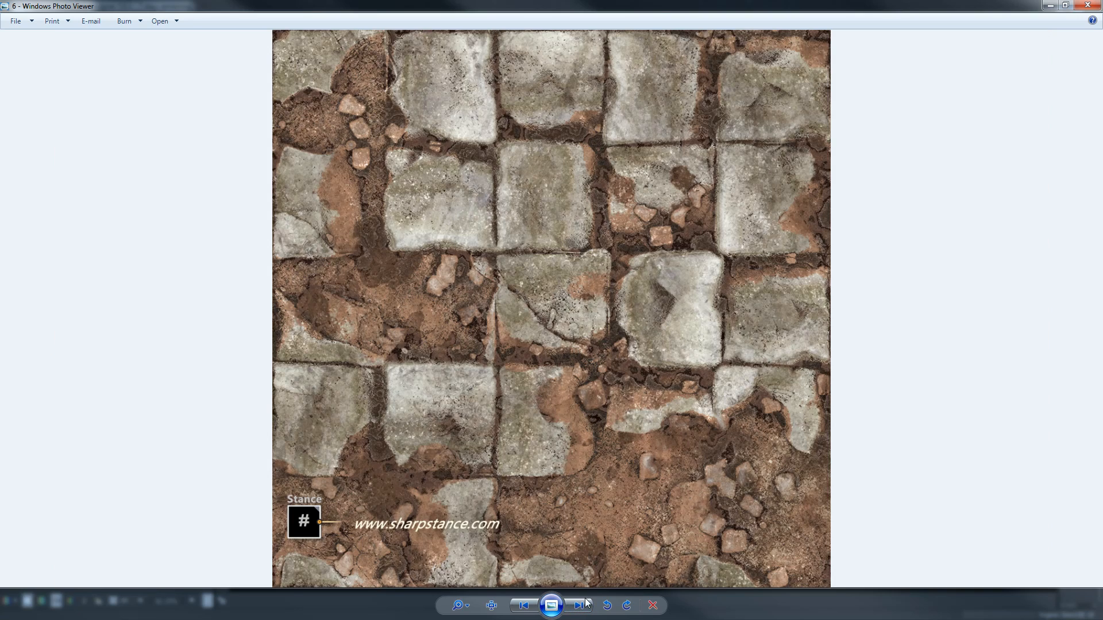
click(577, 607)
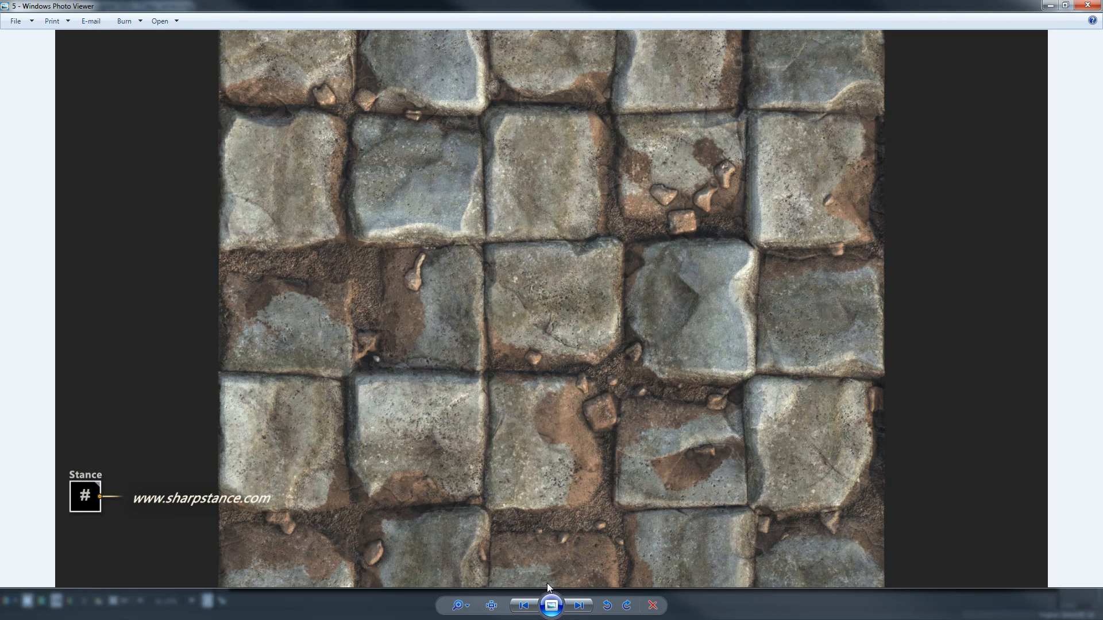
click(577, 606)
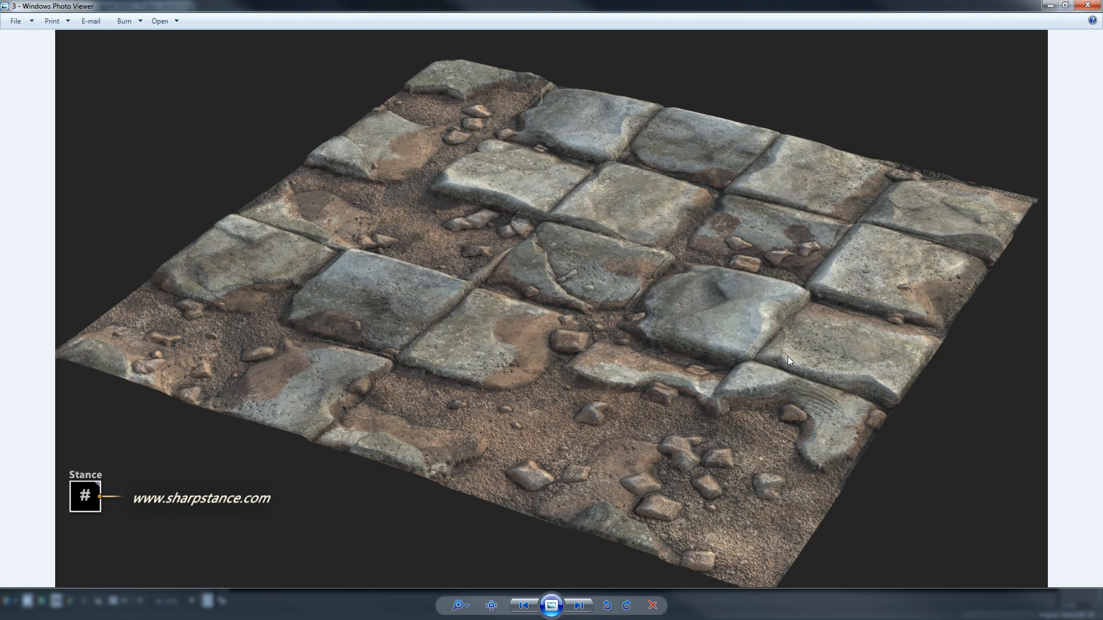
click(1088, 5)
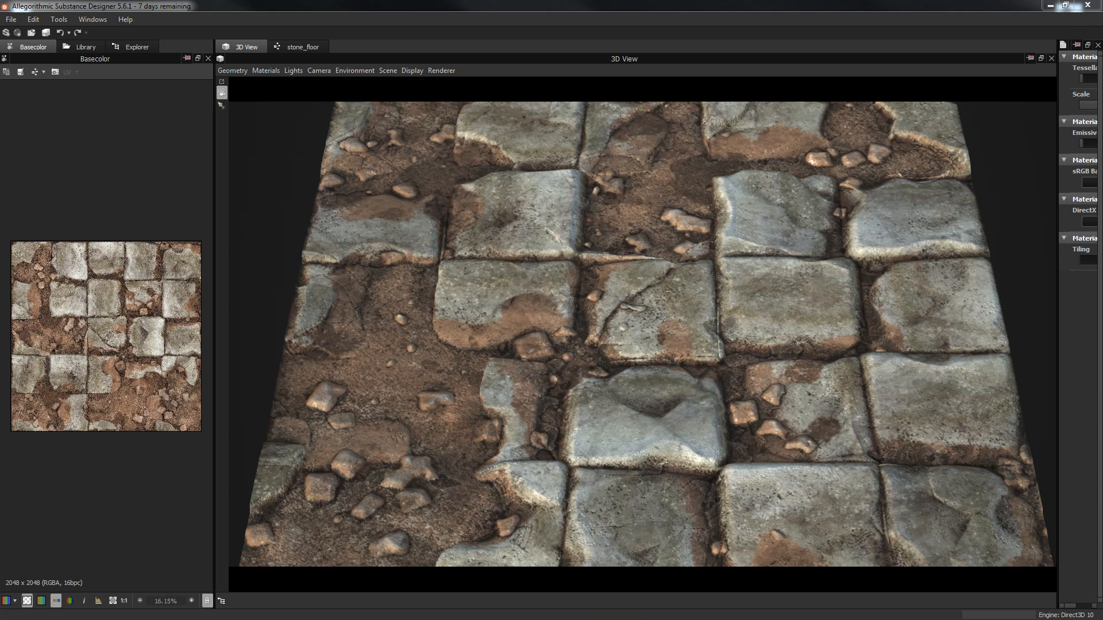
Step: Switch to the browser, look through the Sharpstance Patreon posts including the Stone Arch entry, and close the window
drag(1102, 34, 611, 30)
click(467, 221)
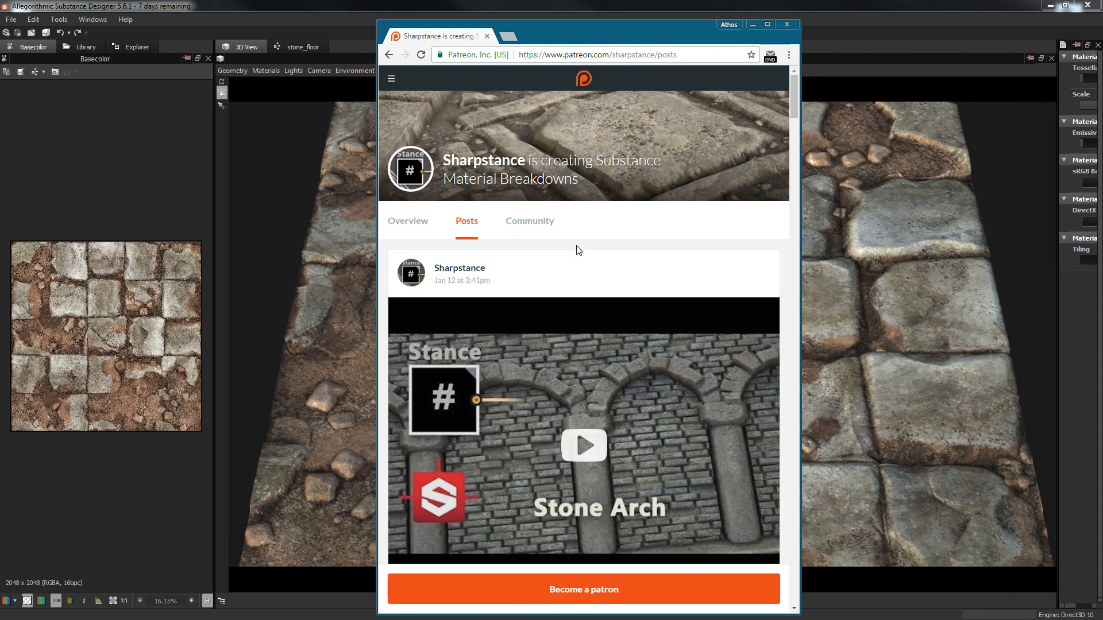
scroll(552, 231, down, 1)
scroll(551, 232, down, 6)
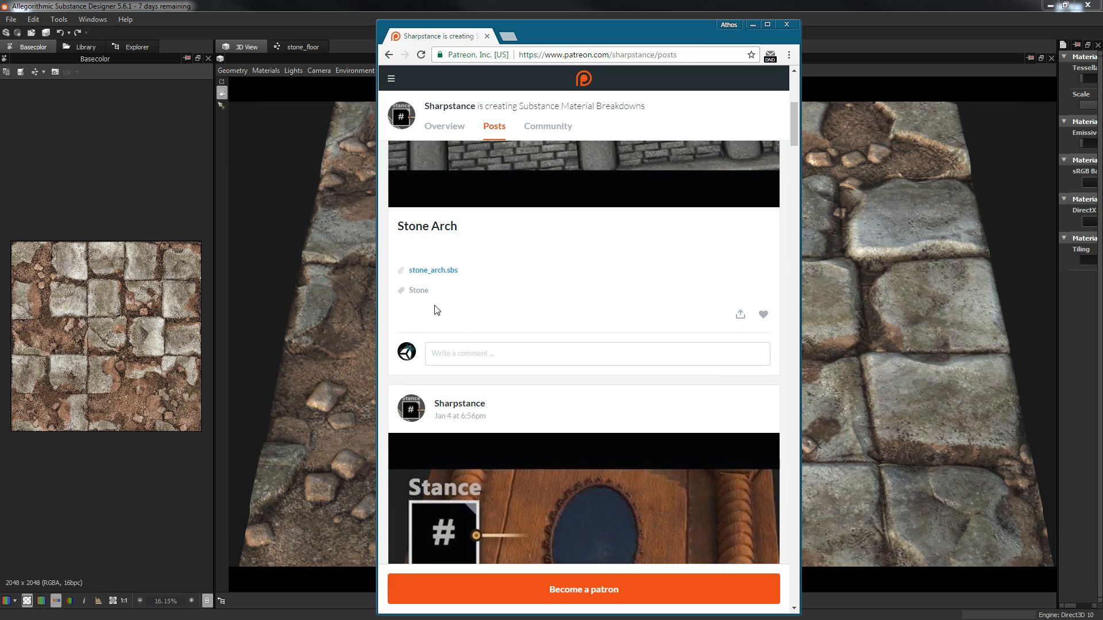
scroll(469, 290, up, 4)
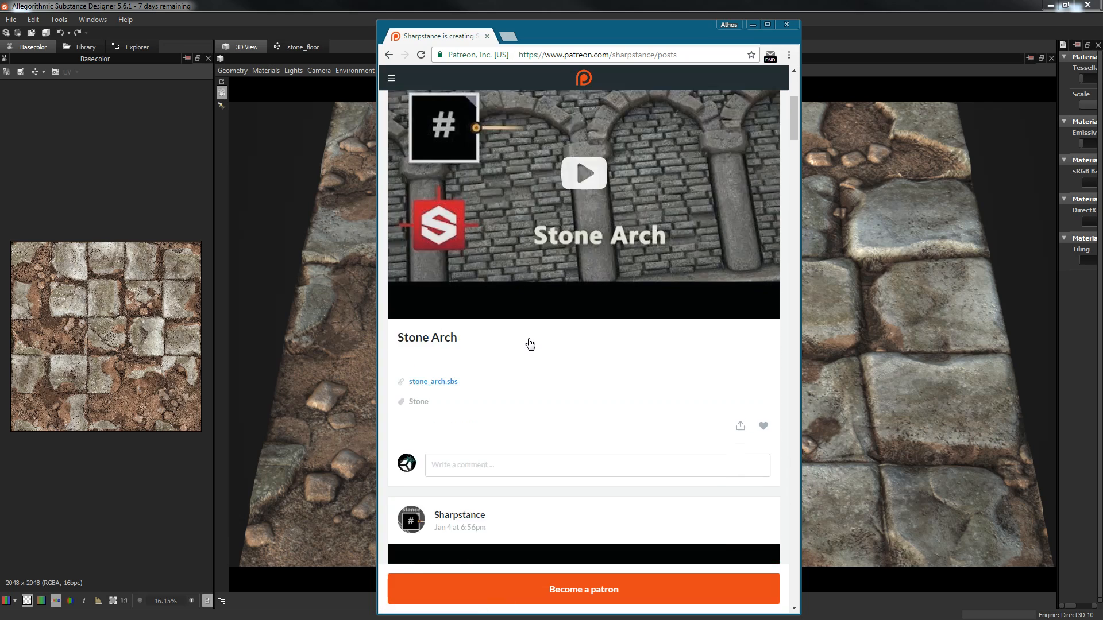
scroll(670, 164, up, 1)
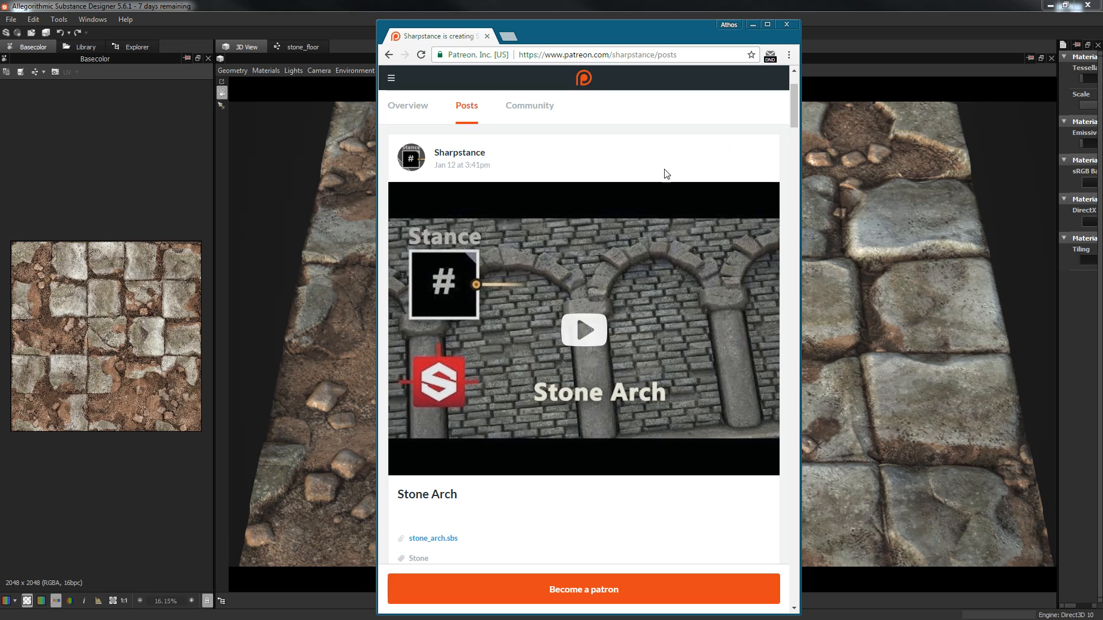
click(787, 24)
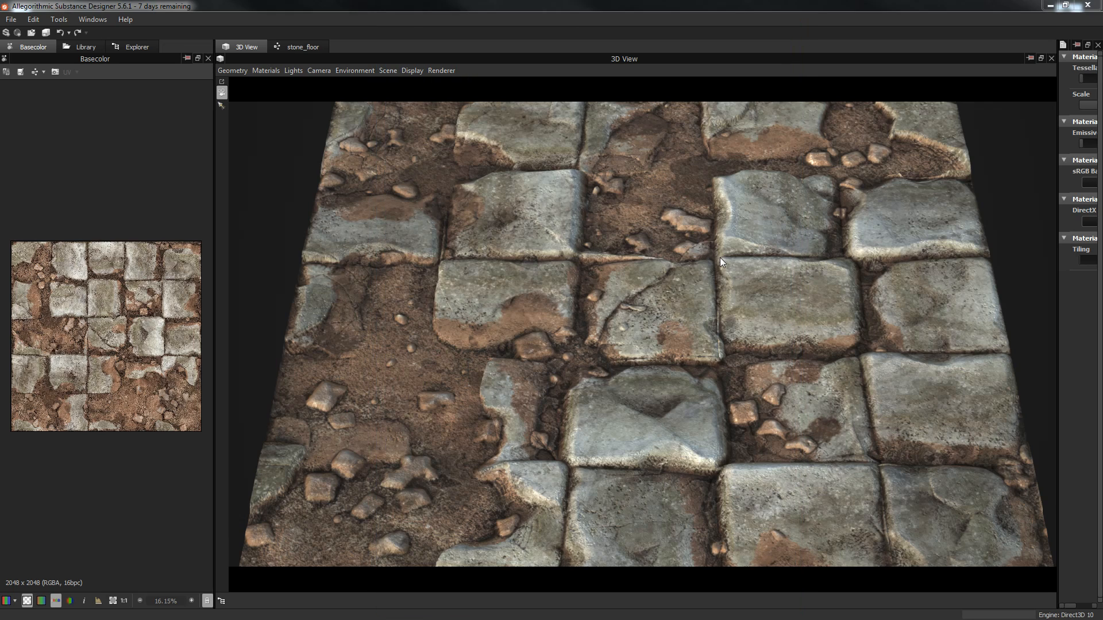
Step: Widen the parameters pane so that the 3D view's material settings are fully readable
drag(1057, 269, 949, 269)
drag(653, 436, 746, 396)
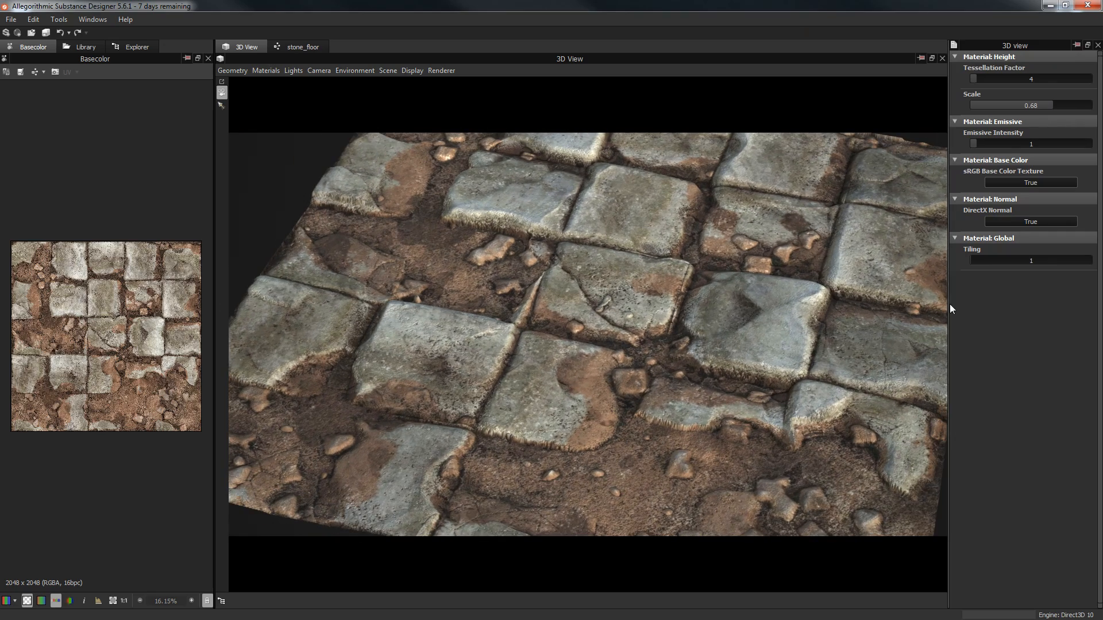
drag(950, 304, 897, 308)
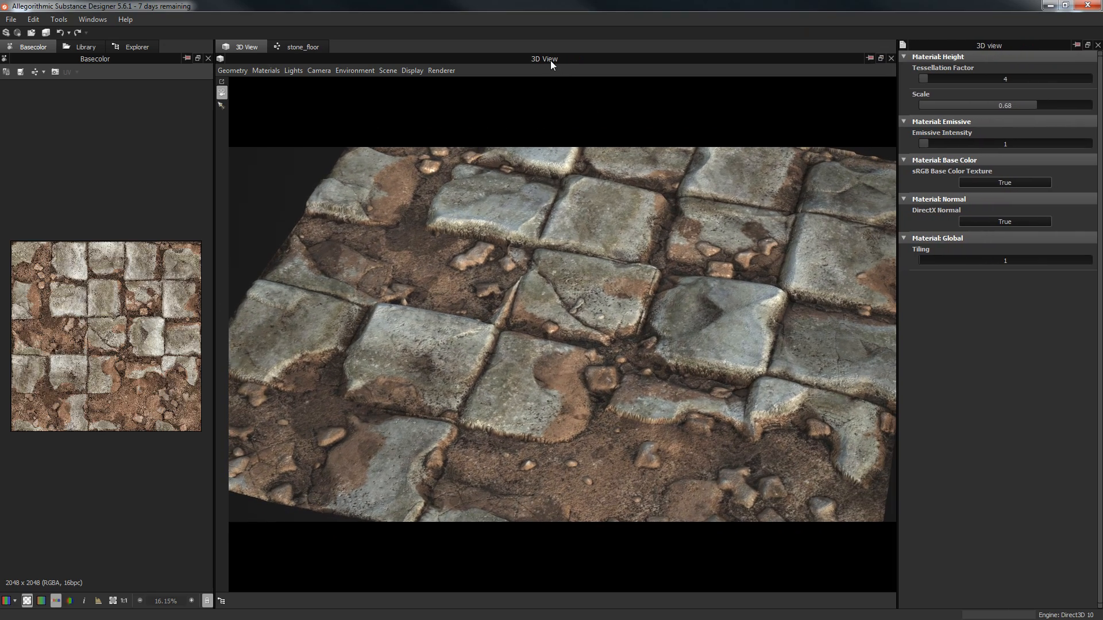
Step: Dock the 3D view beneath the Basecolor preview and widen that column beside the stone_floor graph
drag(545, 57, 112, 532)
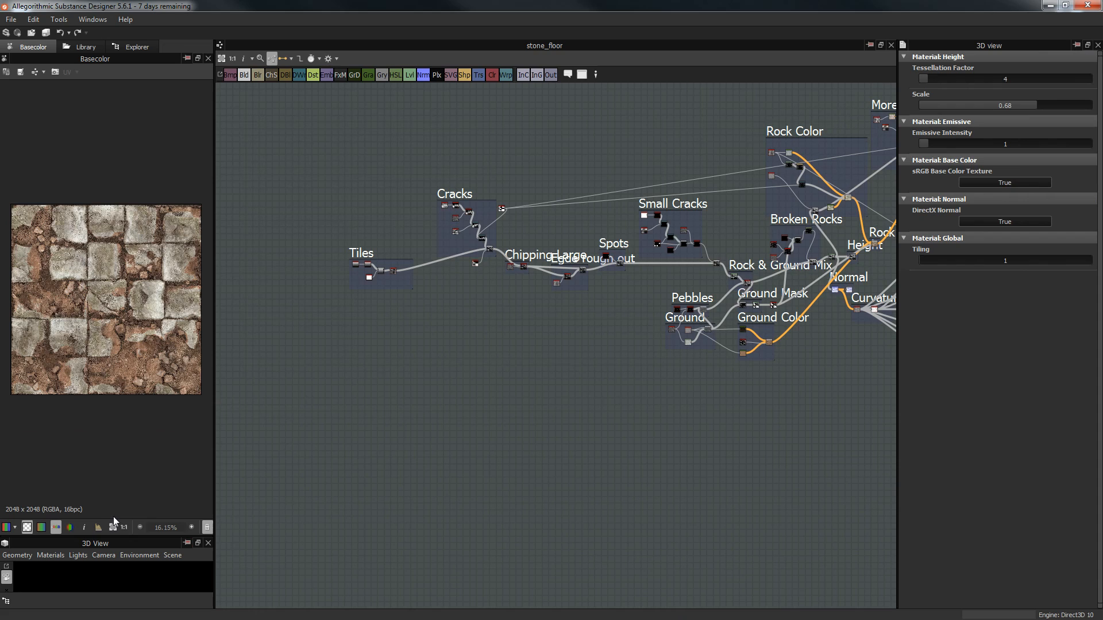
drag(112, 535, 112, 309)
drag(217, 377, 344, 372)
drag(163, 322, 185, 316)
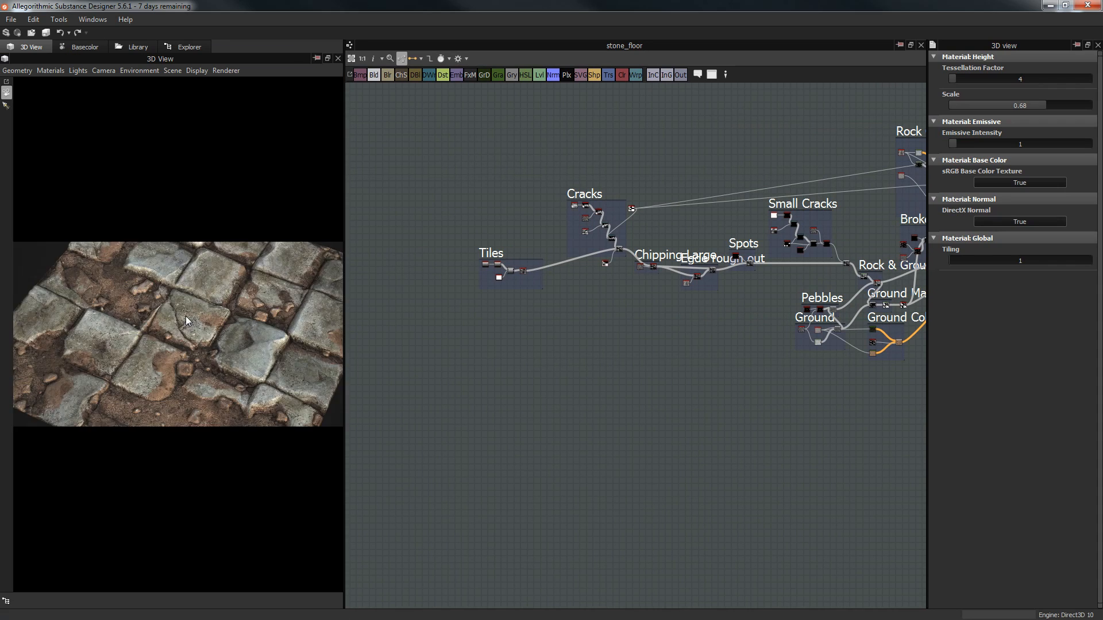
drag(202, 82, 192, 297)
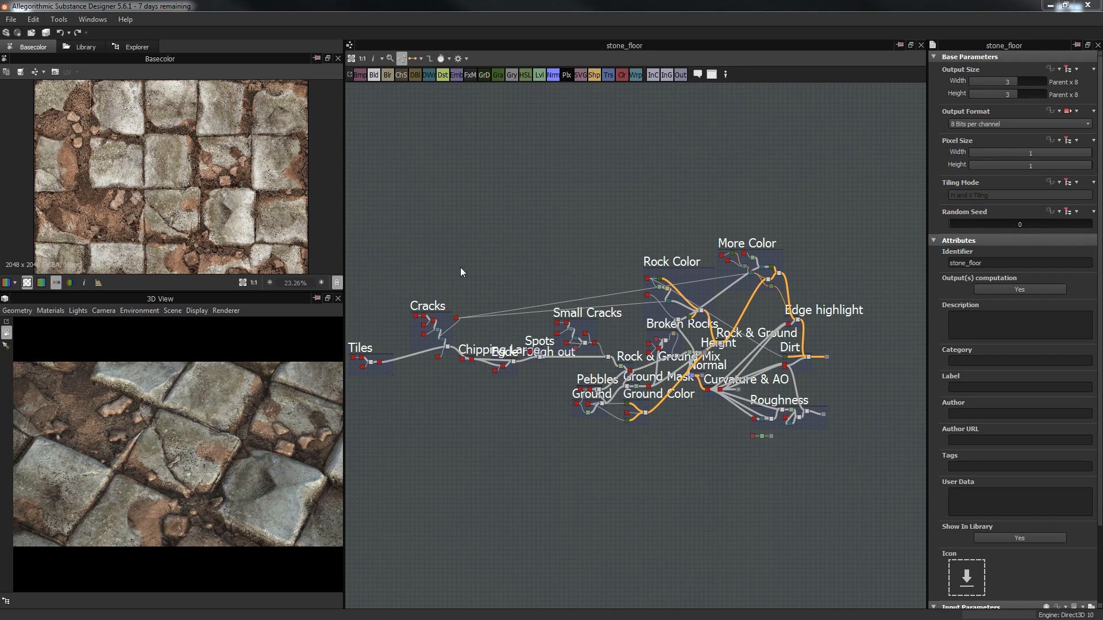
Step: Look over the complete stone_floor graph alongside the material's 3D preview
middle_drag(460, 267, 477, 252)
drag(208, 467, 160, 411)
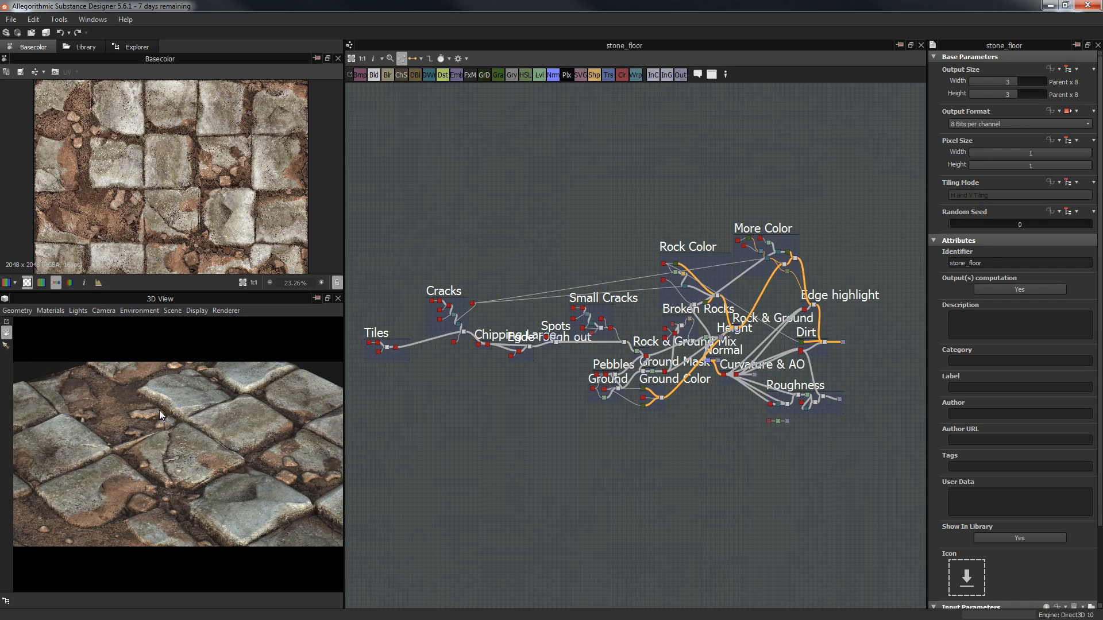
middle_drag(518, 436, 564, 425)
drag(195, 444, 242, 460)
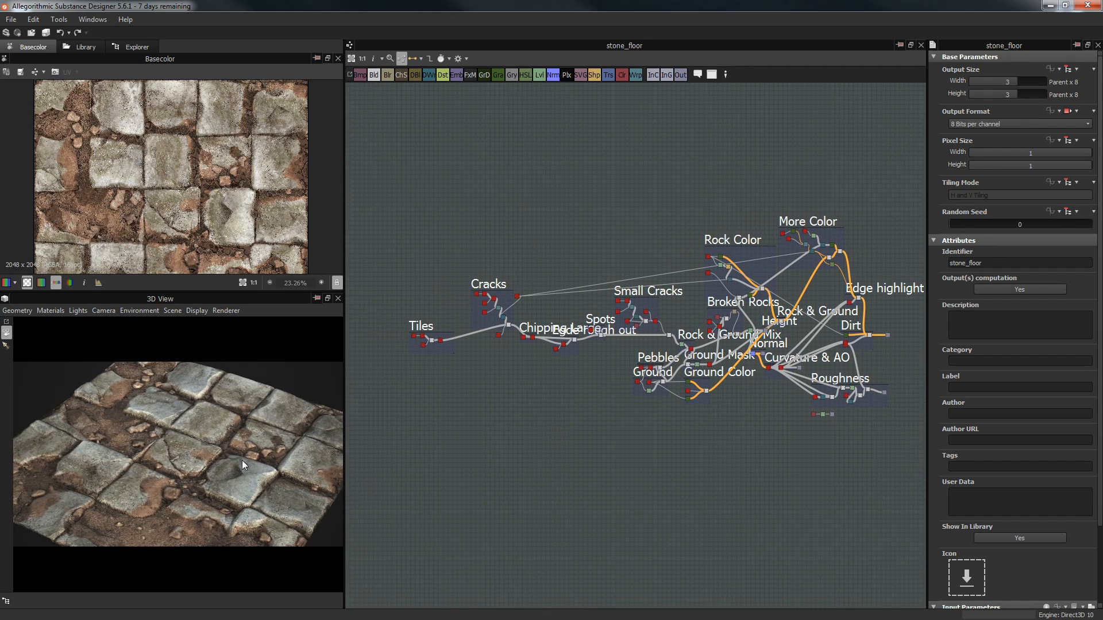
middle_drag(715, 392, 710, 367)
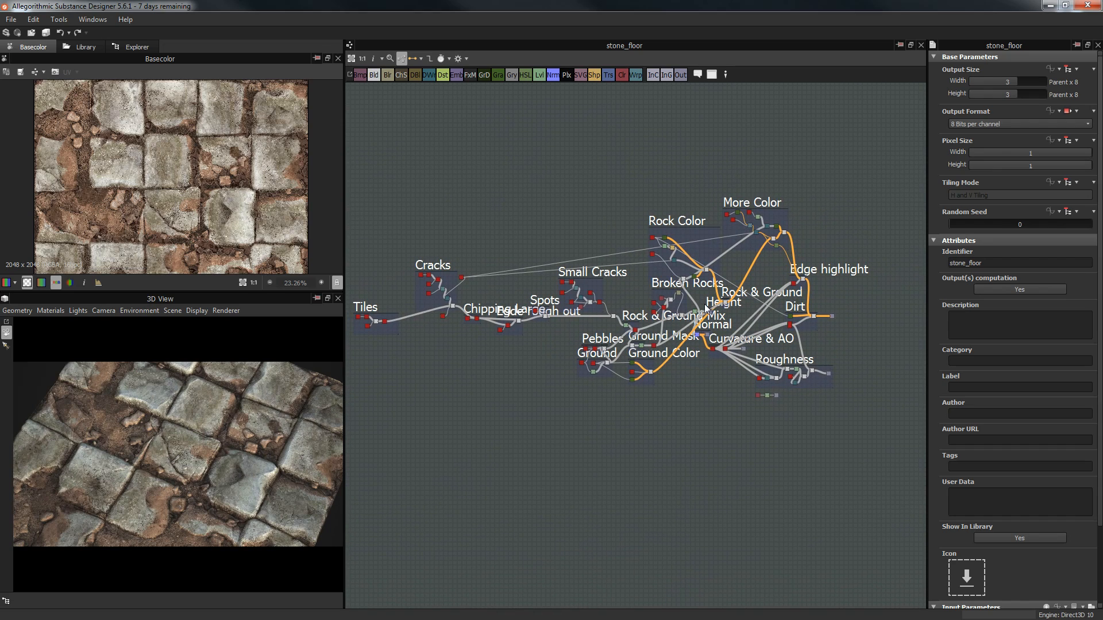
Step: Move the Shape node in the Tiles frame lower, well clear of the gradient and Blend nodes
middle_drag(700, 231, 1075, 144)
scroll(677, 233, up, 2)
scroll(626, 250, up, 4)
scroll(717, 194, up, 3)
middle_drag(707, 193, 573, 231)
scroll(671, 224, up, 3)
middle_drag(668, 205, 650, 164)
scroll(566, 270, up, 2)
drag(537, 453, 460, 503)
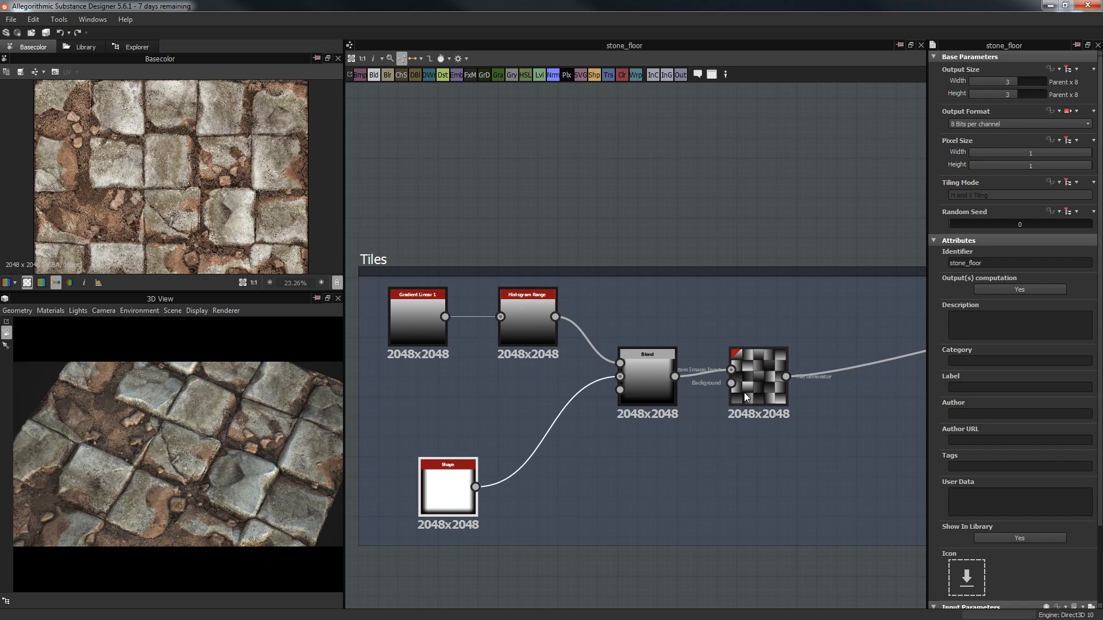
scroll(739, 388, down, 2)
middle_drag(651, 407, 651, 377)
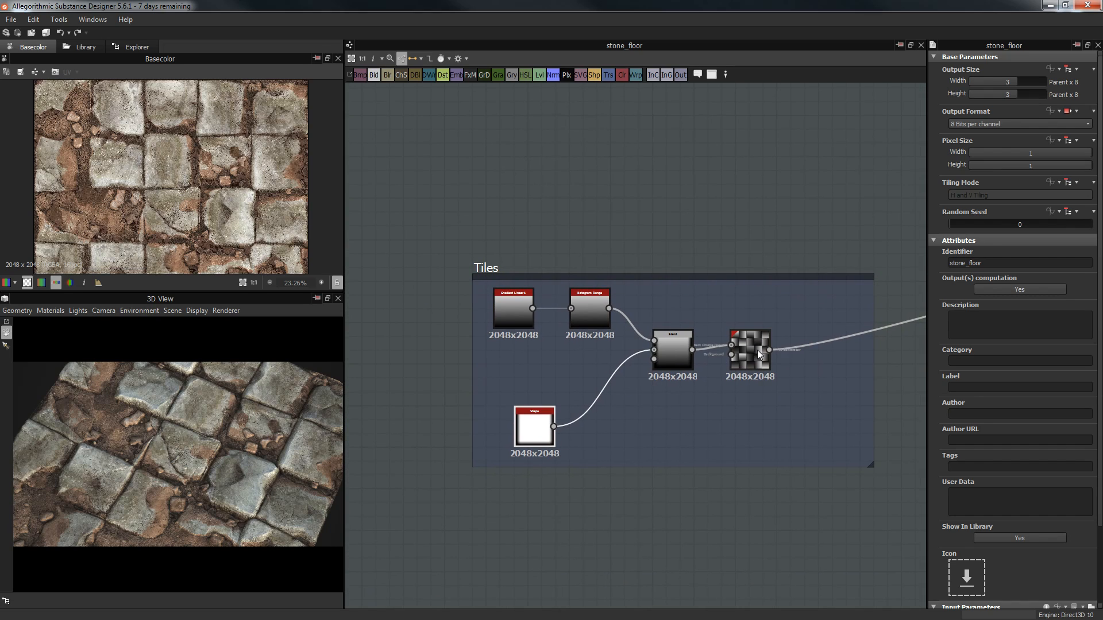
Step: Preview the outputs of the Shape and Blend nodes and compare them with the slanted stones in 3D
double_click(536, 434)
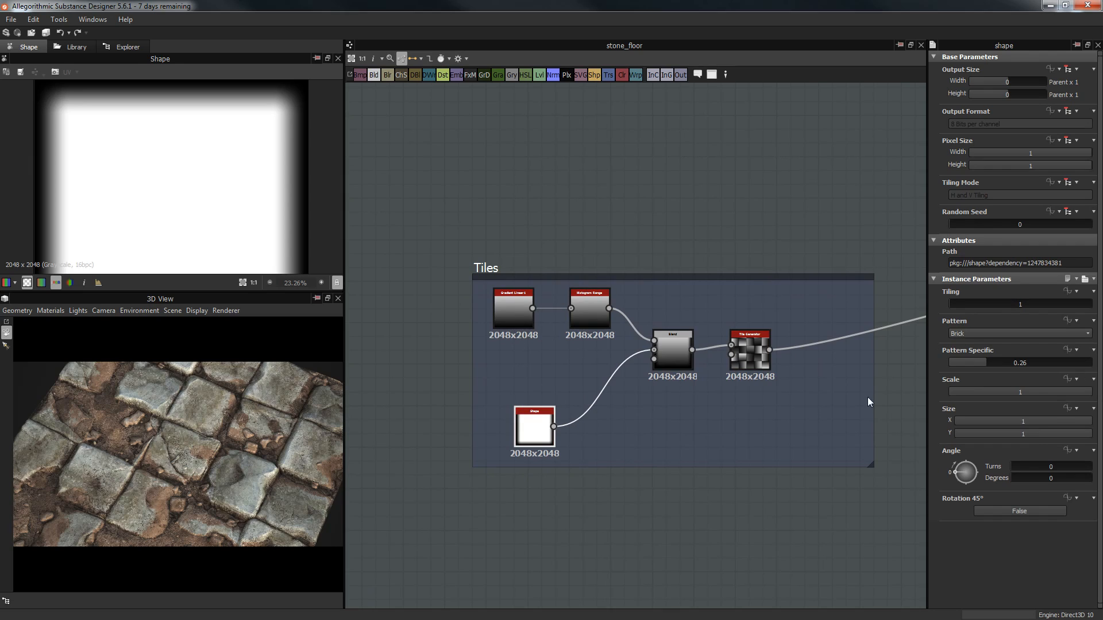
scroll(113, 195, down, 3)
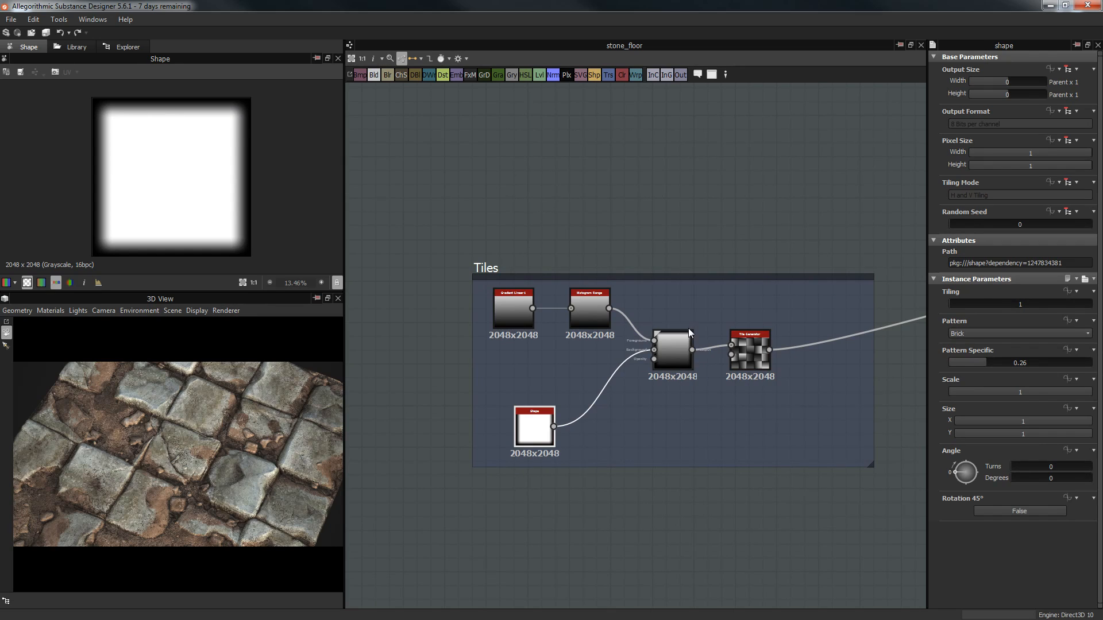
click(671, 350)
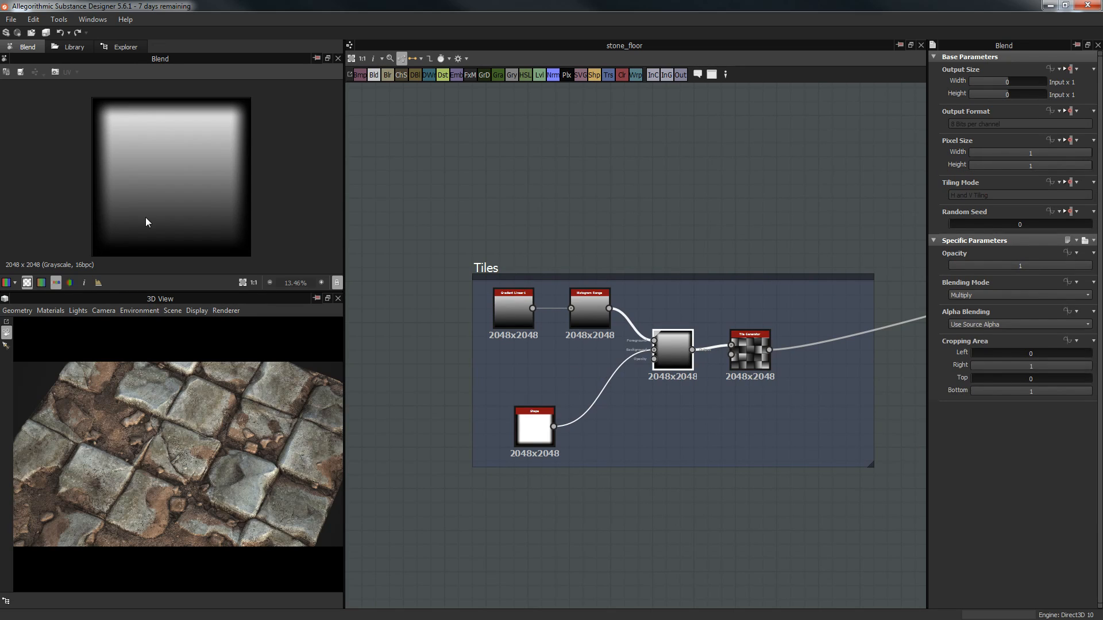
drag(212, 499, 232, 489)
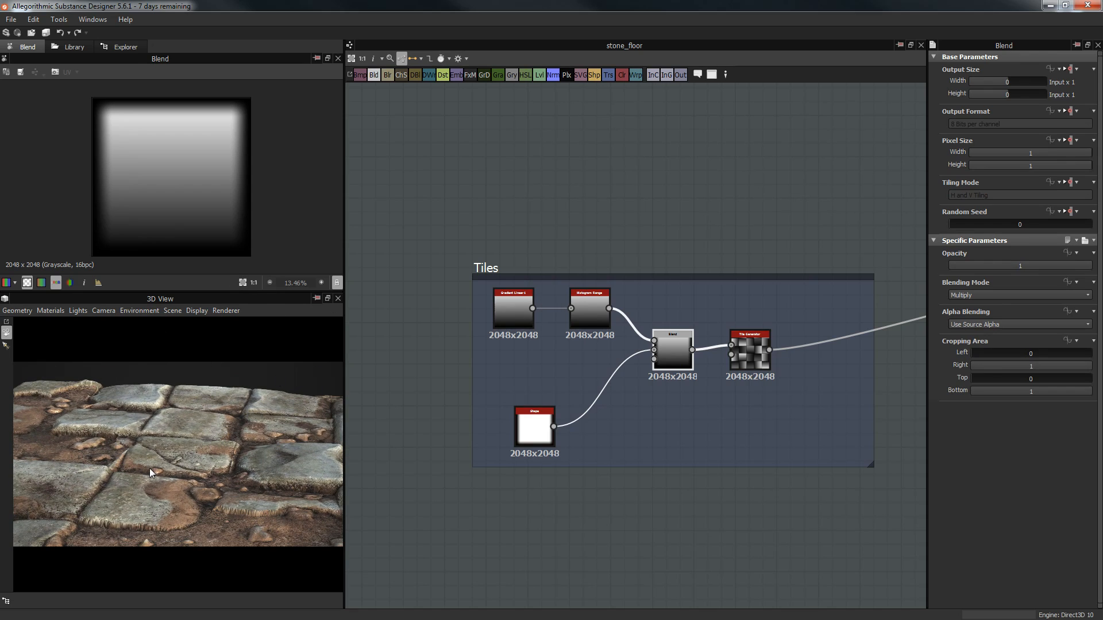
drag(235, 482, 398, 405)
Step: Compare the Gradient Linear 1 and Histogram Range outputs and set the Histogram Range position to 0.23
click(502, 311)
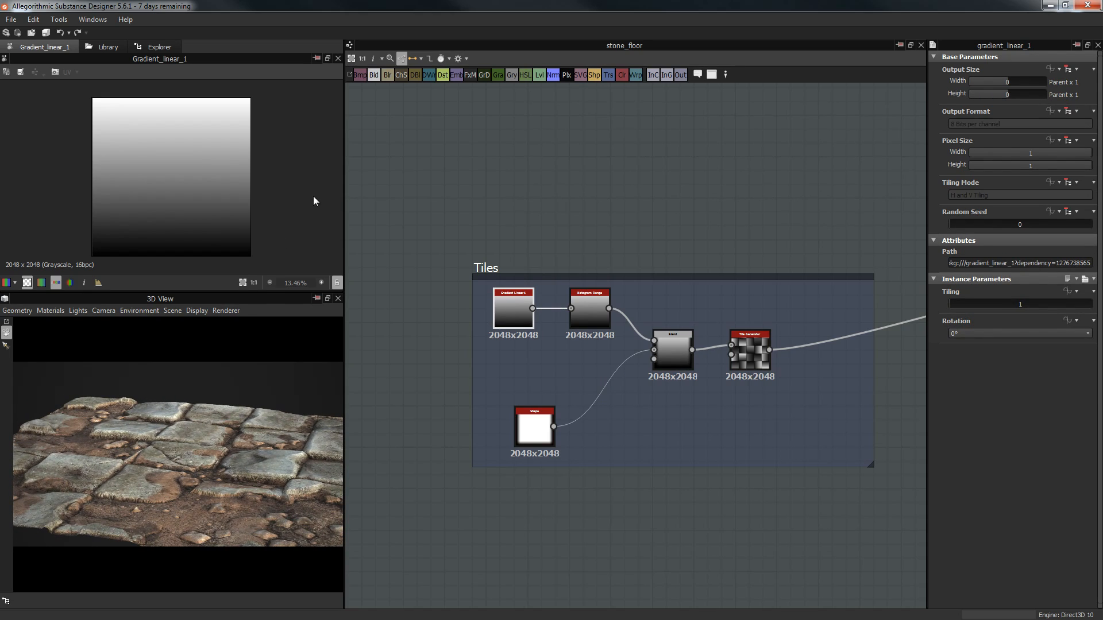
click(592, 319)
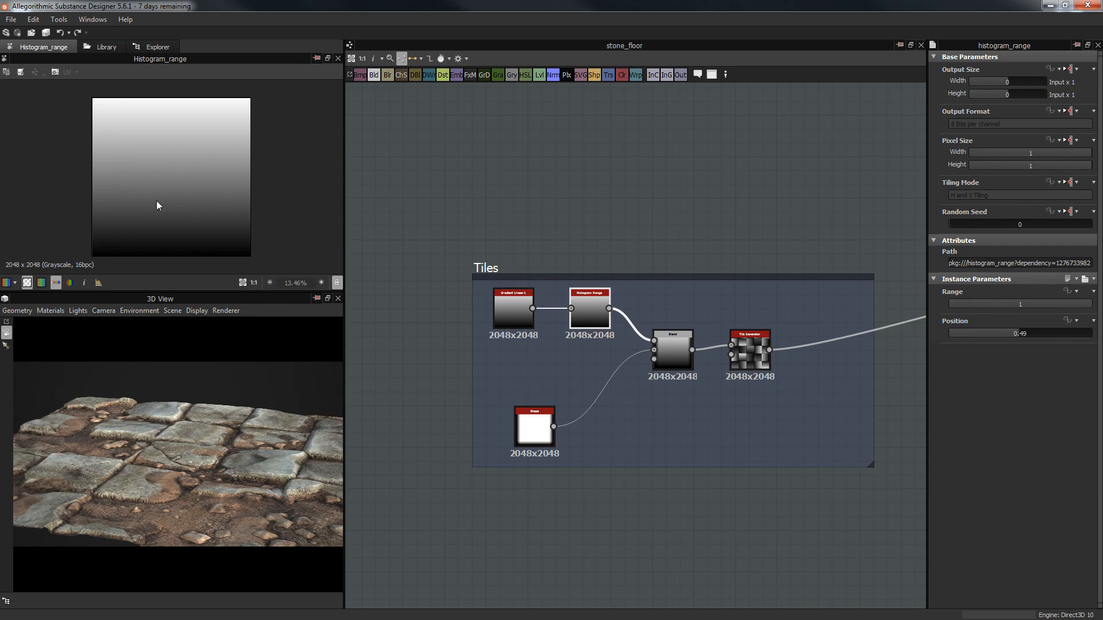
scroll(599, 313, up, 2)
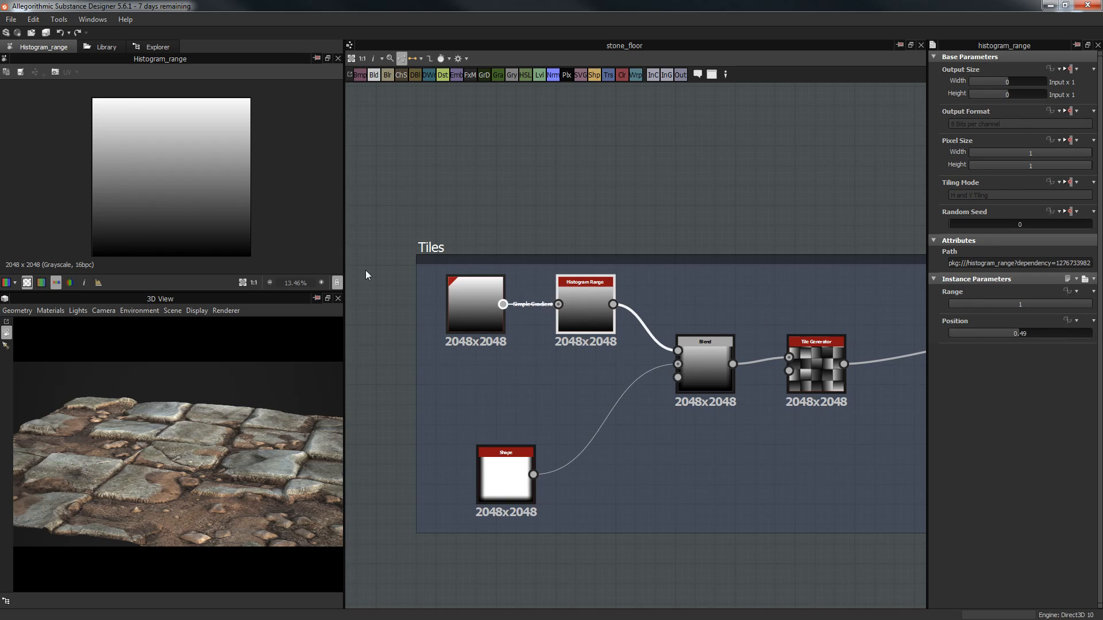
double_click(482, 315)
double_click(580, 312)
scroll(173, 184, up, 2)
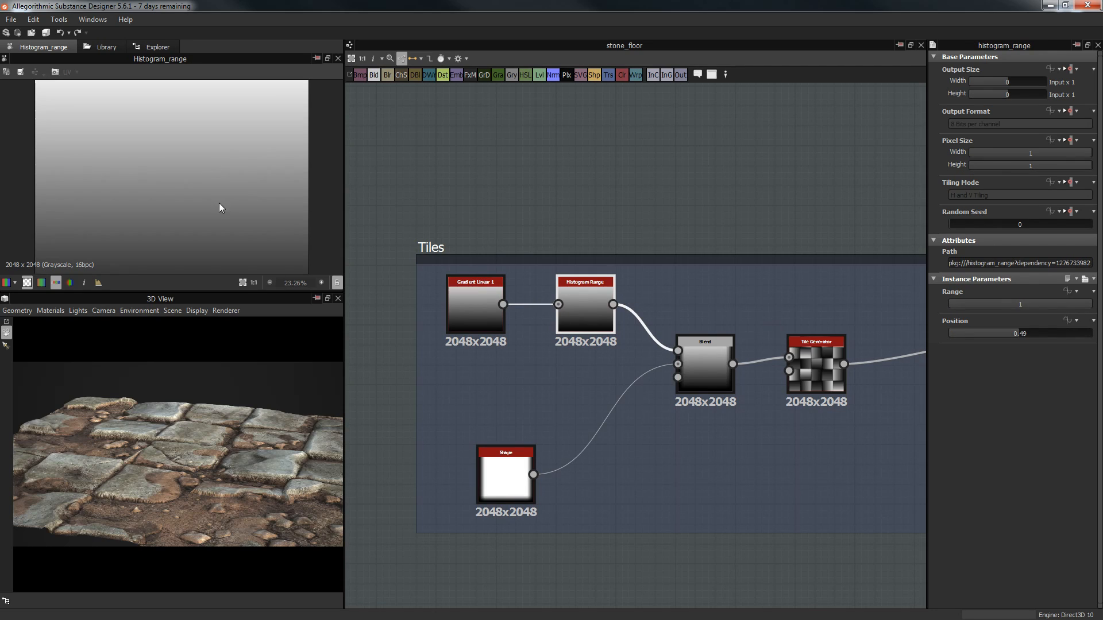
mouse_move(1001, 334)
mouse_down()
mouse_move(954, 339)
mouse_move(984, 335)
mouse_up()
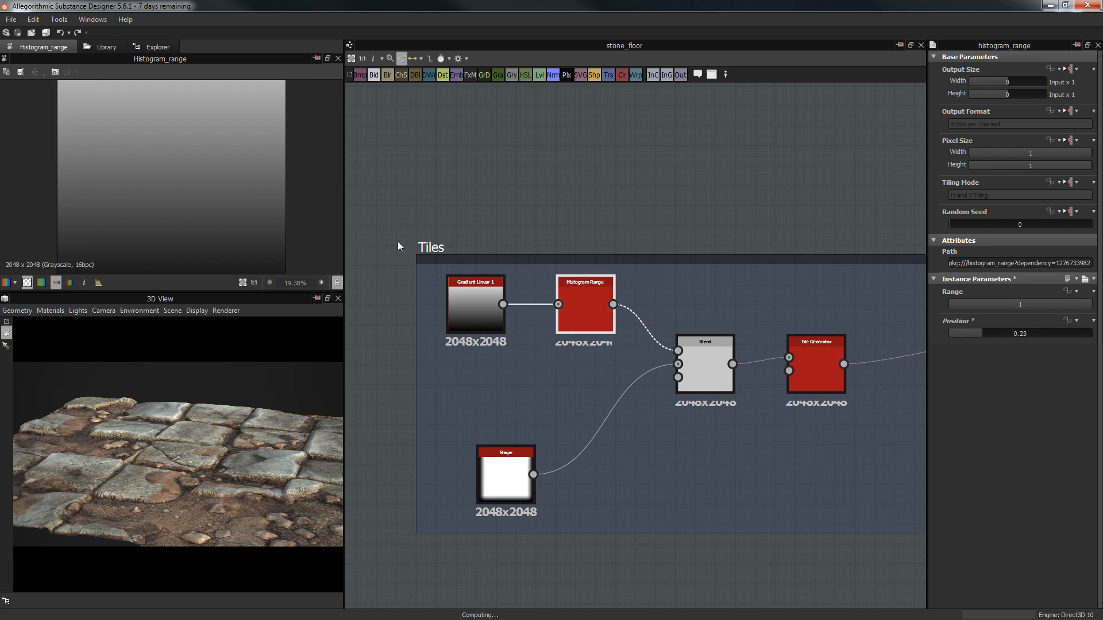
Step: Check the shifted gradient in the 2D preview and undo the last Histogram Range position change
scroll(212, 193, down, 2)
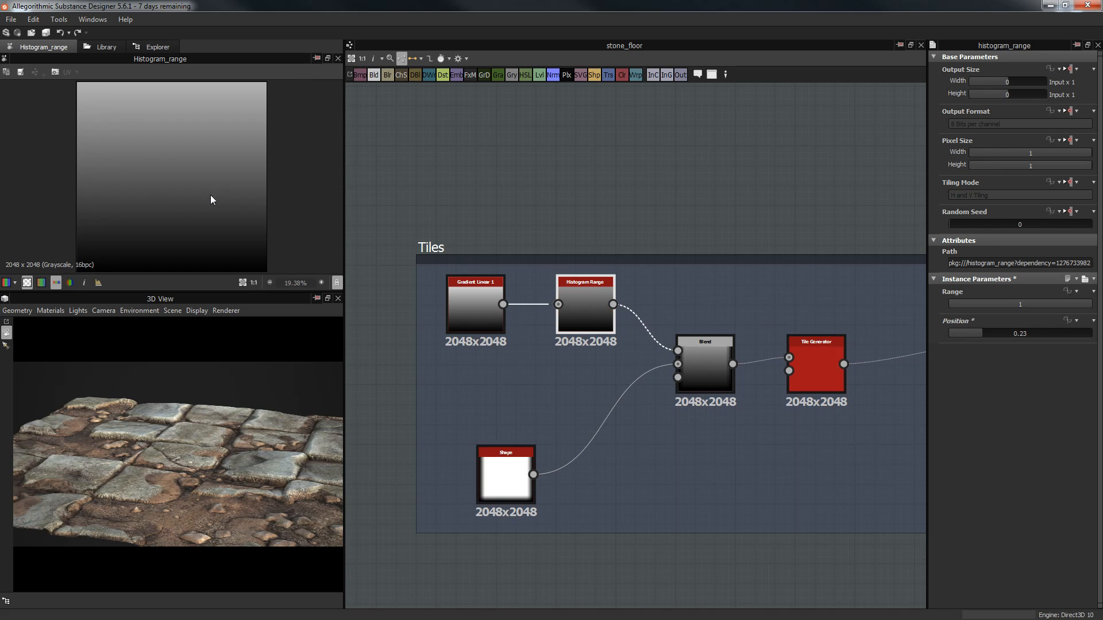
middle_drag(639, 262, 642, 232)
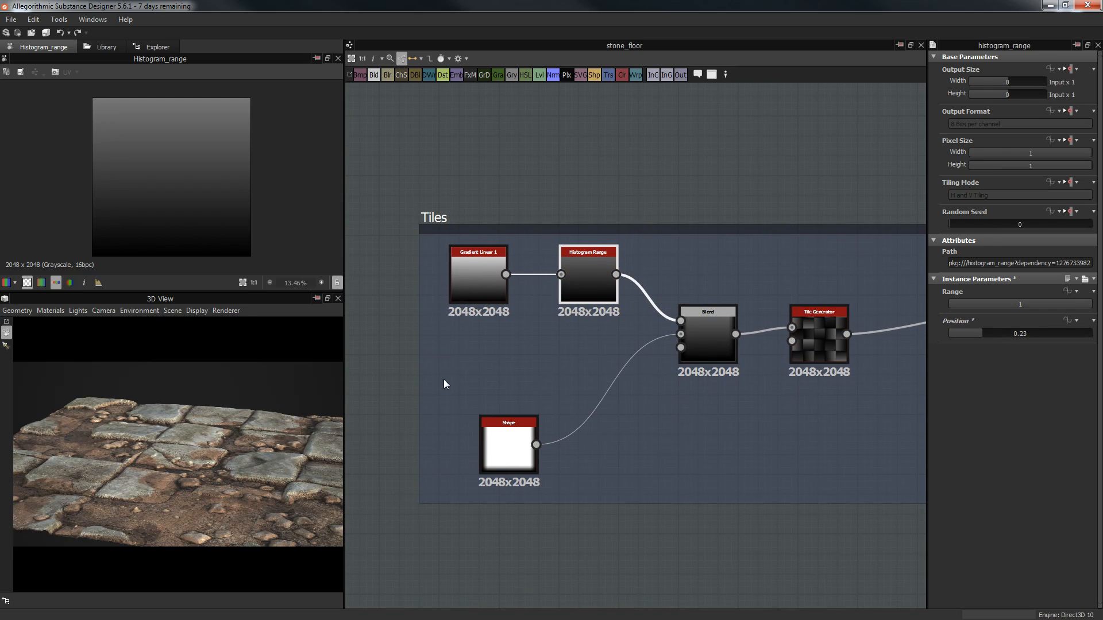
key(ctrl+z)
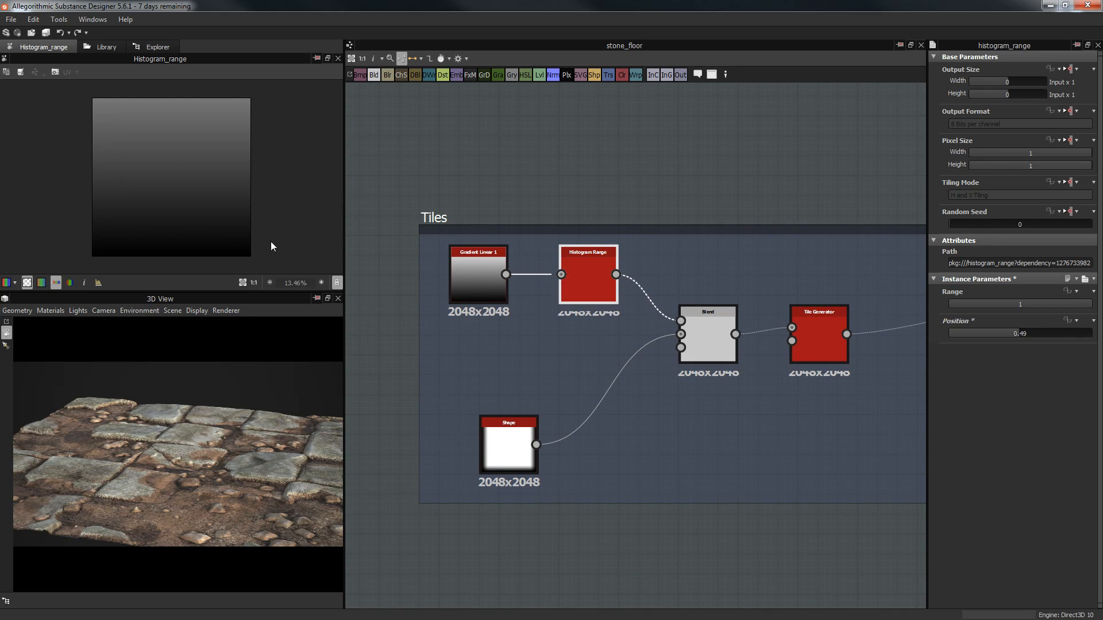
Step: Preview the Blend node's output and compare it with the pattern from the Tile Generator in the Tiles frame
middle_drag(681, 338, 656, 336)
click(656, 346)
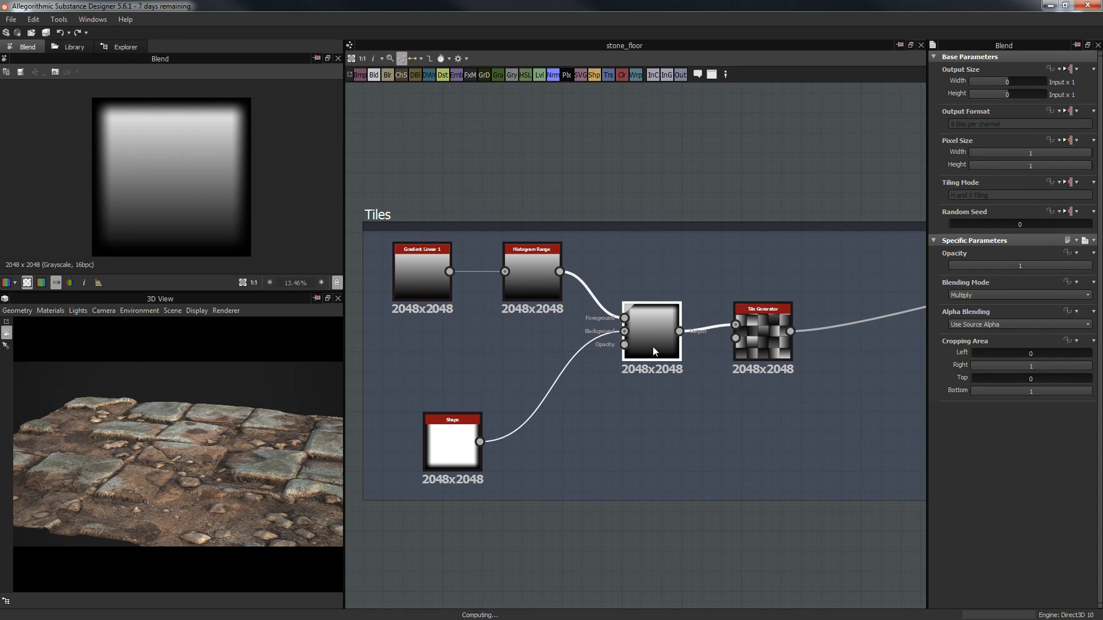
click(755, 322)
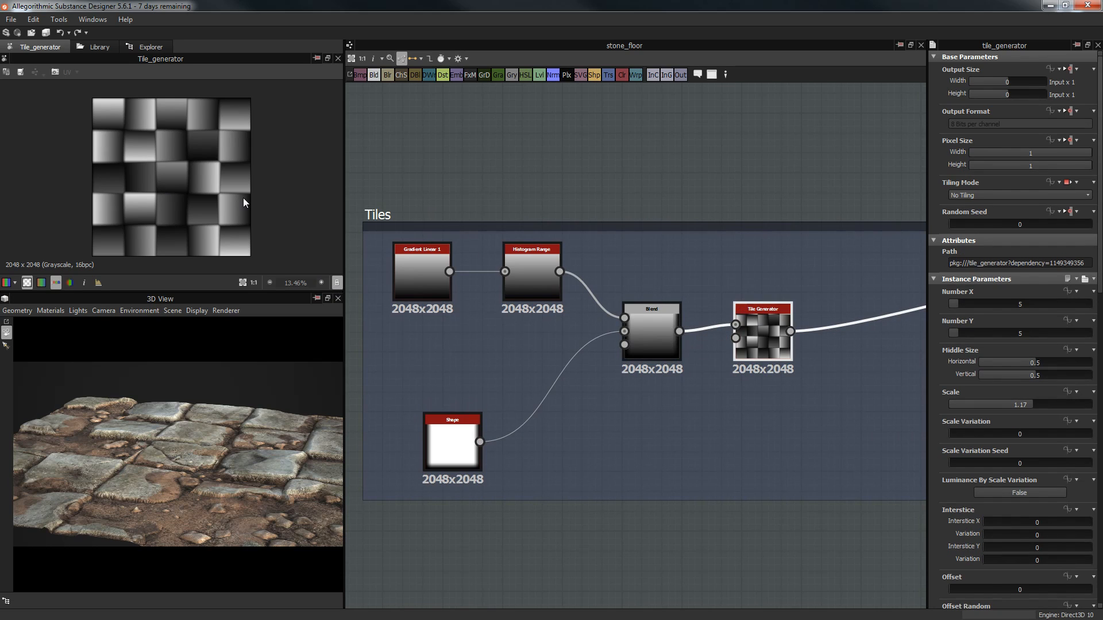
scroll(244, 203, up, 1)
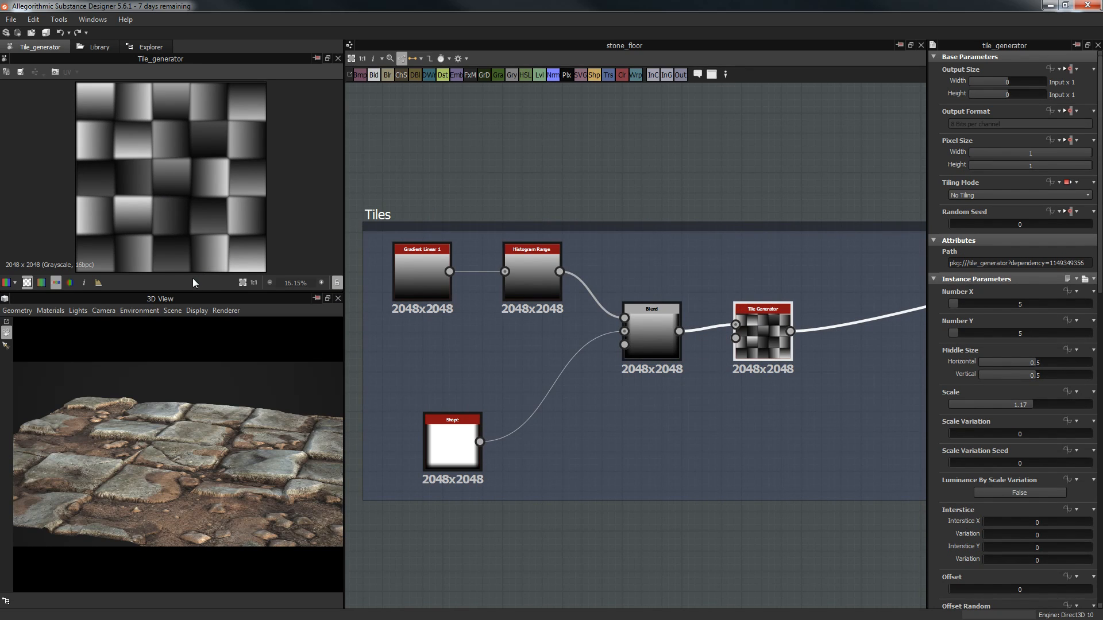
scroll(168, 165, up, 5)
scroll(192, 177, down, 3)
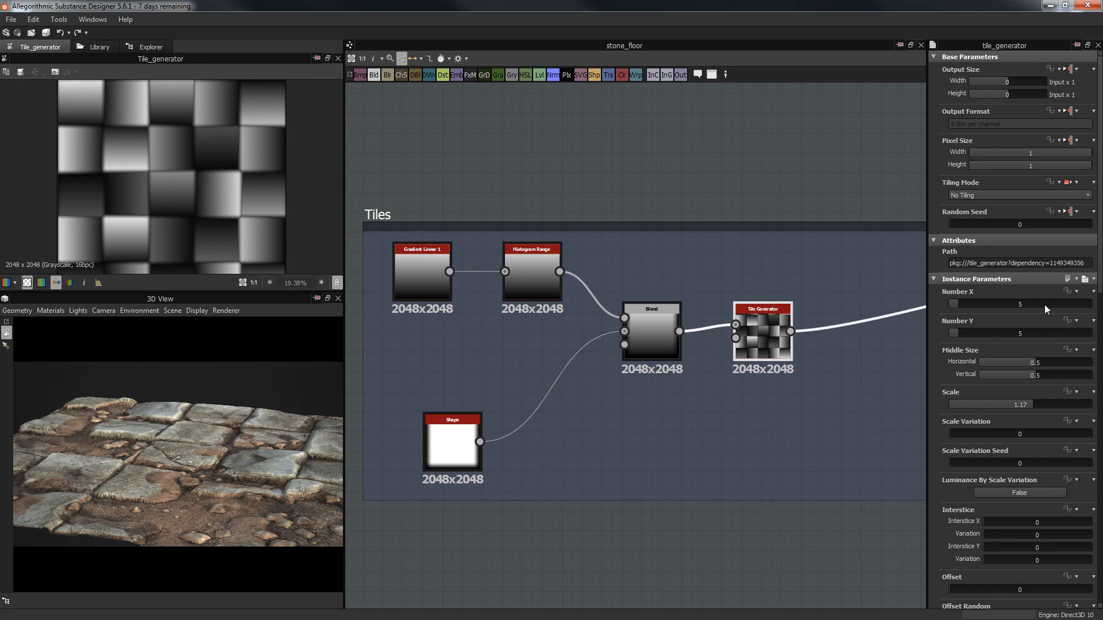
Step: Examine the Tile Generator's size, luminance and rotation parameters and look through its available pattern types
scroll(1013, 254, down, 2)
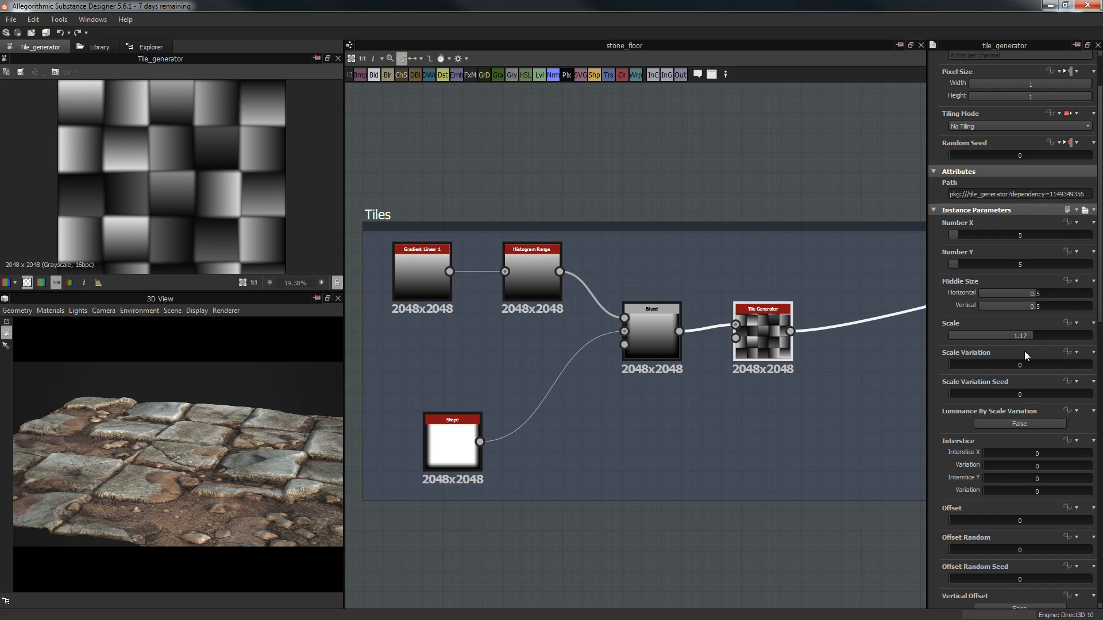
scroll(933, 354, down, 8)
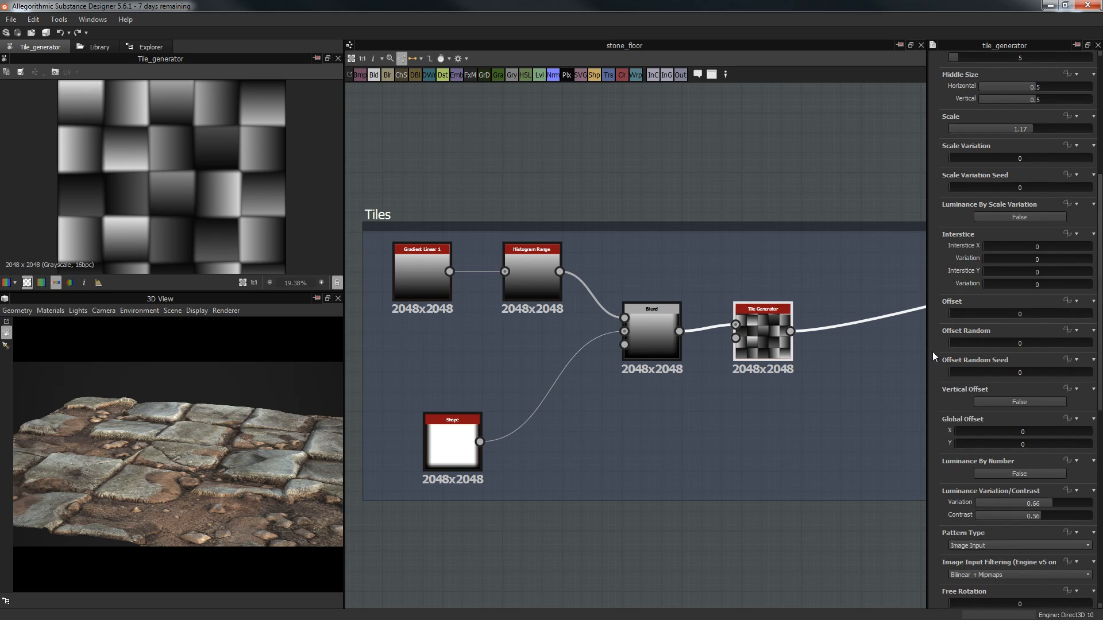
scroll(932, 352, down, 3)
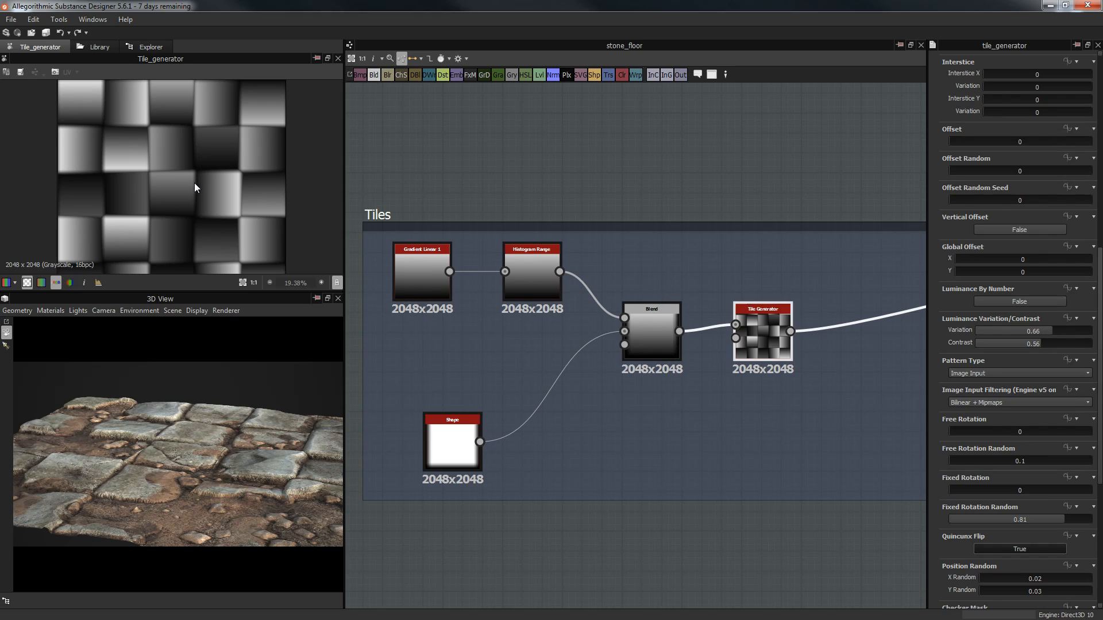
scroll(194, 185, down, 3)
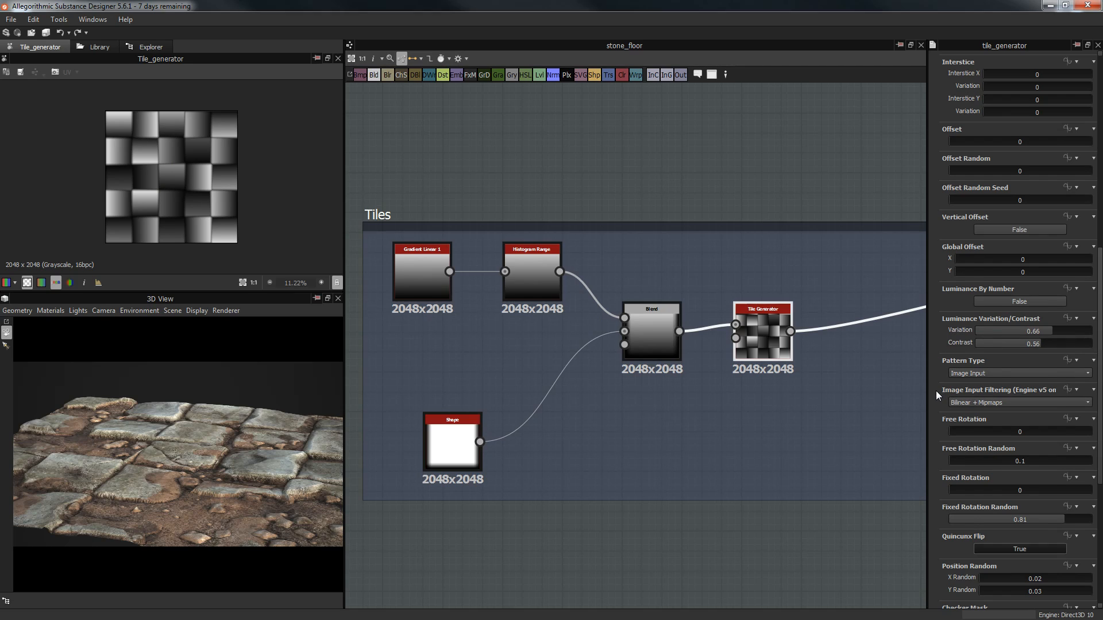
scroll(936, 391, down, 3)
scroll(928, 395, up, 1)
click(973, 304)
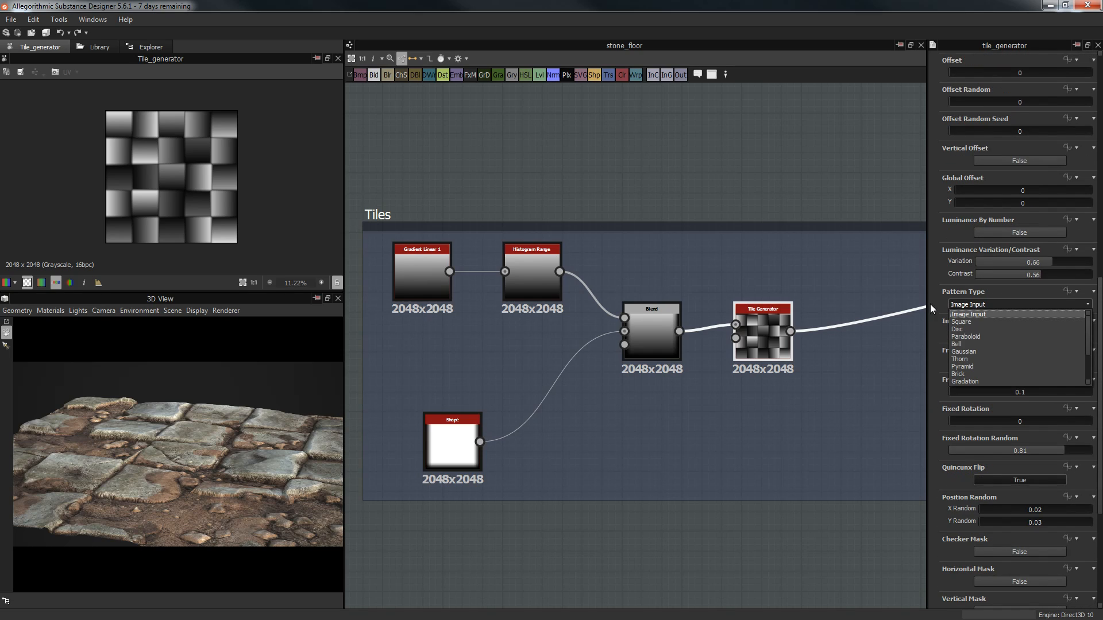
scroll(964, 384, down, 1)
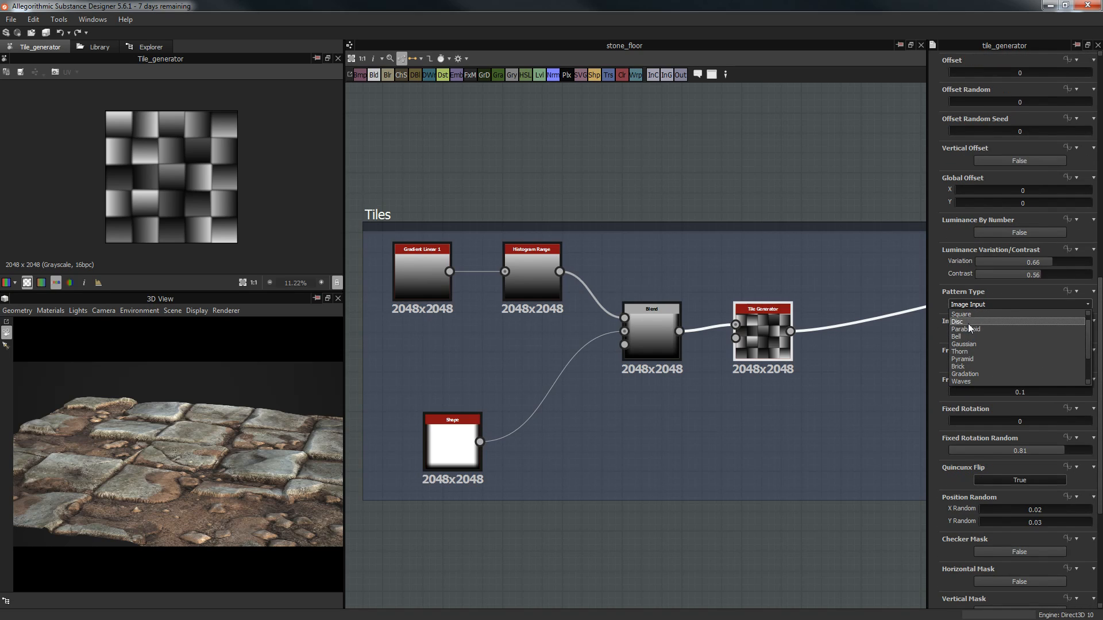
click(936, 291)
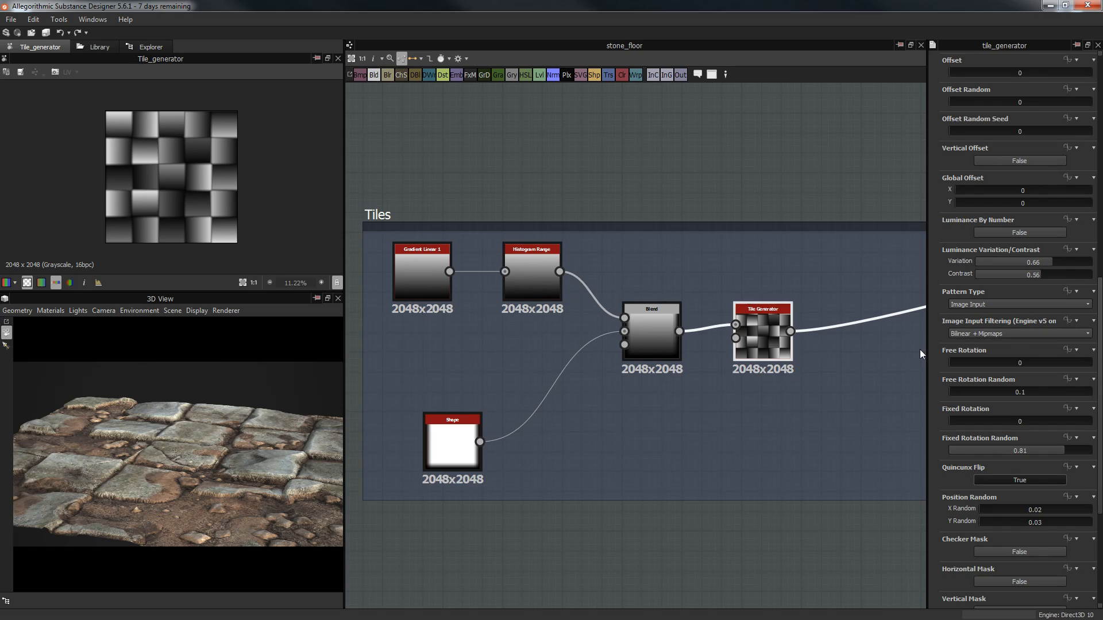
Step: Set the Tile Generator's Reverse Rendering Order to False
scroll(935, 362, down, 3)
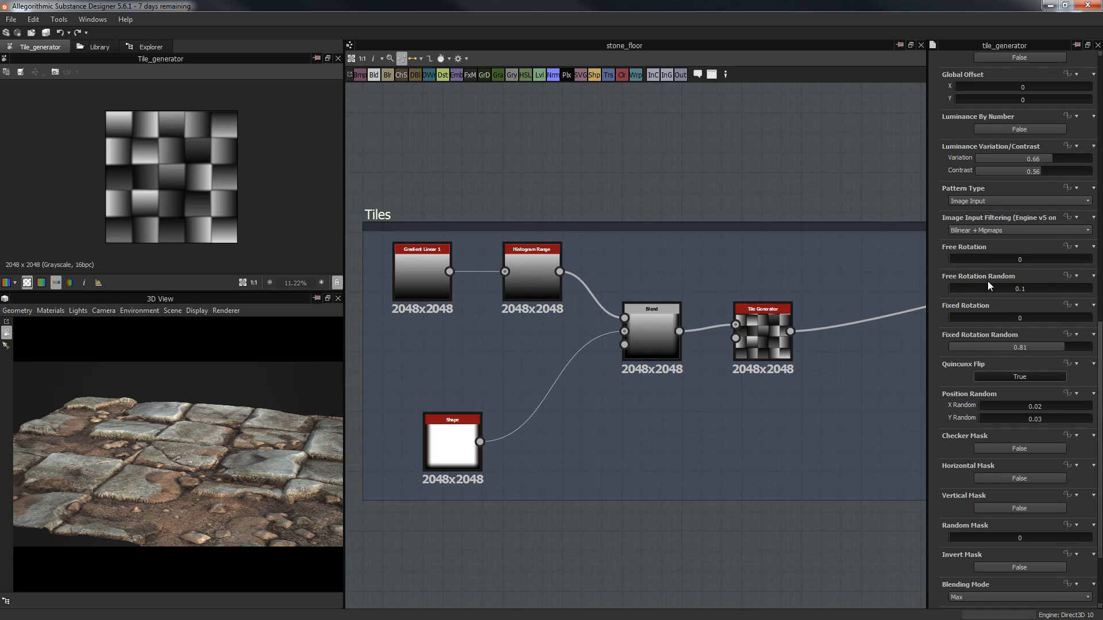
scroll(188, 185, up, 3)
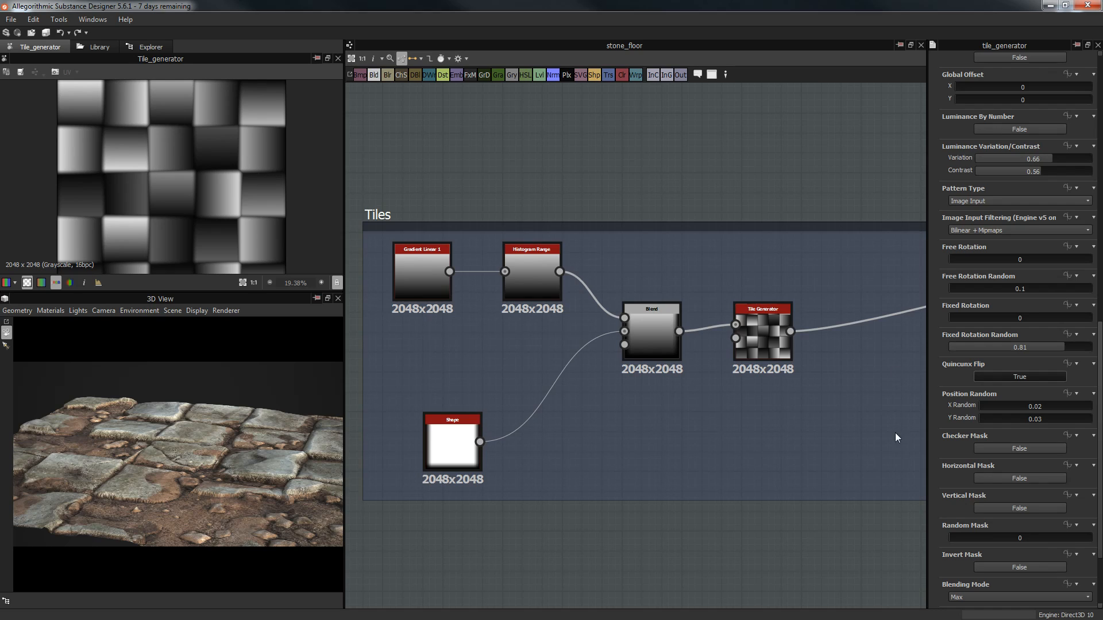
scroll(939, 473, down, 3)
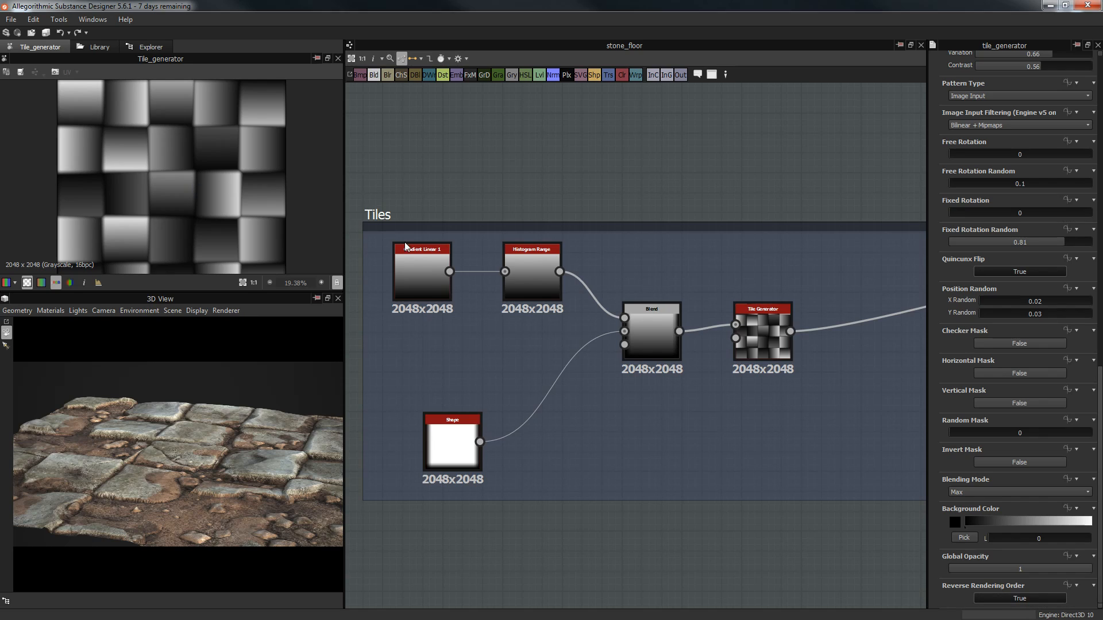
click(1021, 599)
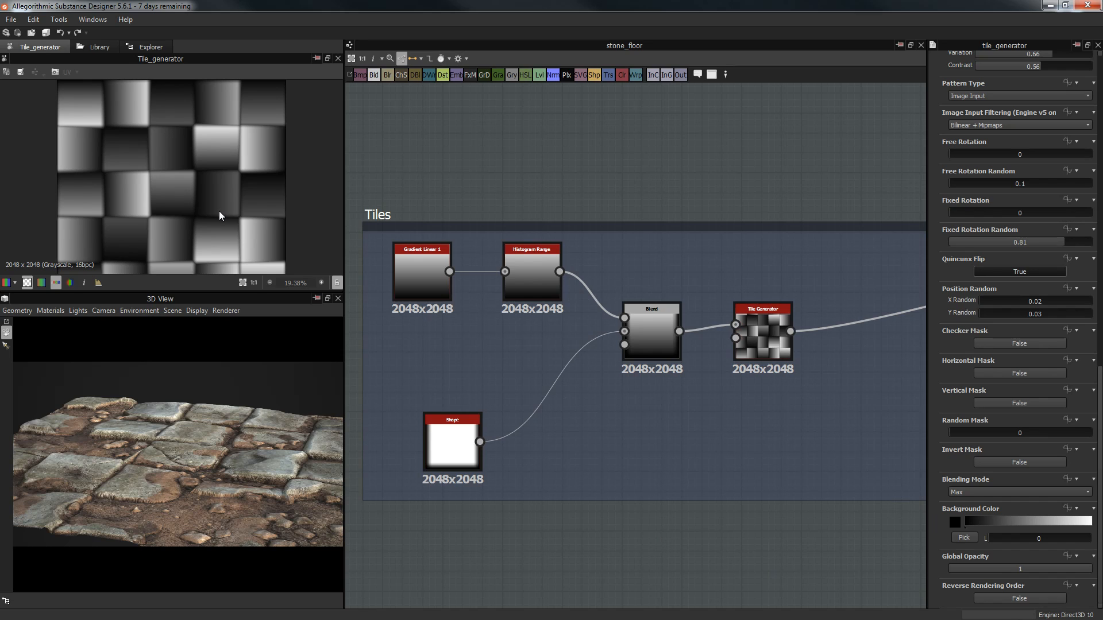
Step: Compare the stones in the 3D preview from a new angle with the Tile Generator's pattern
drag(219, 427, 122, 416)
drag(160, 447, 112, 447)
middle_drag(539, 421, 358, 428)
scroll(671, 422, down, 4)
middle_drag(699, 409, 581, 405)
middle_drag(510, 376, 611, 341)
click(610, 341)
scroll(172, 197, down, 2)
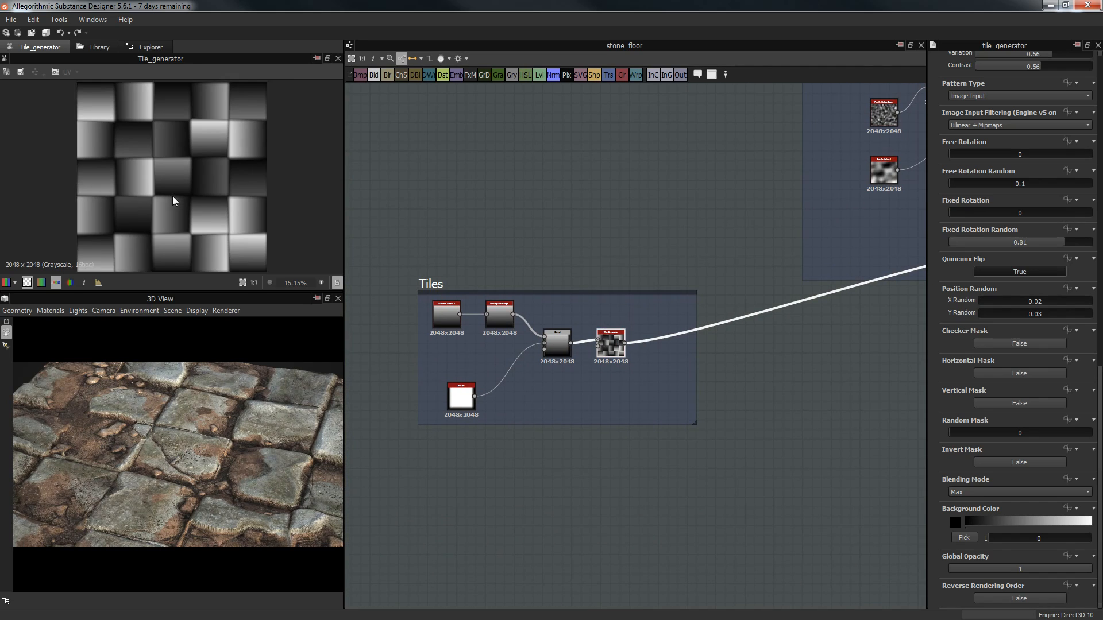
Step: Locate the Cracks frame in the graph and preview the output of its Cells 4 node
middle_drag(700, 234, 570, 238)
scroll(568, 239, down, 2)
scroll(671, 241, up, 3)
middle_drag(644, 262, 523, 362)
scroll(595, 249, down, 1)
middle_drag(506, 229, 503, 266)
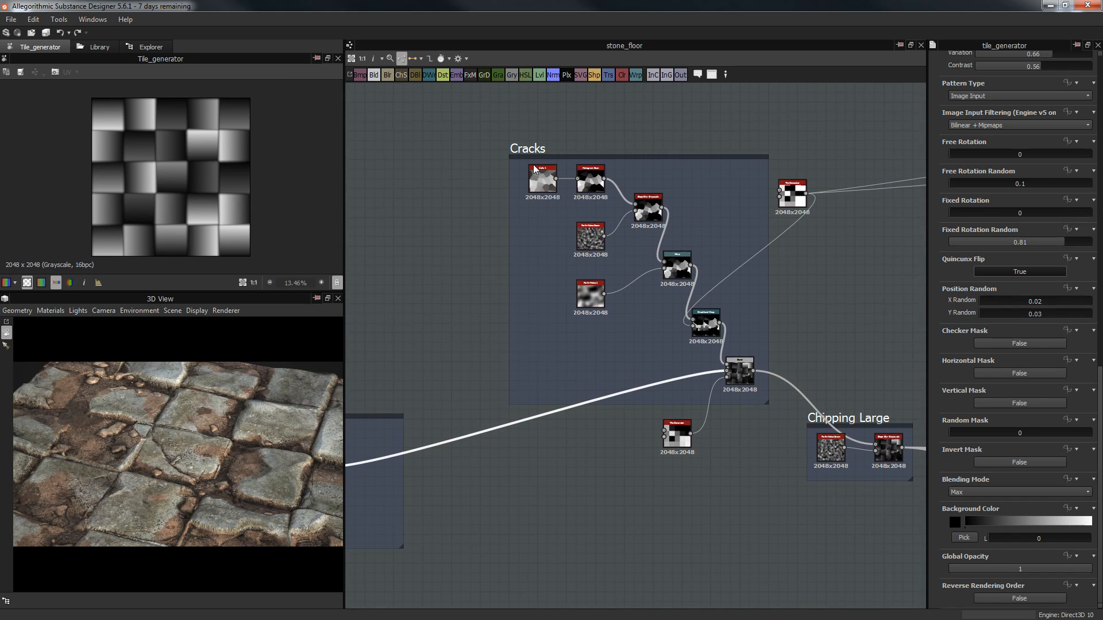
scroll(546, 138, up, 1)
middle_drag(521, 161, 434, 117)
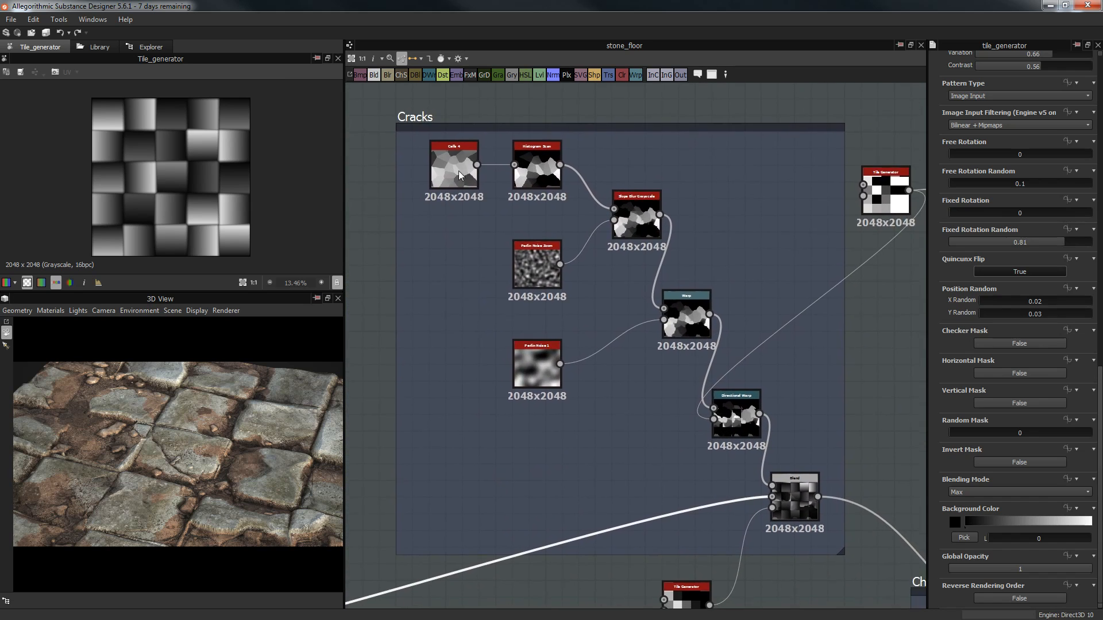
double_click(463, 160)
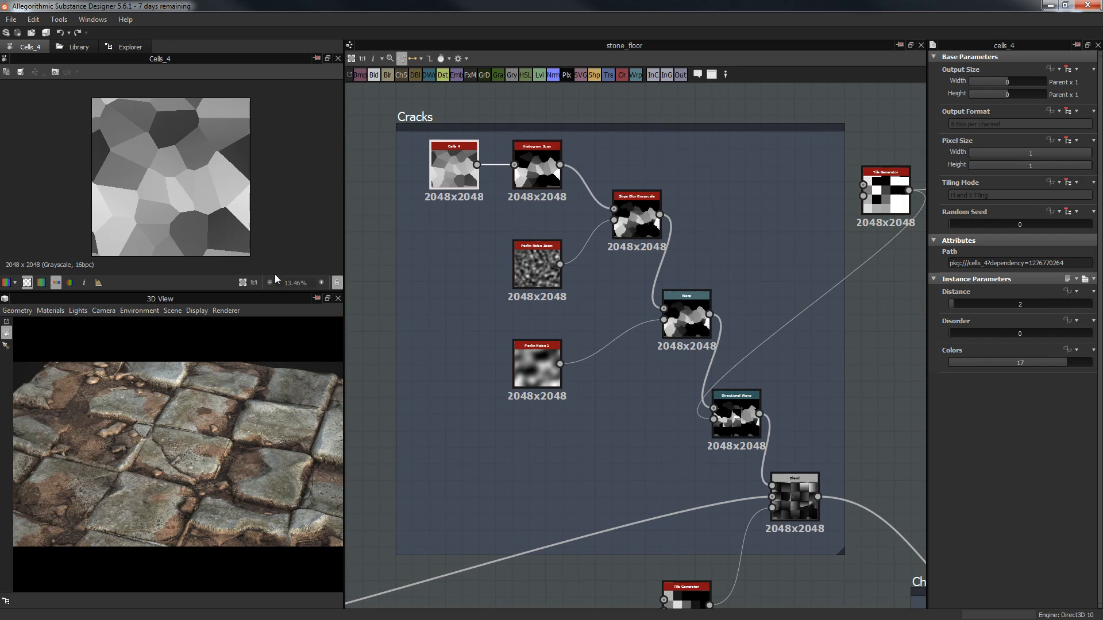
Step: Compare the Histogram Scan output with the Cells 4 pattern feeding it in the Cracks frame
double_click(527, 177)
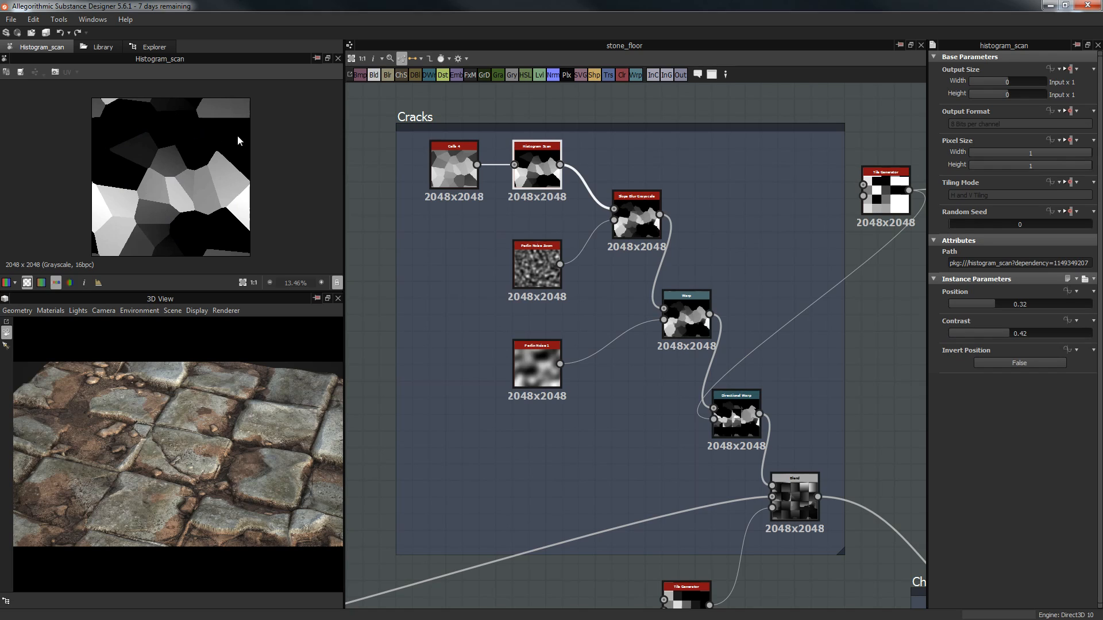
click(463, 172)
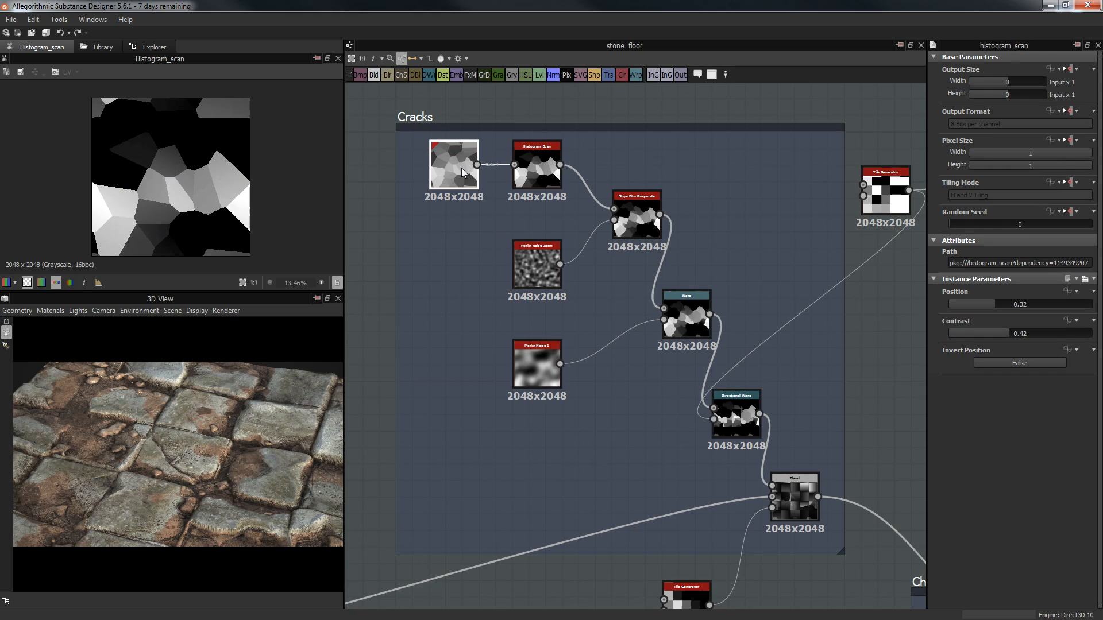
double_click(463, 173)
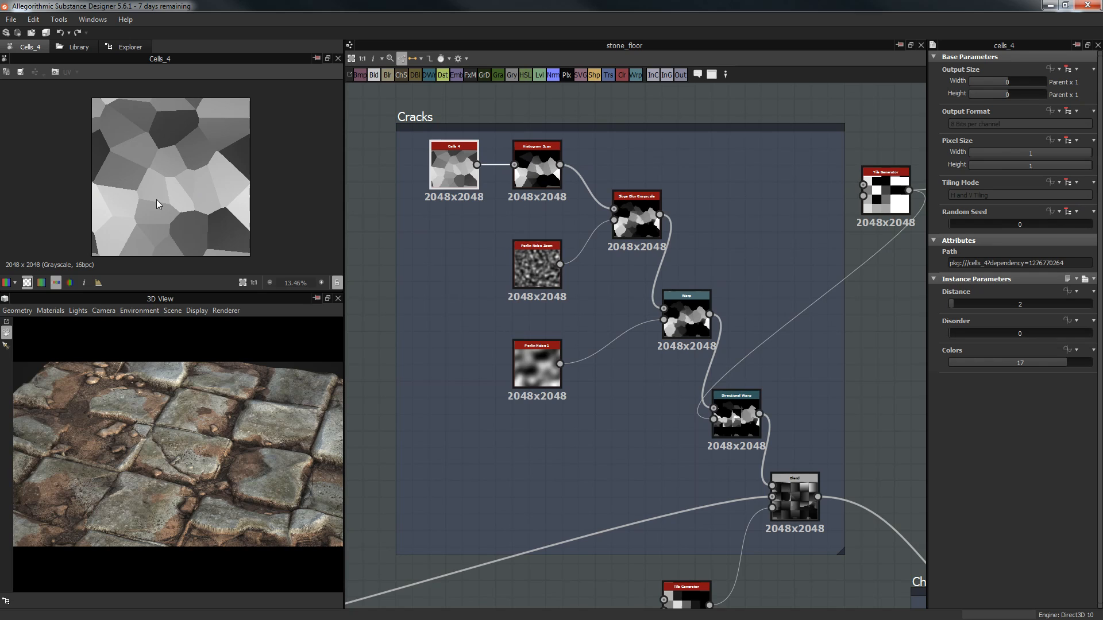
double_click(537, 166)
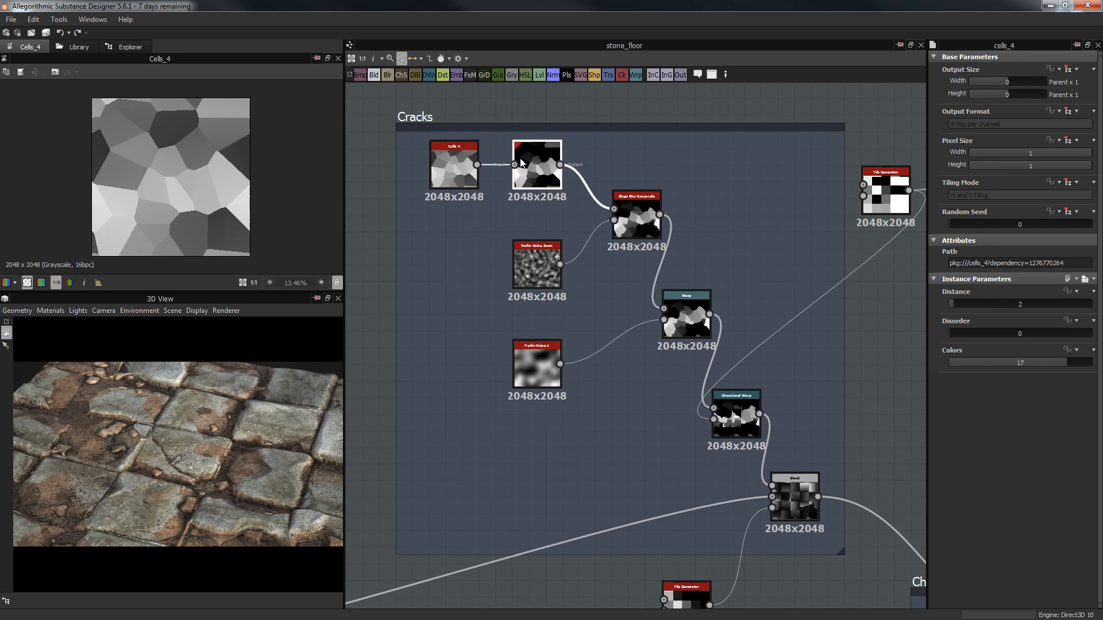
Step: Inspect the cracks in the stone slabs up close in the 3D preview
scroll(240, 458, up, 5)
drag(239, 458, 199, 398)
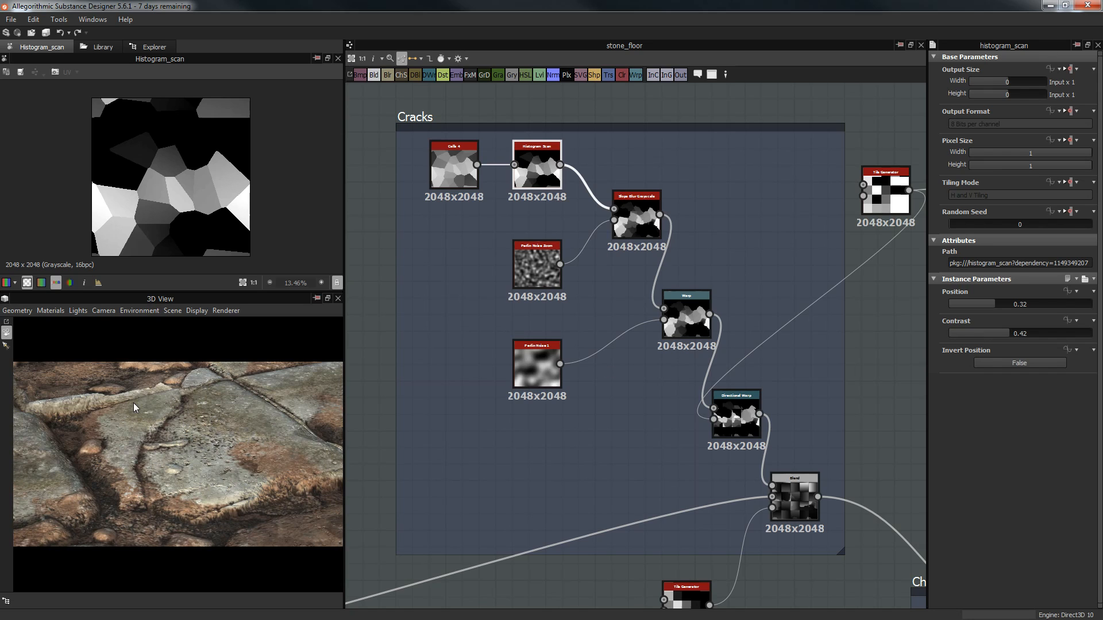
drag(166, 432, 226, 433)
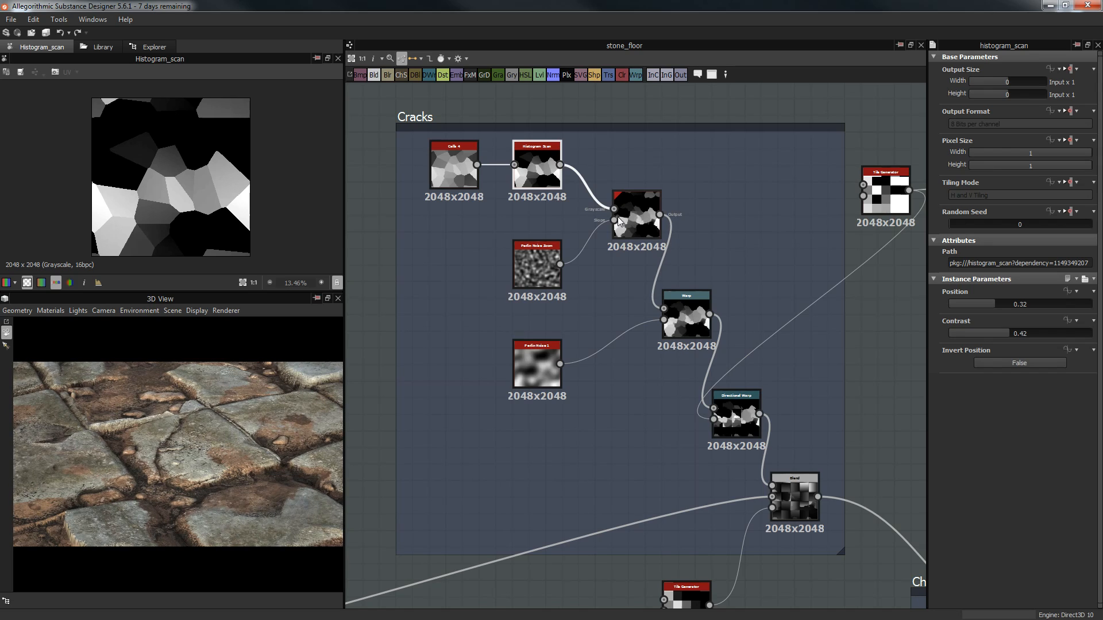
Step: Preview the Slope Blur Grayscale output together with the Perlin Noise Zoom node that drives it
click(650, 195)
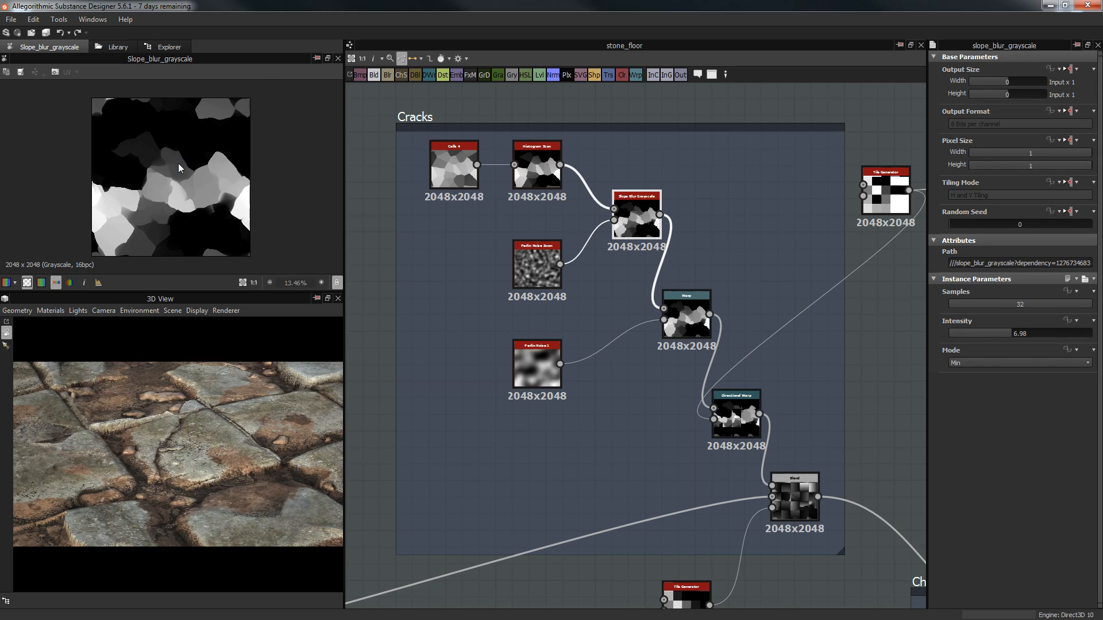
scroll(180, 168, up, 3)
scroll(661, 230, up, 3)
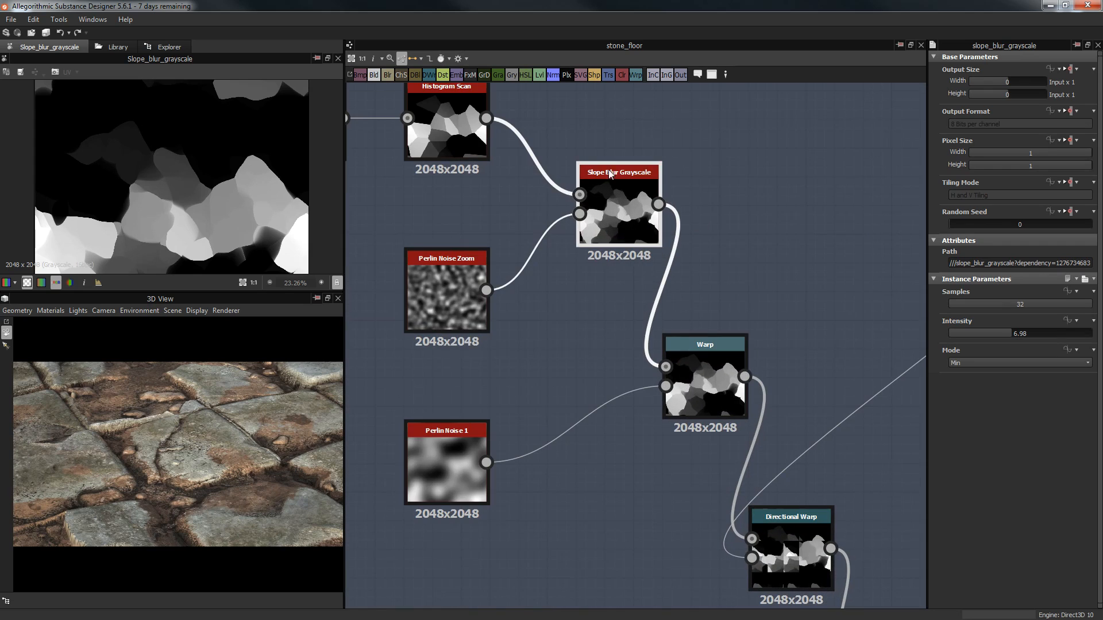
click(453, 291)
scroll(119, 222, down, 1)
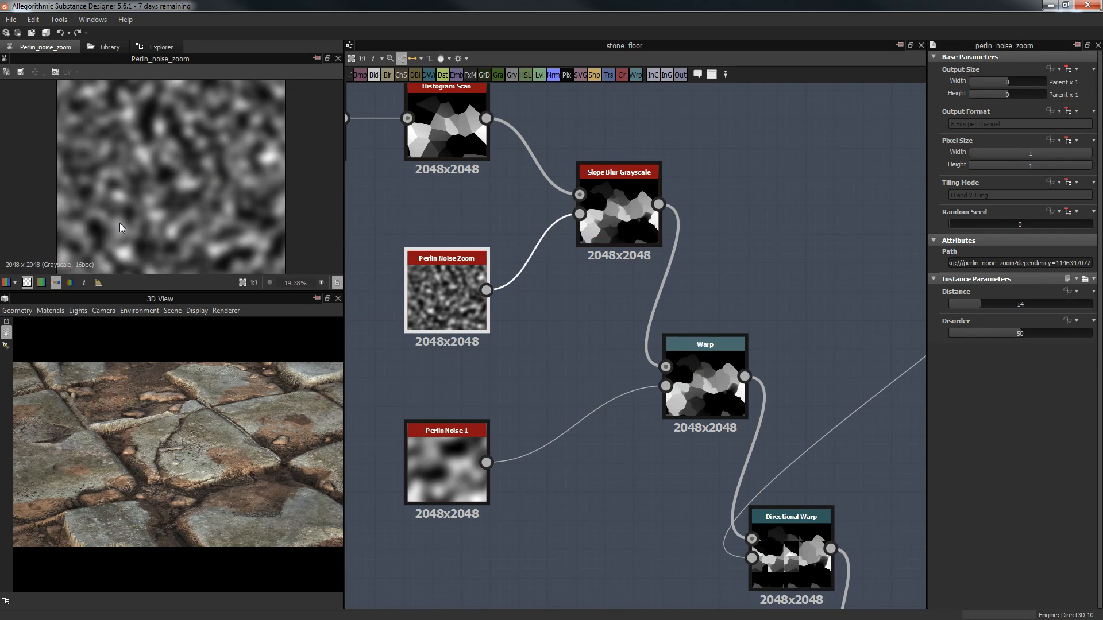
click(626, 198)
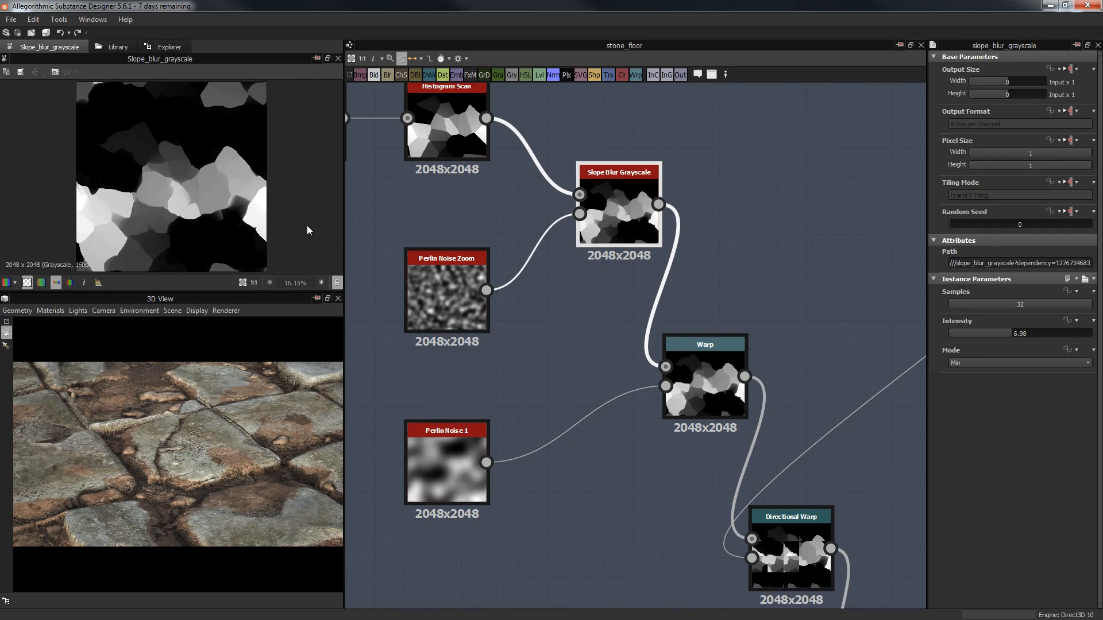
scroll(217, 223, down, 1)
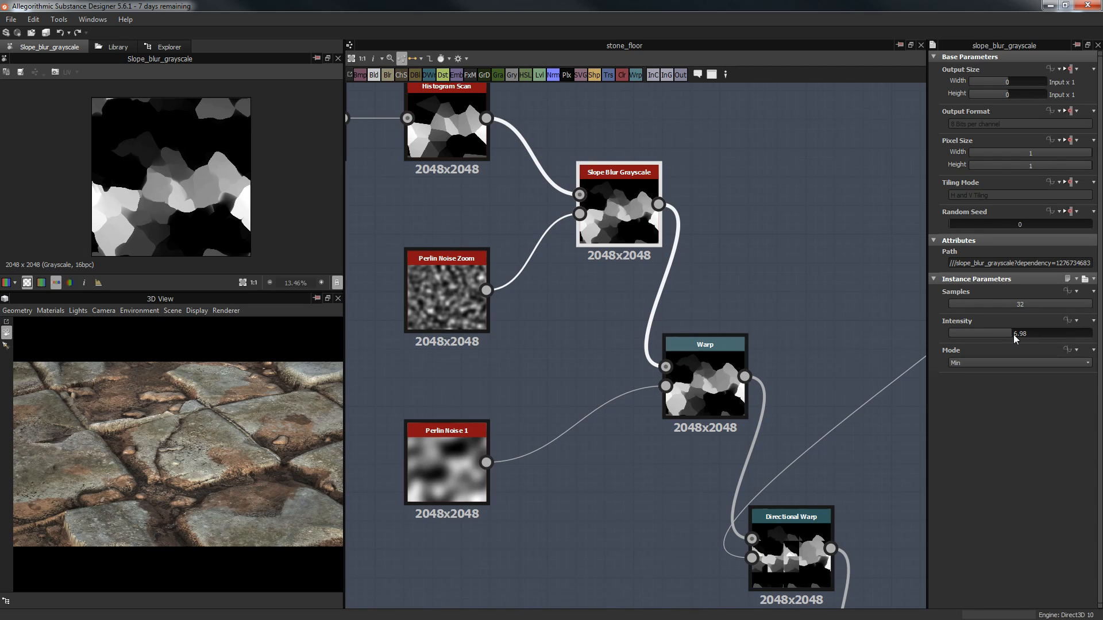
Step: Preview the output of the Warp node that follows Slope Blur Grayscale in the Cracks frame
middle_drag(672, 236, 626, 197)
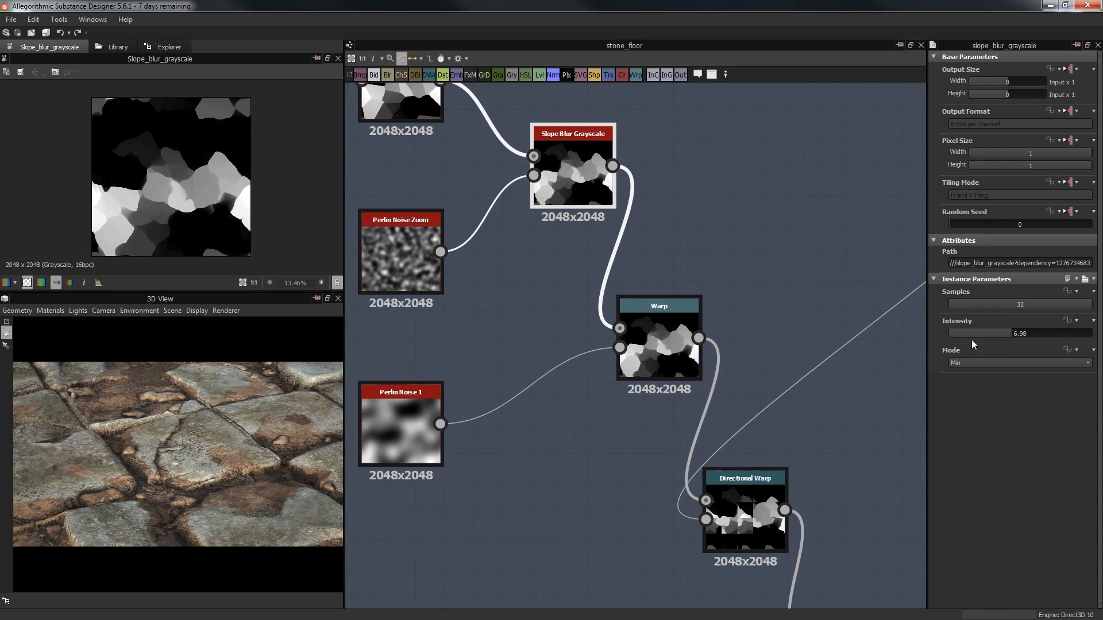
scroll(664, 340, down, 1)
click(657, 342)
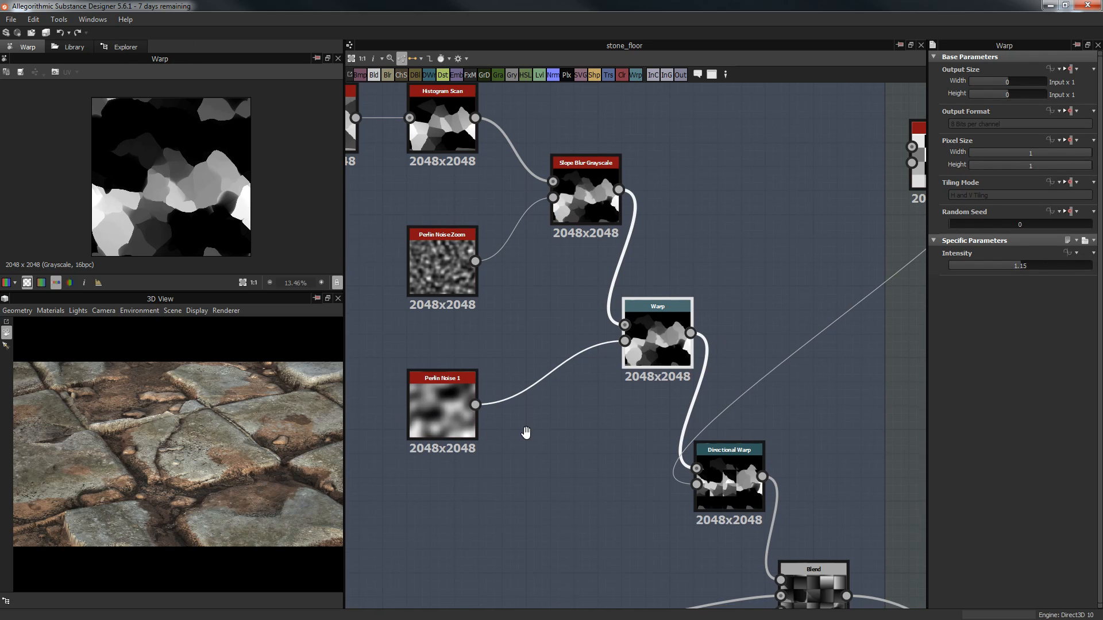
Step: Preview the output of the Directional Warp node that follows Warp in the Cracks frame
middle_drag(524, 433, 427, 371)
scroll(429, 373, down, 1)
middle_drag(740, 229, 801, 199)
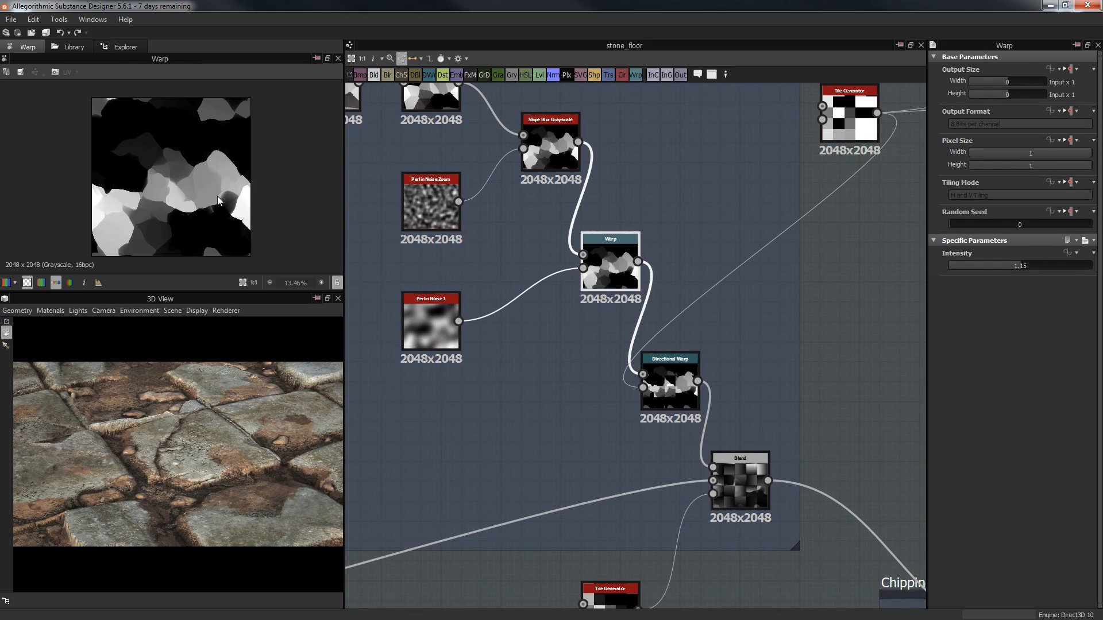
click(683, 367)
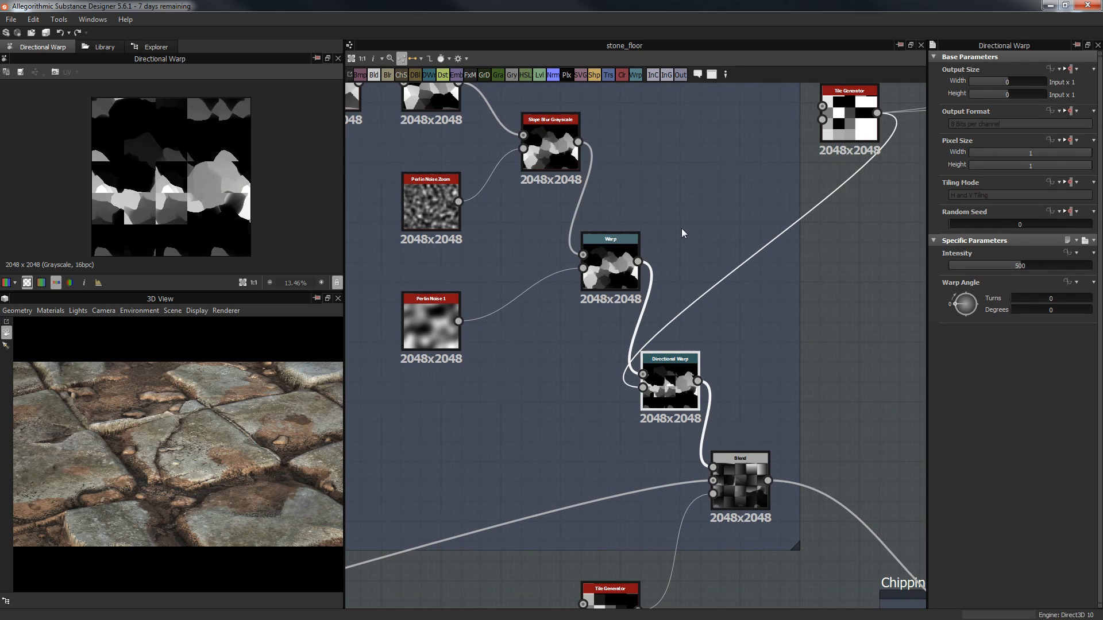
Step: Review the pattern and instance parameters of the Tile Generator that drives the Directional Warp intensity
middle_drag(835, 215, 770, 332)
click(783, 234)
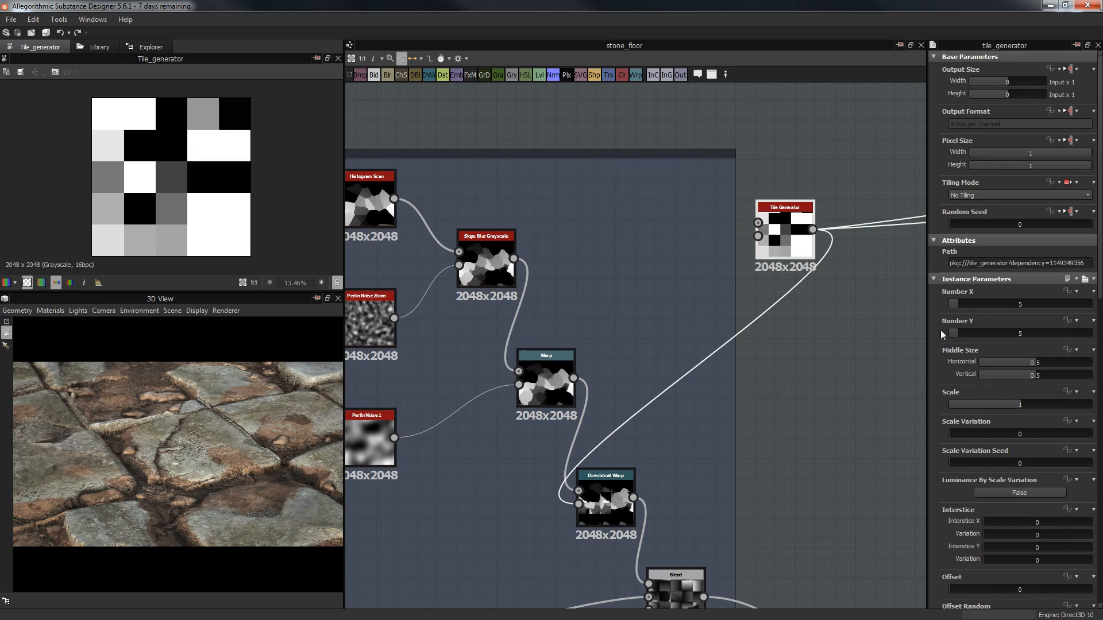
scroll(936, 344, down, 10)
scroll(935, 343, down, 3)
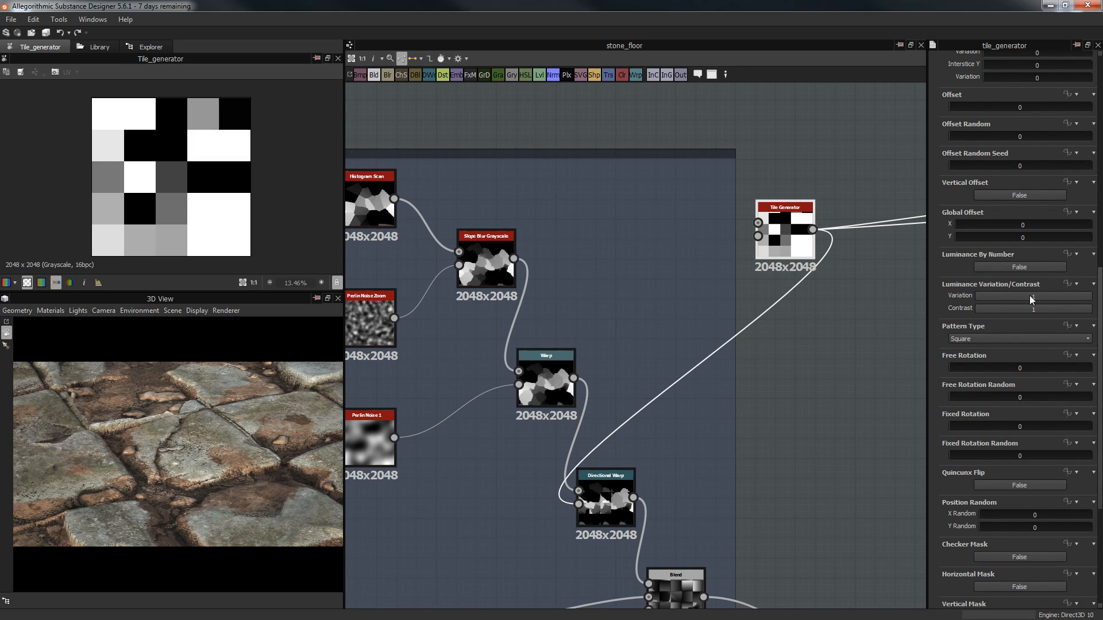
scroll(943, 382, down, 1)
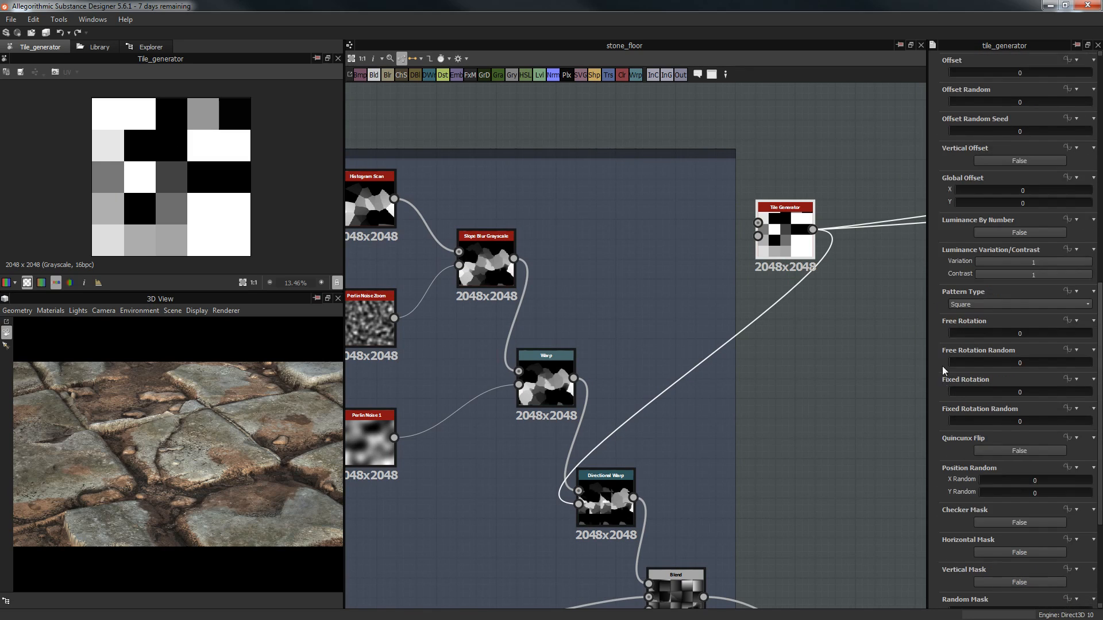
scroll(949, 348, down, 2)
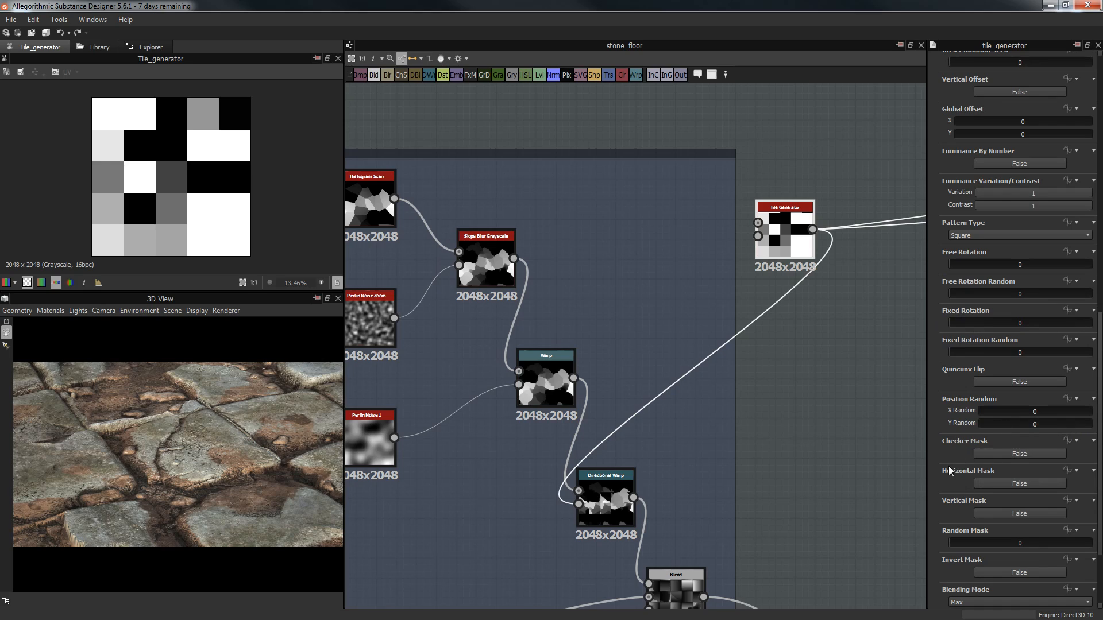
scroll(945, 472, down, 3)
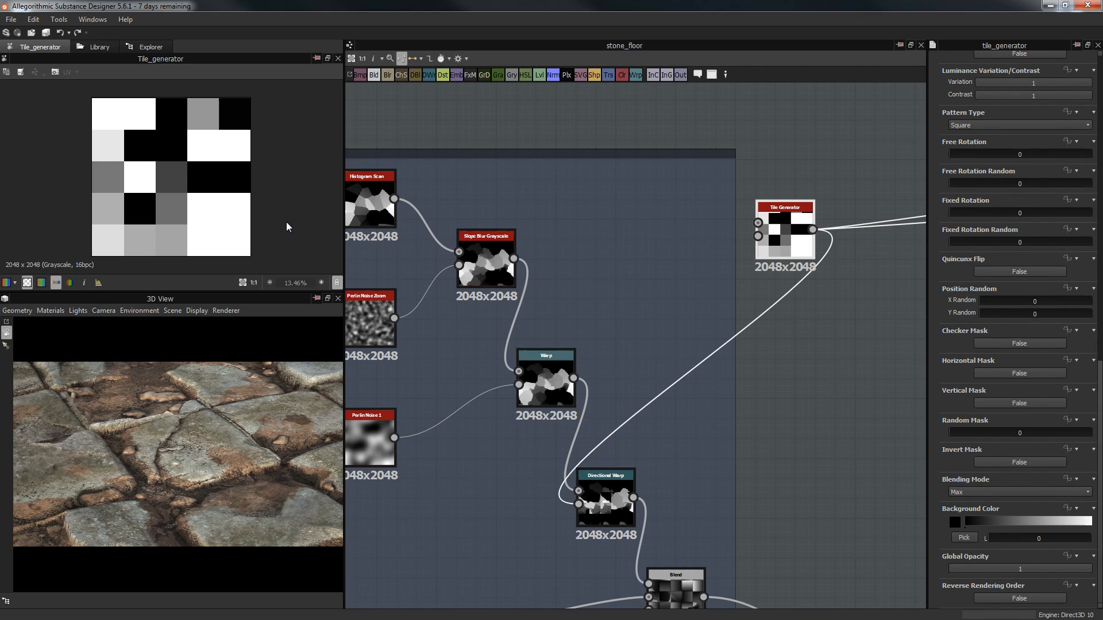
scroll(209, 218, up, 2)
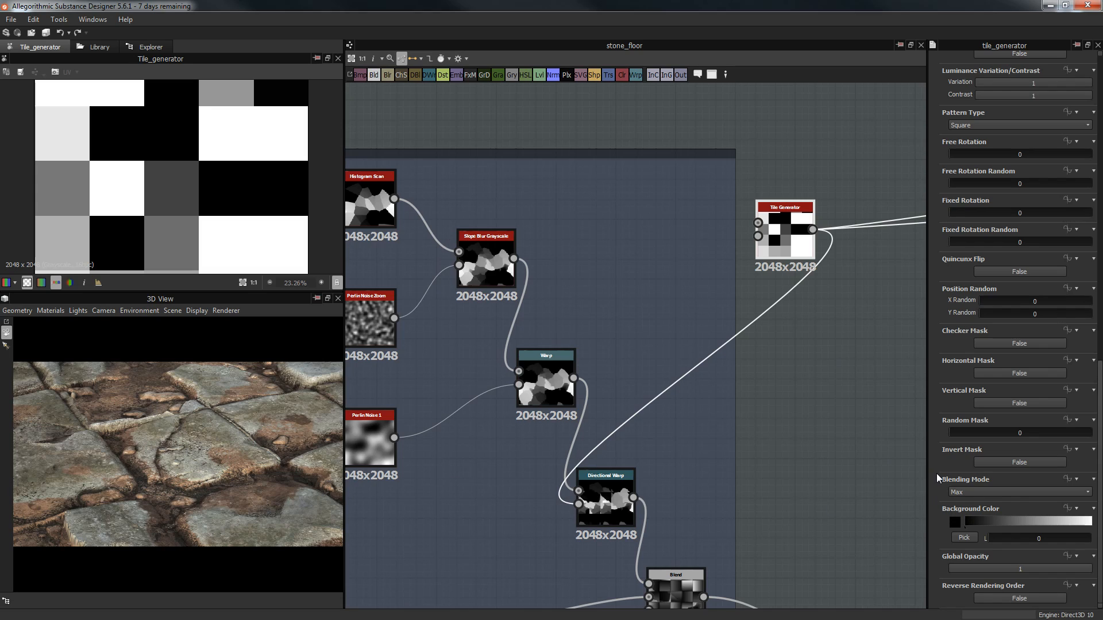
scroll(936, 474, up, 6)
scroll(938, 467, up, 5)
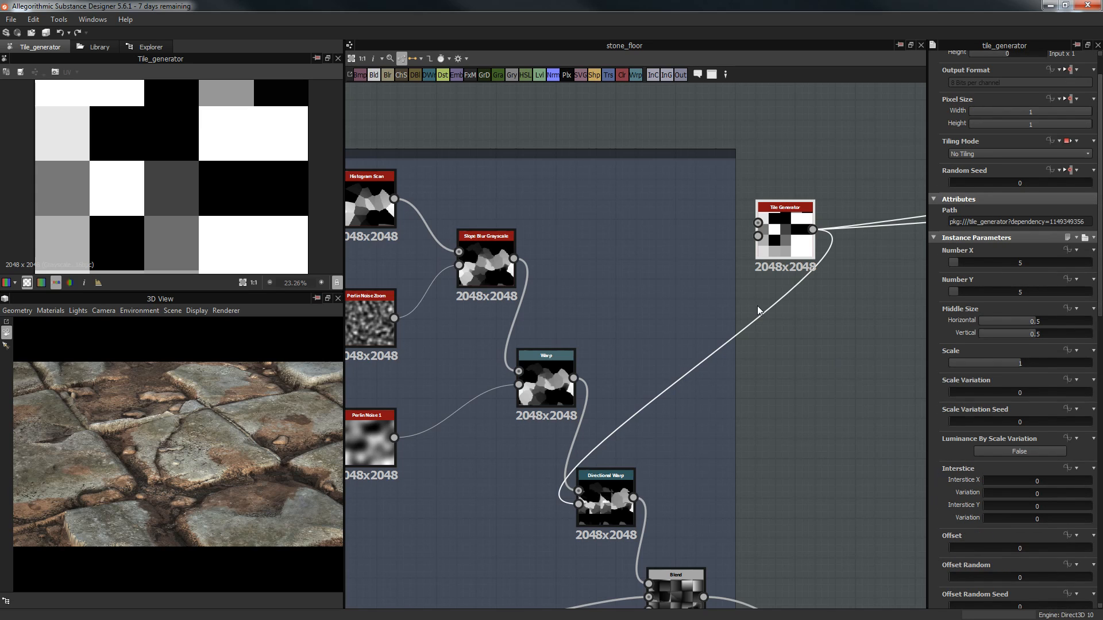
Step: Examine how the Tile Generator pattern splits the cell shapes in the Directional Warp output
middle_drag(794, 328, 822, 229)
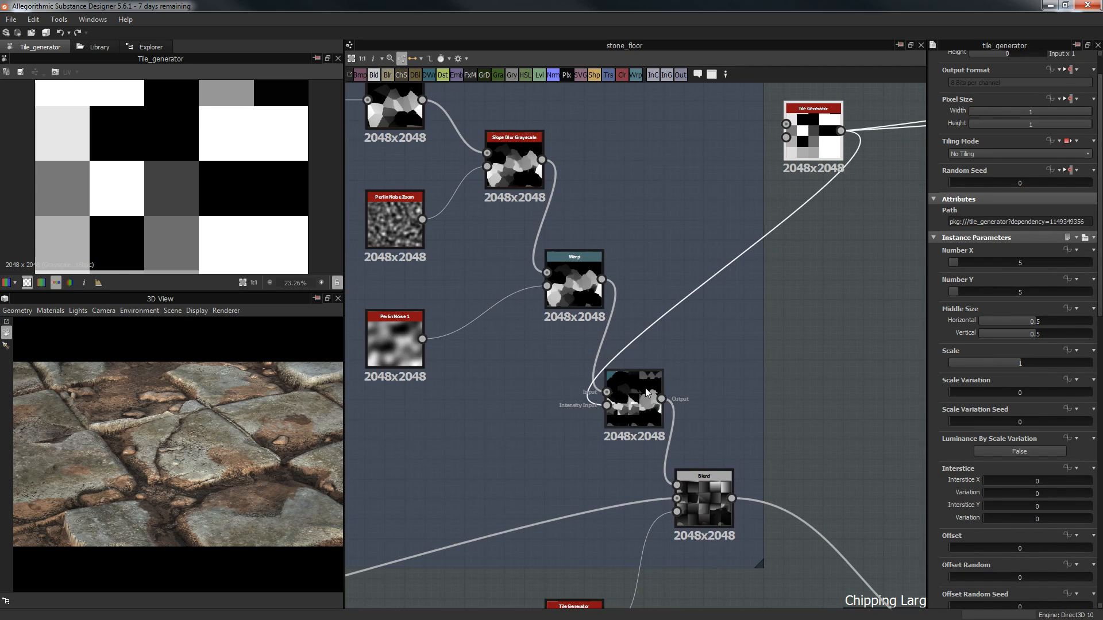
double_click(642, 387)
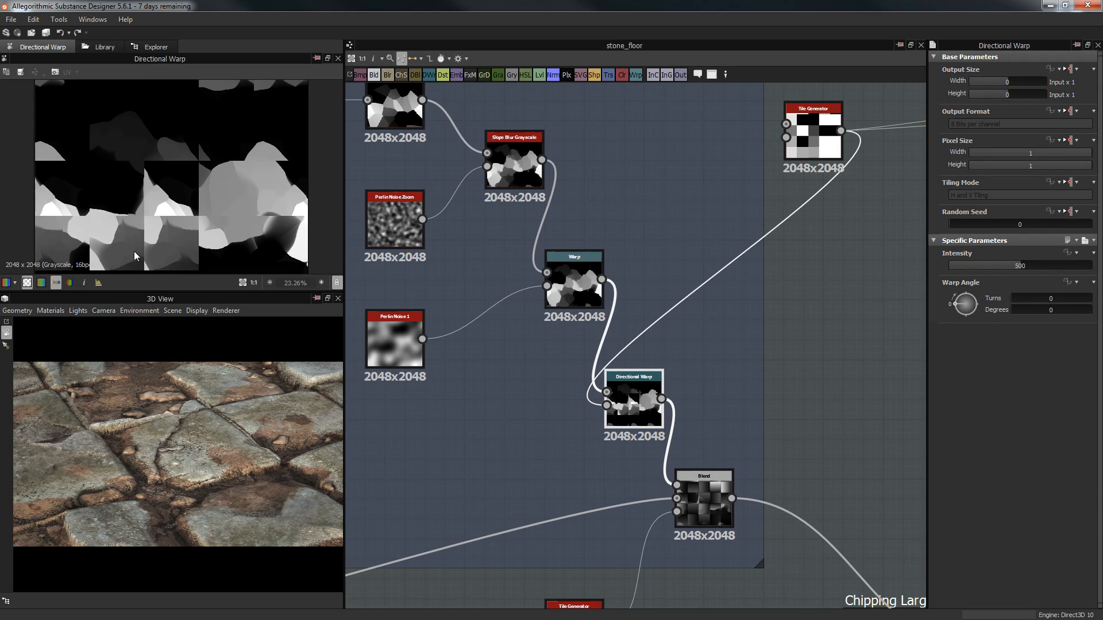
scroll(113, 242, down, 2)
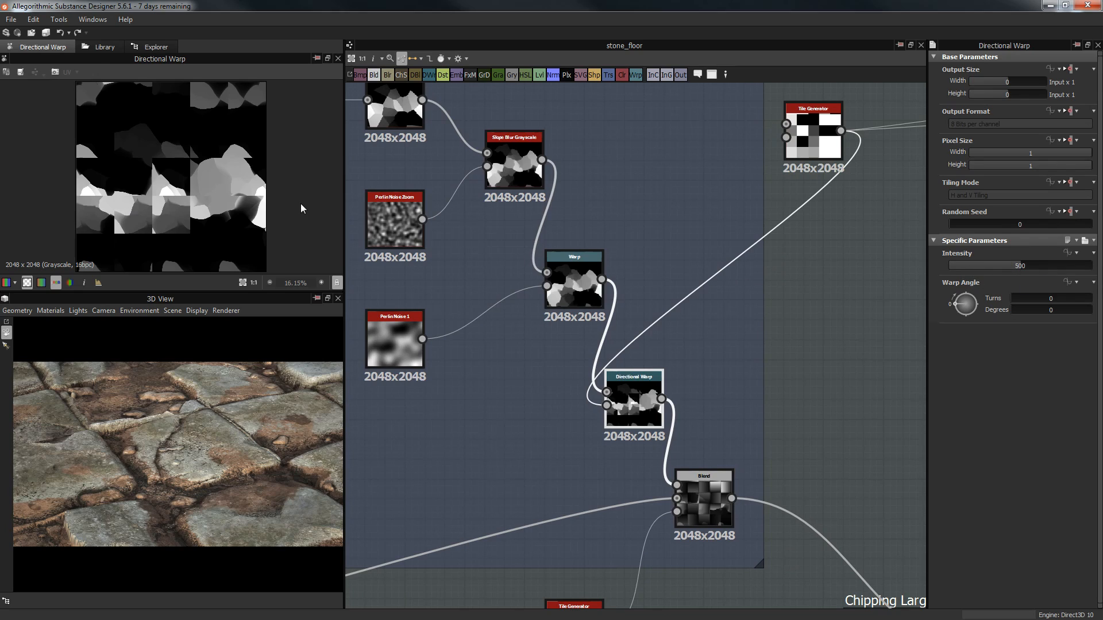
scroll(221, 213, down, 1)
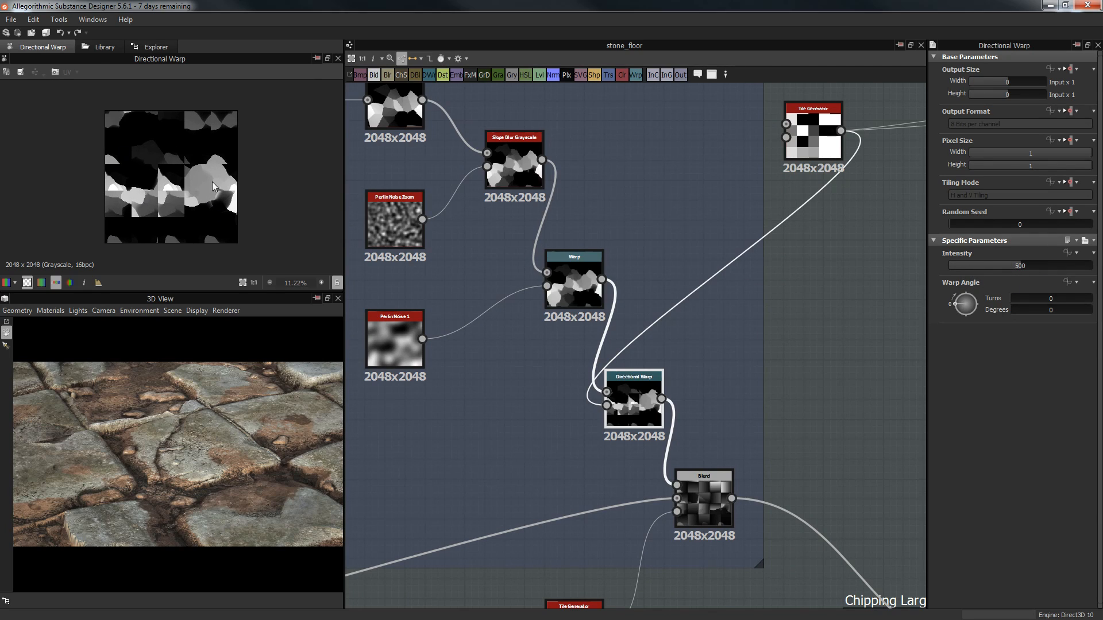
Step: Examine the crack distribution across the stone slabs in the 3D preview from several distances and angles
drag(218, 426, 182, 475)
scroll(236, 450, down, 6)
scroll(233, 436, up, 4)
mouse_move(219, 483)
middle_down()
mouse_move(204, 478)
mouse_move(188, 446)
mouse_move(167, 446)
mouse_move(214, 435)
mouse_move(199, 478)
middle_up()
scroll(210, 441, down, 3)
scroll(209, 443, up, 4)
scroll(215, 431, up, 1)
drag(200, 478, 209, 414)
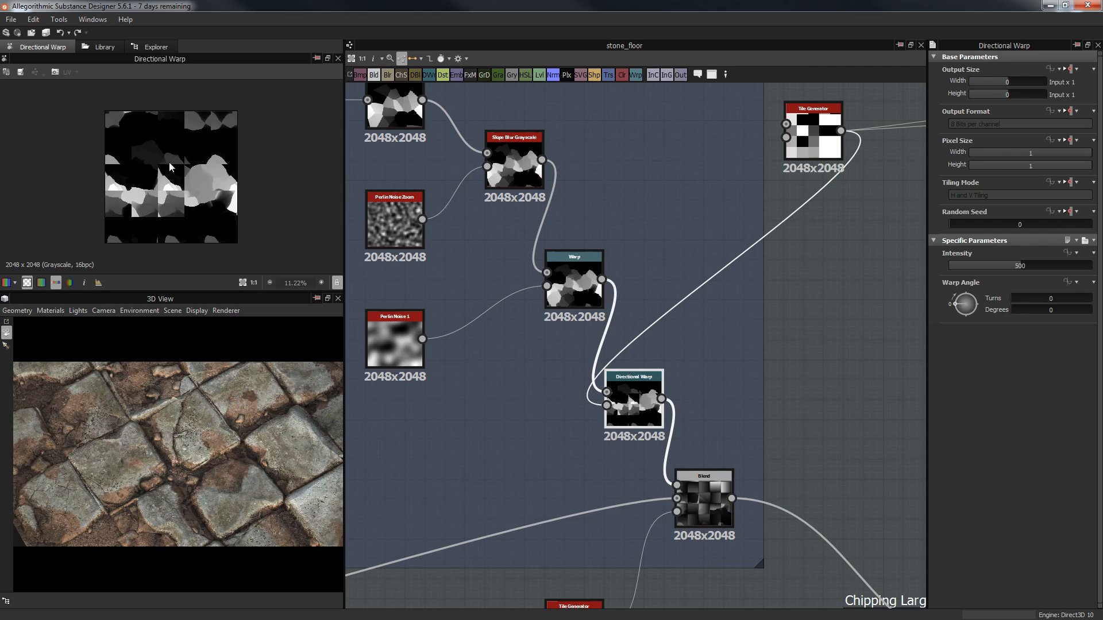
drag(174, 463, 196, 423)
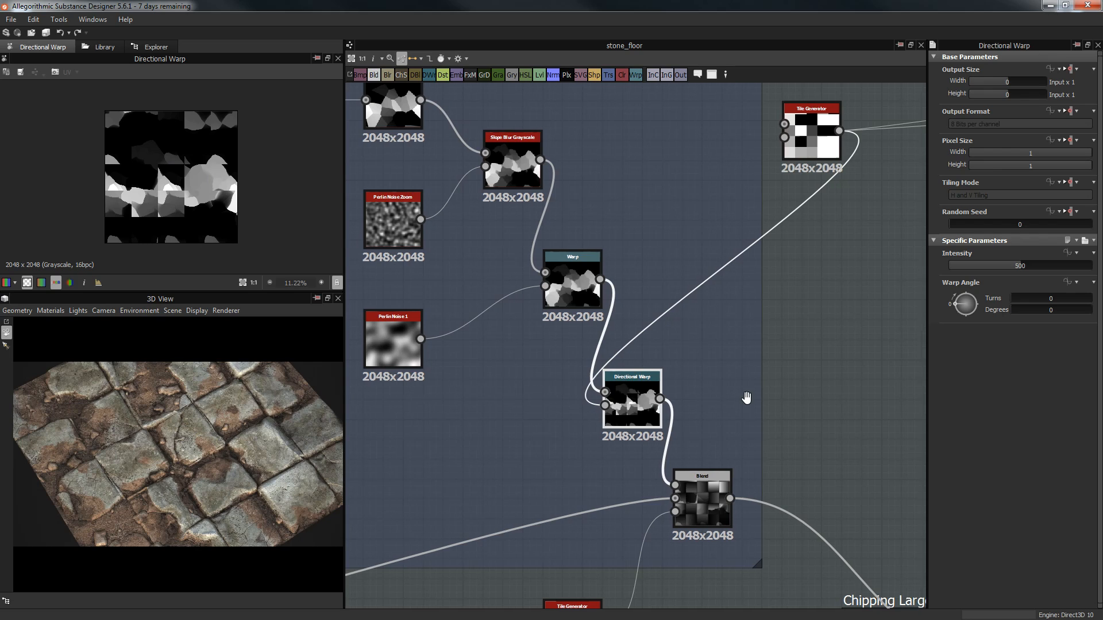
Step: Compare the output of the final Blend in the Cracks frame with the Directional Warp feeding its foreground
middle_drag(743, 394, 773, 350)
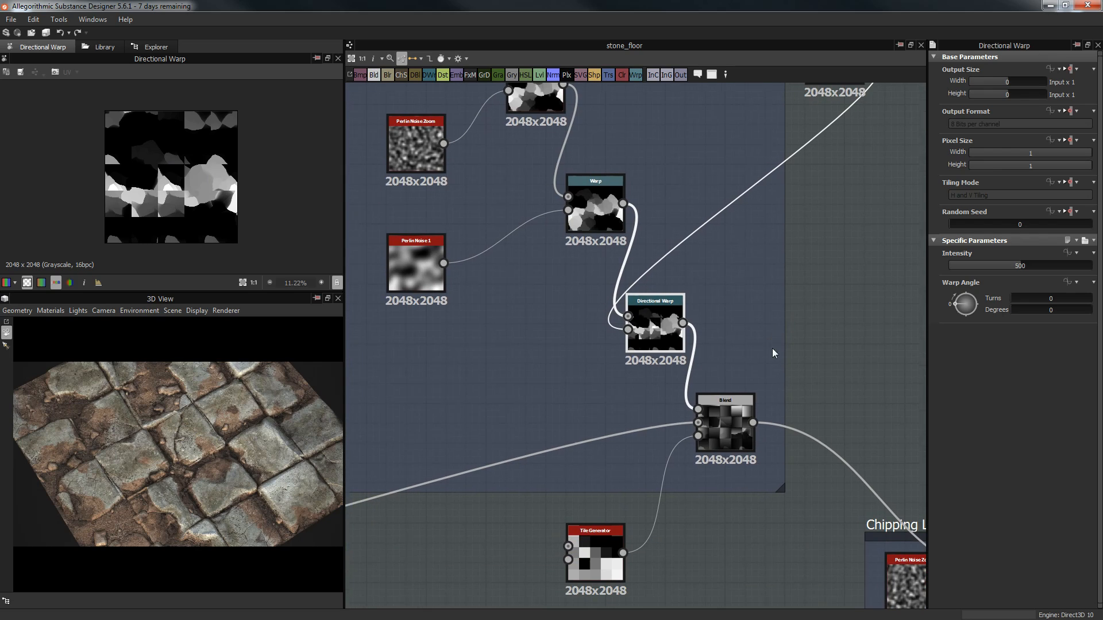
double_click(731, 427)
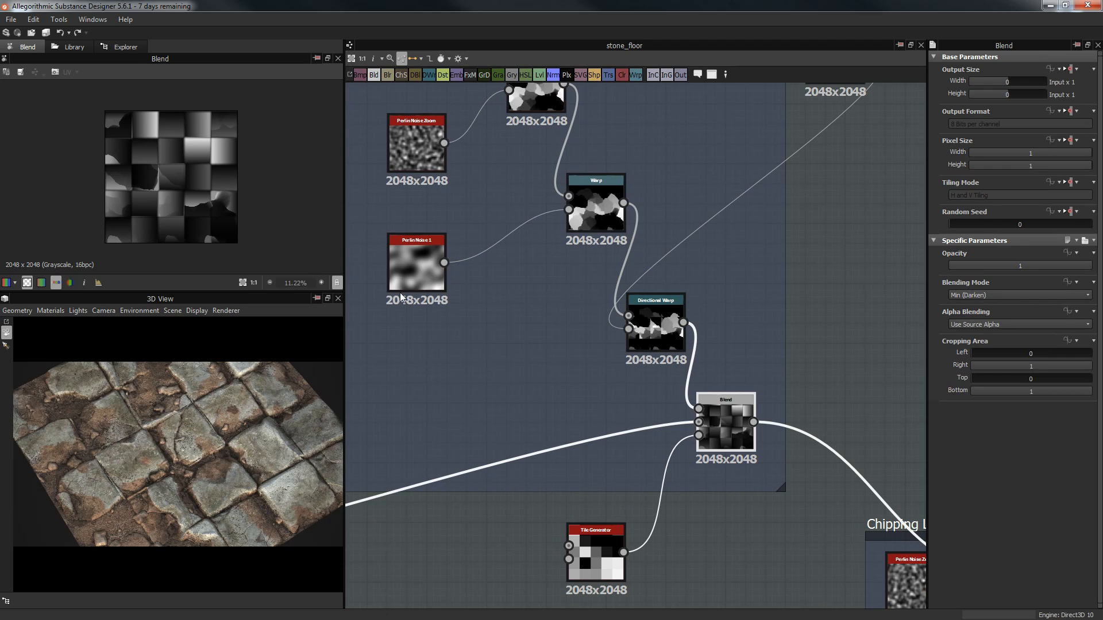
double_click(663, 330)
Step: Move the Tiles frame close to the Cracks frame and reposition the Tile Generator that masks the Blend node beside it
scroll(642, 363, down, 4)
middle_drag(580, 404, 891, 273)
middle_drag(768, 341, 419, 310)
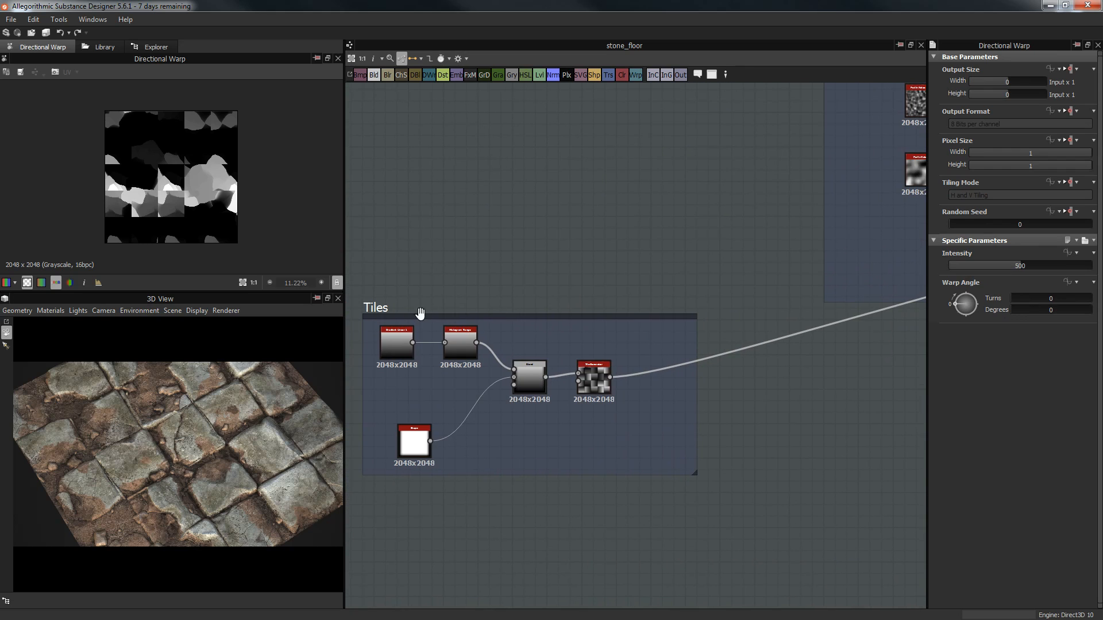
drag(384, 309, 760, 335)
middle_drag(761, 336, 431, 327)
drag(441, 332, 330, 289)
click(736, 406)
drag(699, 330, 745, 354)
scroll(774, 332, up, 3)
middle_drag(768, 338, 731, 378)
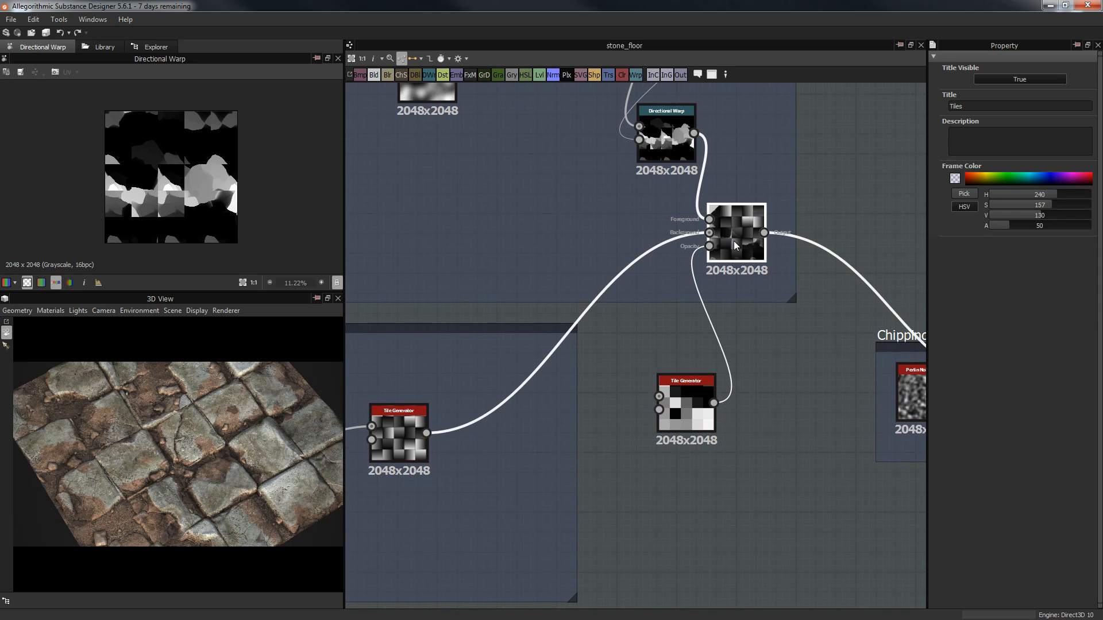
Step: Review the Blend node's settings and the Tile Generator feeding its opacity, alongside the one driving the Directional Warp
click(733, 240)
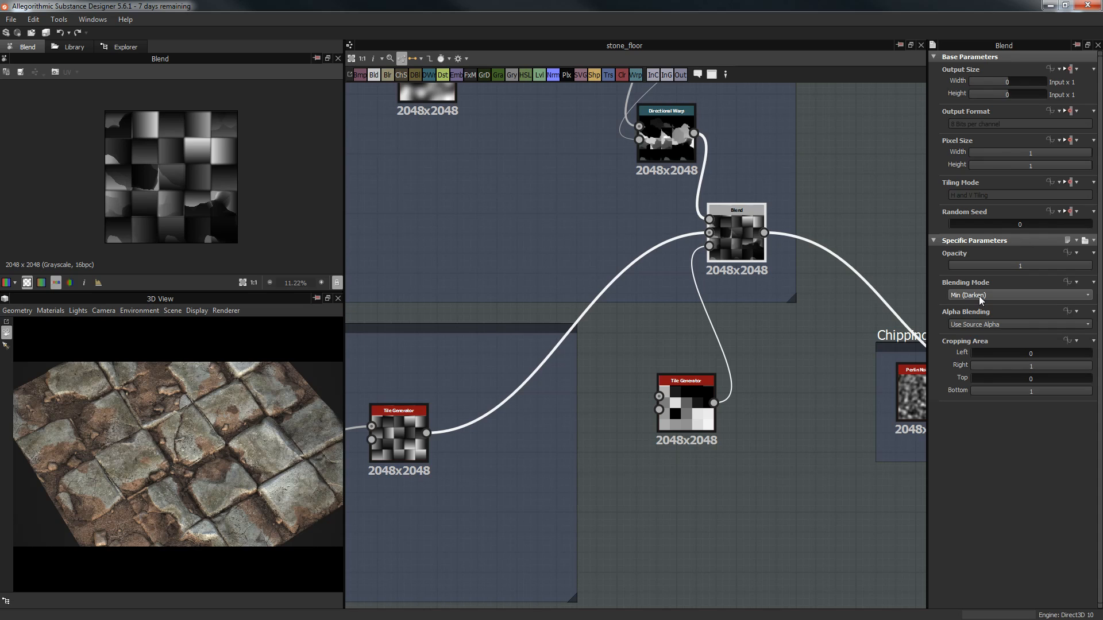
click(682, 407)
middle_drag(790, 202, 713, 431)
middle_drag(770, 184, 749, 219)
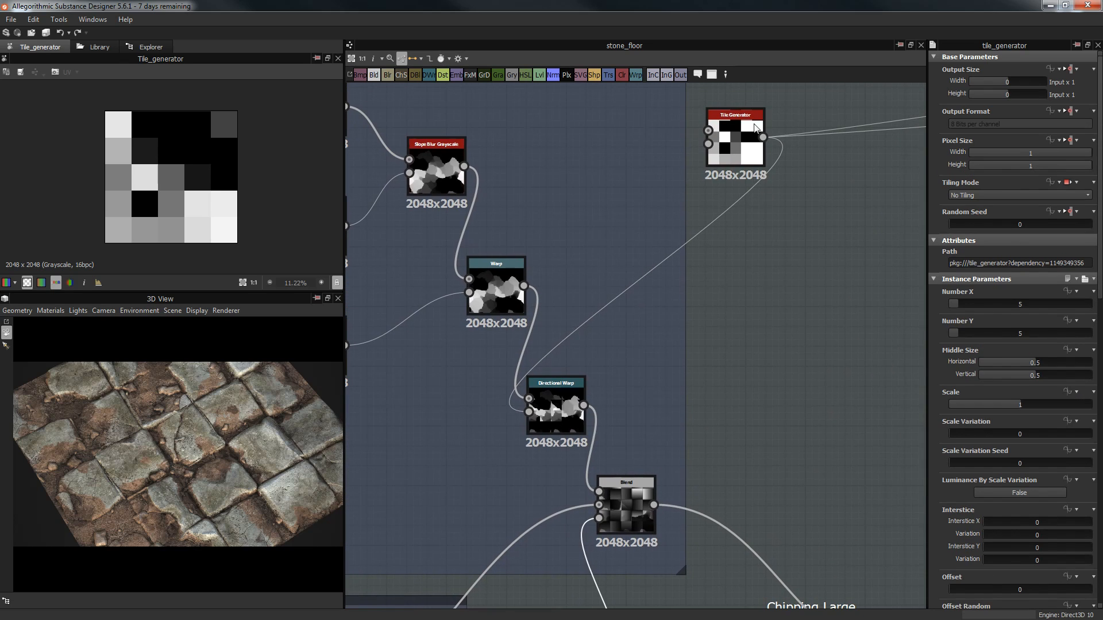
drag(754, 133, 602, 481)
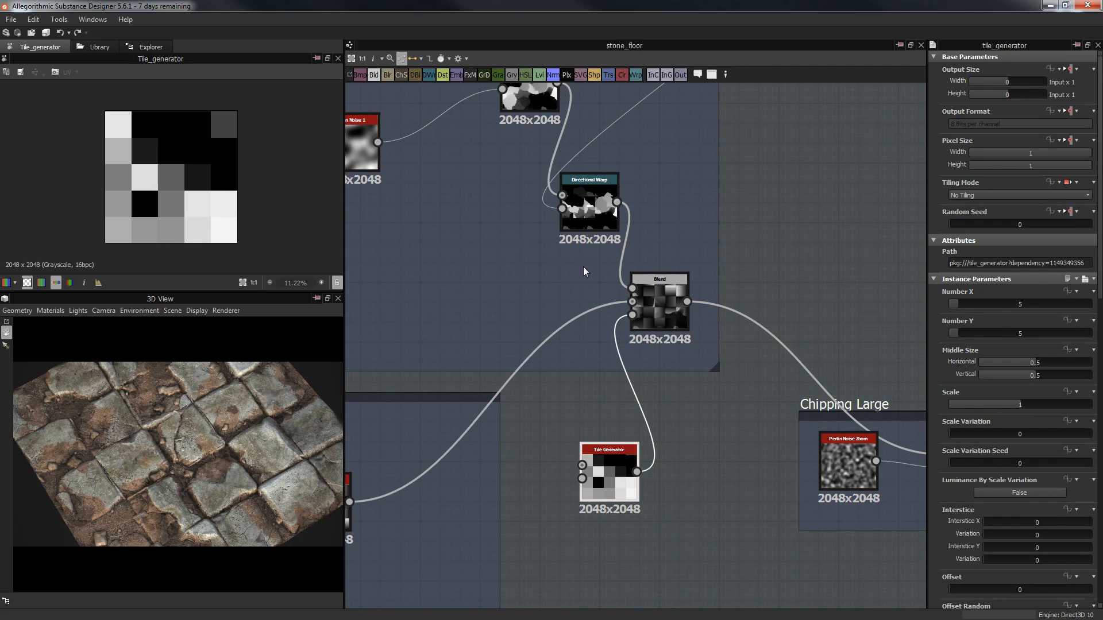
Step: Examine the cracked tiles in the masked Blend output at different magnifications
click(655, 315)
middle_drag(790, 163, 742, 242)
middle_drag(743, 389, 754, 168)
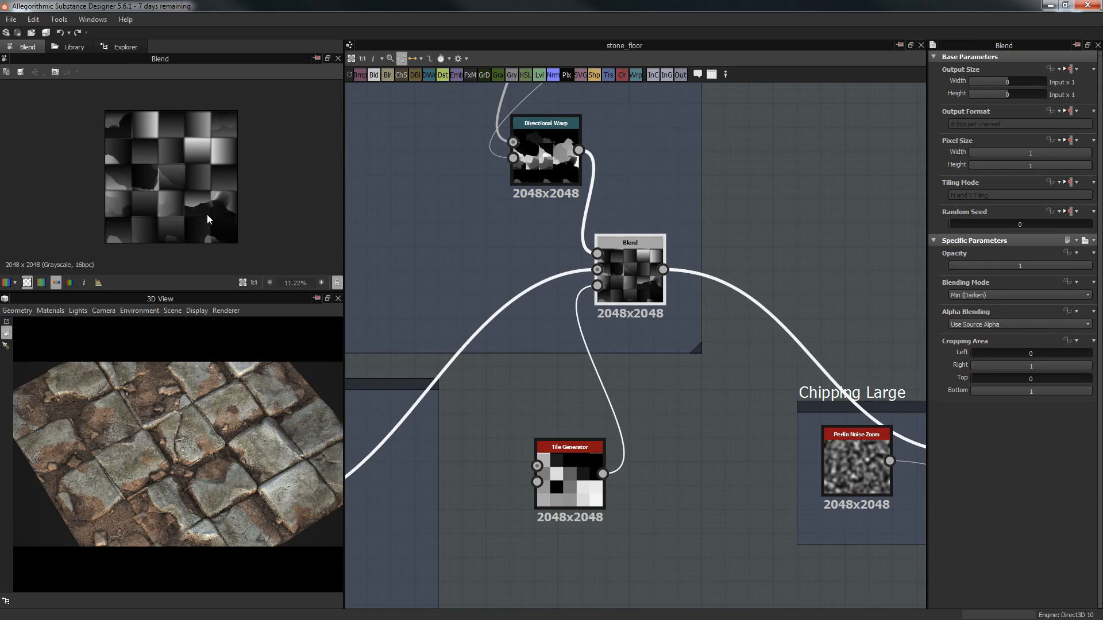
scroll(207, 214, up, 3)
scroll(192, 189, down, 1)
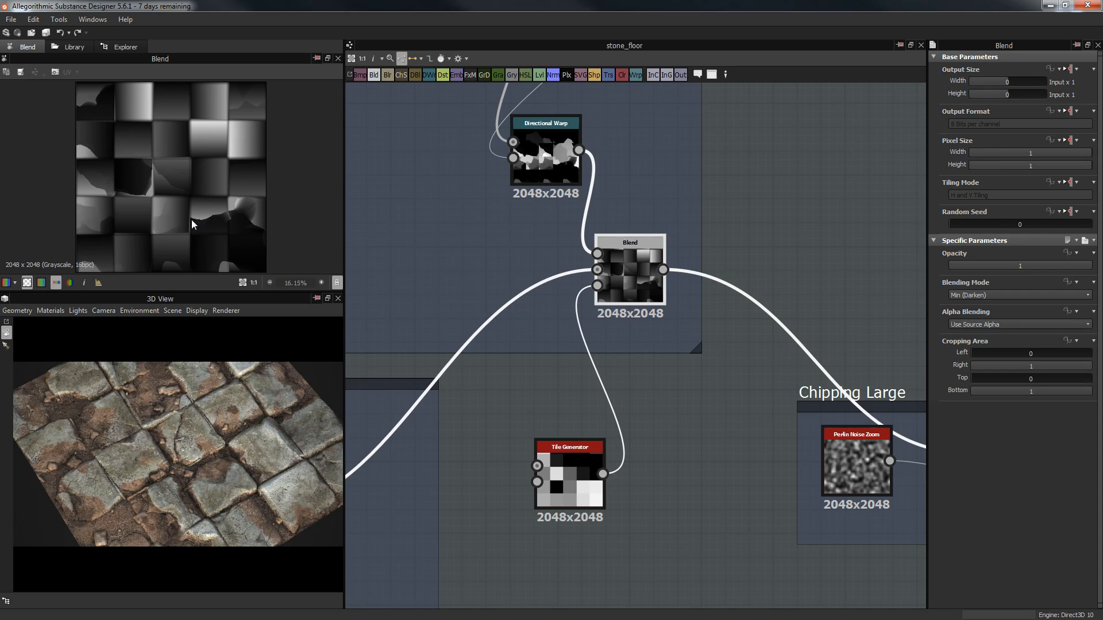
scroll(191, 220, down, 1)
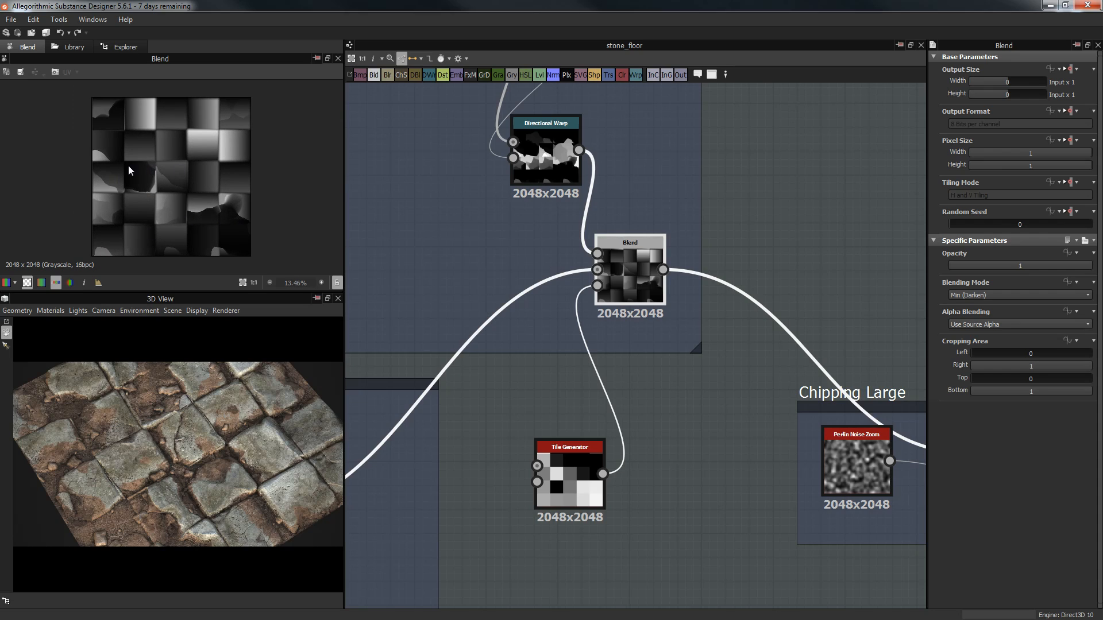
Step: Inspect the tile edges of the Blend output that feeds the Chipping Large frame
middle_drag(681, 470, 491, 396)
scroll(595, 449, down, 1)
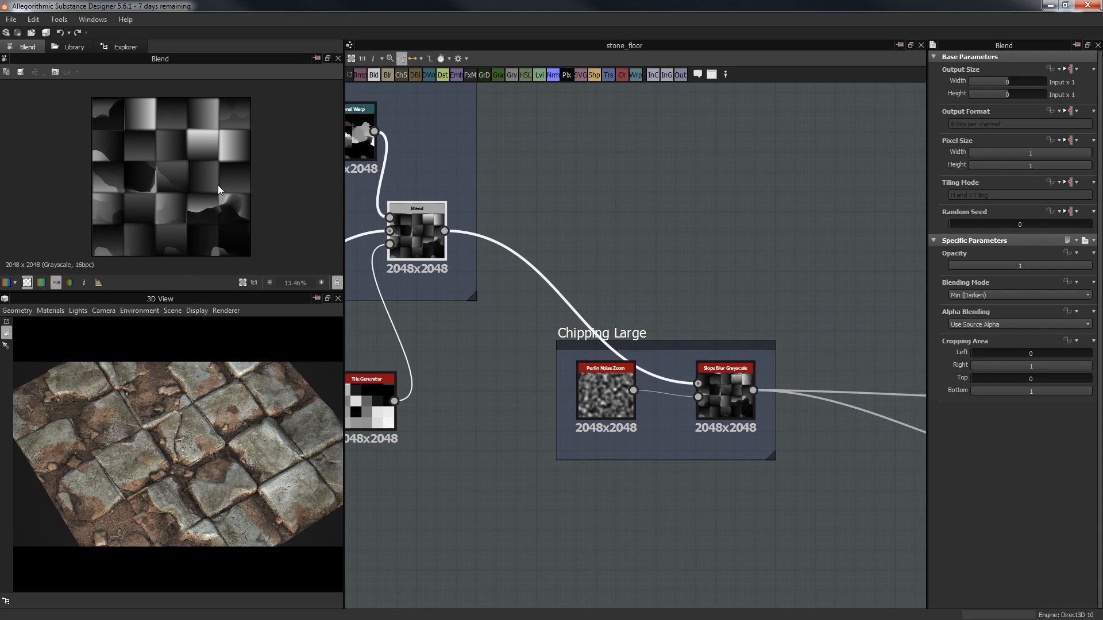
scroll(238, 122, up, 2)
scroll(239, 122, up, 3)
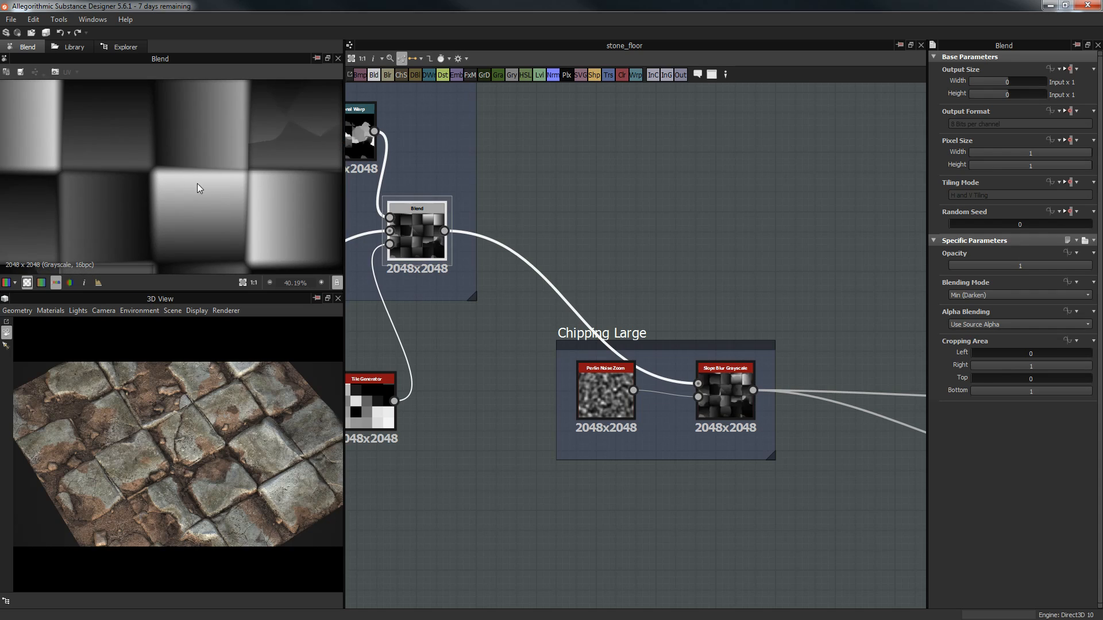
scroll(258, 230, down, 1)
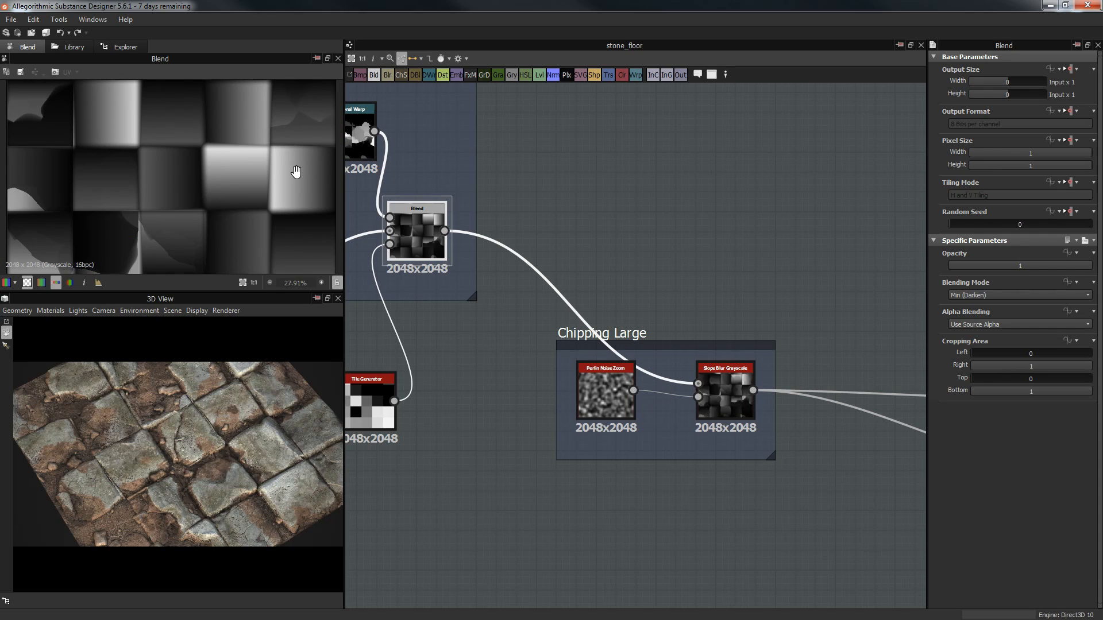
scroll(184, 228, up, 2)
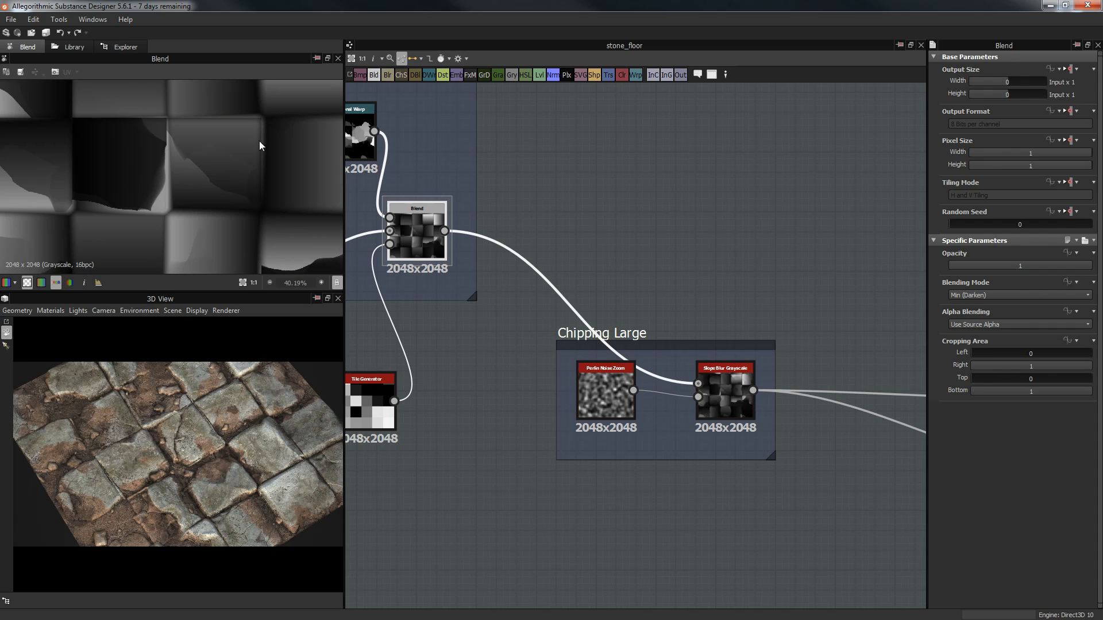
Step: Inspect the chipped slab edges in the 3D preview, both close up and from farther away
scroll(212, 480, up, 6)
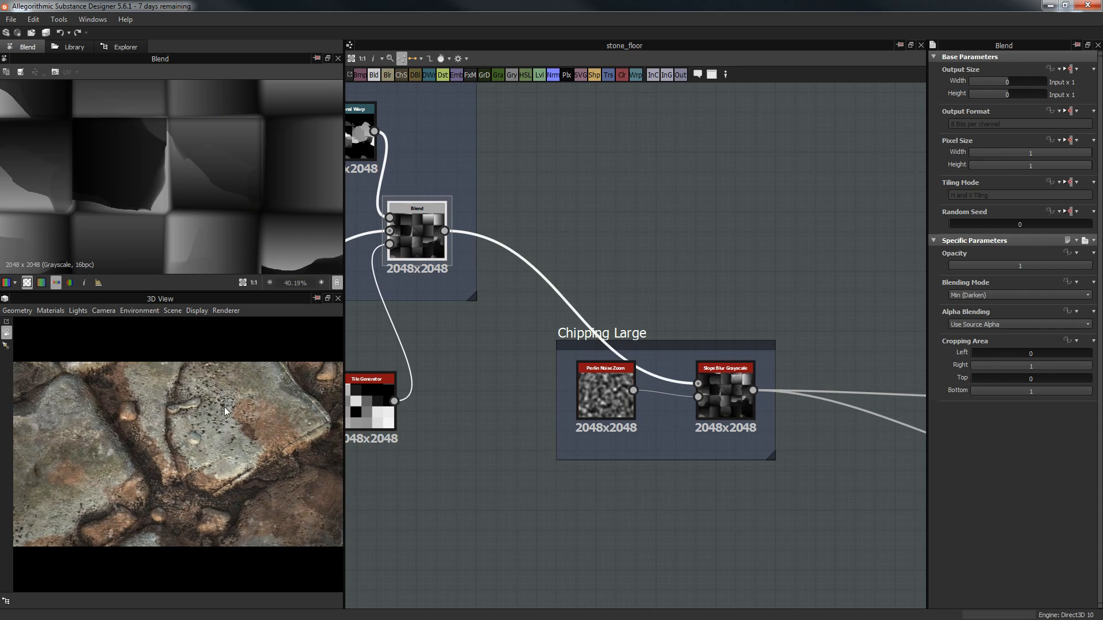
middle_drag(222, 409, 182, 397)
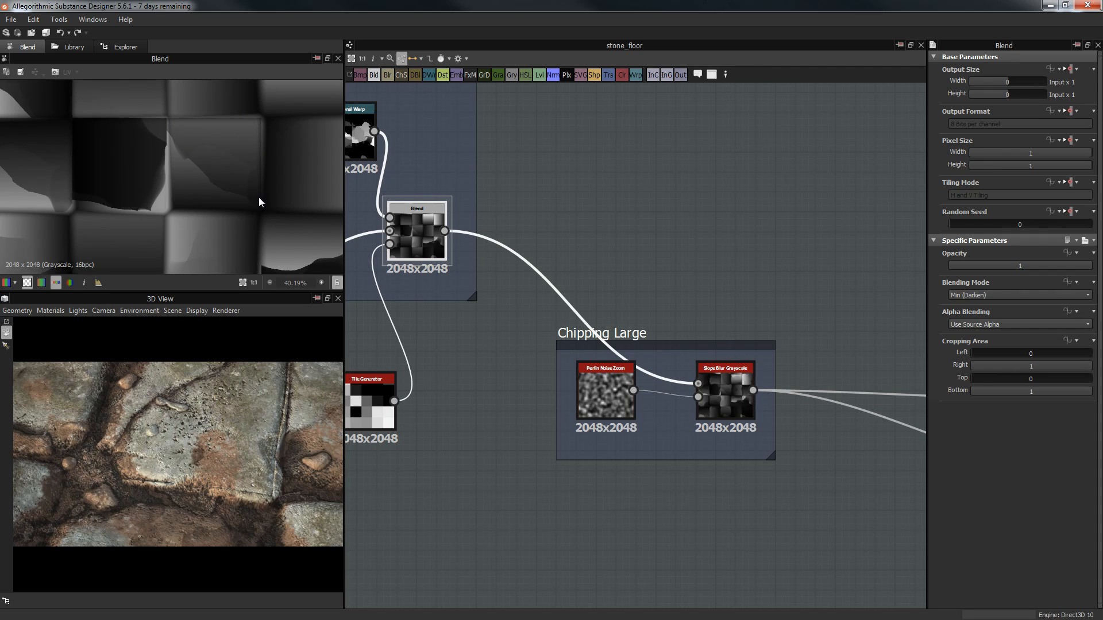
drag(267, 474, 312, 410)
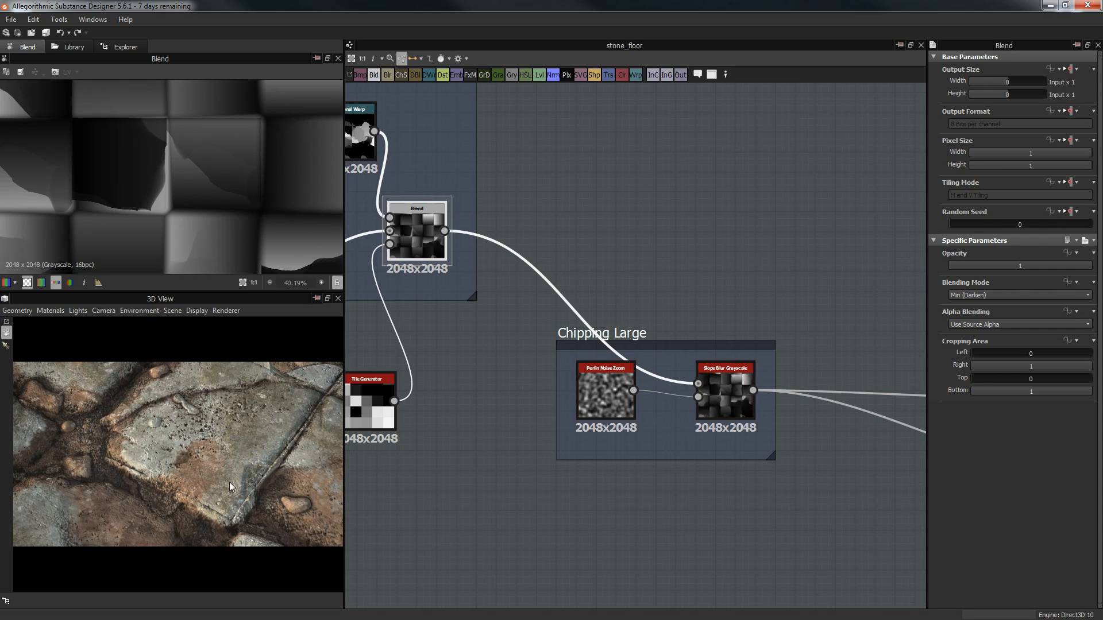
scroll(246, 466, down, 8)
mouse_move(244, 461)
mouse_down()
mouse_move(224, 464)
mouse_move(223, 501)
mouse_move(198, 493)
mouse_move(208, 450)
mouse_move(243, 463)
mouse_move(336, 415)
mouse_move(195, 450)
mouse_move(233, 447)
mouse_up()
scroll(223, 443, up, 4)
Step: Preview the Slope Blur Grayscale output in the Chipping Large frame and the Perlin Noise Zoom node driving it
middle_drag(595, 436, 525, 439)
double_click(650, 391)
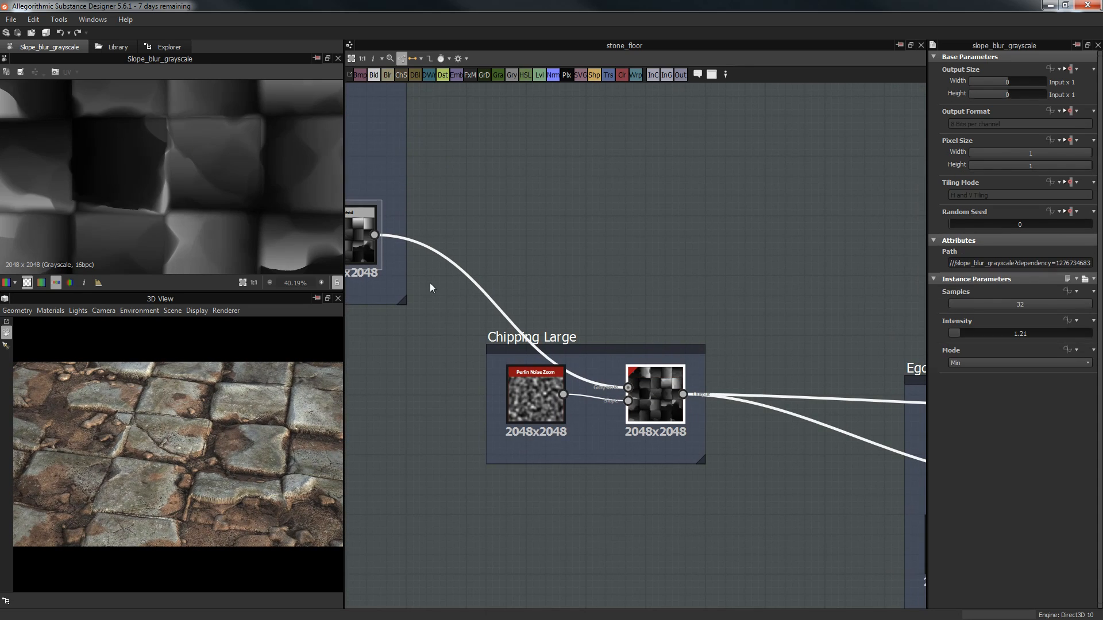
scroll(246, 181, down, 2)
scroll(247, 179, up, 1)
middle_drag(253, 160, 253, 218)
double_click(543, 394)
Step: Compare the unchipped Blend output with the Slope Blur Grayscale result in the Chipping Large frame
middle_drag(342, 235, 382, 241)
double_click(379, 241)
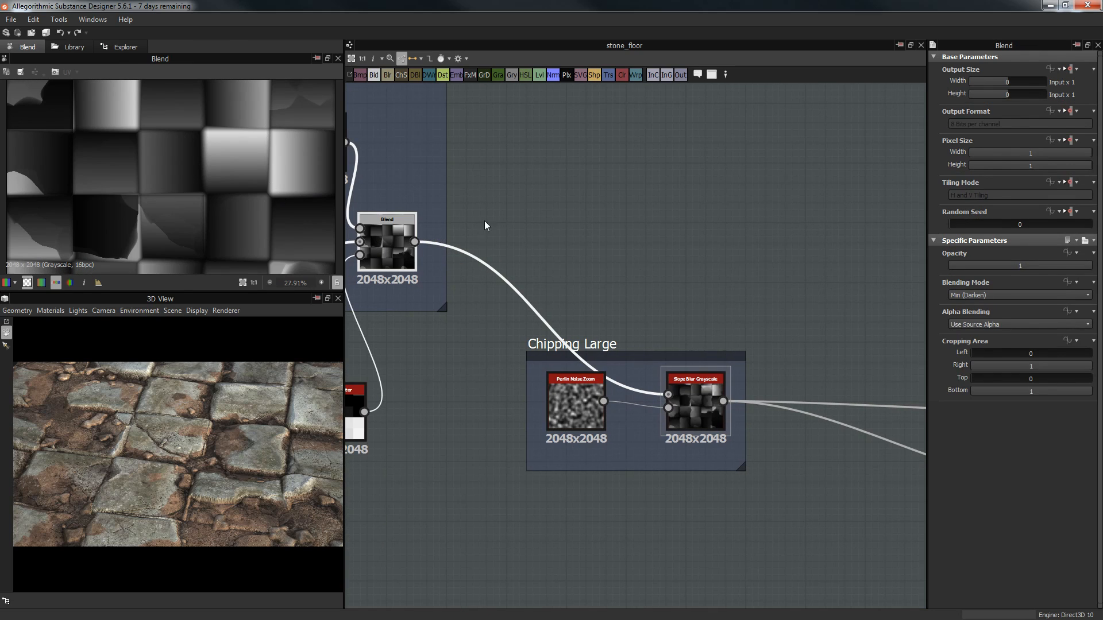
middle_drag(562, 212, 539, 188)
double_click(658, 383)
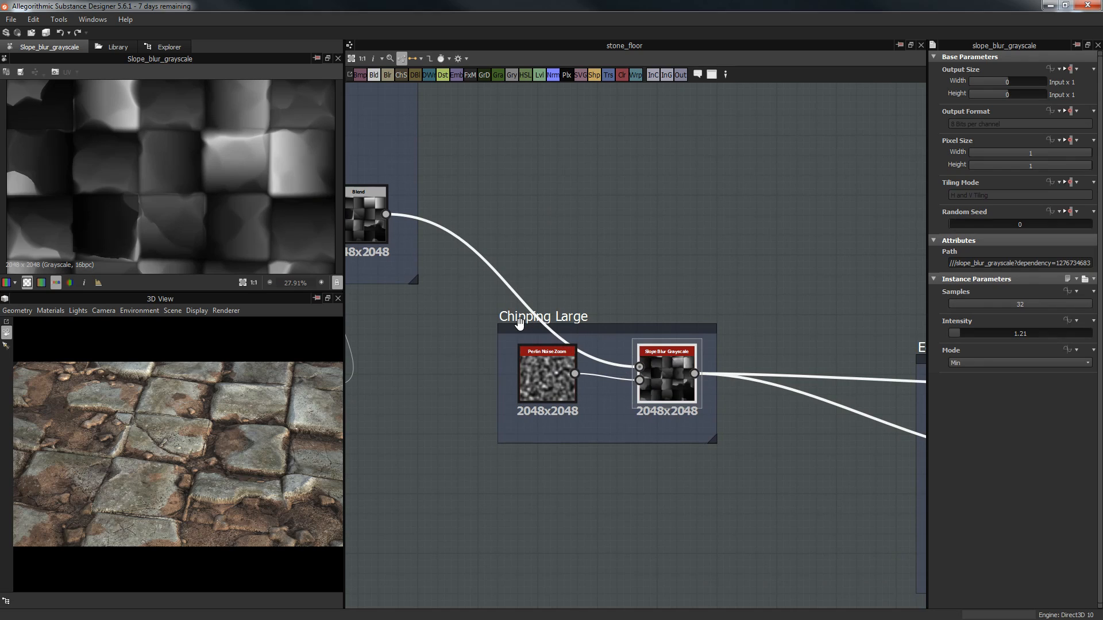
Step: Examine the chipped tile edges of the Slope Blur Grayscale output and the Perlin Noise Zoom settings in the Chipping Large frame
scroll(249, 177, up, 2)
middle_drag(258, 163, 159, 177)
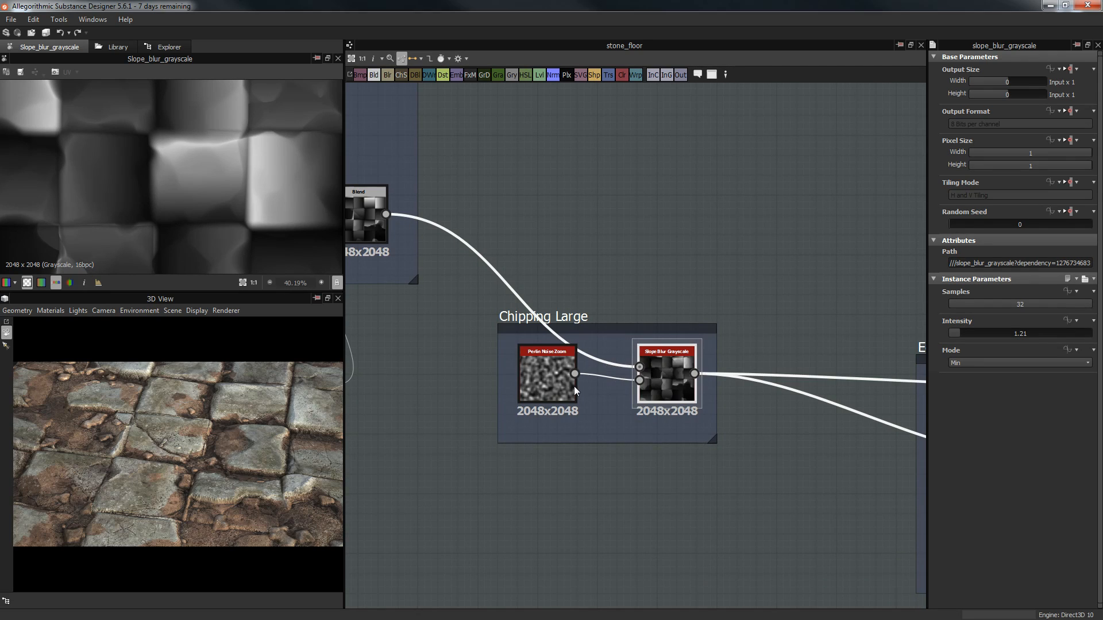
click(548, 371)
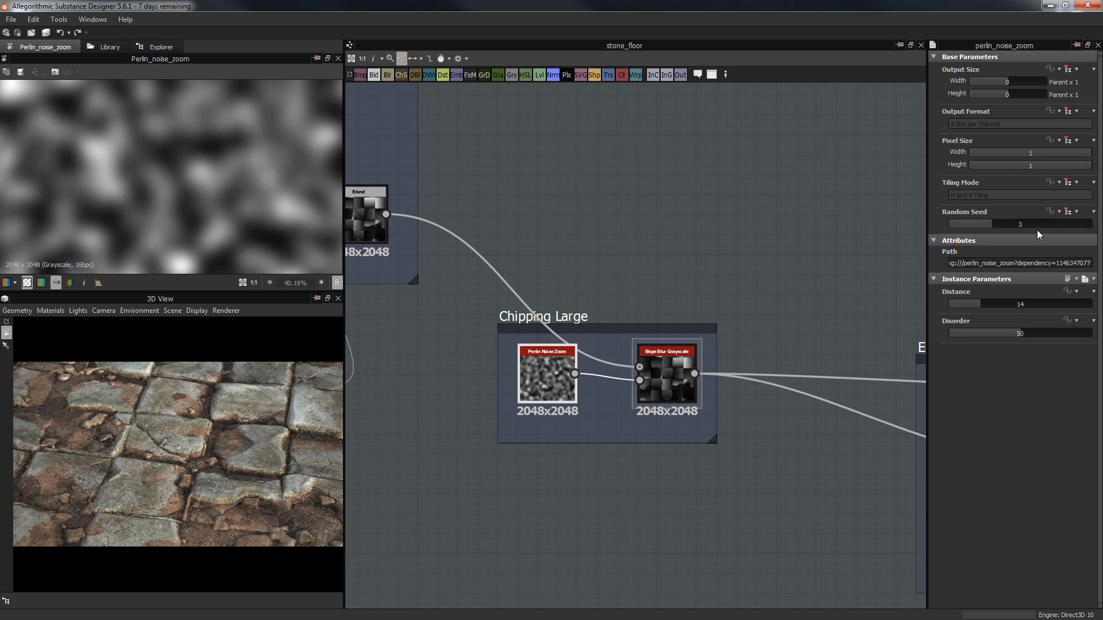
click(660, 374)
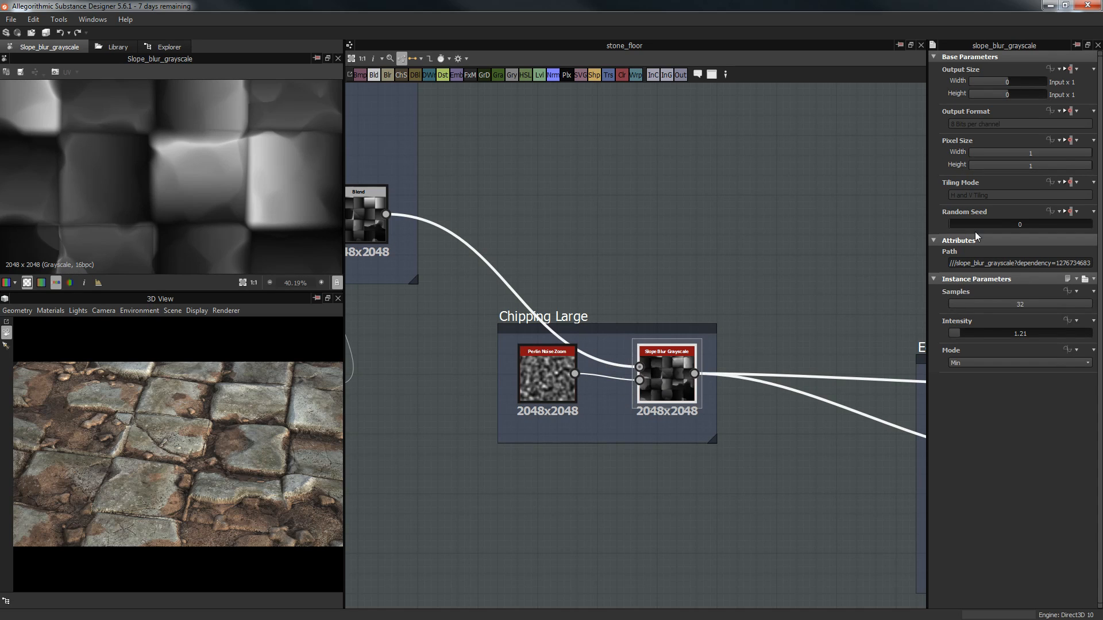
middle_drag(652, 313, 623, 249)
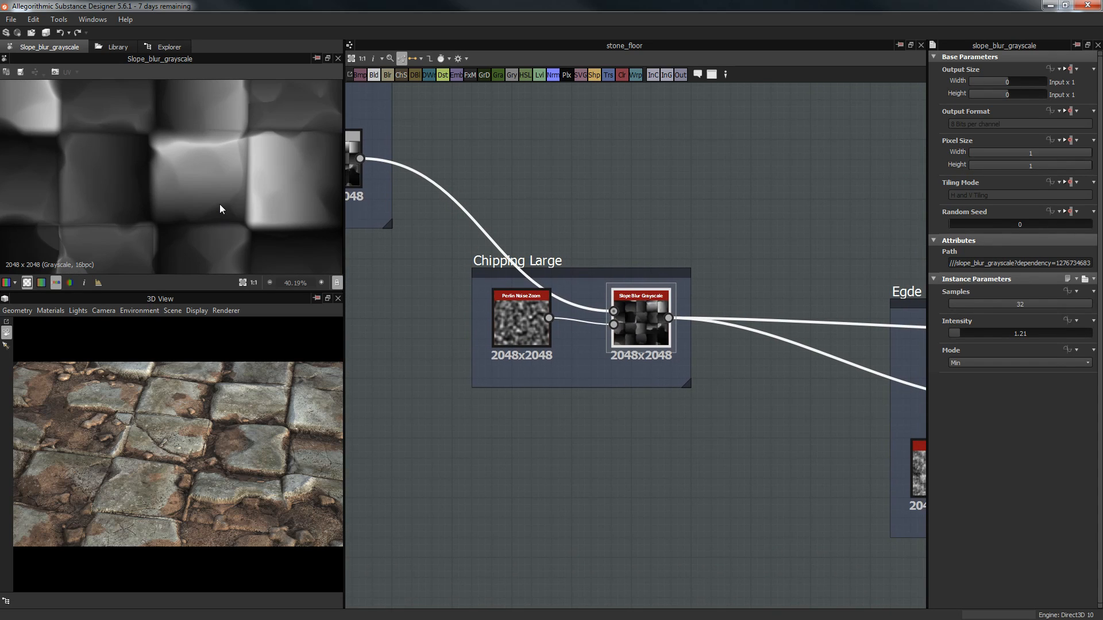
scroll(218, 204, down, 1)
scroll(219, 205, down, 1)
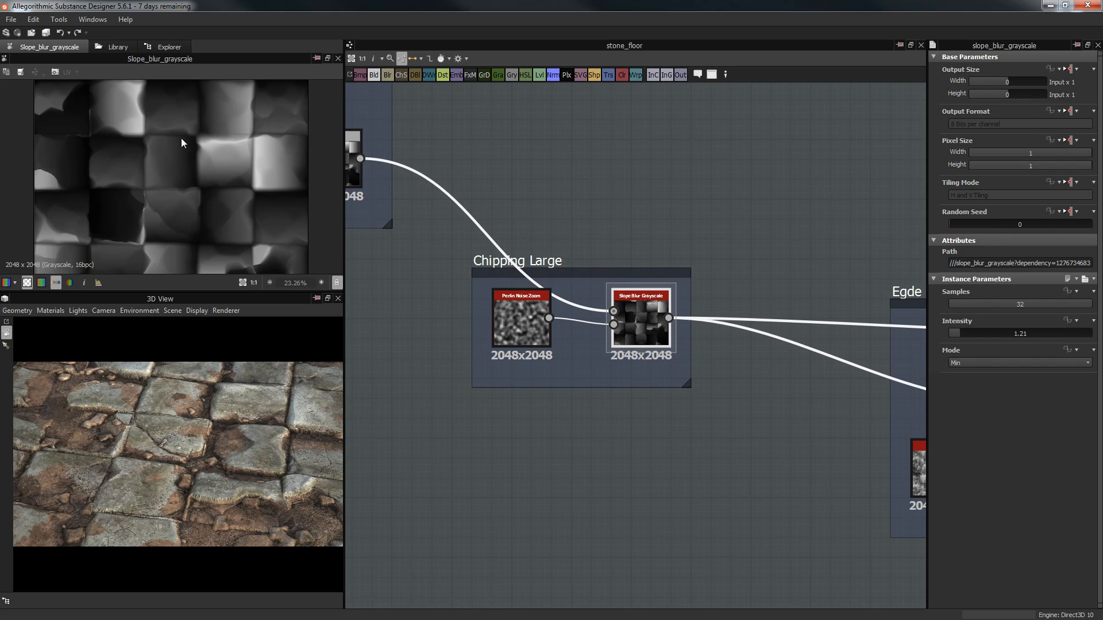
scroll(256, 172, up, 2)
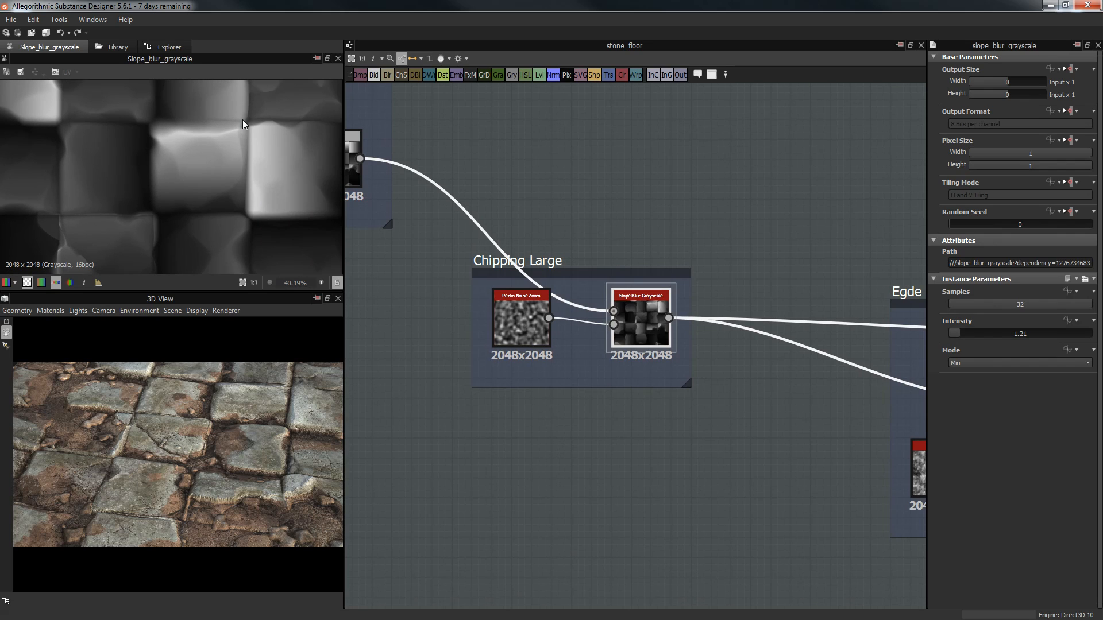
Step: Preview the Chipping Large result feeding the Egde rough out frame, followed by that frame's Slope Blur Grayscale node
scroll(618, 322, down, 3)
middle_drag(628, 402, 438, 361)
scroll(618, 370, up, 1)
middle_drag(474, 286, 597, 245)
click(687, 291)
scroll(688, 293, up, 3)
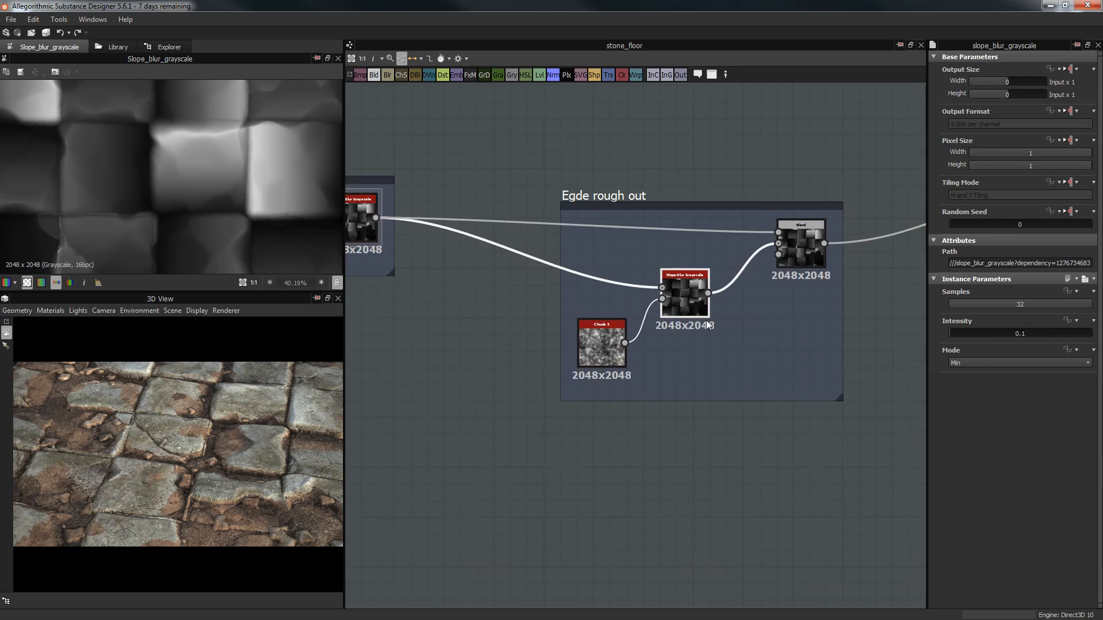
middle_drag(701, 232, 923, 249)
double_click(432, 181)
middle_drag(510, 254, 275, 229)
click(671, 267)
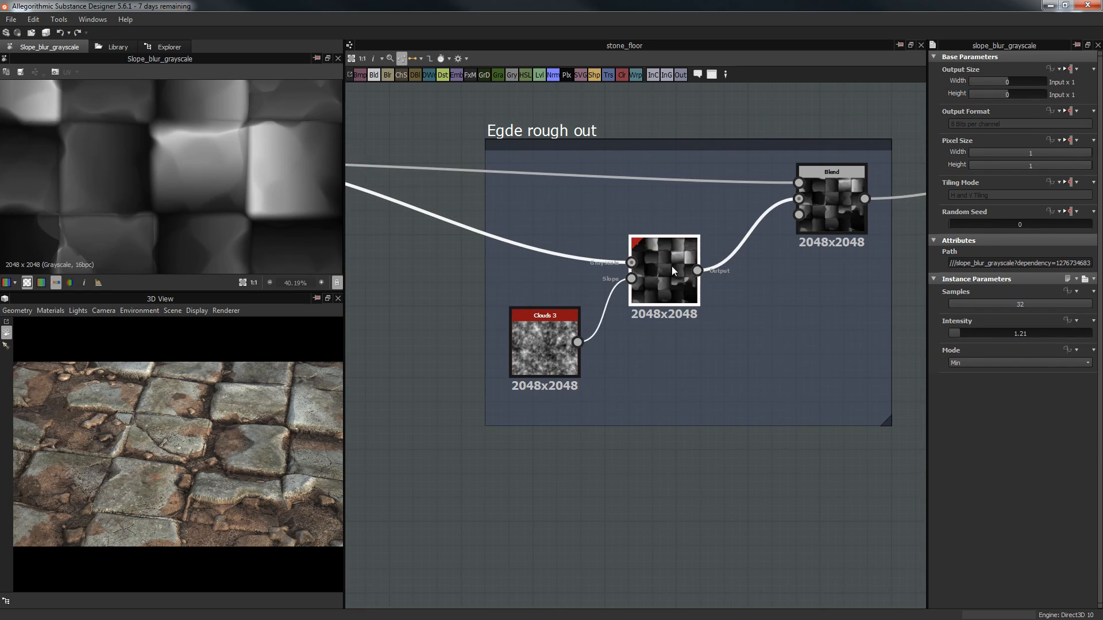
Step: Preview the Clouds 3 node in the Egde rough out frame and inspect the Slope Blur Grayscale tile edges it roughens
scroll(629, 340, up, 3)
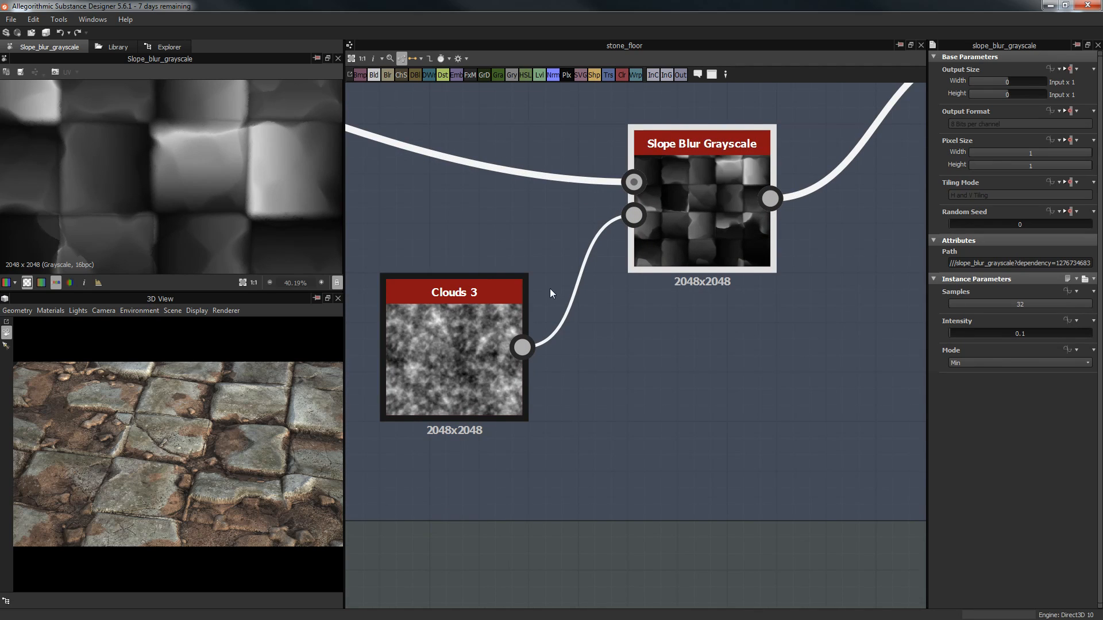
click(494, 328)
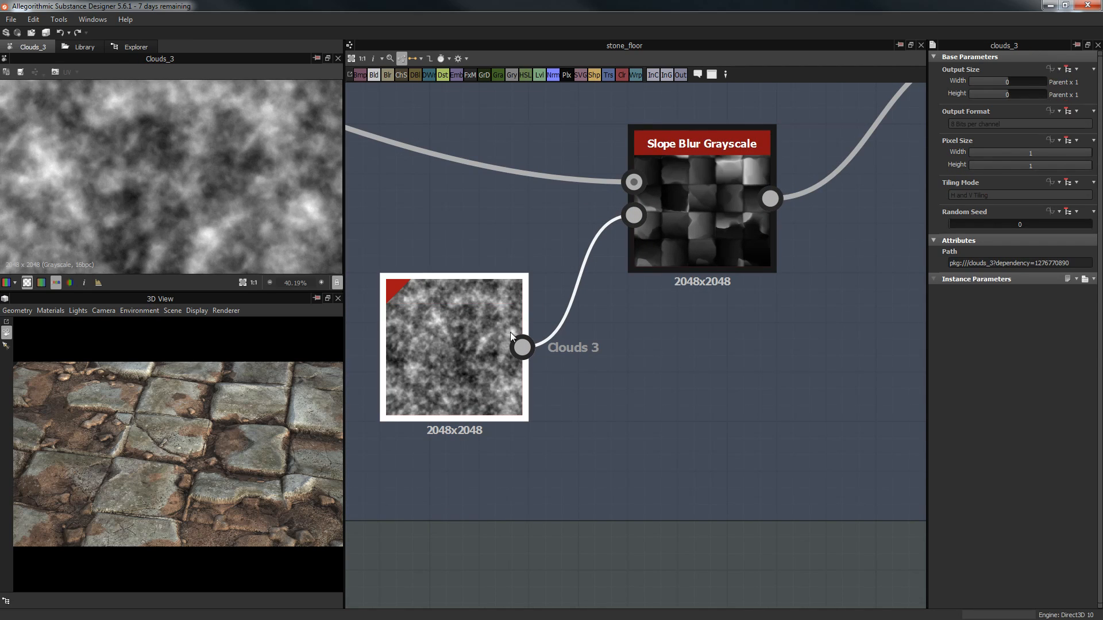
click(701, 192)
scroll(237, 125, up, 8)
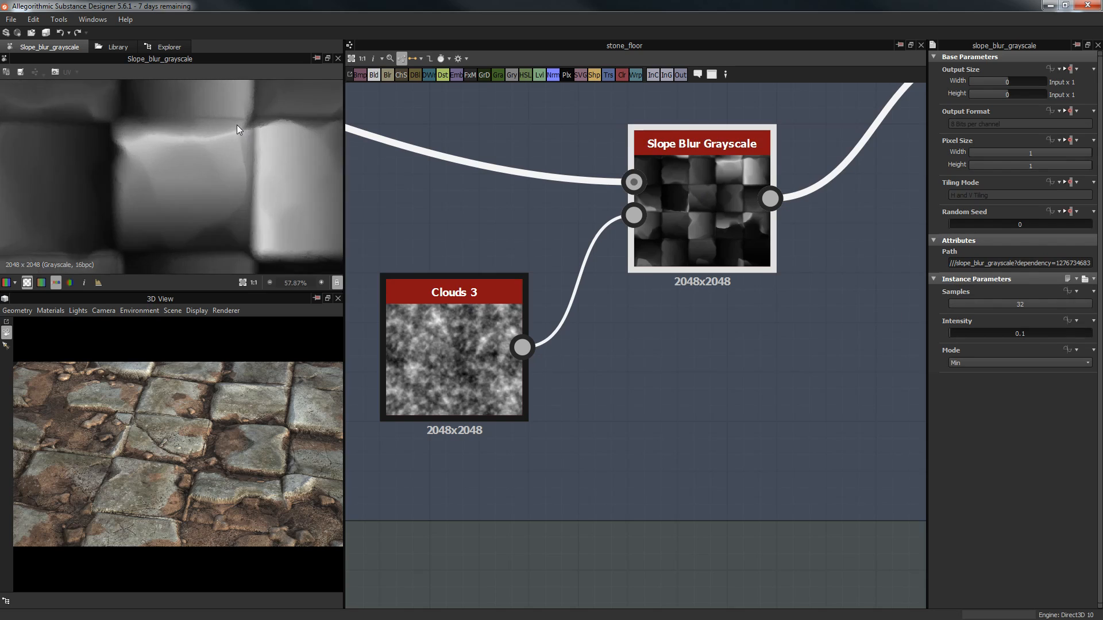
middle_drag(196, 155, 86, 192)
scroll(124, 168, up, 1)
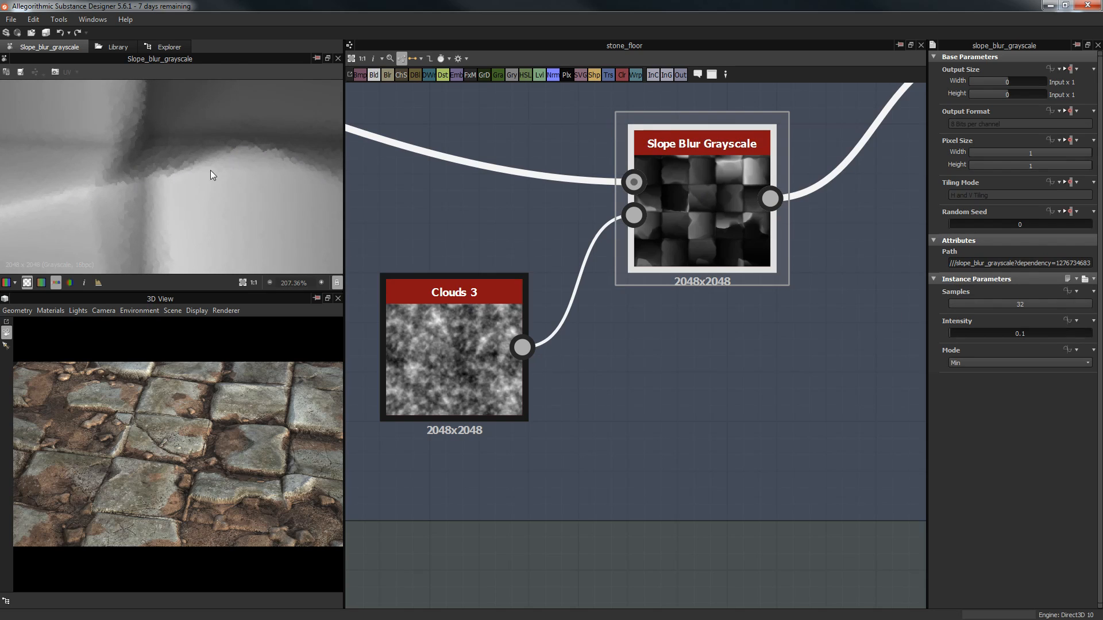
Step: Compare the Chipping Large output with the Slope Blur Grayscale result of the Egde rough out frame close up
middle_drag(546, 188, 802, 285)
scroll(624, 236, down, 4)
middle_drag(479, 161, 447, 207)
click(452, 197)
click(718, 264)
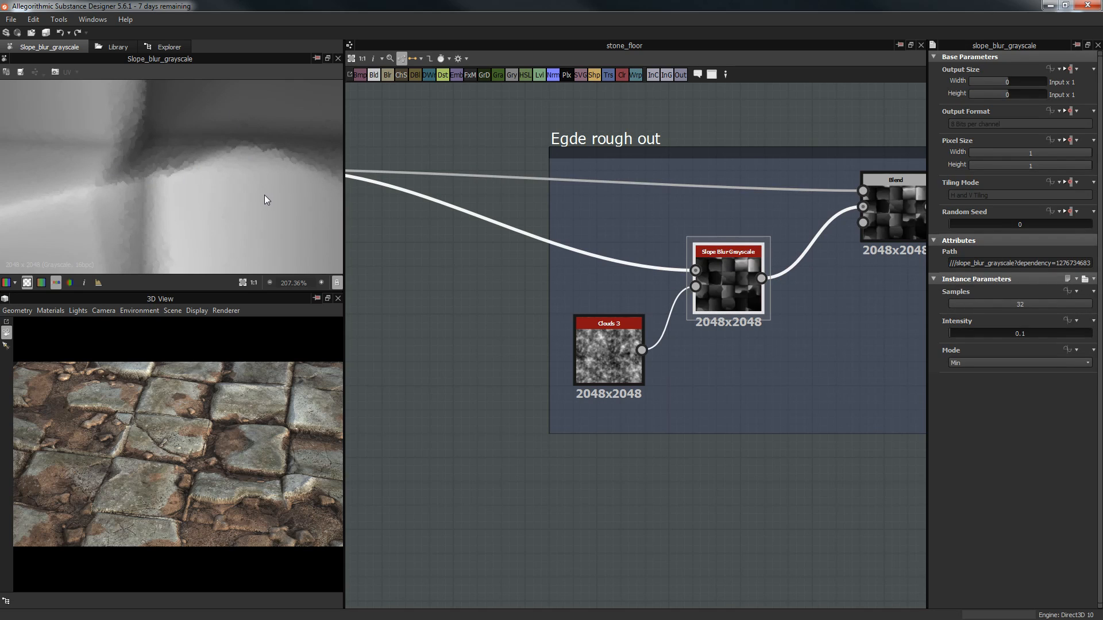
scroll(265, 196, down, 5)
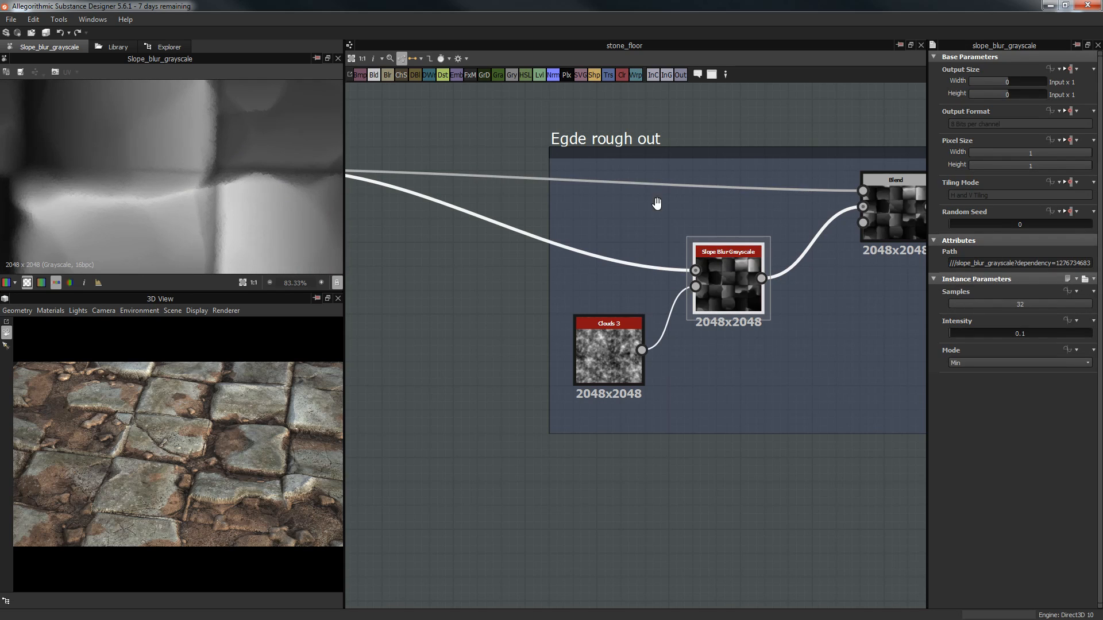
Step: Inspect the output and blending settings of the Blend node that ends the Egde rough out frame
middle_drag(656, 203, 406, 201)
double_click(658, 185)
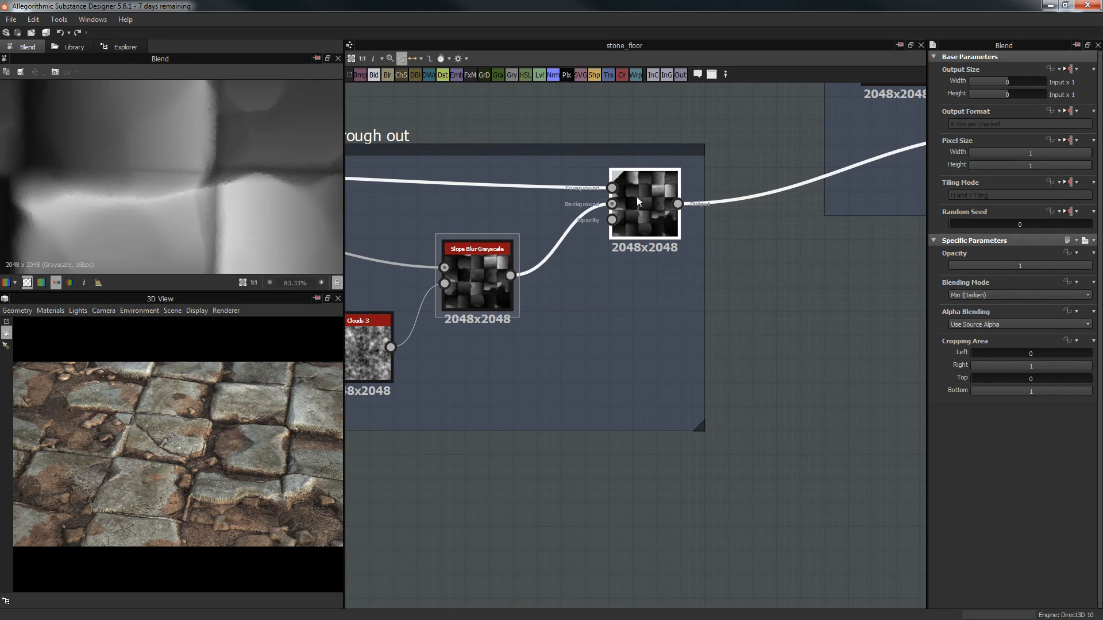
scroll(237, 185, up, 4)
Step: Preview the Dirt 2 node in the Spots frame and the Blend node it feeds
middle_drag(728, 121, 405, 226)
scroll(729, 199, down, 1)
middle_drag(697, 181, 708, 257)
double_click(611, 233)
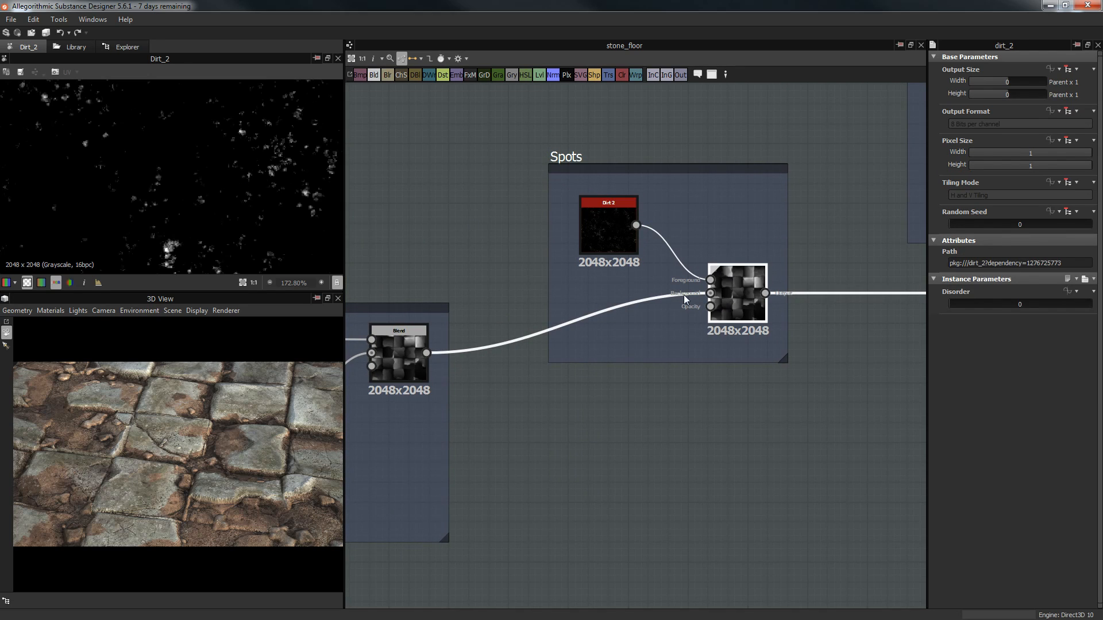
double_click(736, 290)
Step: Examine the tile surfaces of the Spots frame's Blend output, both as a whole and close up
scroll(192, 159, down, 10)
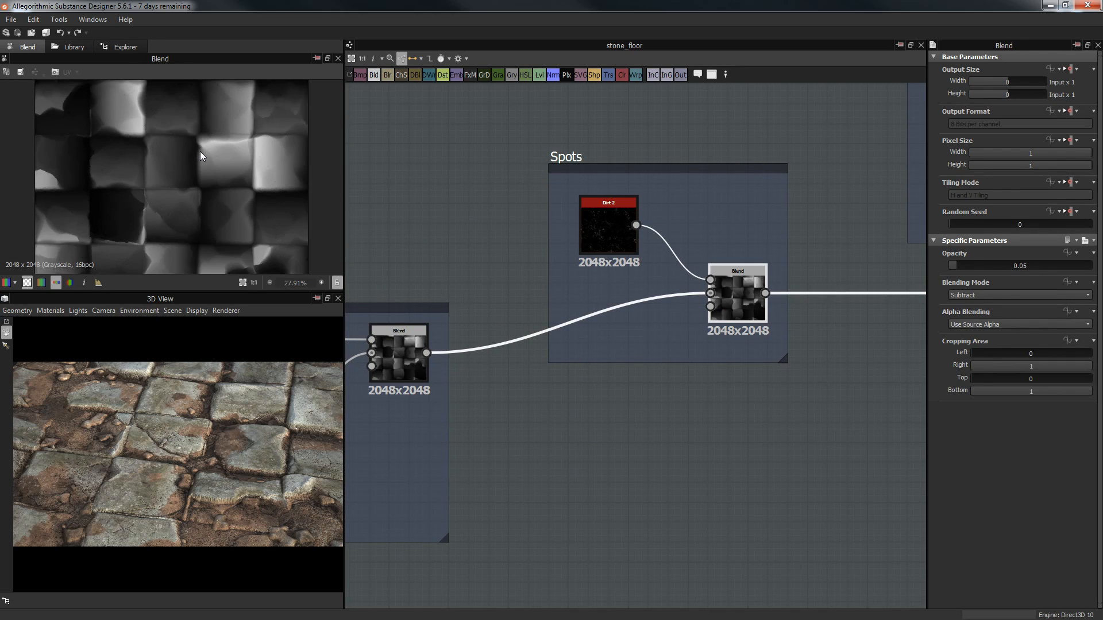
scroll(200, 155, down, 2)
scroll(162, 150, up, 9)
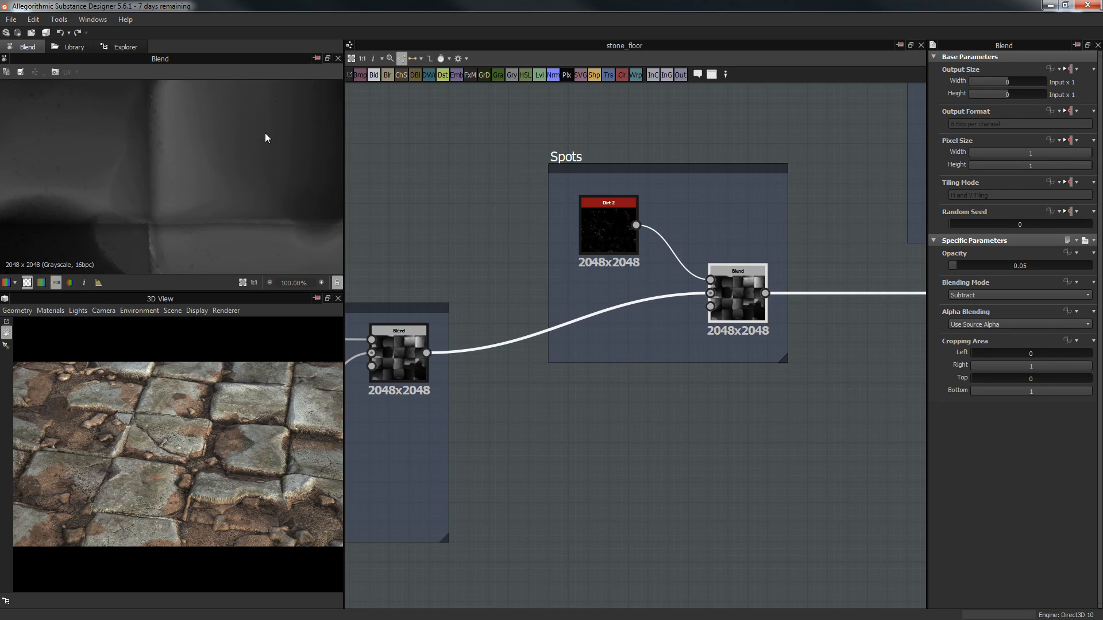
middle_drag(231, 161, 162, 258)
middle_drag(147, 164, 106, 190)
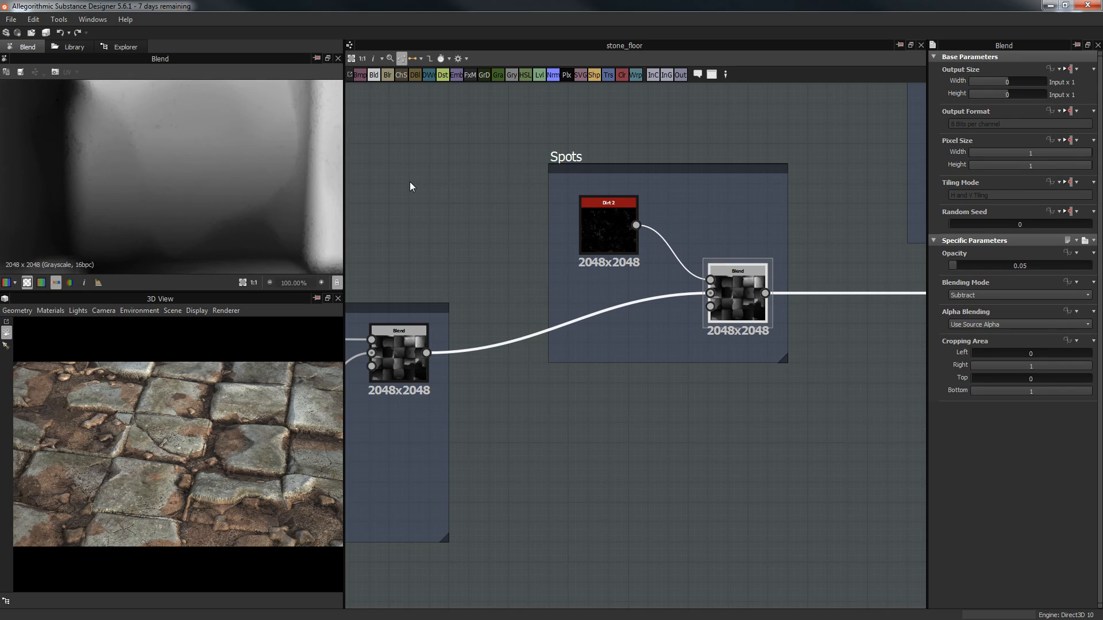
Step: Compare the Dirt 2 pattern with the Spots Blend result and check the Blend node's opacity and blending mode
double_click(601, 229)
scroll(216, 189, down, 5)
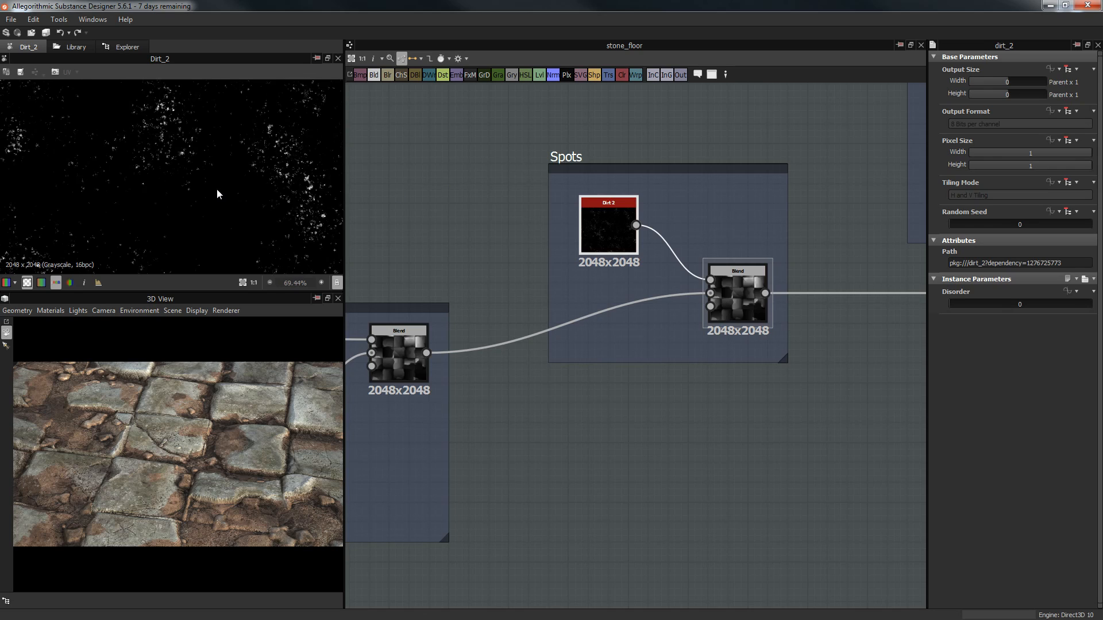
click(717, 274)
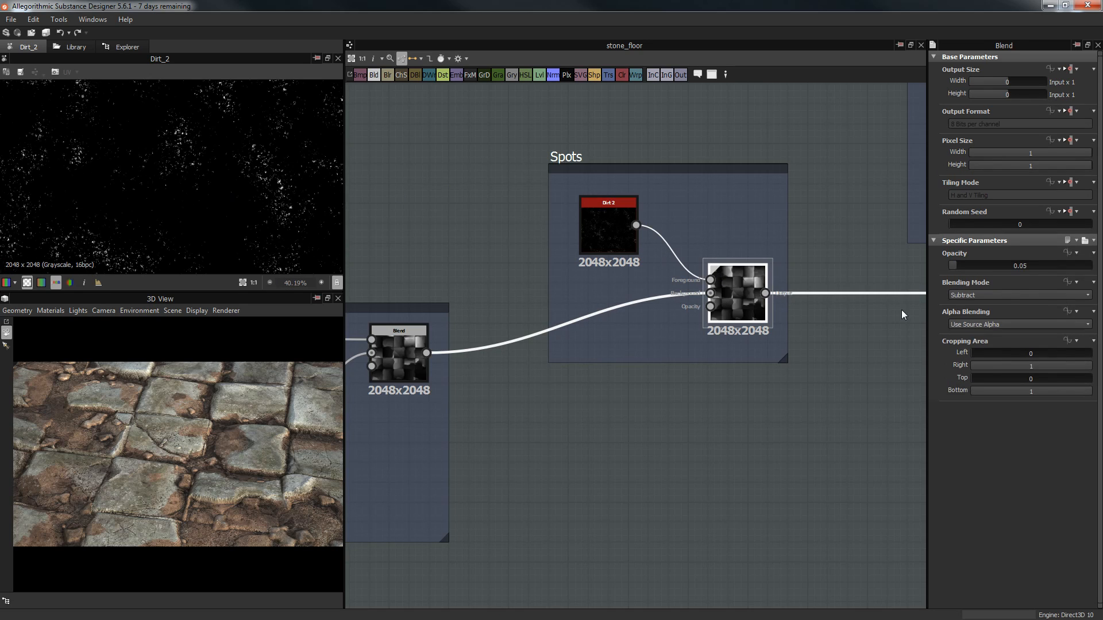
double_click(732, 281)
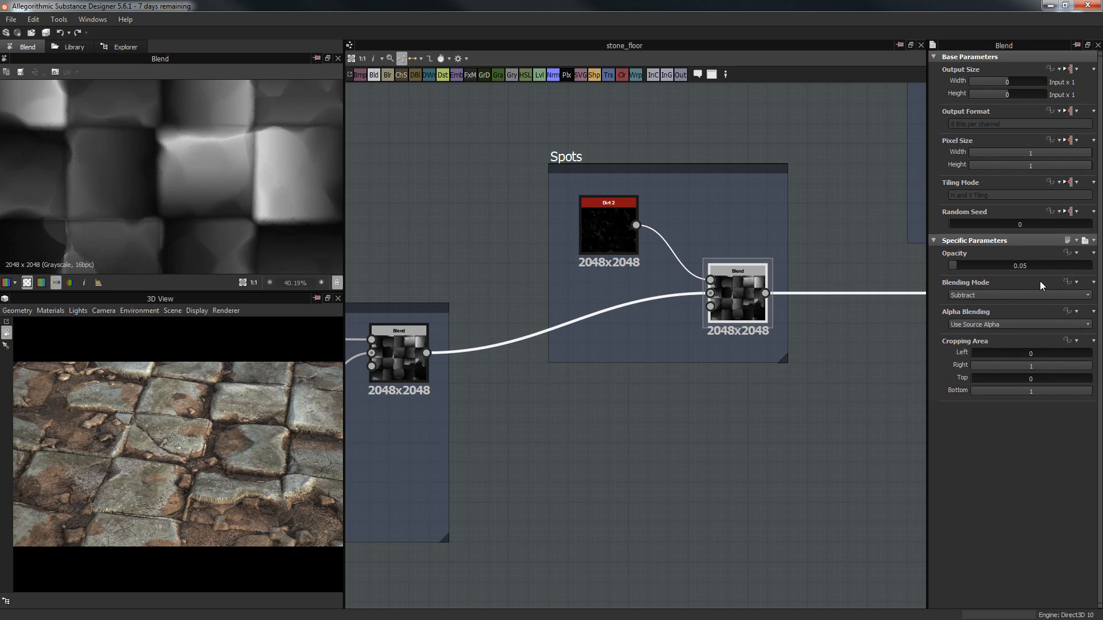
Step: Inspect the small pits on the stone surface, close up in the Spots Blend output and in the 3D preview
scroll(212, 128, up, 3)
scroll(216, 140, up, 4)
middle_drag(214, 238, 183, 108)
scroll(209, 425, up, 4)
drag(209, 425, 209, 495)
scroll(189, 424, up, 3)
mouse_move(189, 424)
mouse_down()
mouse_move(226, 387)
mouse_move(209, 418)
mouse_move(185, 404)
mouse_up()
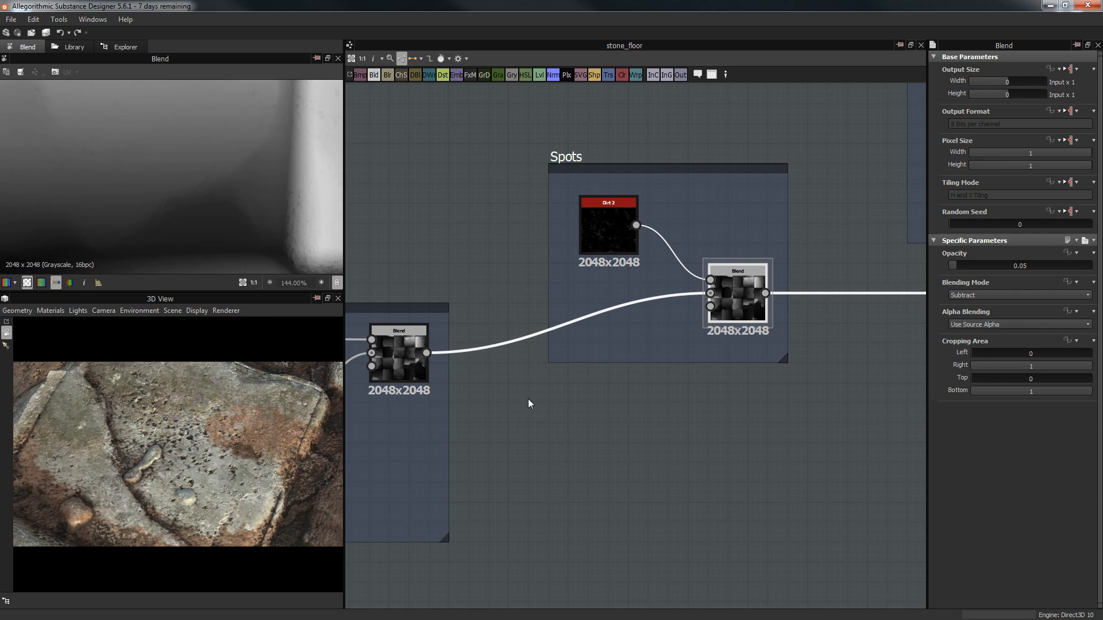
Step: Preview the Cells 3 node at the start of the Small Cracks frame and examine its cell pattern
scroll(613, 409, down, 4)
middle_drag(612, 388, 496, 399)
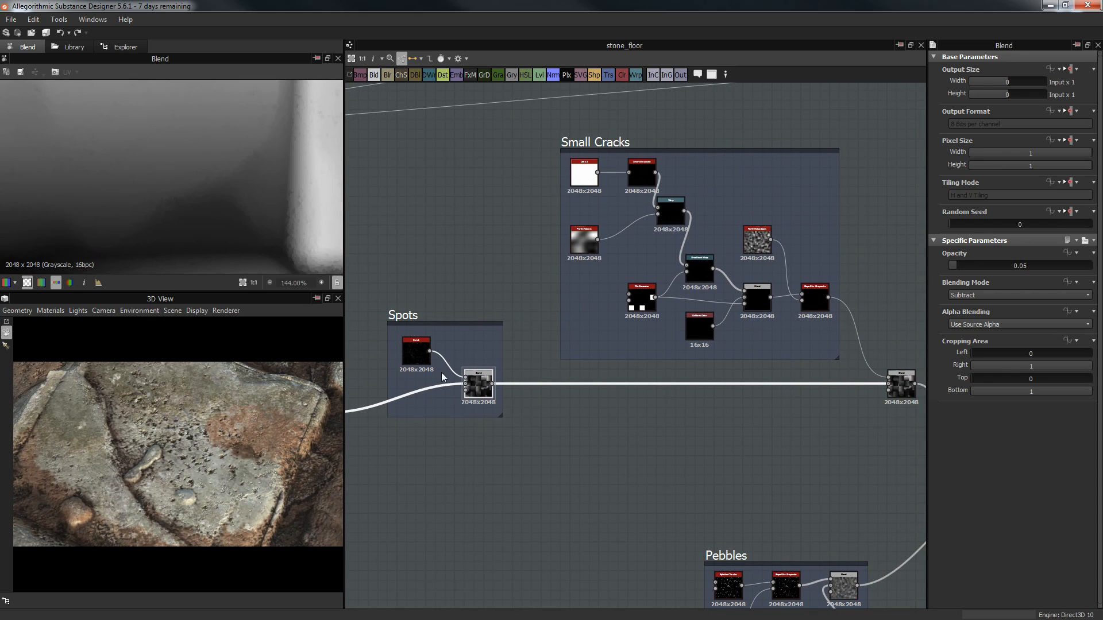
middle_drag(698, 406, 687, 413)
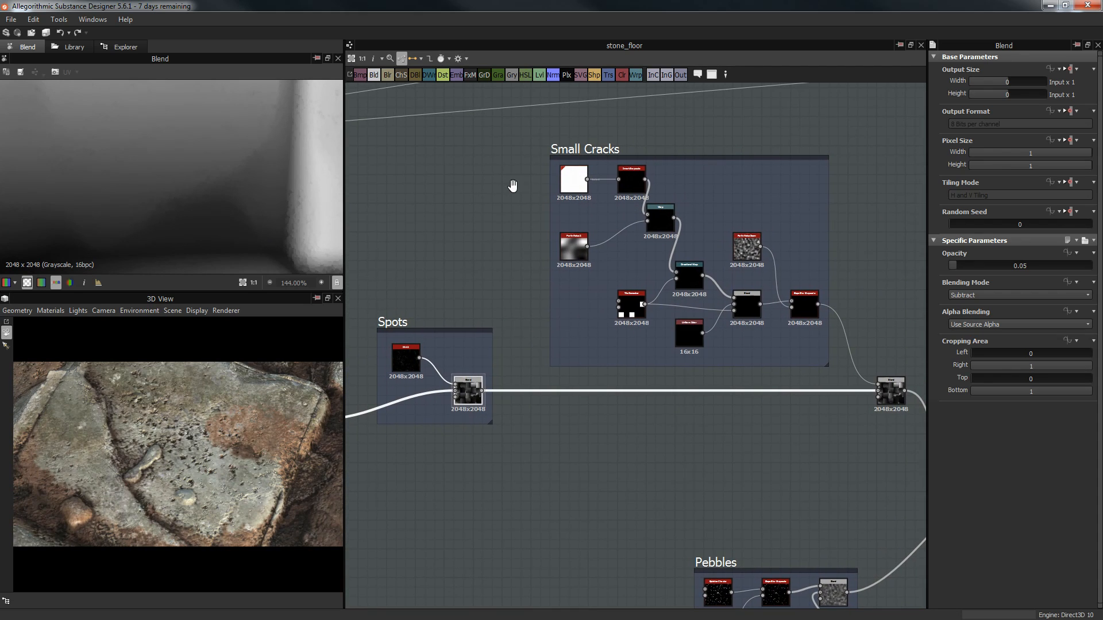
scroll(539, 185, up, 2)
middle_drag(540, 185, 515, 205)
scroll(515, 206, up, 1)
double_click(566, 196)
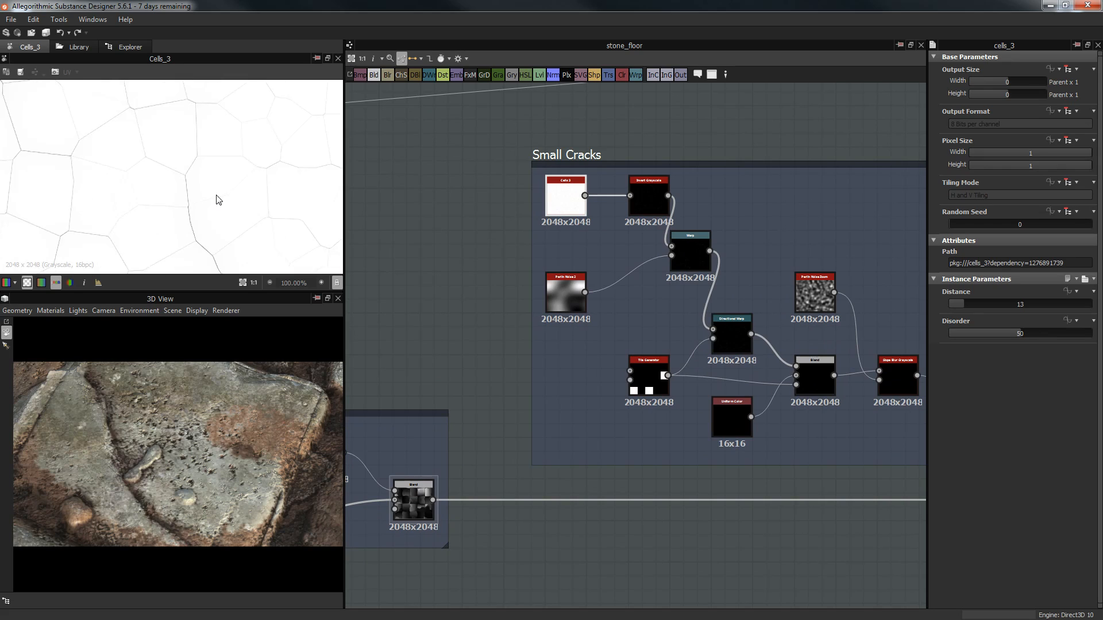
scroll(289, 196, down, 2)
scroll(289, 196, up, 2)
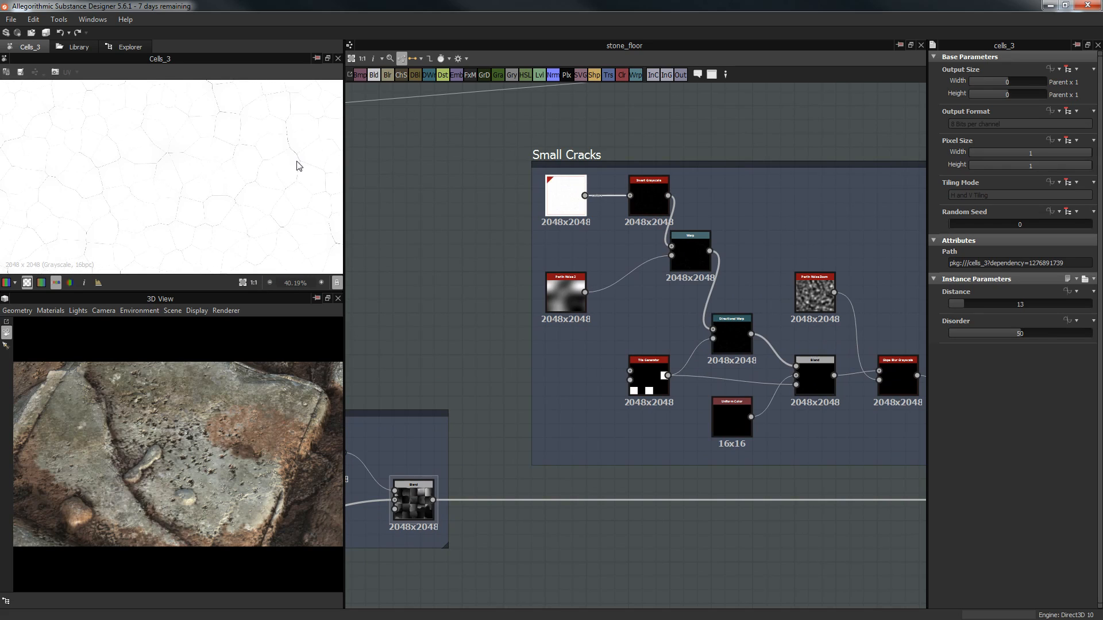
scroll(528, 211, up, 2)
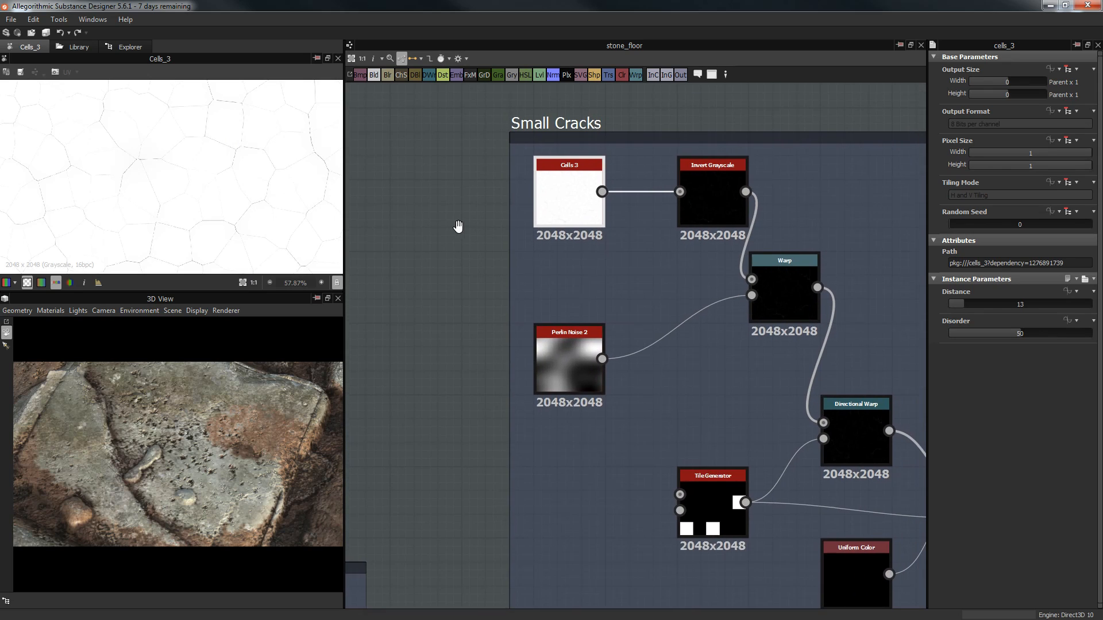
Step: Preview the Invert Grayscale and Warp nodes in the Small Cracks frame and examine the warped crack lines
click(620, 211)
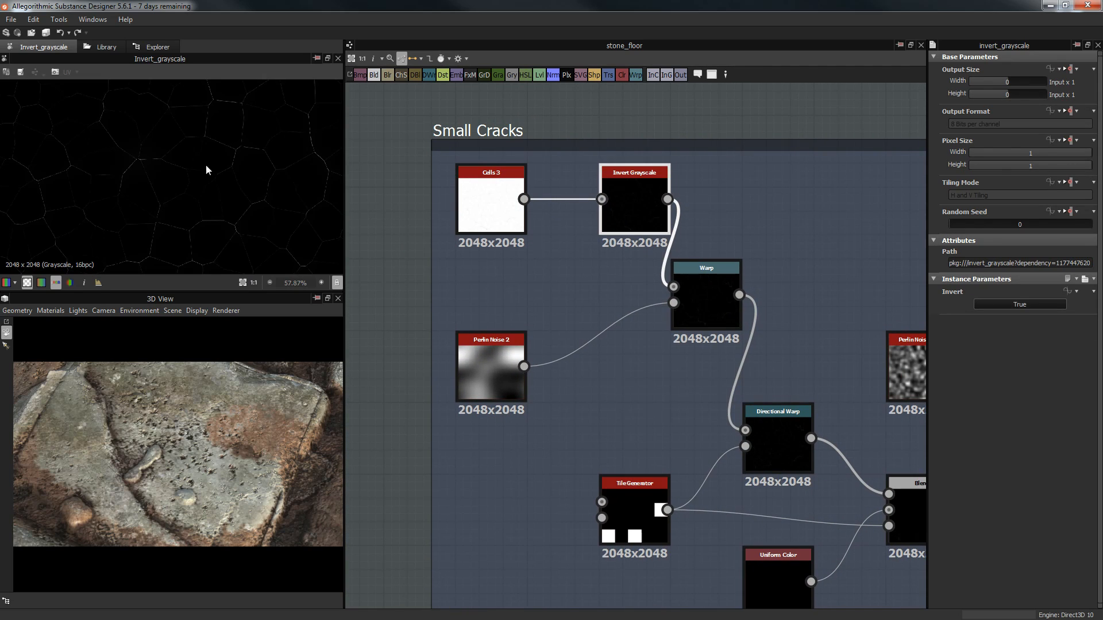
click(701, 293)
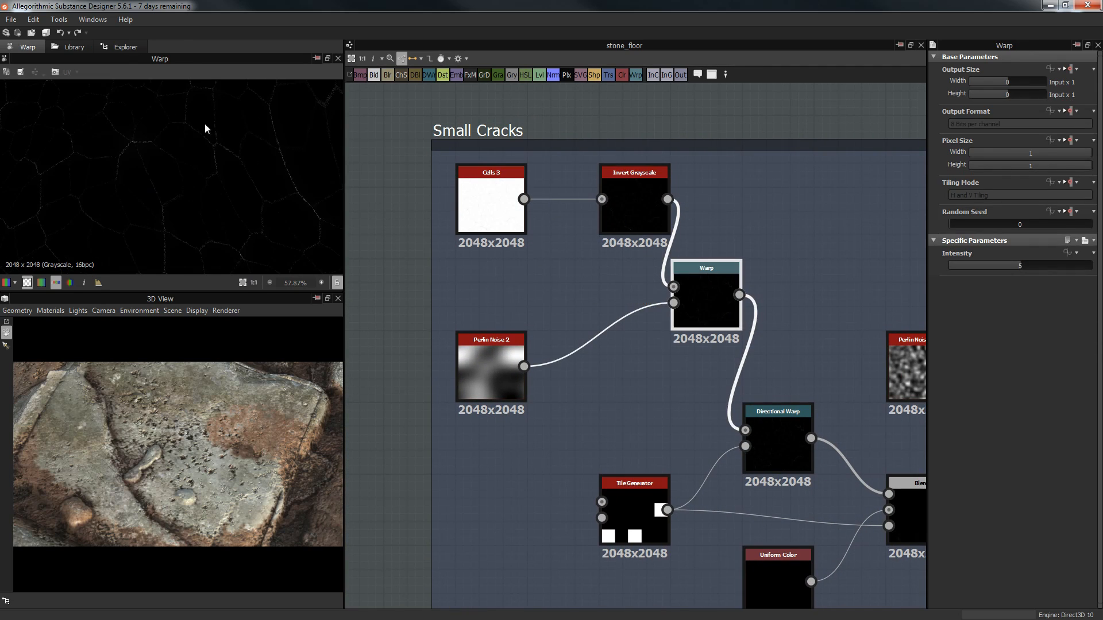
middle_drag(535, 357, 437, 354)
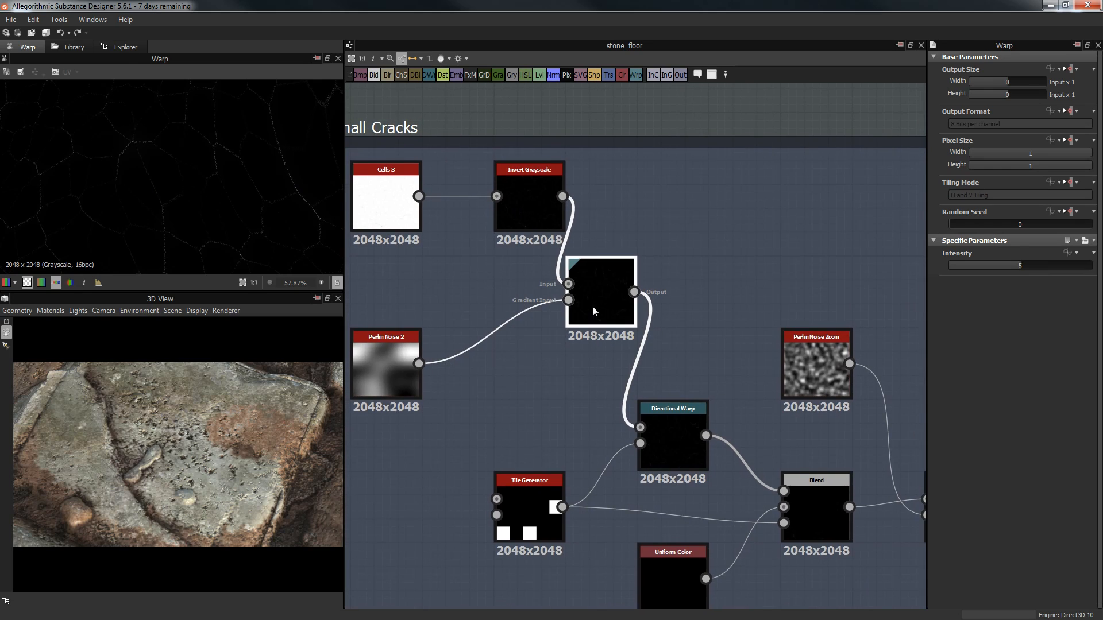
scroll(259, 202, down, 2)
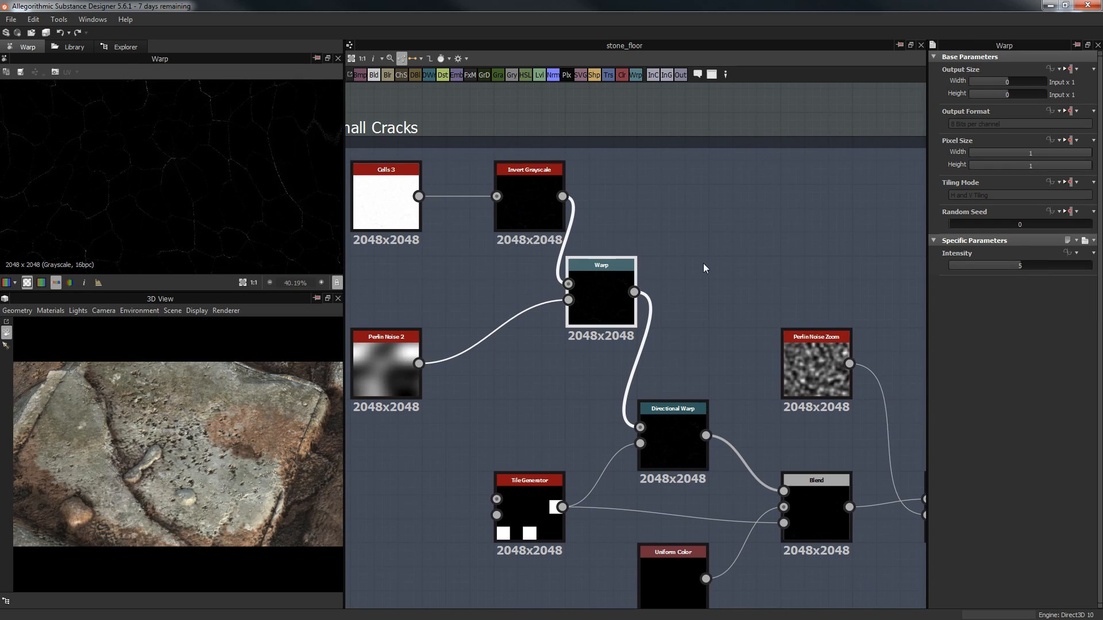
Step: Preview the Directional Warp node in the Small Cracks frame and the Tile Generator node driving it
middle_drag(651, 338, 637, 293)
click(661, 377)
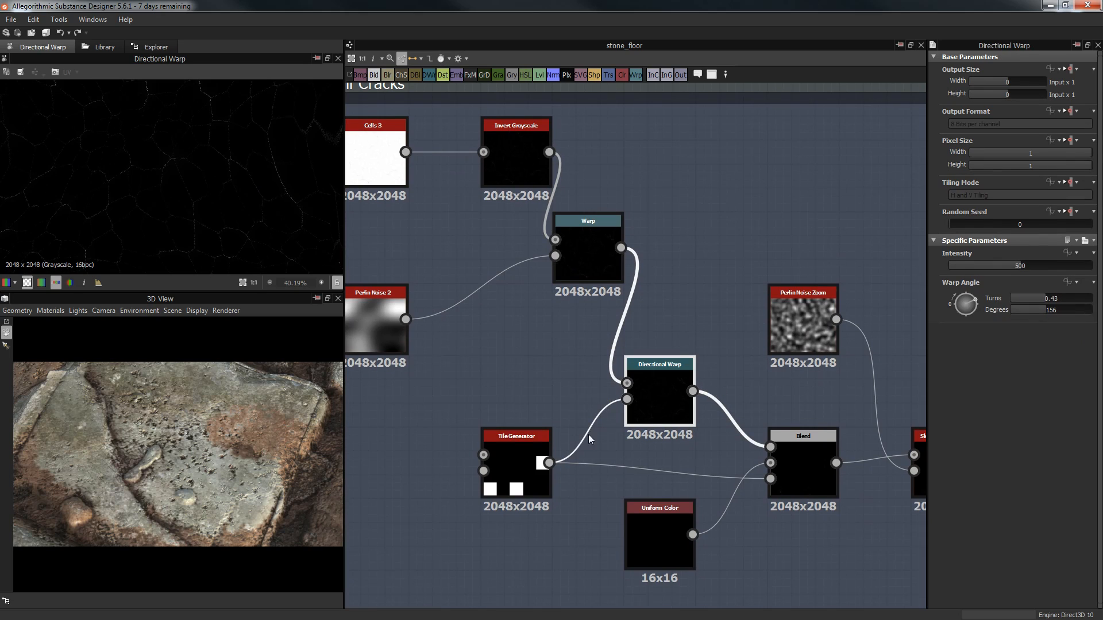
middle_drag(523, 333, 501, 286)
scroll(184, 172, down, 3)
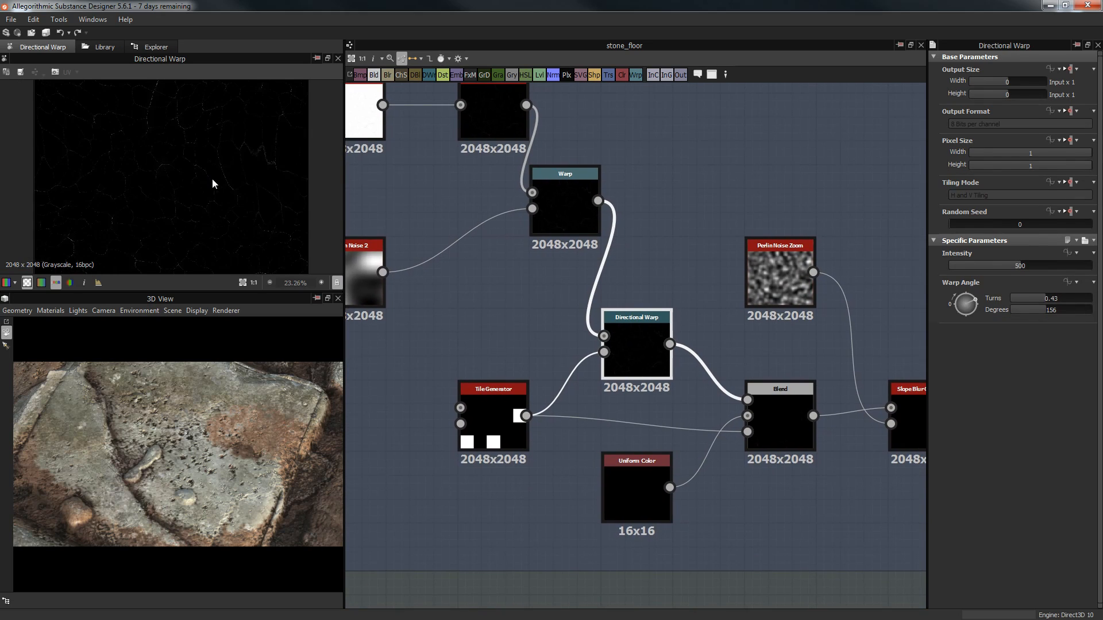
click(481, 394)
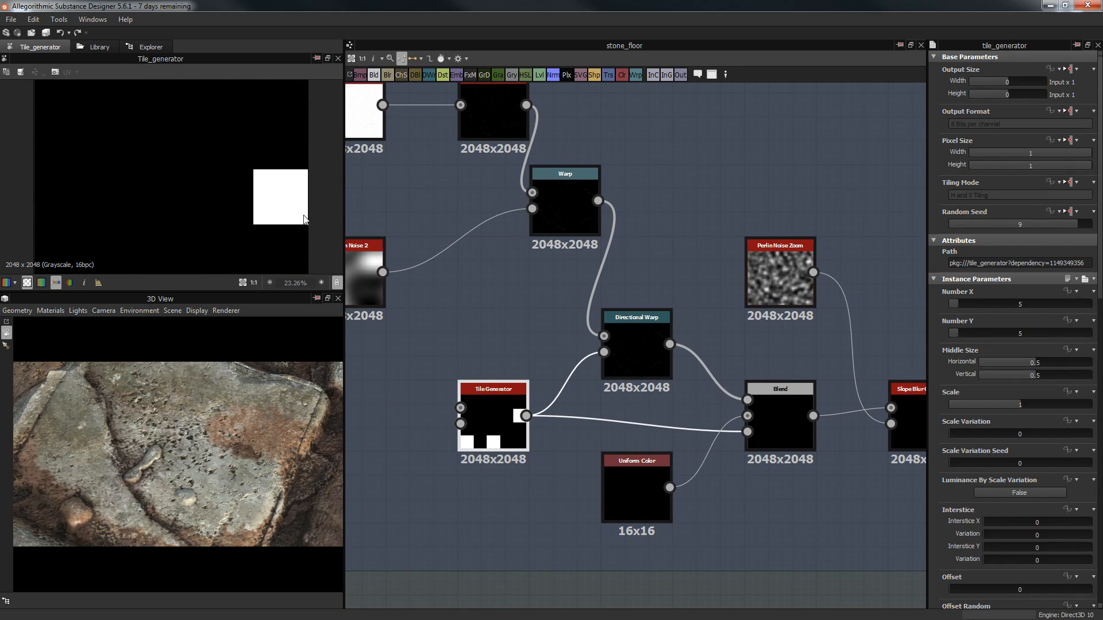
Step: Compare the Tile Generator mask with the Directional Warp output it drives in the Small Cracks frame
scroll(210, 197, down, 1)
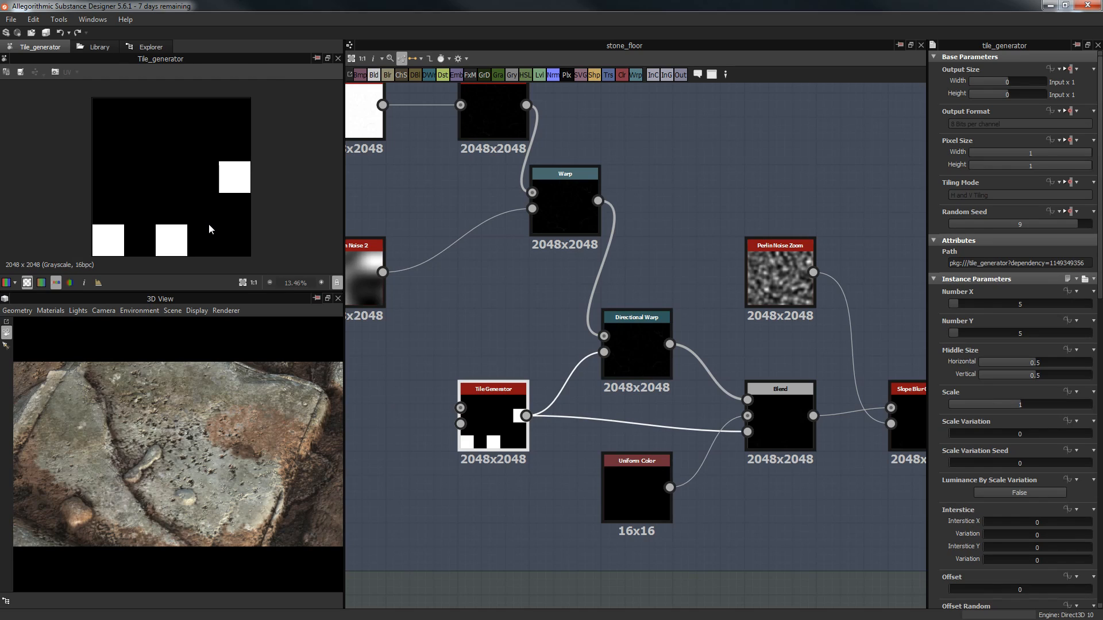
click(636, 332)
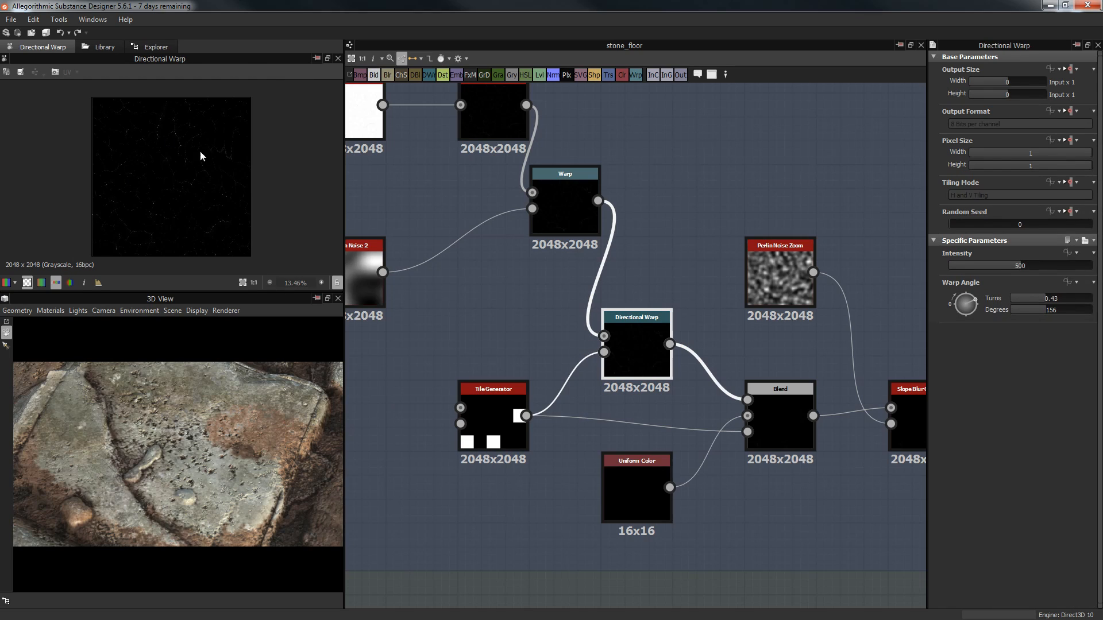
click(494, 397)
click(649, 350)
click(512, 394)
click(648, 349)
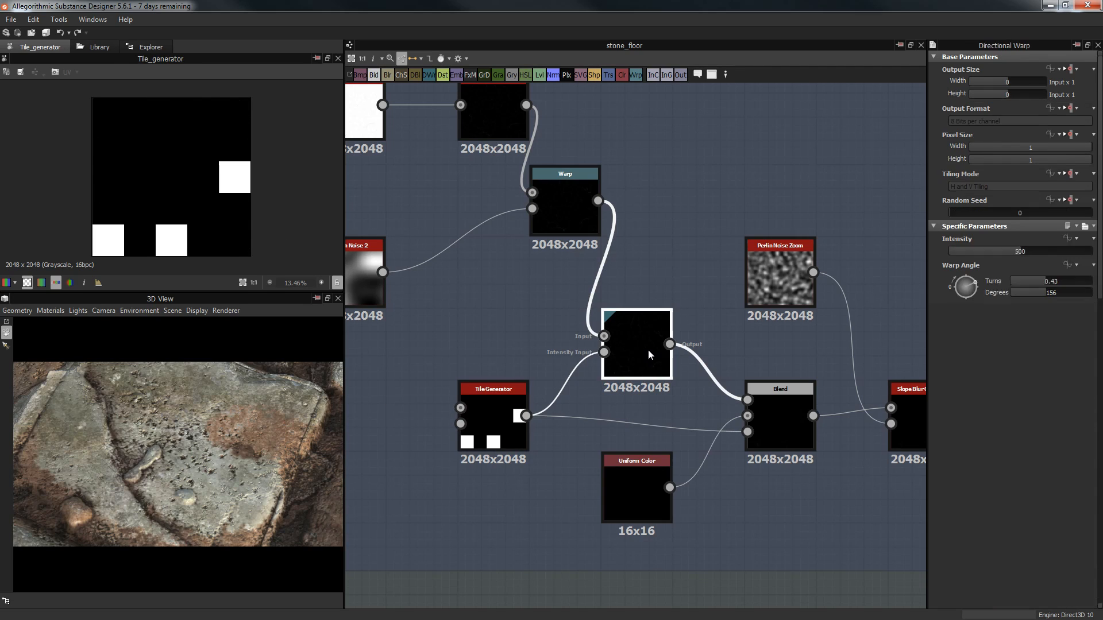
scroll(253, 198, up, 3)
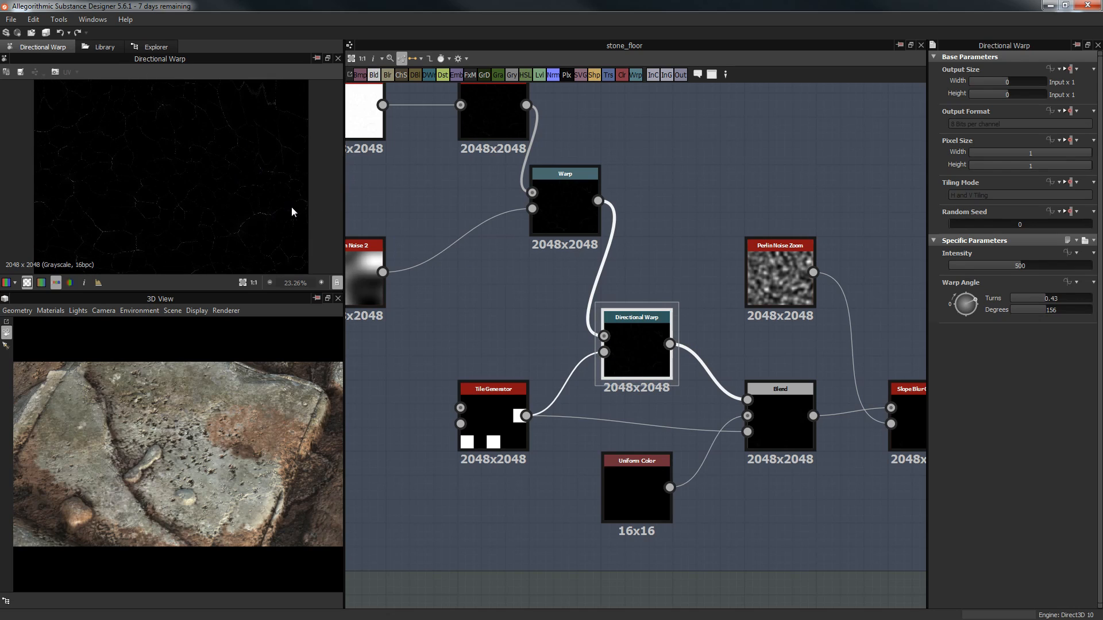
double_click(491, 397)
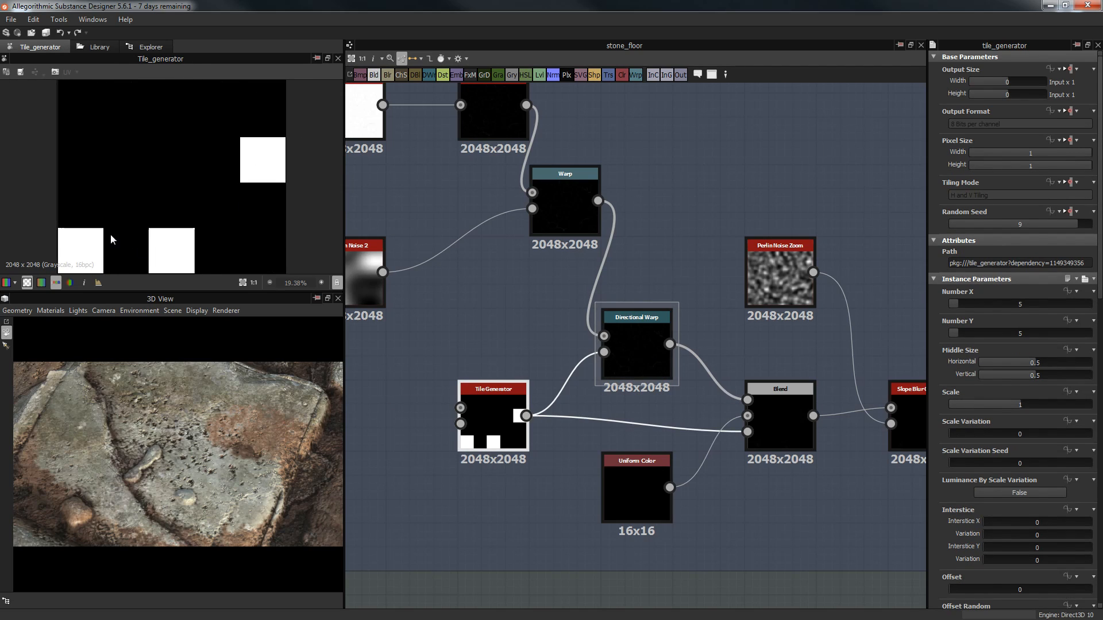
Step: Preview the Small Cracks Blend node and the Tile Generator mask feeding its opacity input
middle_drag(563, 311, 491, 247)
click(722, 377)
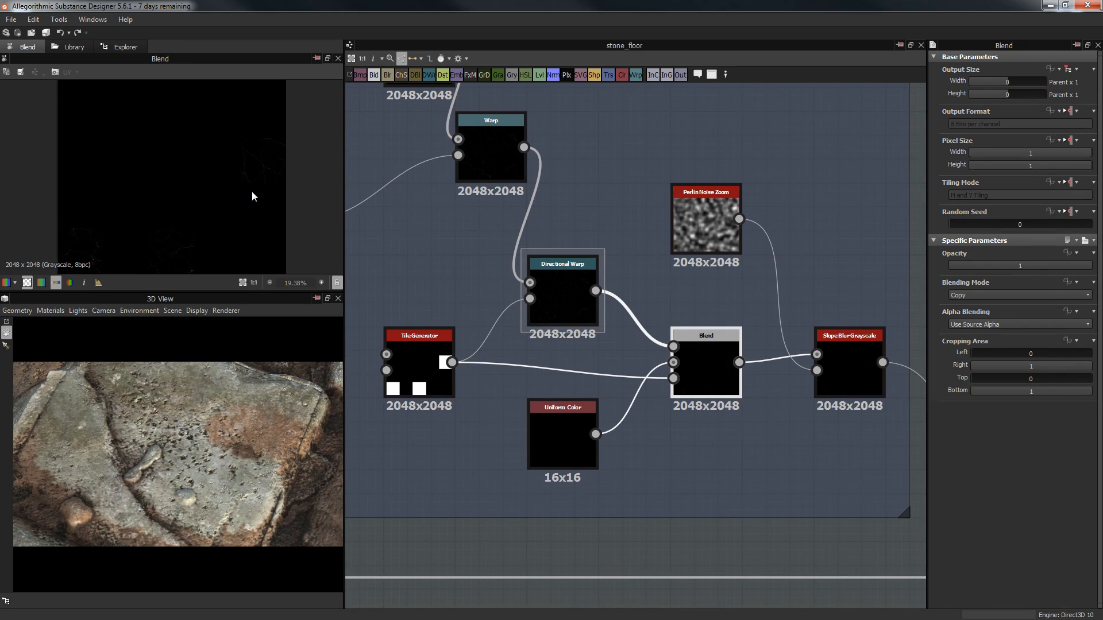
scroll(270, 178, up, 3)
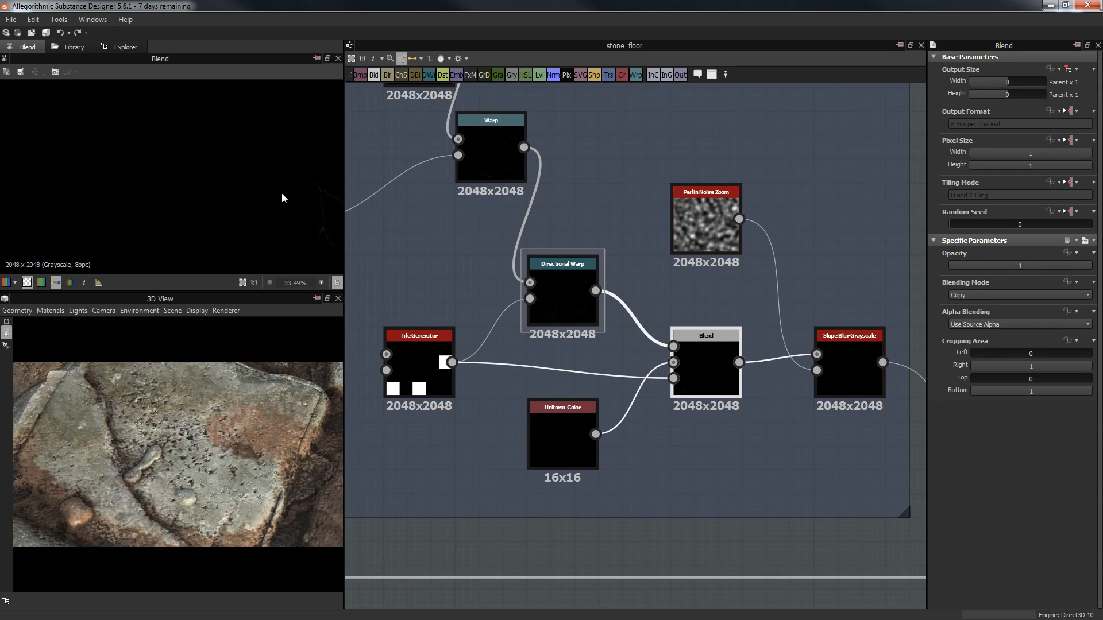
double_click(410, 360)
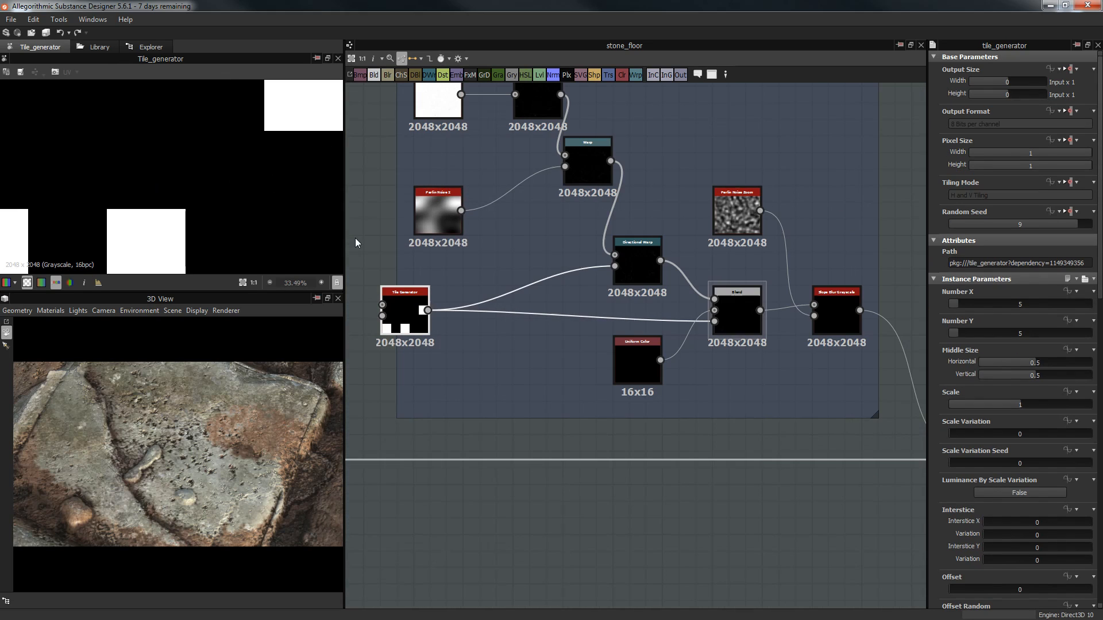
middle_drag(476, 288, 453, 323)
drag(391, 352, 488, 350)
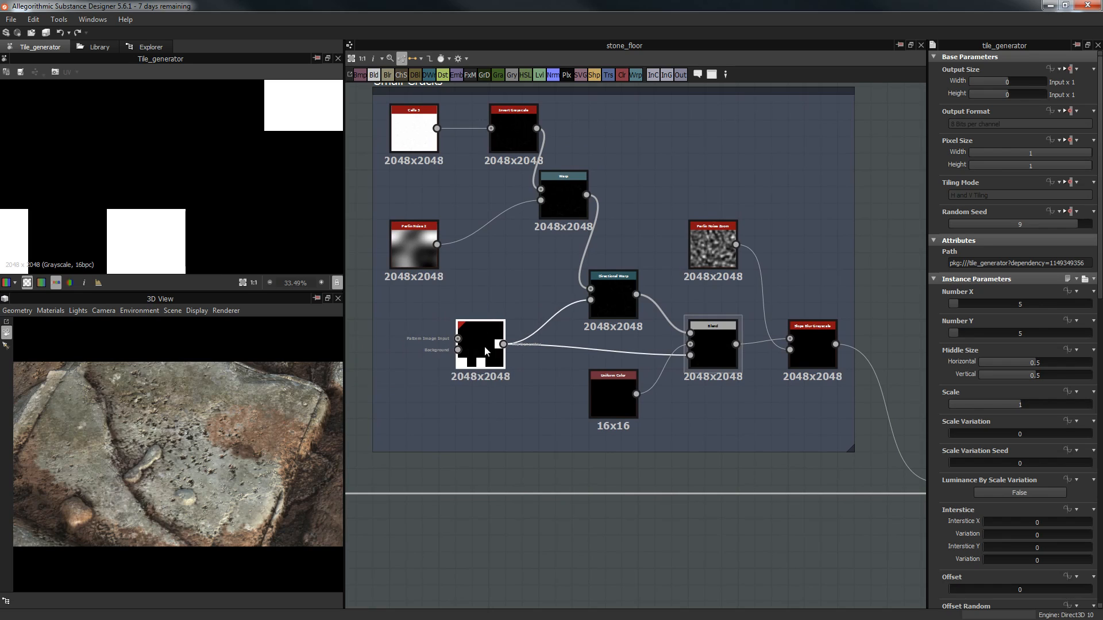
Step: Follow the Small Cracks chain from Directional Warp through Blend to Slope Blur Grayscale and examine the crack output up close
double_click(618, 296)
double_click(725, 348)
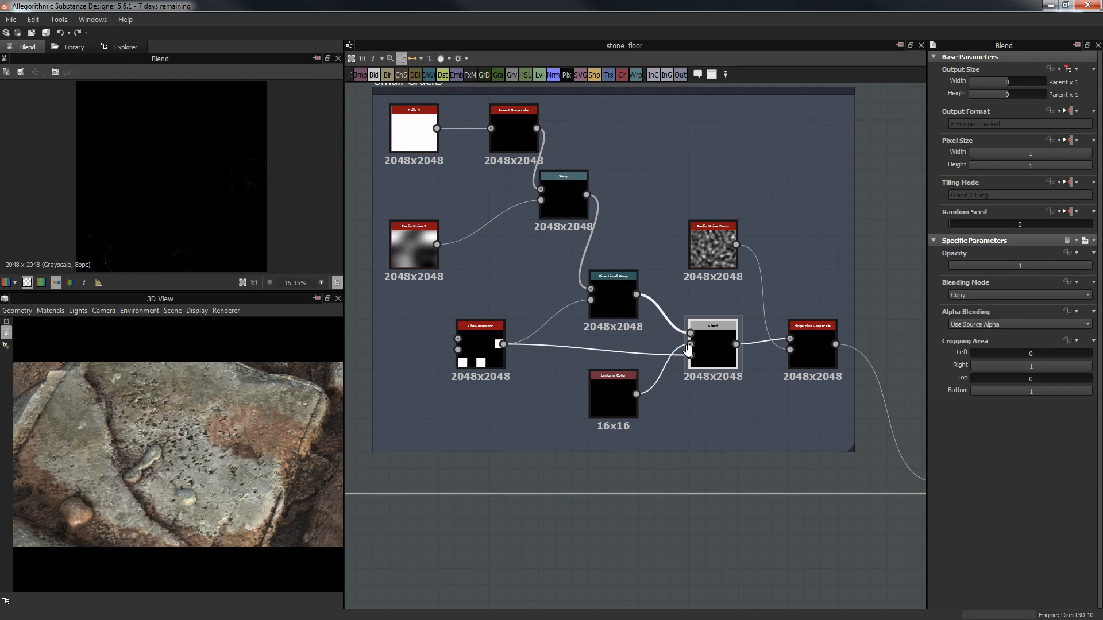
scroll(561, 373, up, 3)
middle_drag(622, 351, 569, 406)
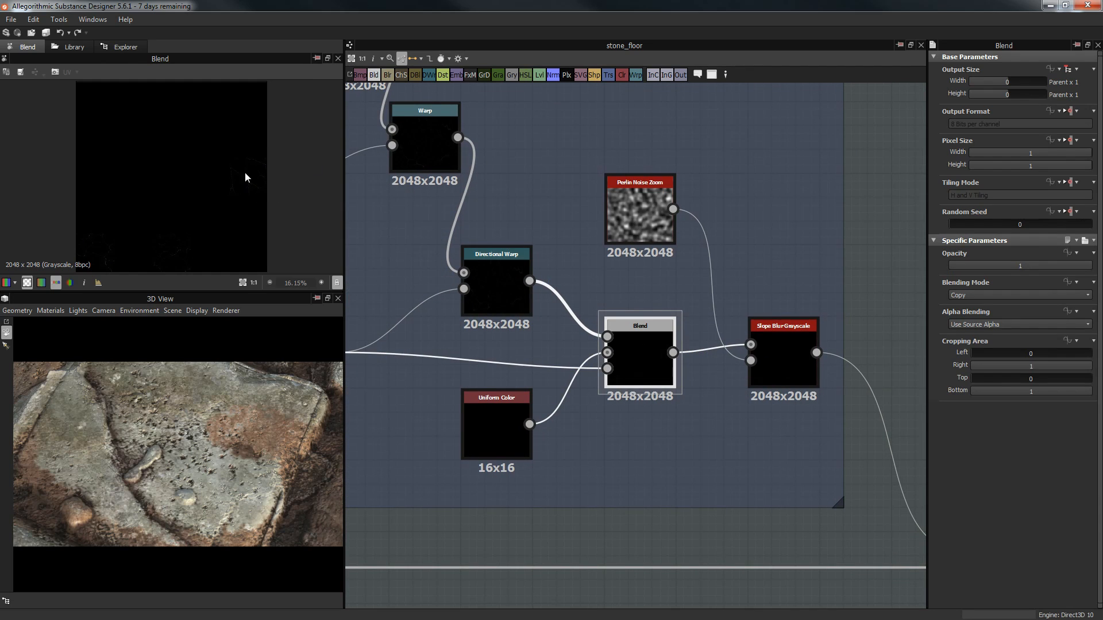
double_click(780, 355)
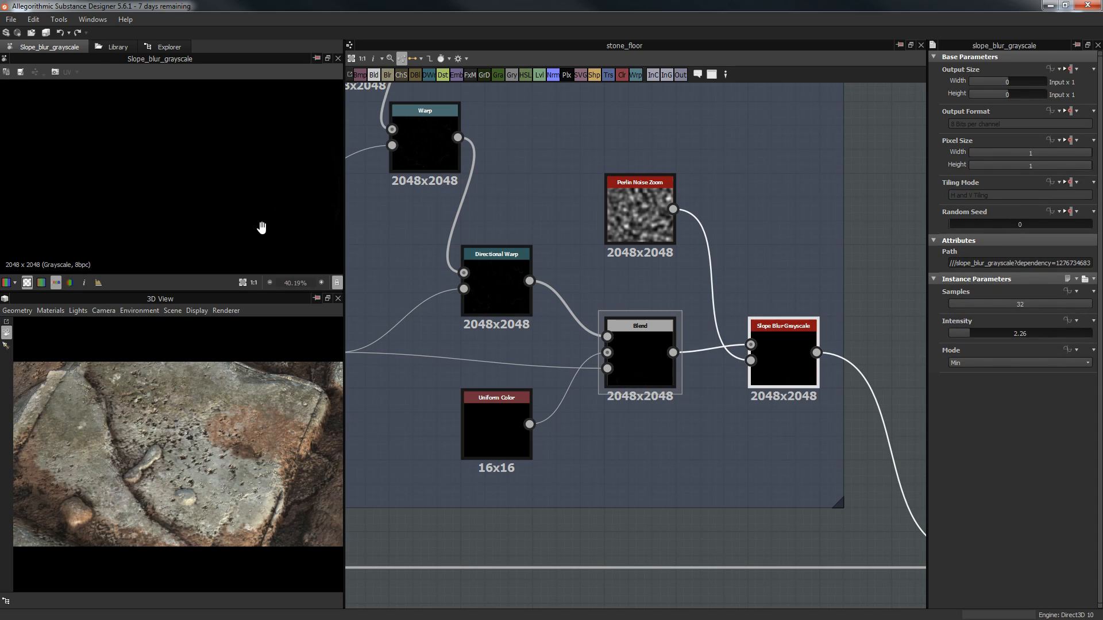
scroll(299, 195, down, 2)
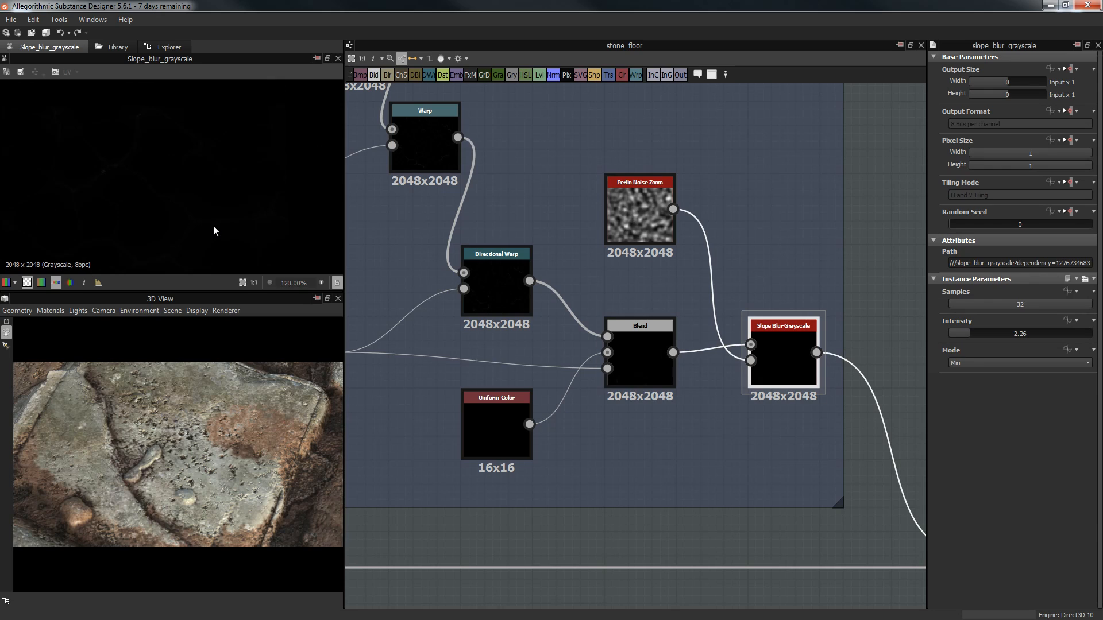
scroll(208, 224, up, 6)
scroll(847, 352, down, 3)
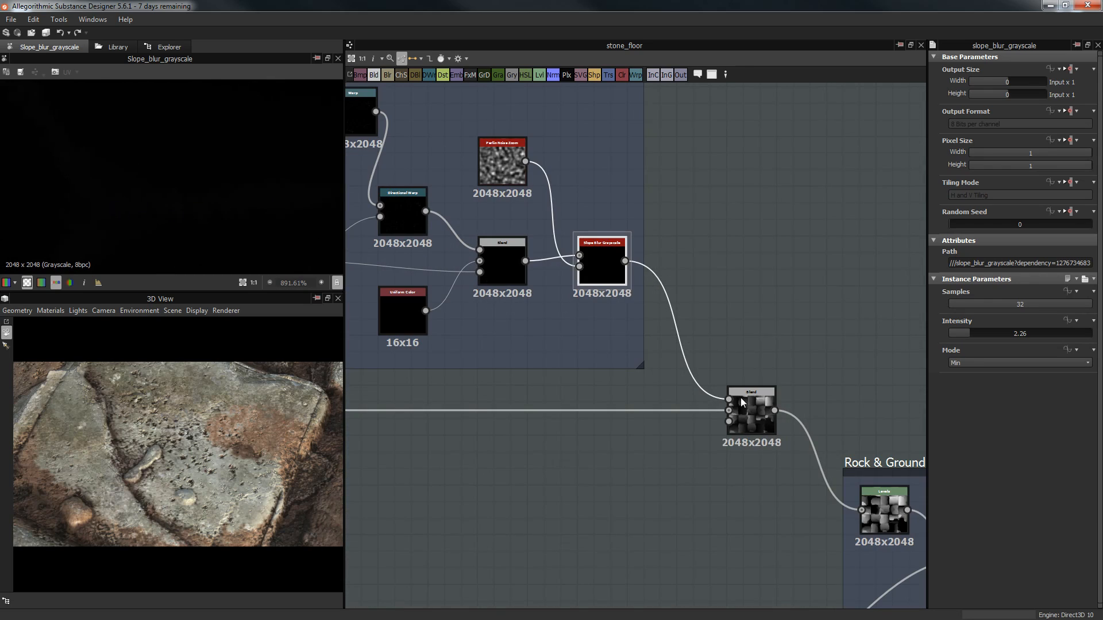
Step: Insert a Levels node between Slope Blur Grayscale and the Subtract Blend after the Small Cracks frame, and brighten its midtones
click(764, 402)
drag(655, 346, 745, 271)
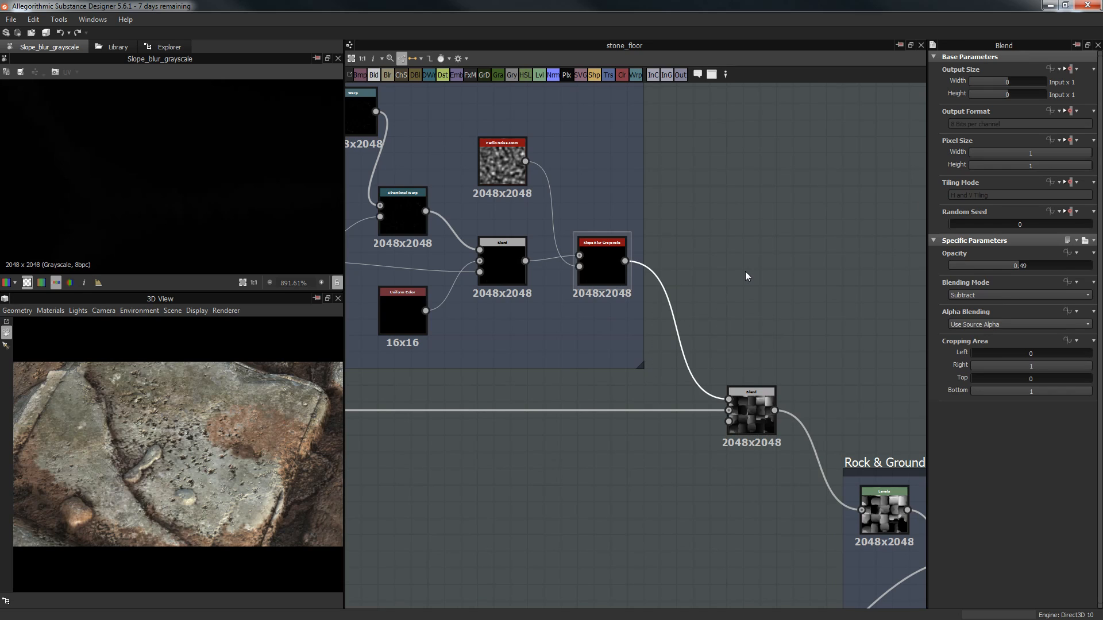
key(space)
text(lev)
key(Return)
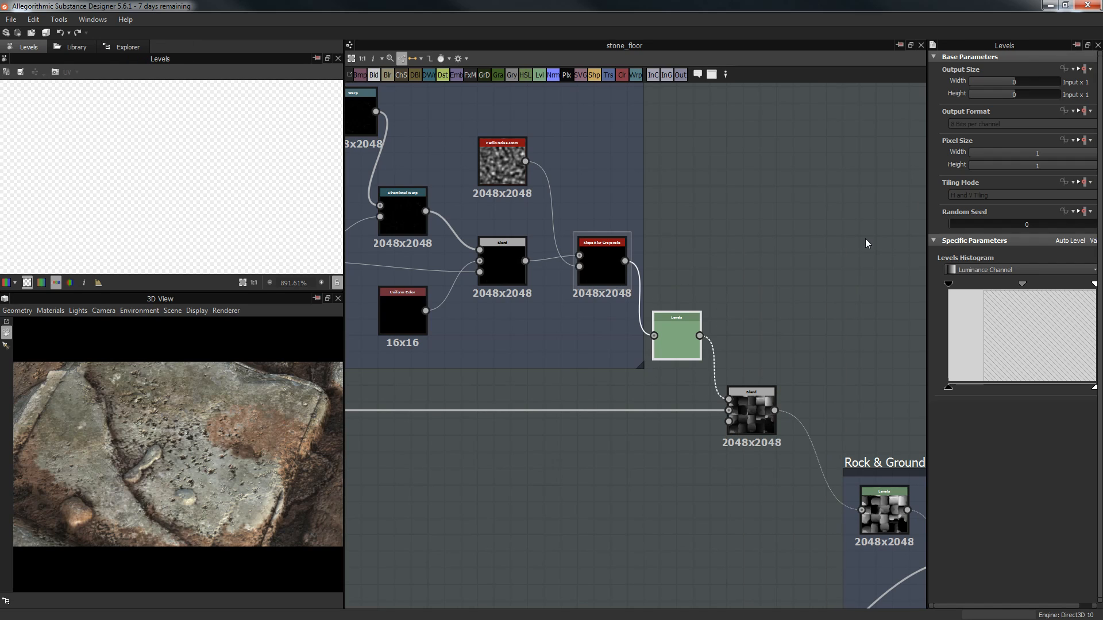
drag(993, 288, 978, 285)
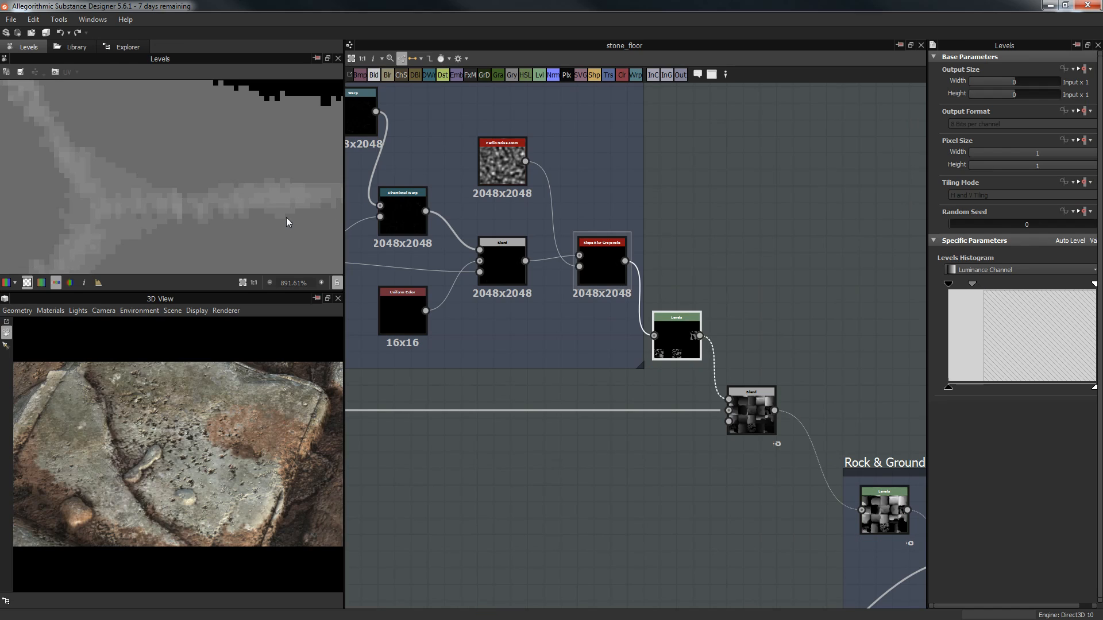
Step: Examine the brightened crack pattern in the Levels output and the cracked tiles in the 3D preview
scroll(285, 215, down, 2)
scroll(285, 212, down, 6)
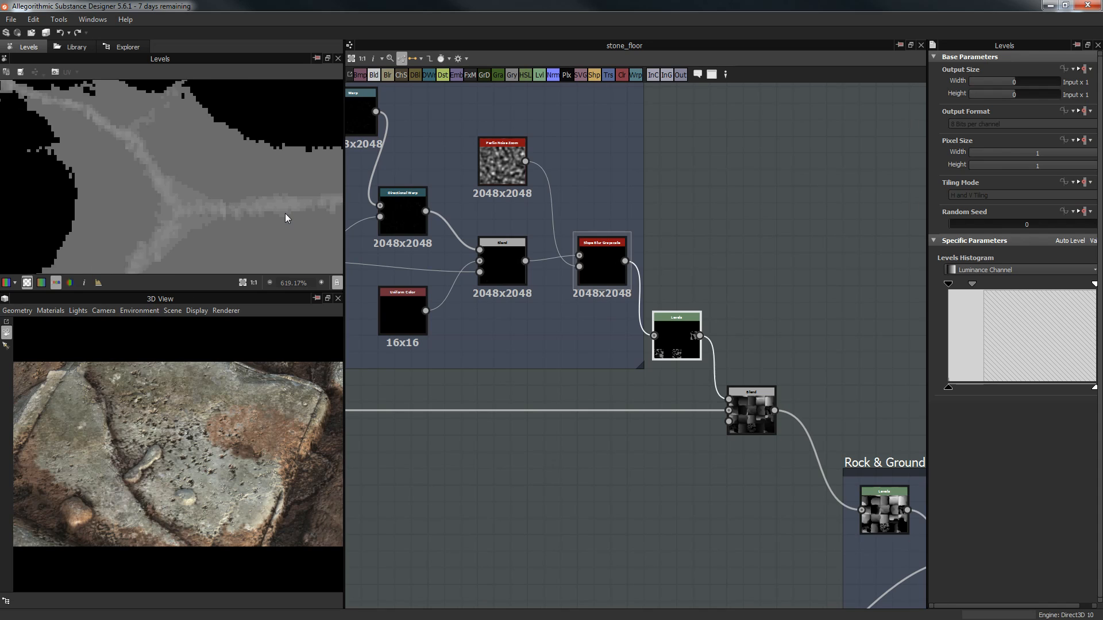
scroll(285, 211, down, 7)
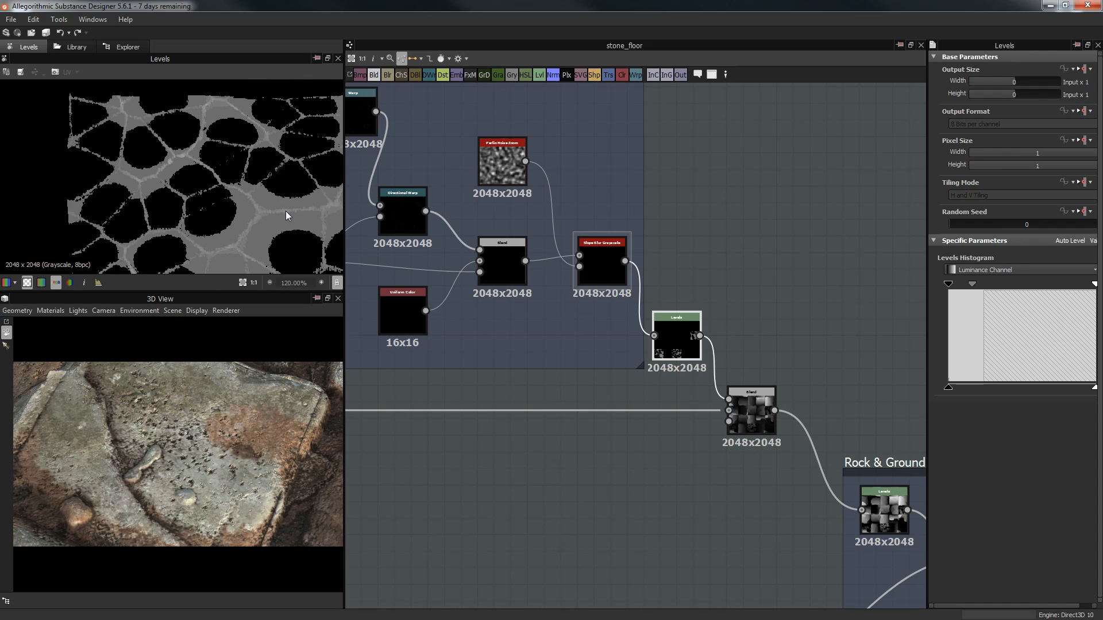
drag(202, 453, 173, 470)
scroll(185, 457, down, 10)
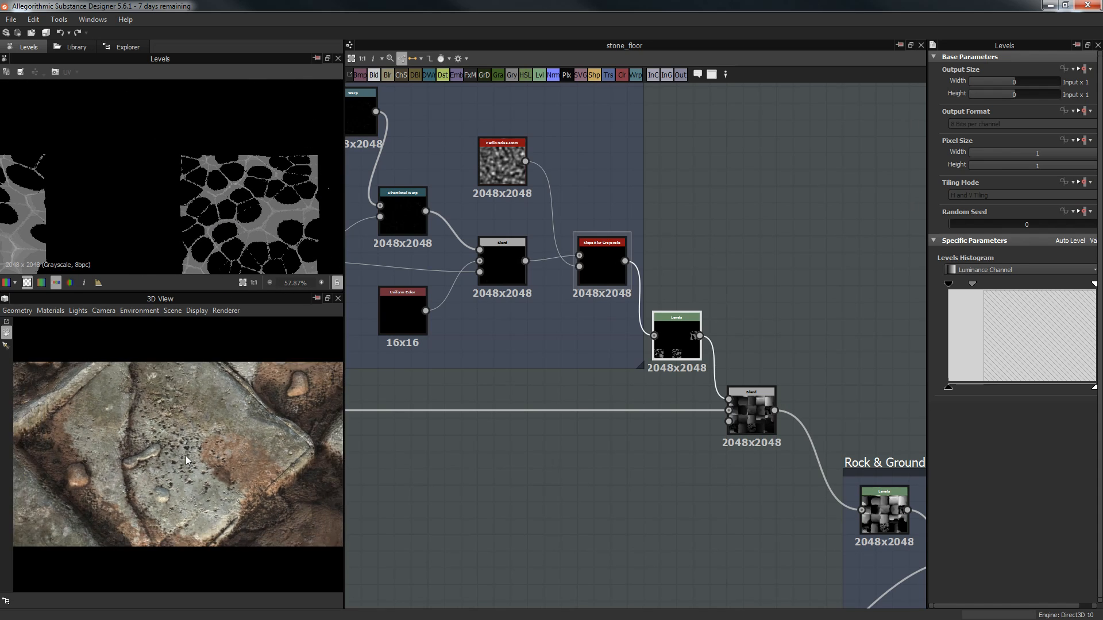
scroll(190, 446, down, 3)
drag(191, 446, 213, 457)
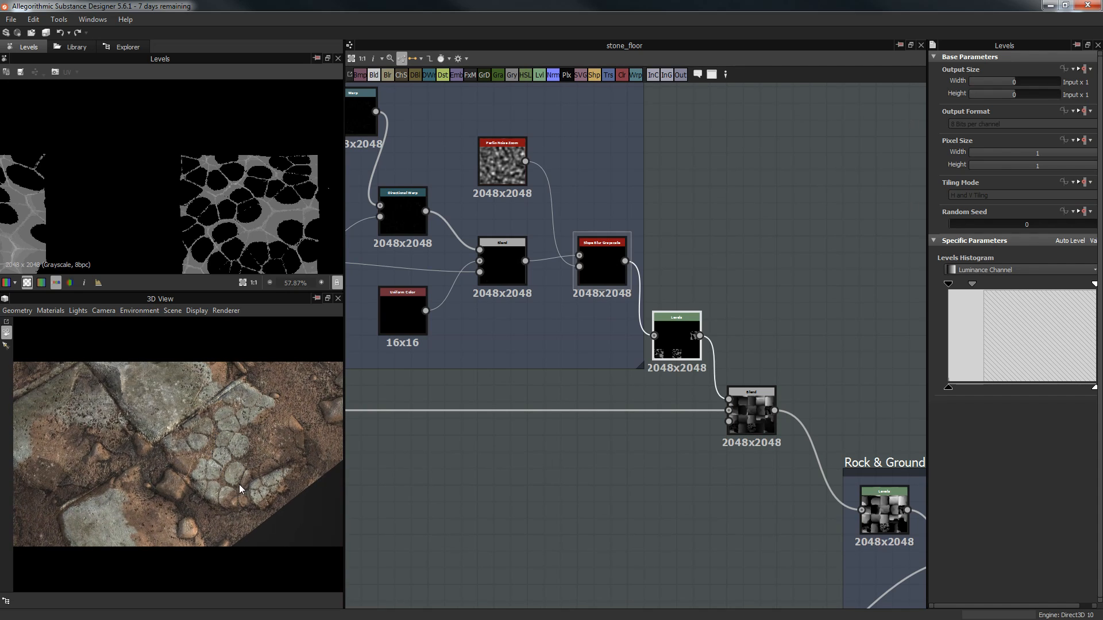
drag(212, 430, 298, 411)
Step: Set the opacity of the Subtract Blend after the Levels node to 0.11 and check the stone tiles in 3D
click(752, 409)
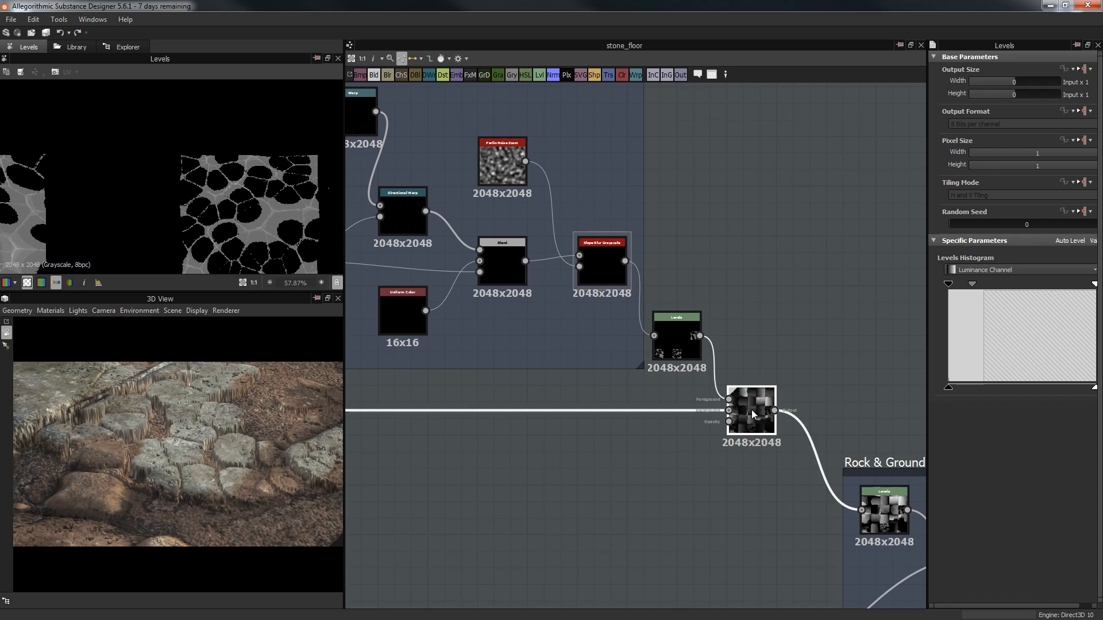
click(980, 266)
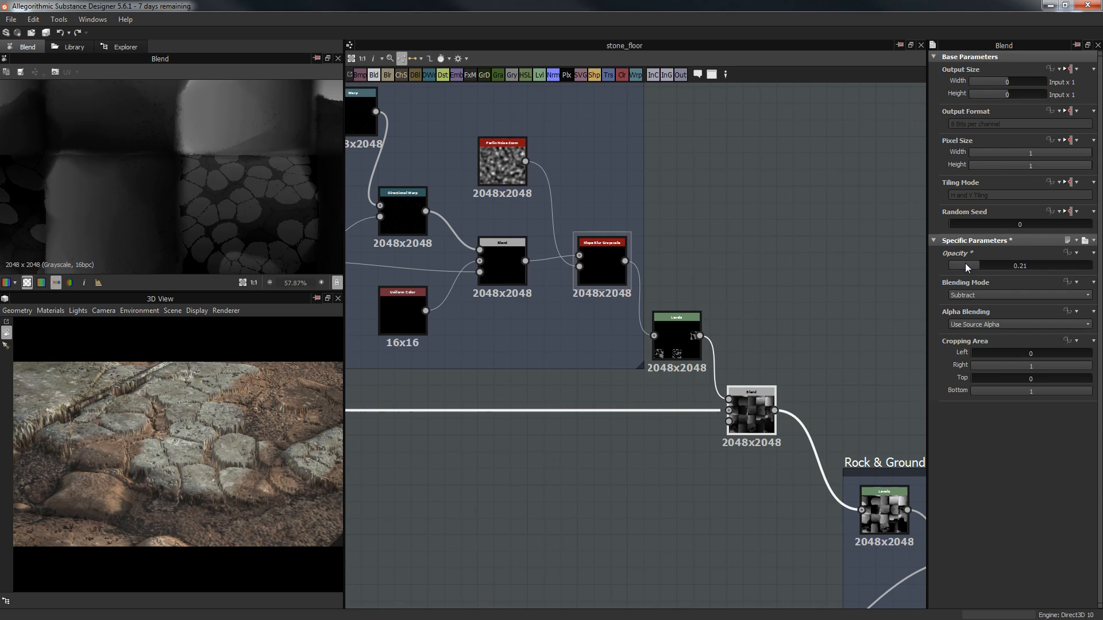
click(967, 266)
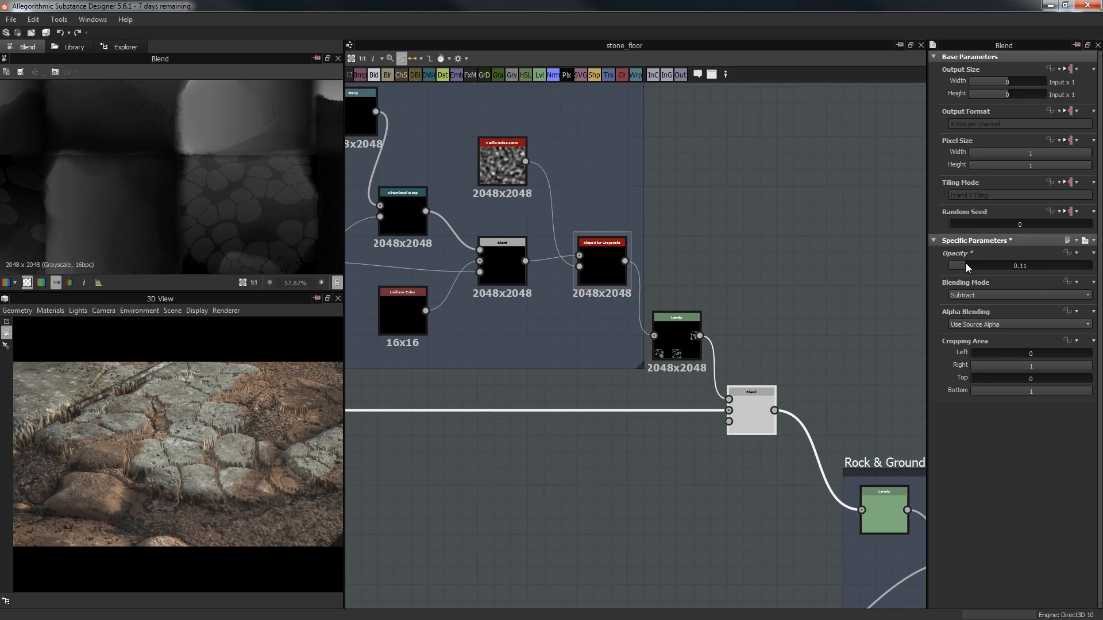
drag(251, 416, 172, 471)
scroll(553, 252, down, 2)
scroll(531, 257, up, 3)
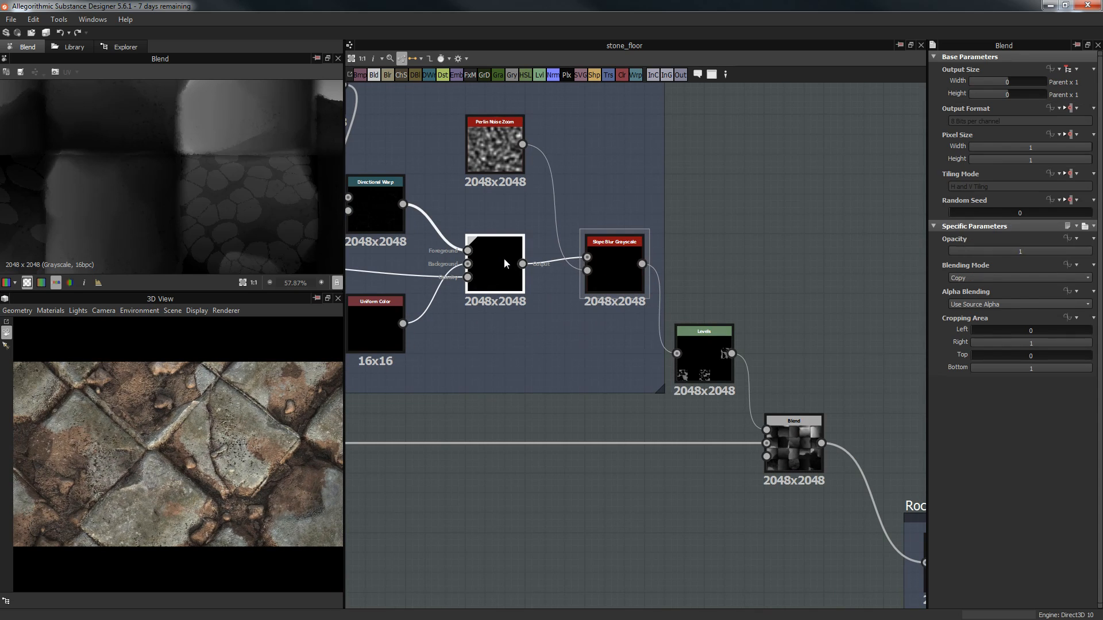
Step: Preview Slope Blur Grayscale, the added Levels node and the Subtract Blend to review how the cracks enter the height
double_click(610, 268)
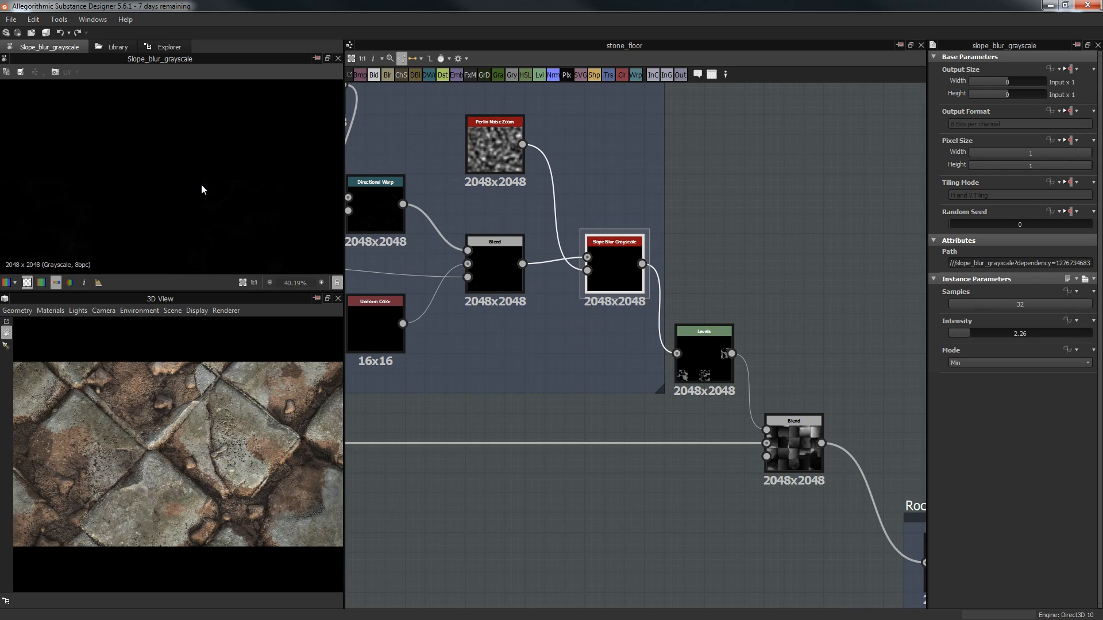
double_click(715, 333)
scroll(229, 173, down, 1)
middle_drag(815, 275, 737, 200)
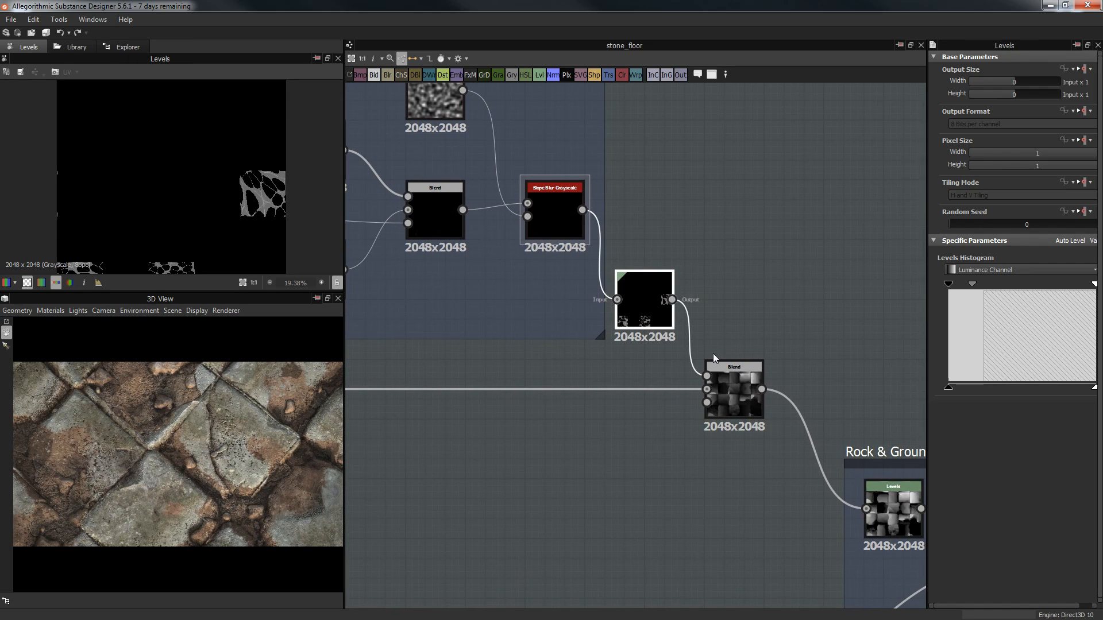
scroll(284, 215, up, 4)
middle_drag(285, 215, 187, 172)
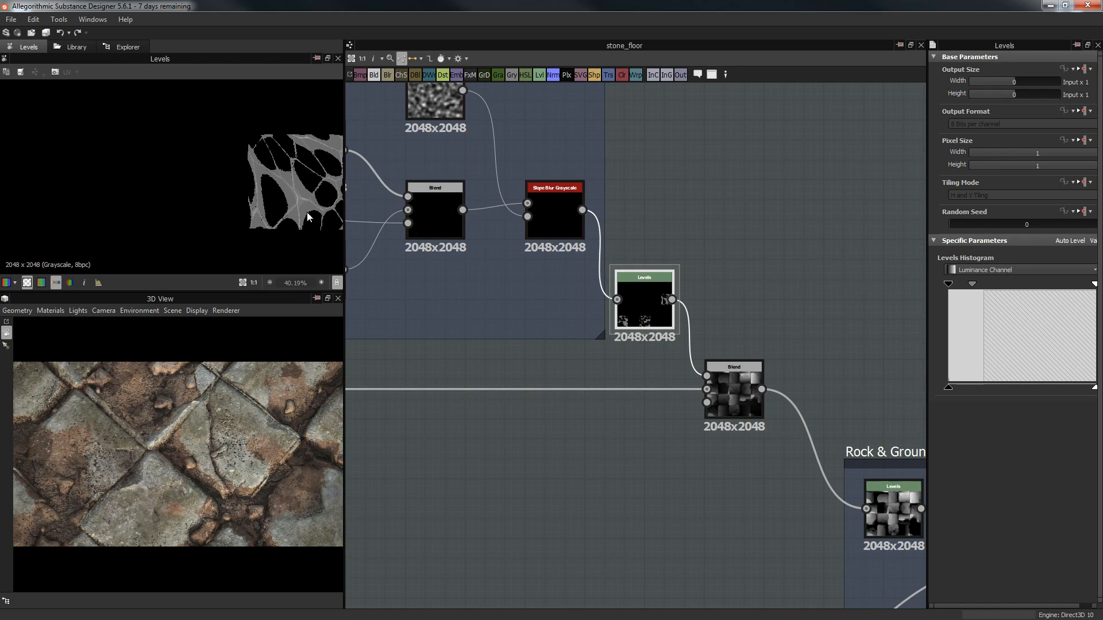
double_click(735, 383)
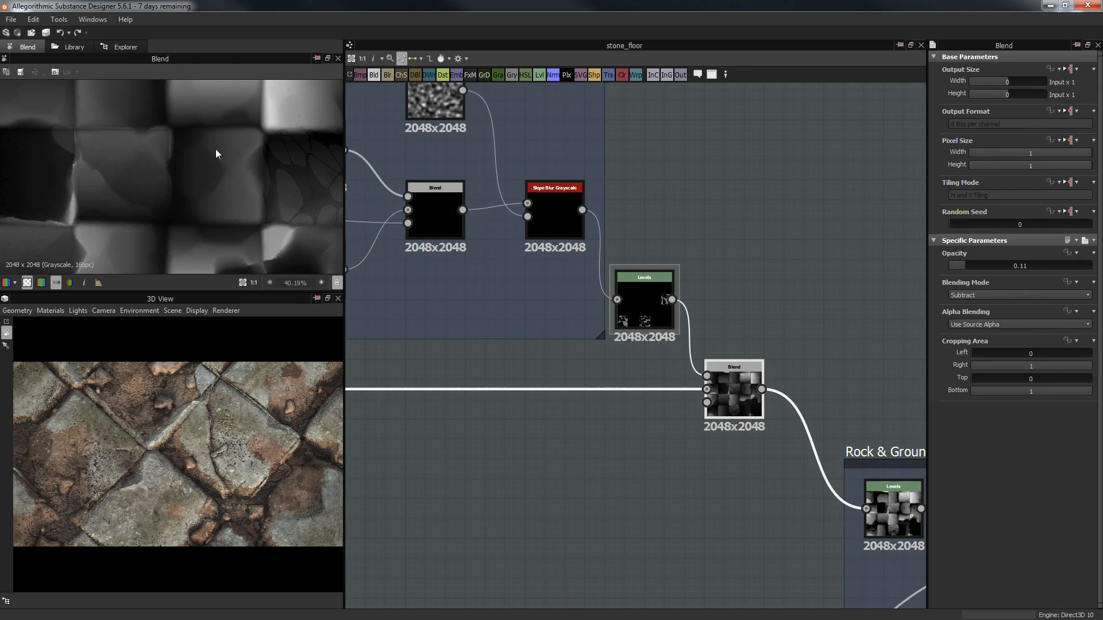
Step: Preview the Levels node in the Rock & Ground Mix frame and the Height Blend node it feeds
middle_drag(805, 234, 623, 163)
middle_drag(752, 281, 804, 161)
scroll(719, 284, down, 2)
scroll(719, 284, down, 1)
scroll(712, 192, down, 1)
middle_drag(706, 239, 701, 310)
middle_drag(662, 246, 660, 183)
middle_drag(660, 256, 637, 266)
middle_drag(498, 281, 532, 225)
middle_drag(696, 211, 612, 256)
scroll(622, 212, up, 5)
click(615, 236)
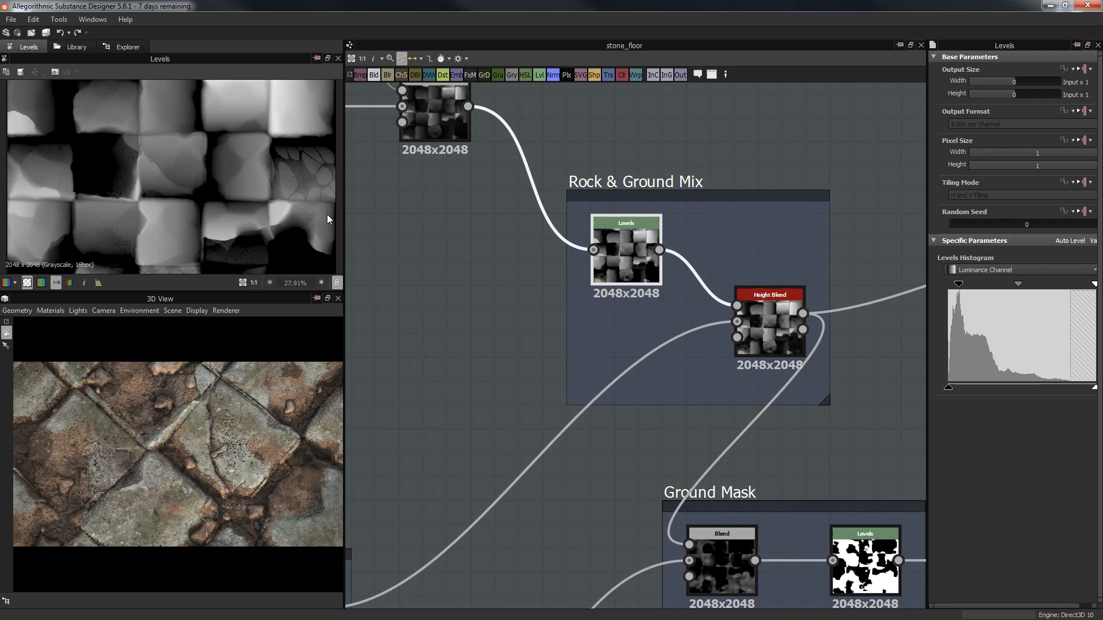
scroll(261, 156, down, 3)
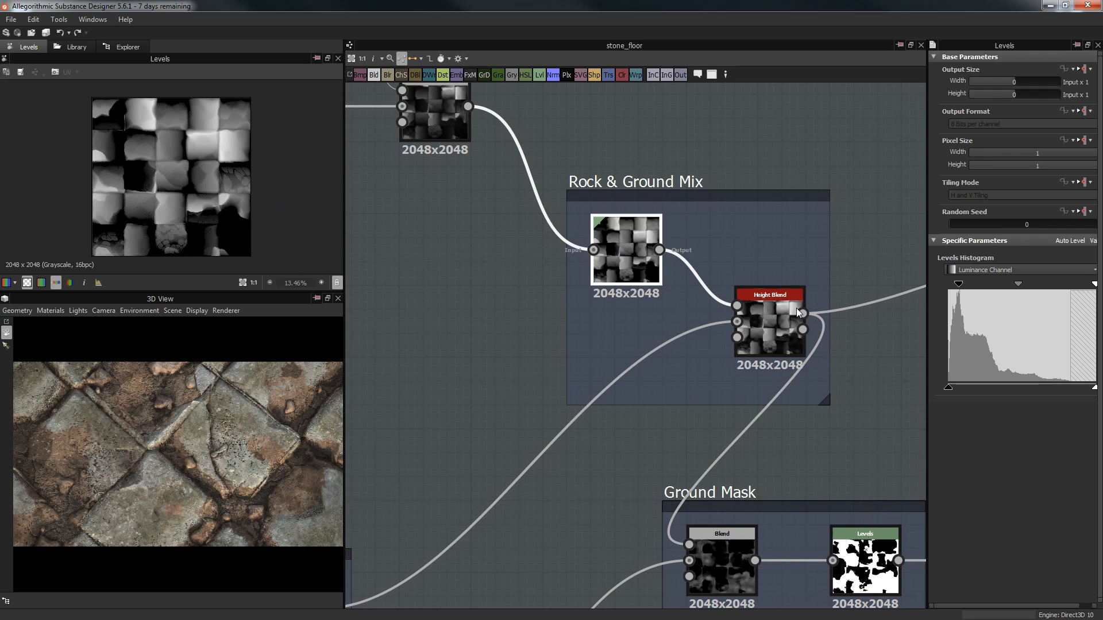
double_click(778, 319)
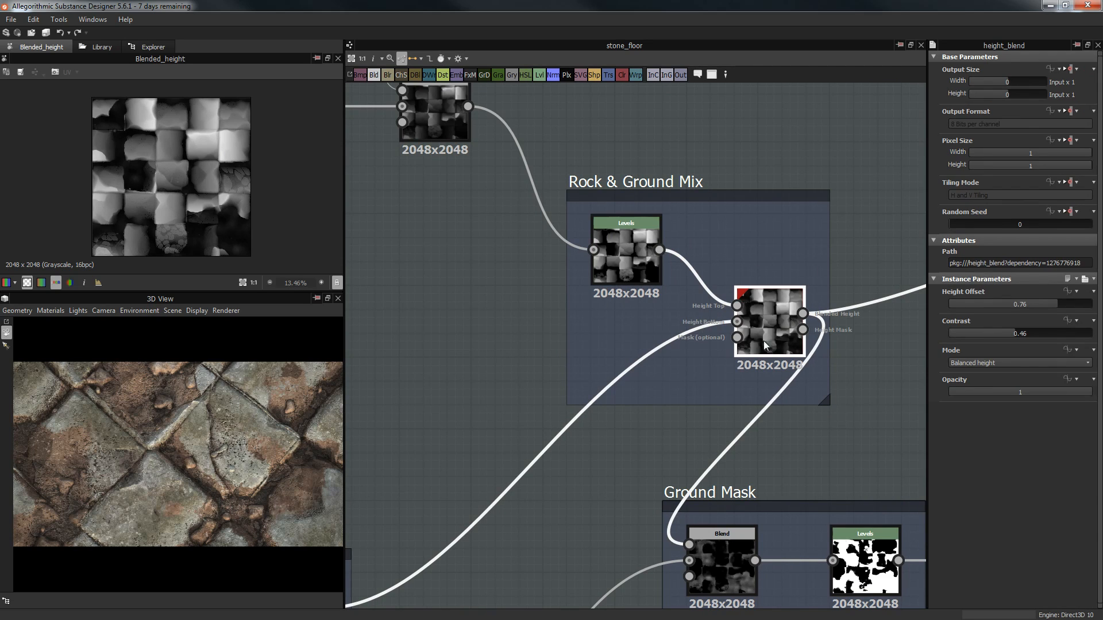
Step: Trace the ground height back to the Ground frame and preview its Fractal Sum Base and Blend nodes
scroll(458, 384, down, 3)
middle_drag(459, 378, 740, 172)
middle_drag(626, 192, 689, 86)
middle_drag(439, 344, 381, 326)
double_click(539, 323)
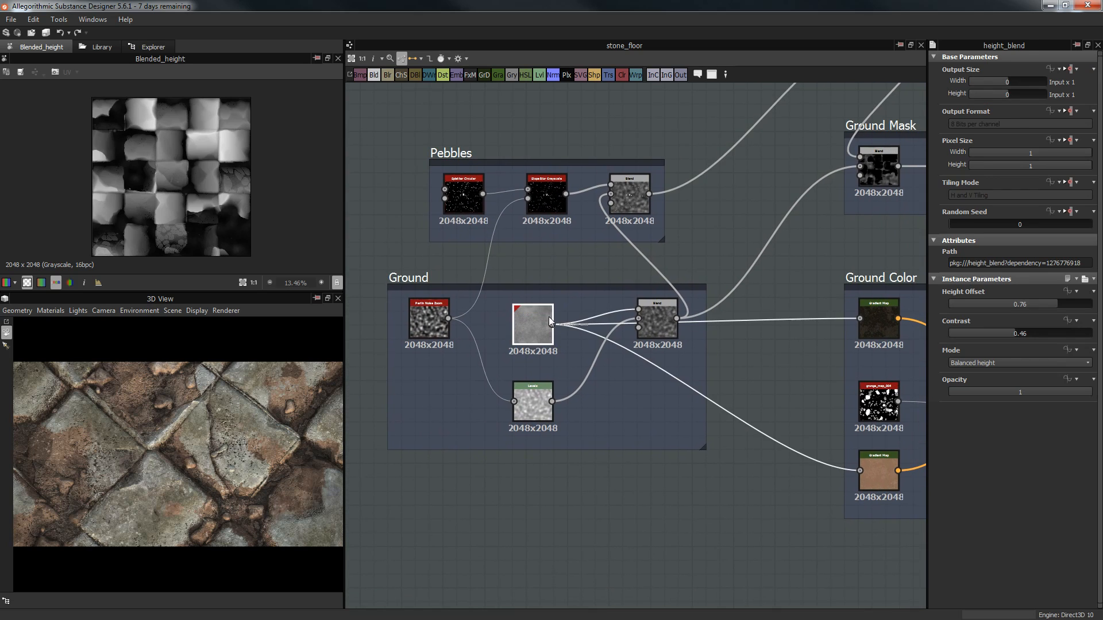
double_click(663, 319)
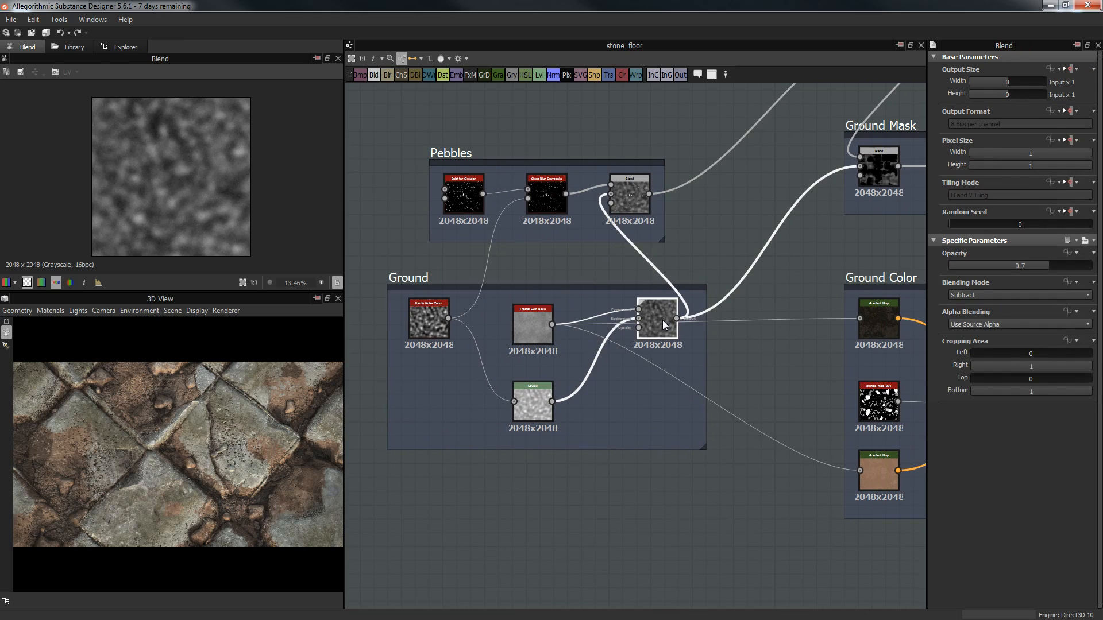
scroll(660, 324, up, 5)
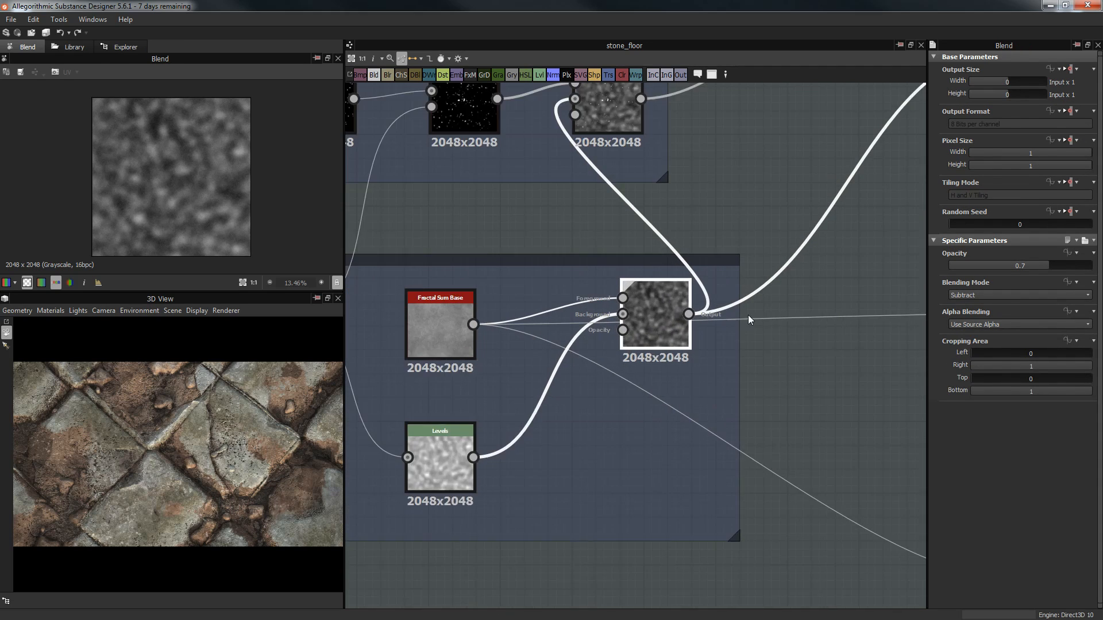
Step: Preview the Perlin Noise Zoom node in the Ground frame and compare it with the Levels node it feeds
middle_drag(472, 261, 833, 241)
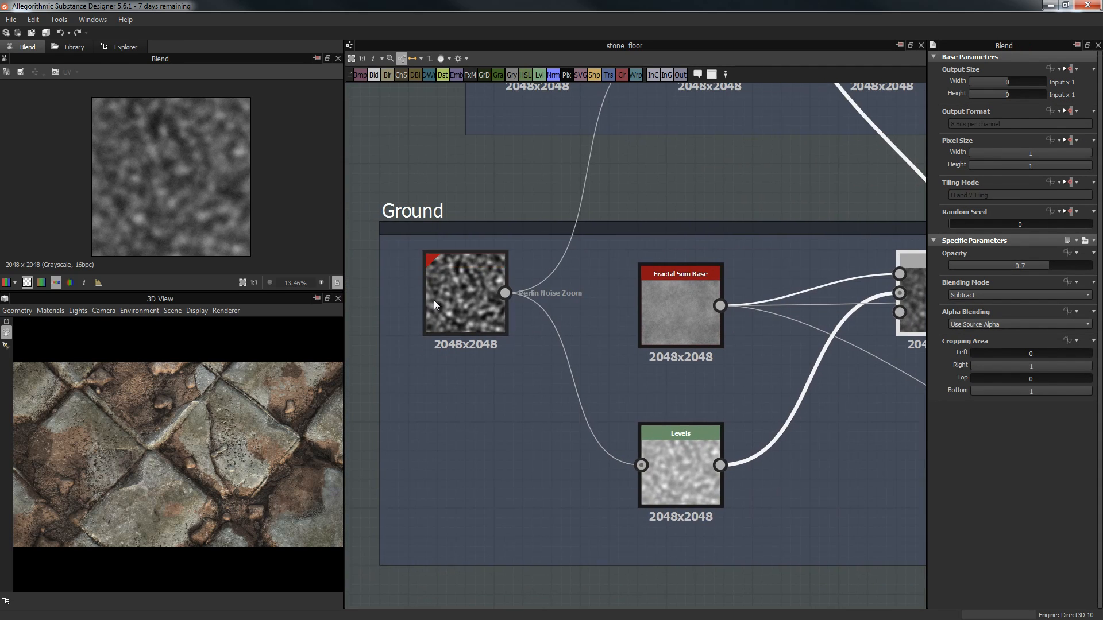
double_click(433, 300)
scroll(209, 218, up, 2)
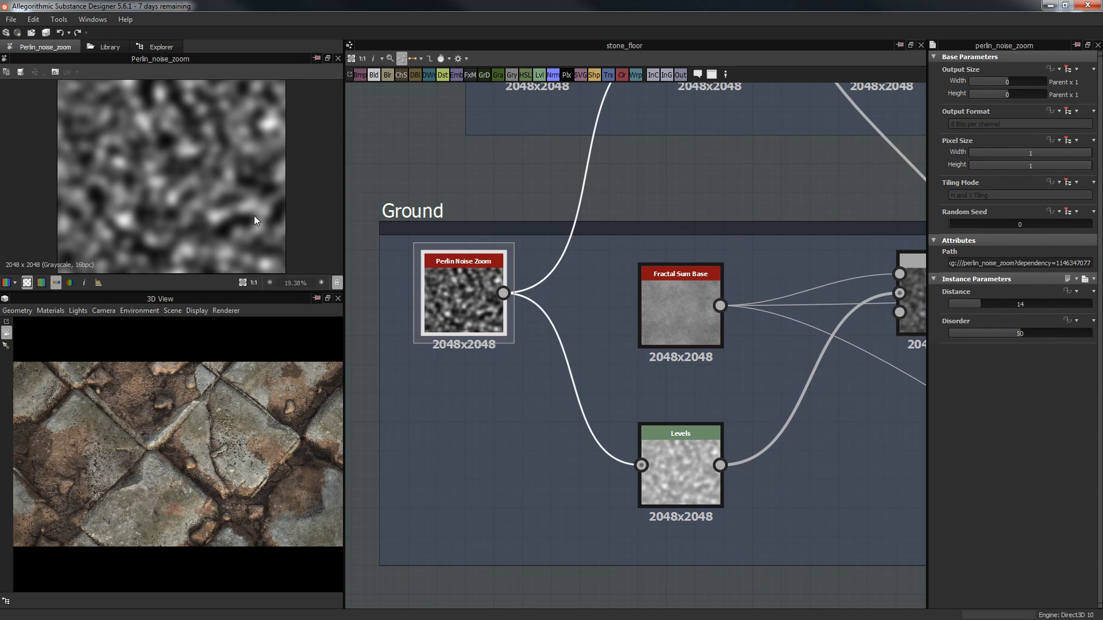
middle_drag(673, 224, 581, 175)
click(508, 432)
double_click(508, 432)
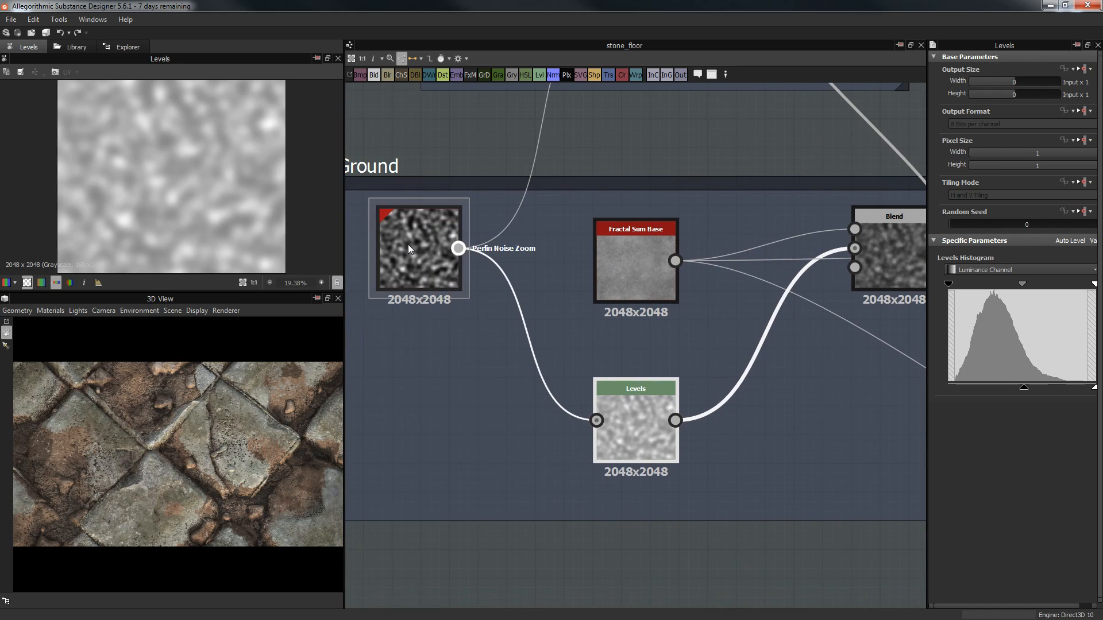
double_click(408, 243)
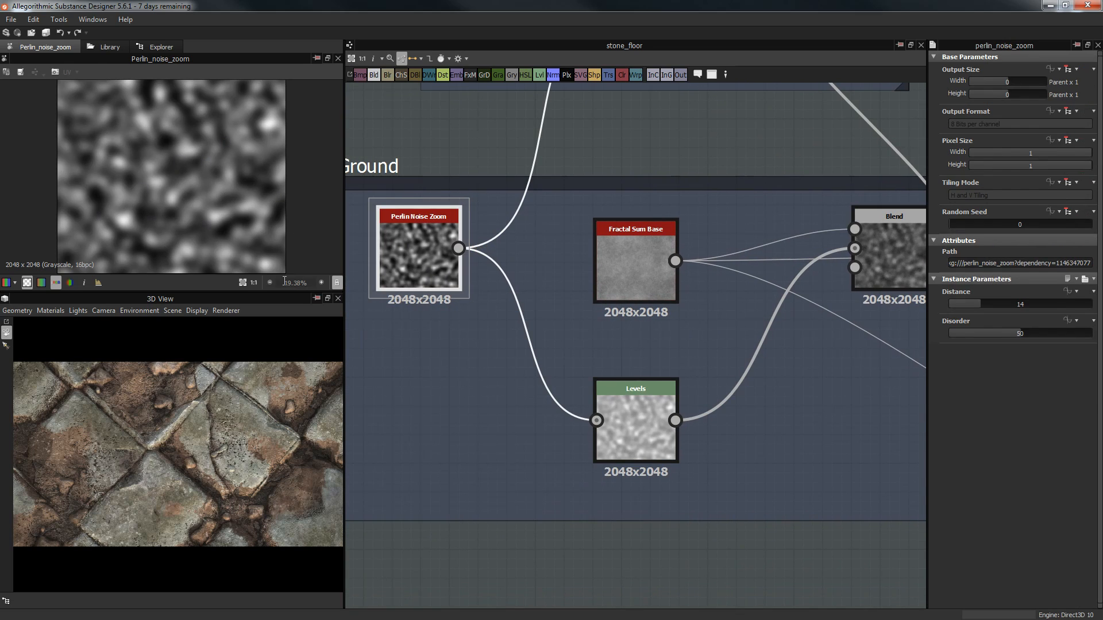
double_click(624, 412)
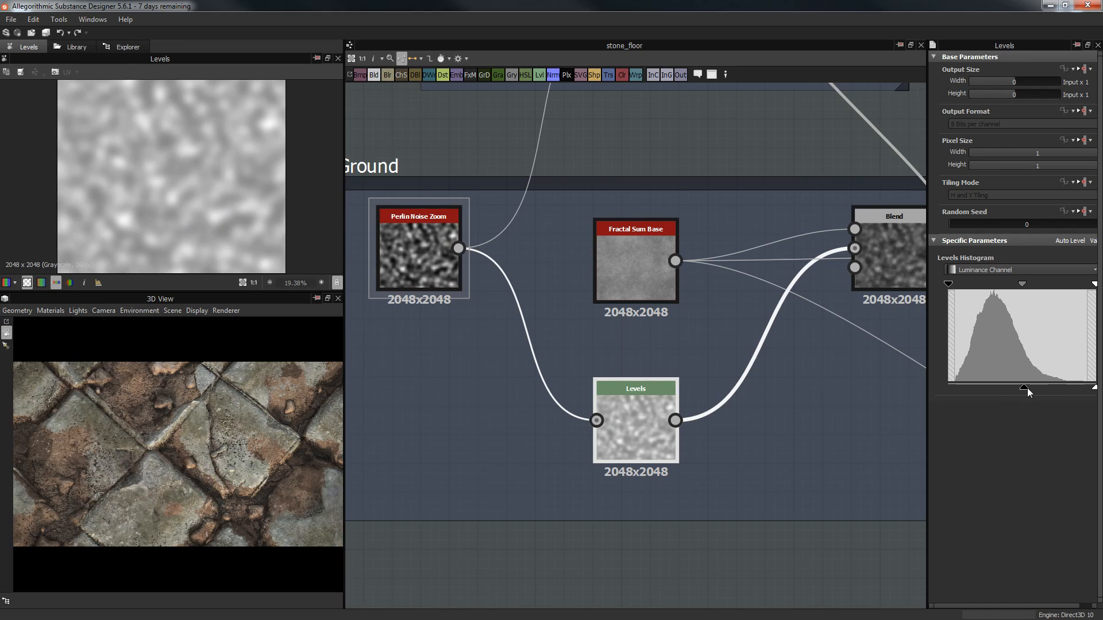
scroll(232, 172, down, 2)
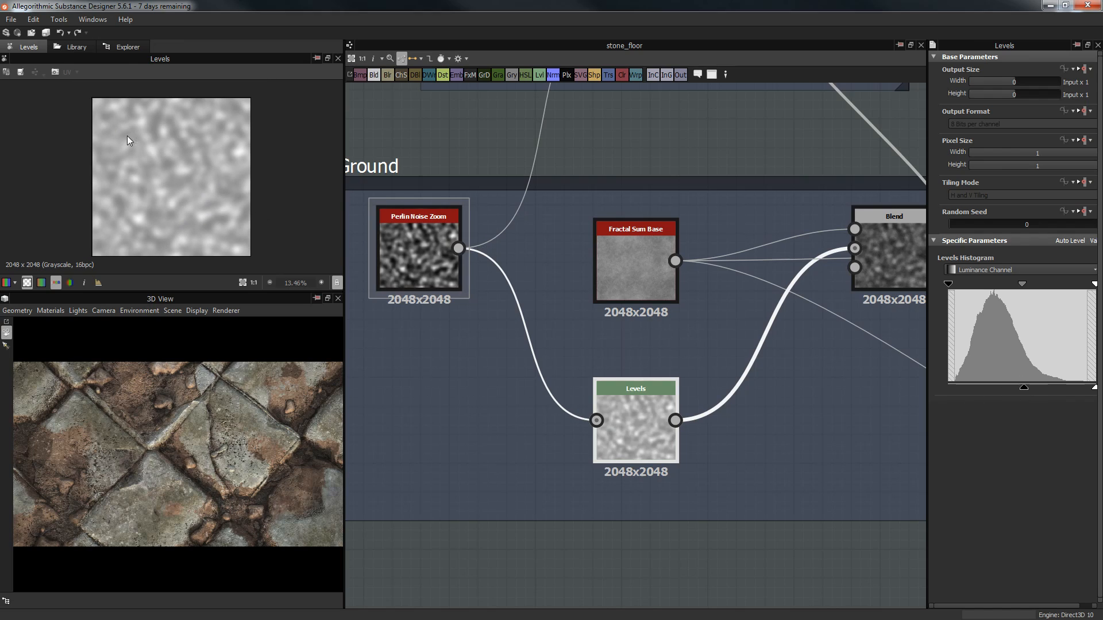
Step: Preview the Ground frame's Subtract Blend node and examine its combined noise up close
middle_drag(897, 253, 725, 270)
double_click(725, 262)
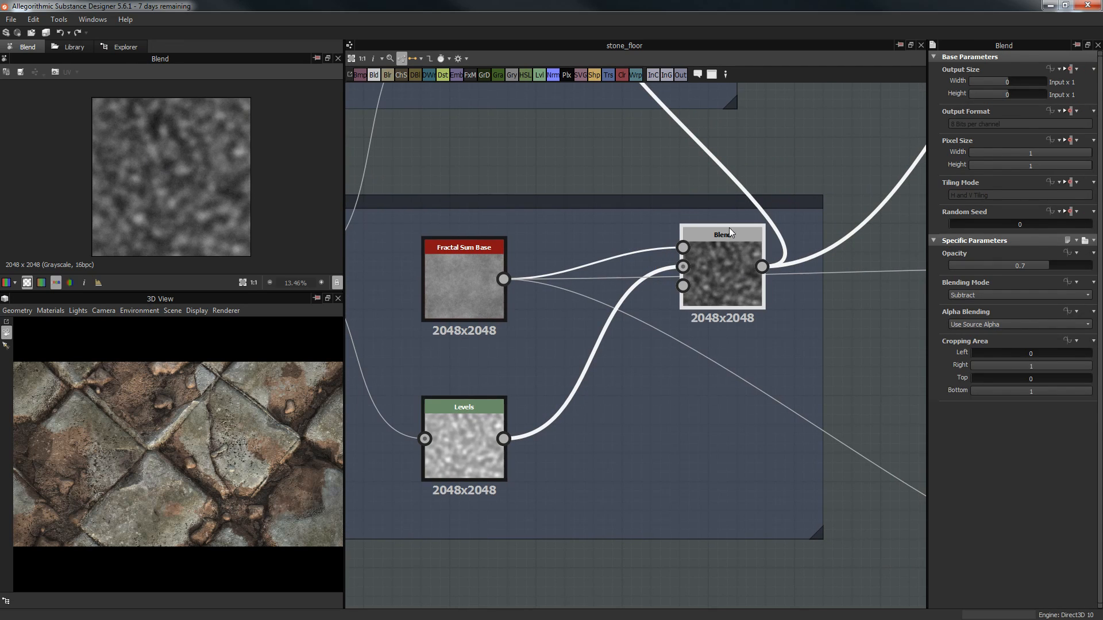
key(f)
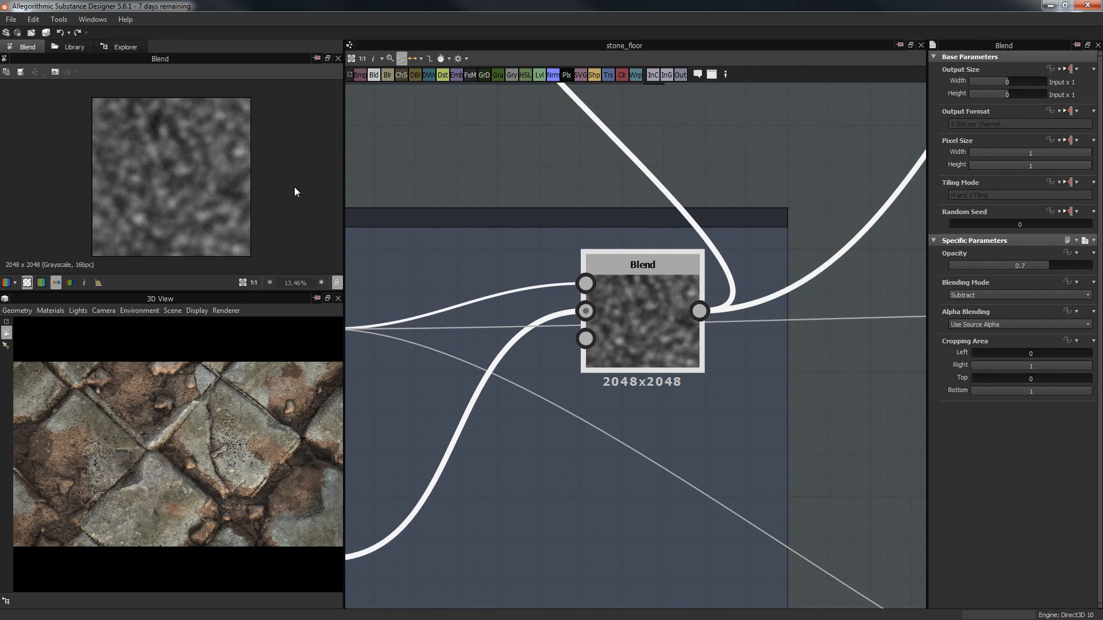
scroll(207, 204, up, 5)
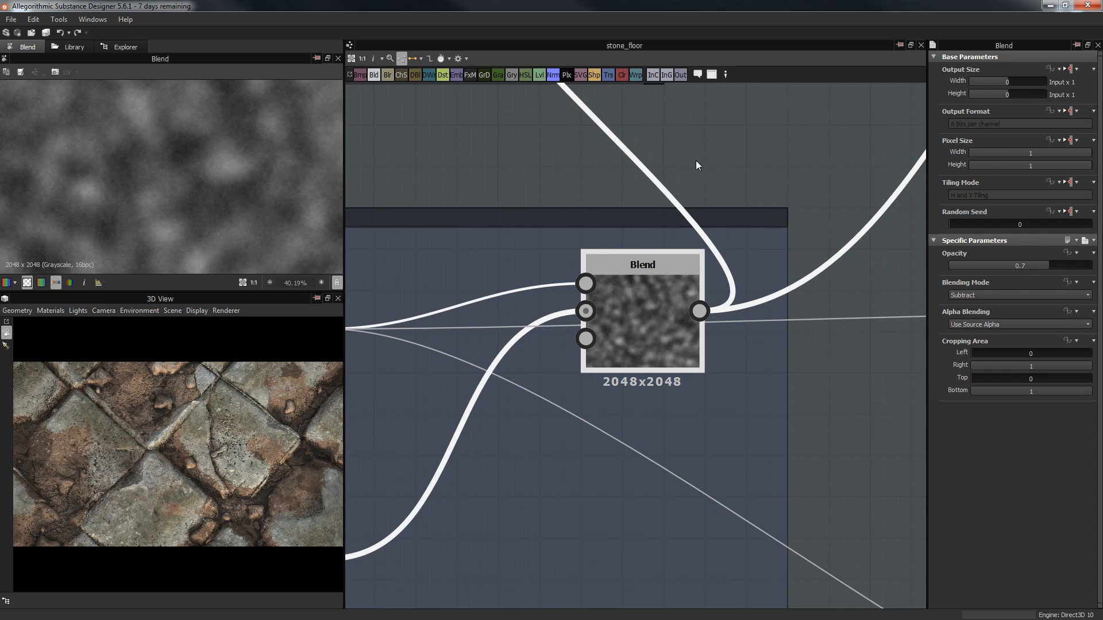
Step: Preview the Splatter Circular node in the Pebbles frame and review its instance parameters
scroll(696, 166, down, 5)
middle_drag(739, 224, 740, 243)
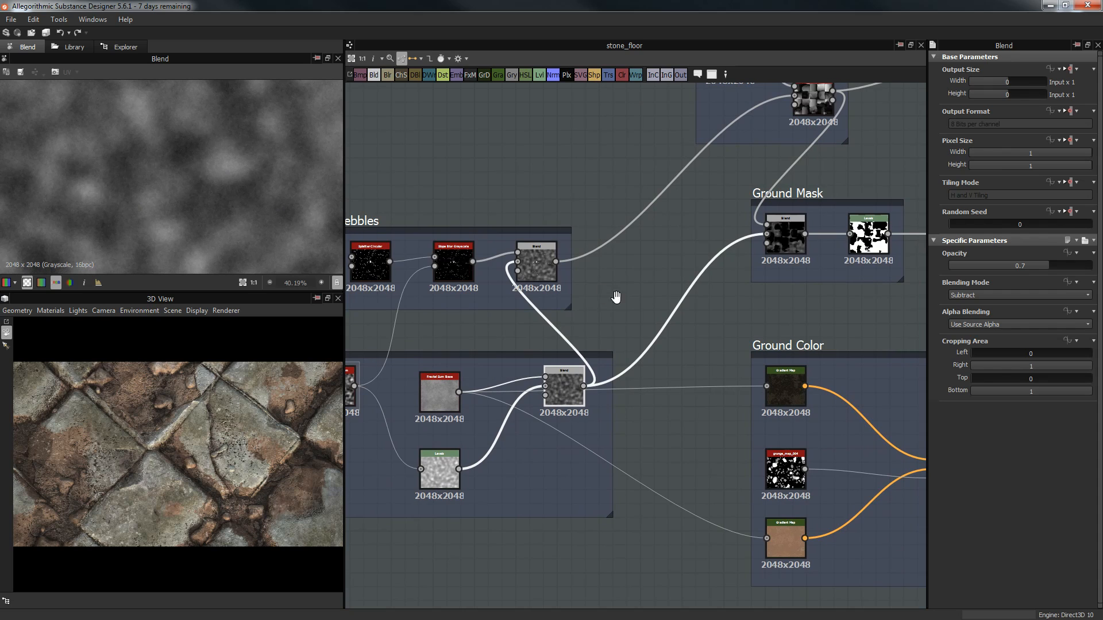
middle_drag(616, 297, 639, 304)
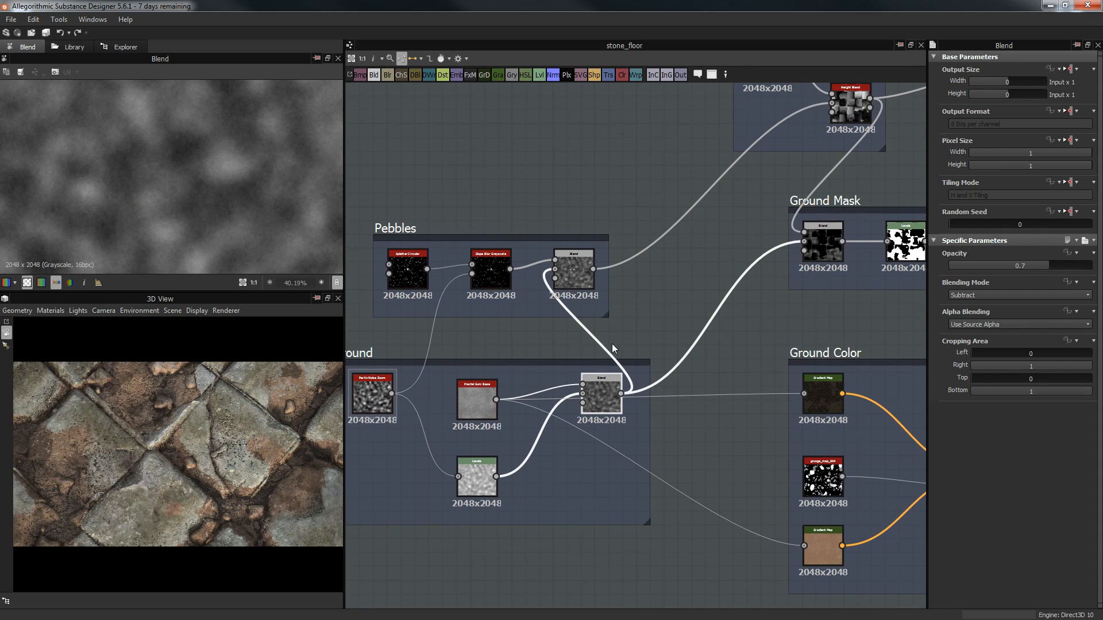
scroll(612, 344, up, 1)
middle_drag(623, 88, 714, 112)
scroll(528, 308, up, 2)
double_click(527, 308)
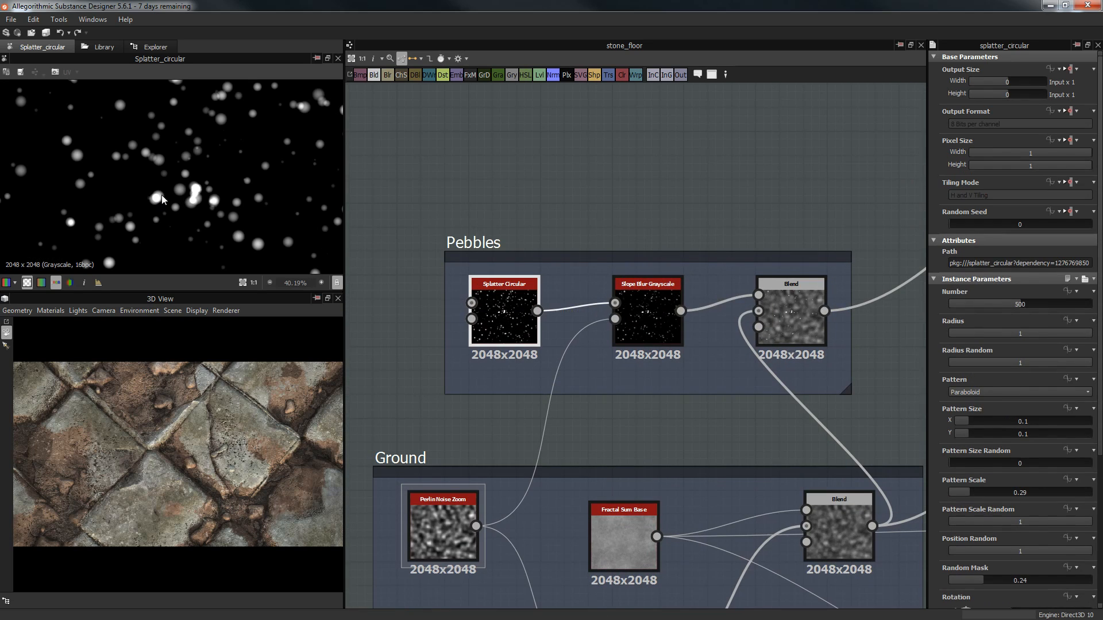
scroll(135, 164, down, 6)
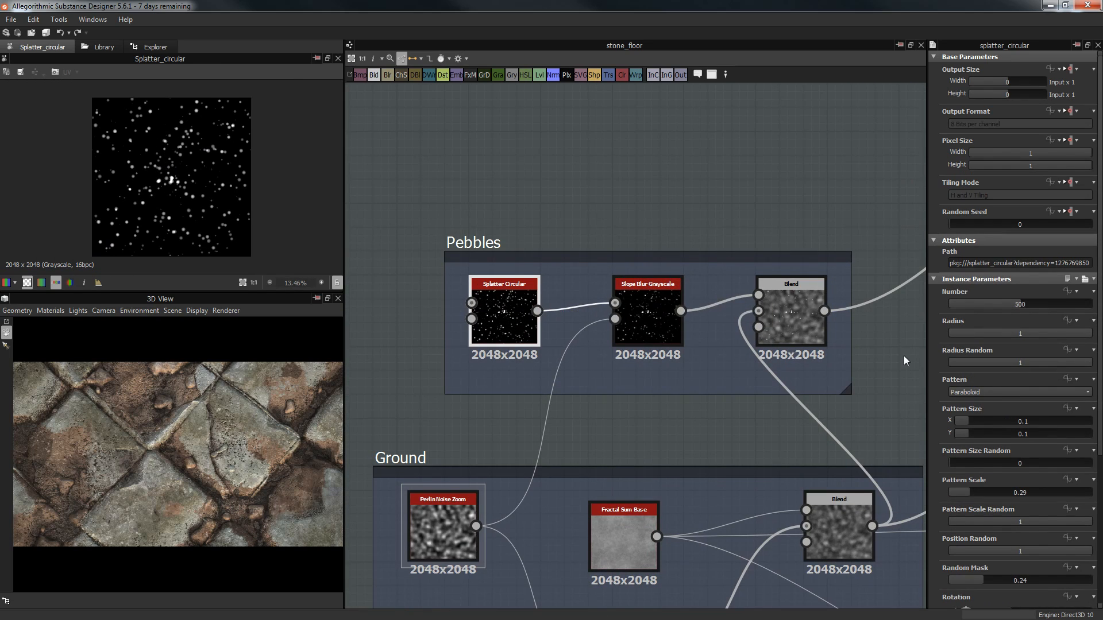
scroll(935, 366, down, 2)
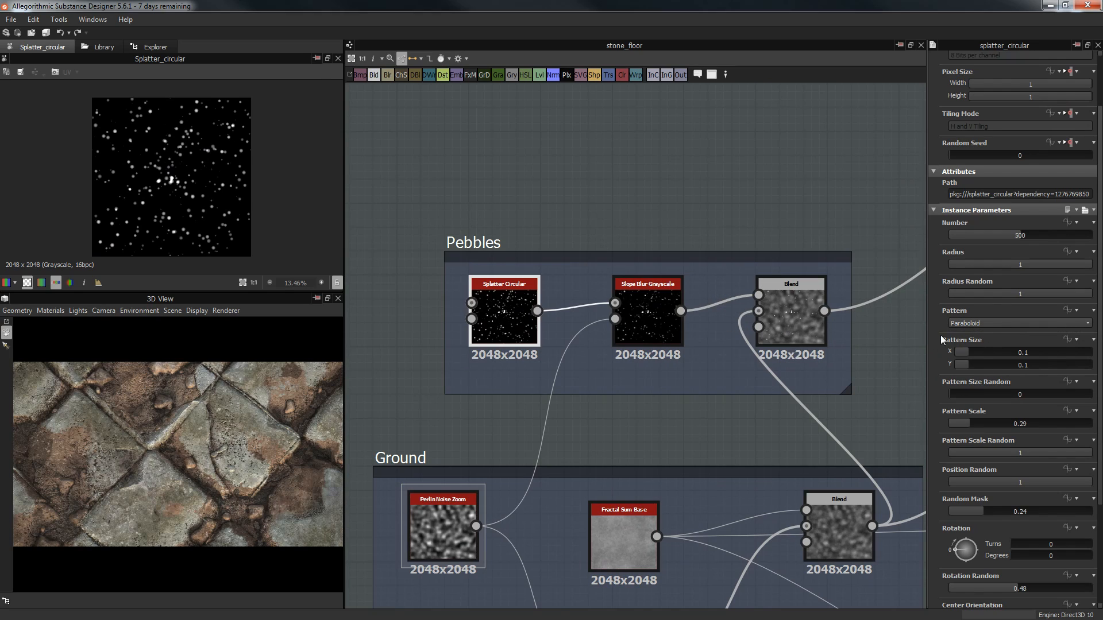
scroll(946, 333, down, 2)
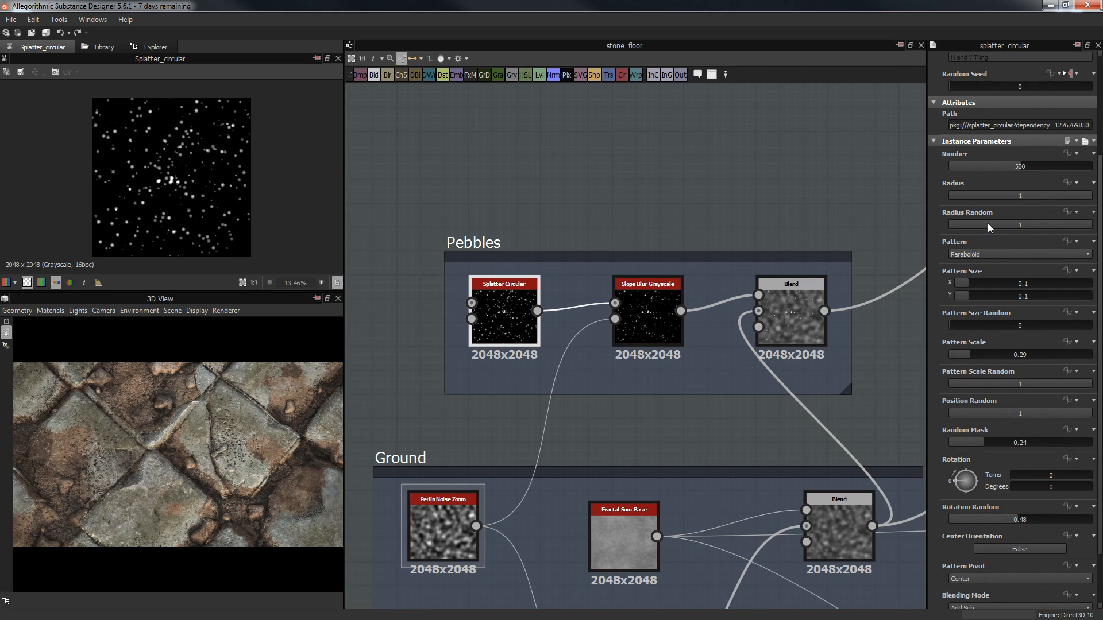
scroll(939, 396, down, 2)
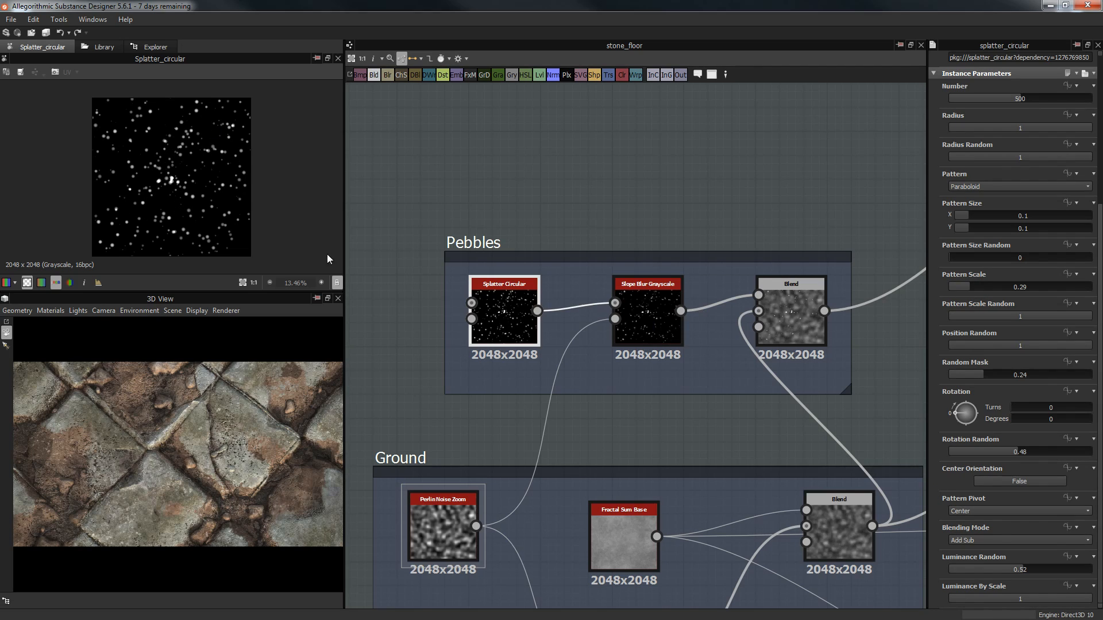
Step: Preview the Pebbles frame's Slope Blur Grayscale node and trace its slope input back to Perlin Noise Zoom
scroll(199, 193, down, 1)
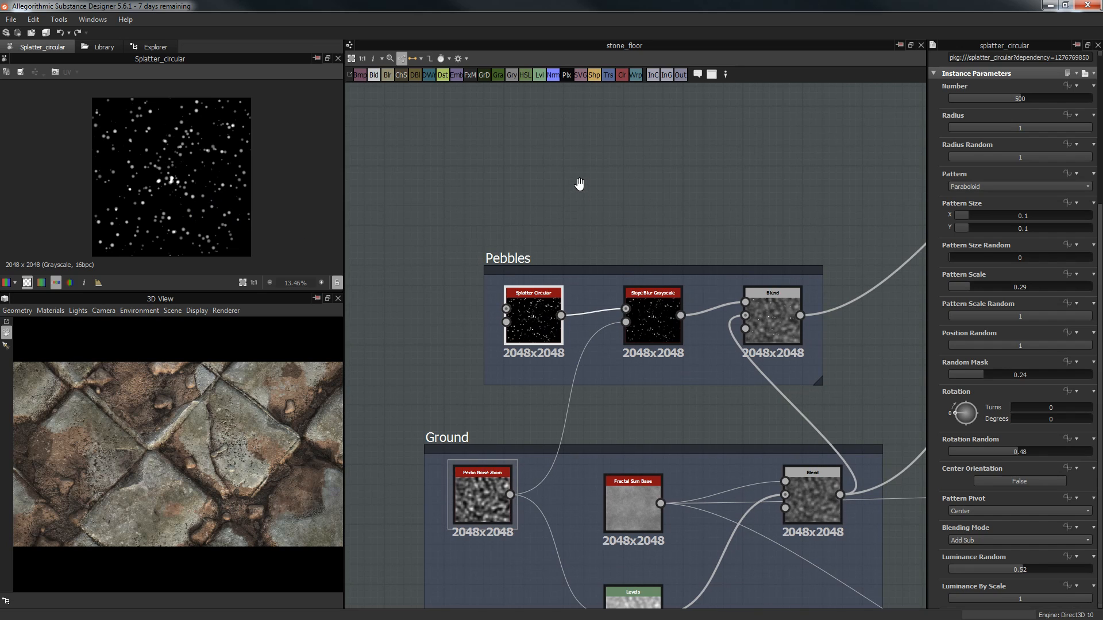
scroll(605, 219, up, 2)
click(668, 345)
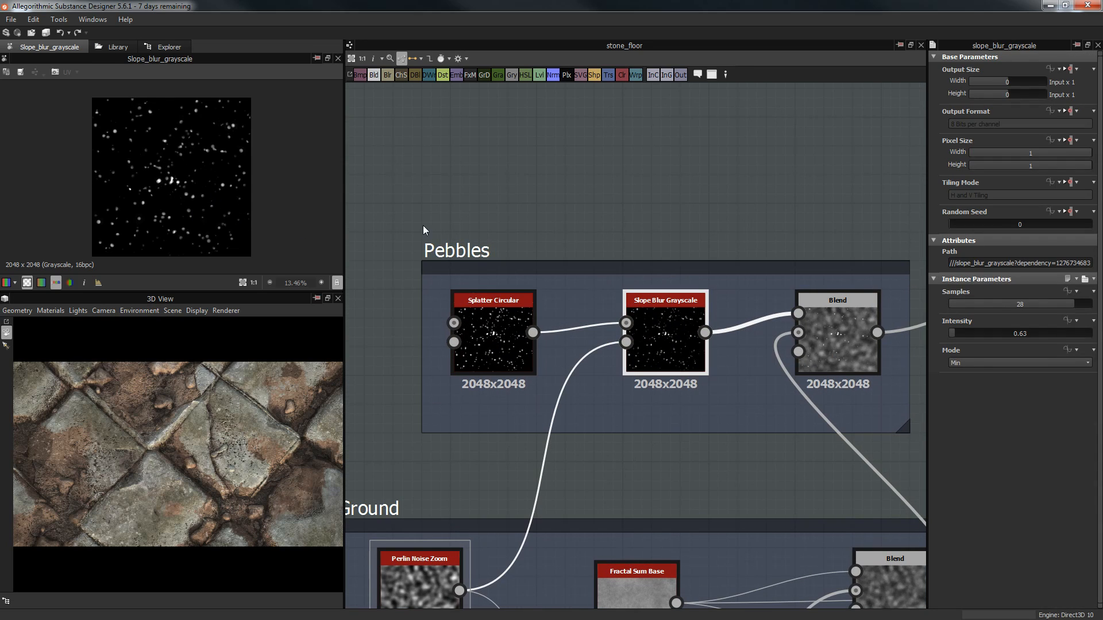
scroll(212, 188, up, 3)
middle_drag(728, 176, 744, 32)
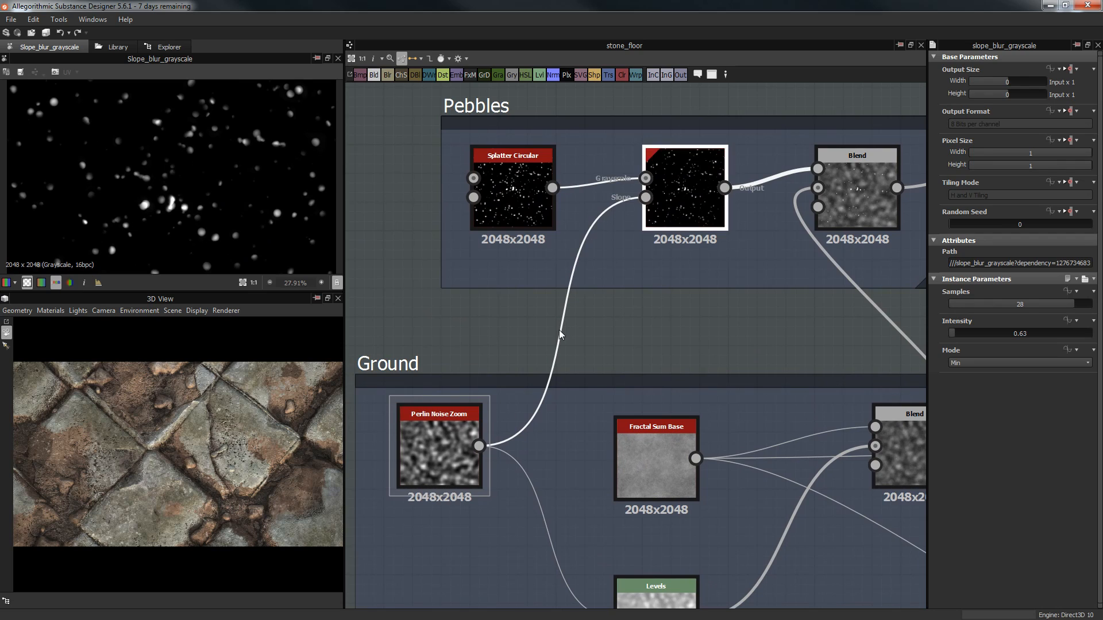
Step: Preview the Max (Lighten) Blend in the Pebbles frame and inspect the pebbles on the ground in 3D
middle_drag(603, 337, 453, 410)
double_click(705, 262)
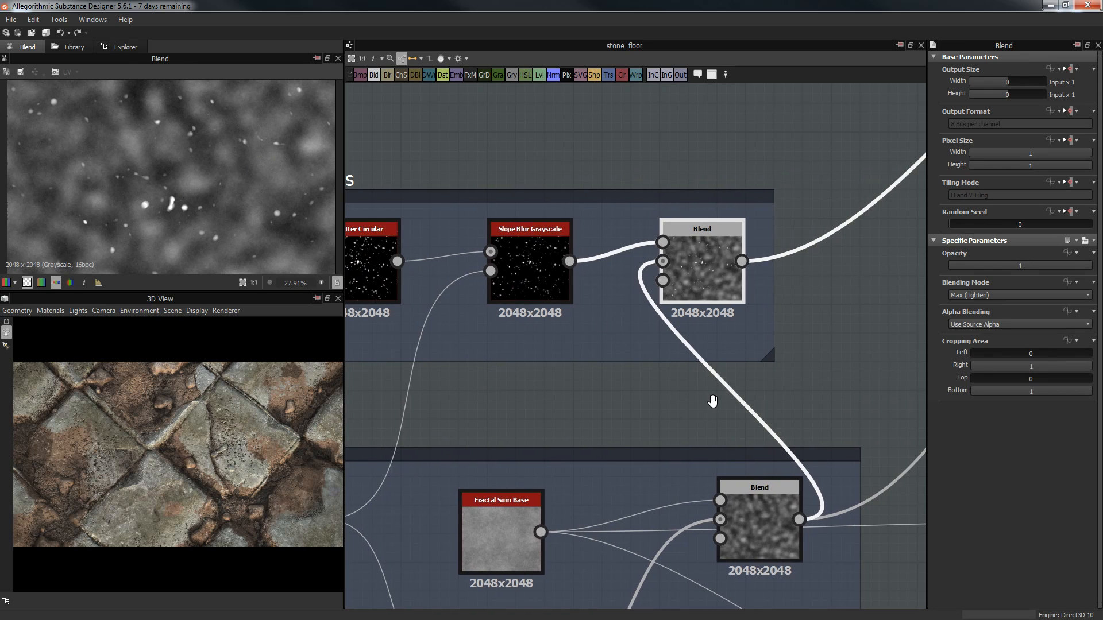
middle_drag(714, 394, 673, 414)
drag(126, 419, 166, 446)
drag(180, 441, 91, 461)
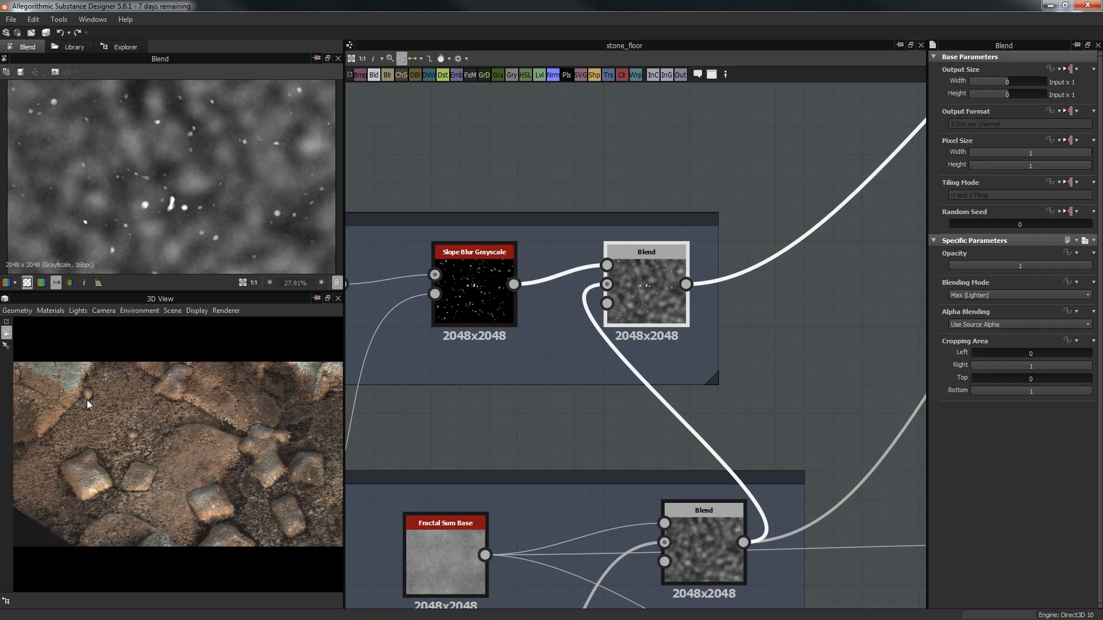
mouse_move(266, 479)
mouse_down()
mouse_move(222, 446)
mouse_move(234, 490)
mouse_move(239, 461)
mouse_move(264, 459)
mouse_up()
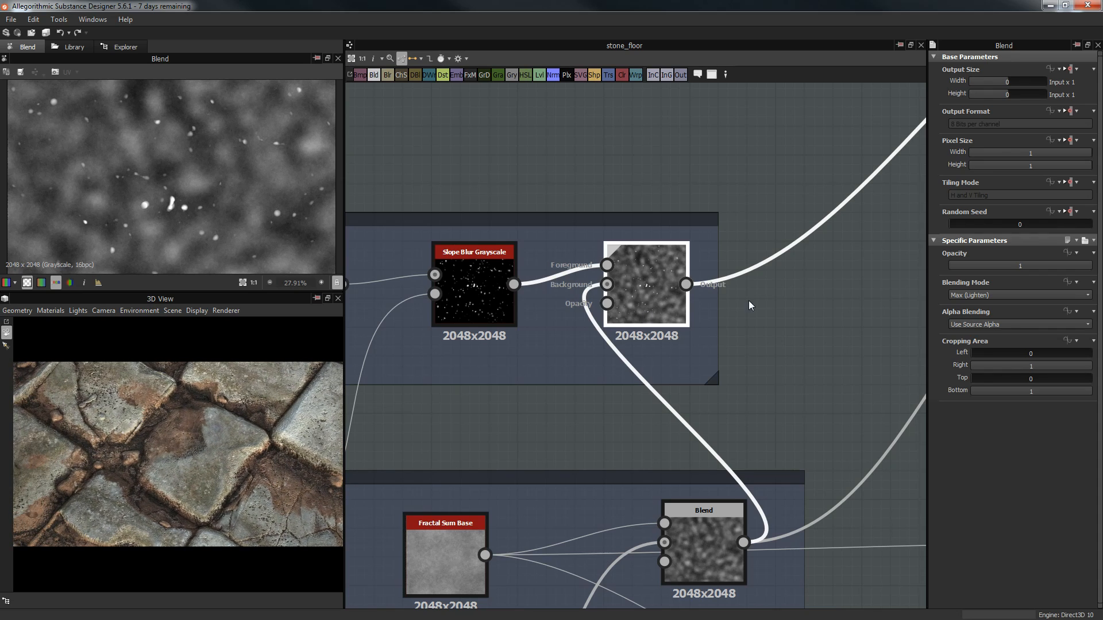
Step: Follow the Pebbles output to the Rock & Ground Mix frame and preview its Height Blend node up close
scroll(770, 349, down, 3)
middle_drag(743, 384, 725, 352)
middle_drag(679, 417, 563, 514)
scroll(680, 363, down, 2)
middle_drag(682, 363, 571, 434)
scroll(622, 397, up, 1)
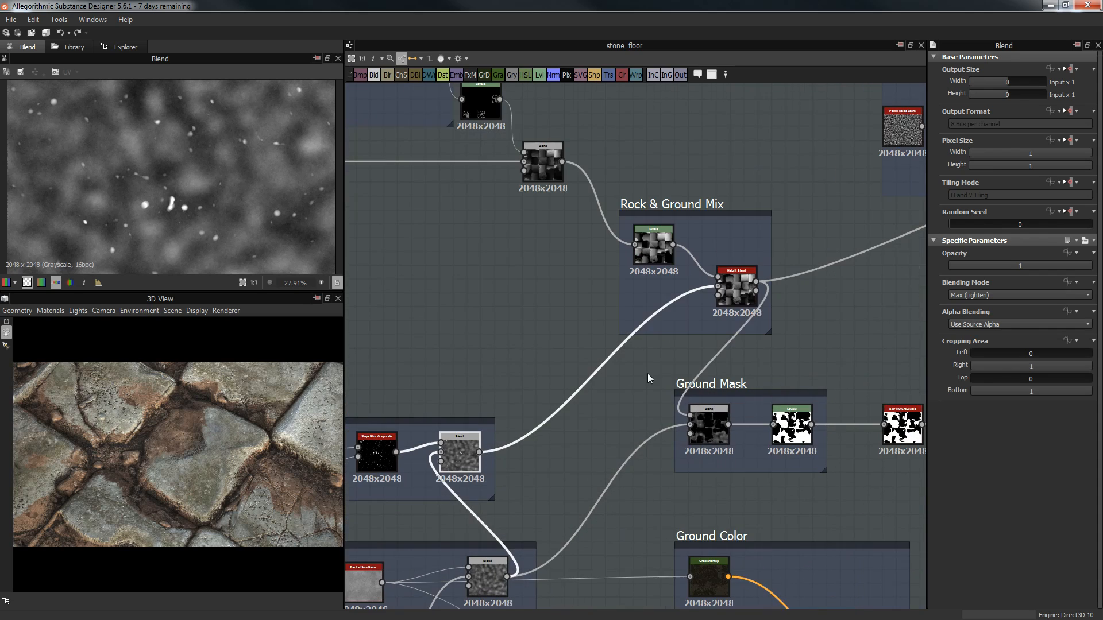
double_click(736, 288)
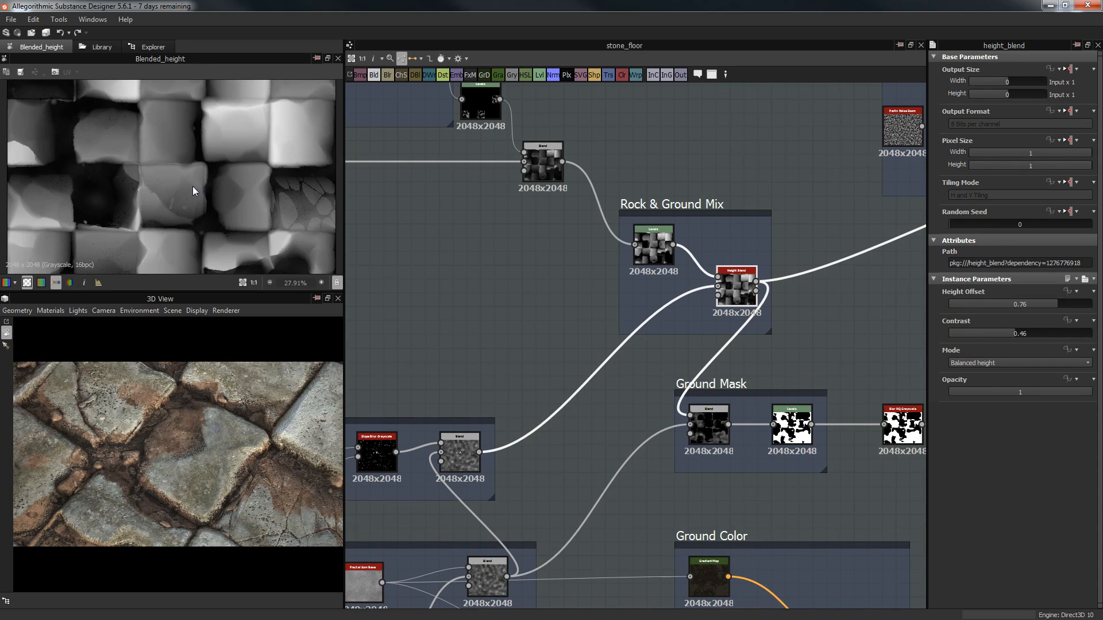
scroll(195, 196, down, 1)
scroll(198, 199, up, 2)
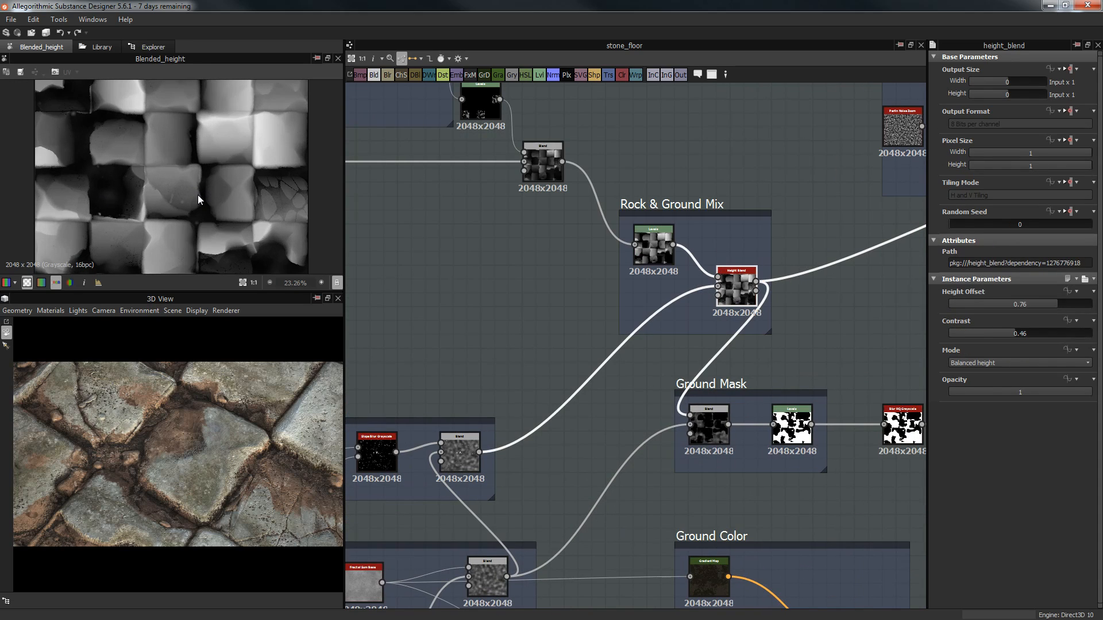
middle_drag(676, 244, 610, 274)
scroll(610, 274, up, 1)
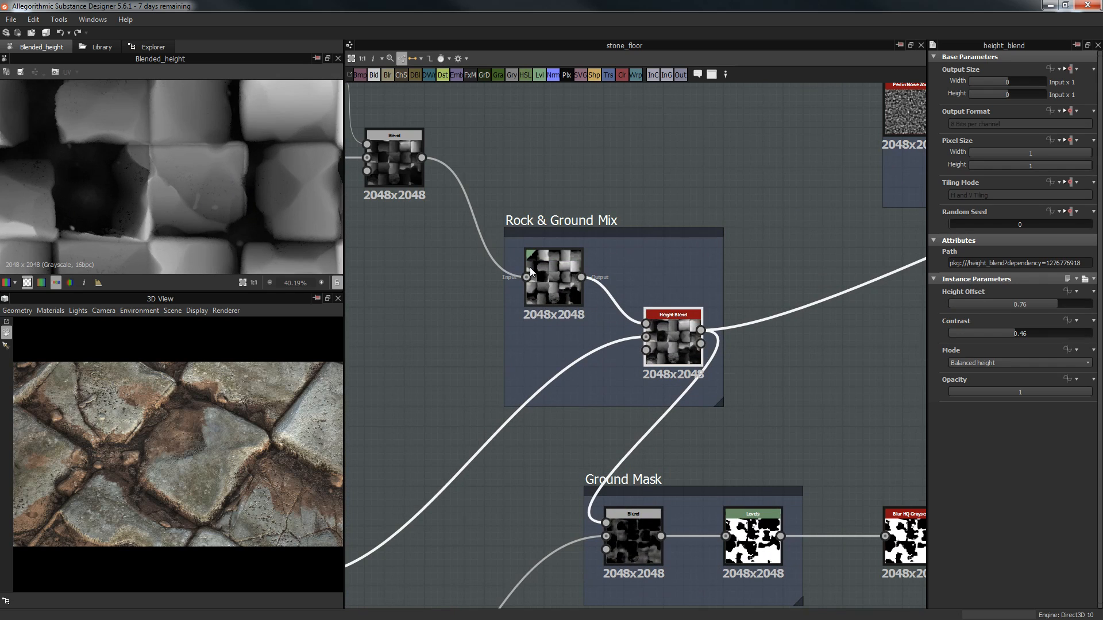
scroll(505, 207, down, 1)
scroll(268, 198, down, 3)
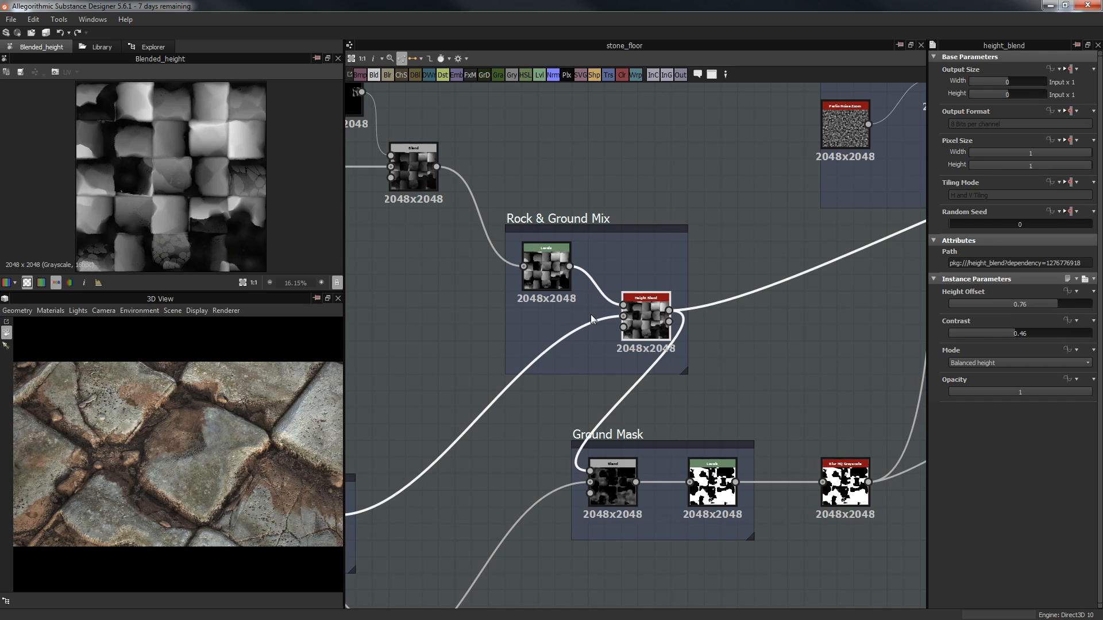
Step: Preview the Subtract Blend node in the Ground Mask frame
middle_drag(732, 282, 752, 124)
scroll(752, 124, down, 2)
middle_drag(640, 303, 583, 366)
scroll(672, 282, up, 3)
click(643, 308)
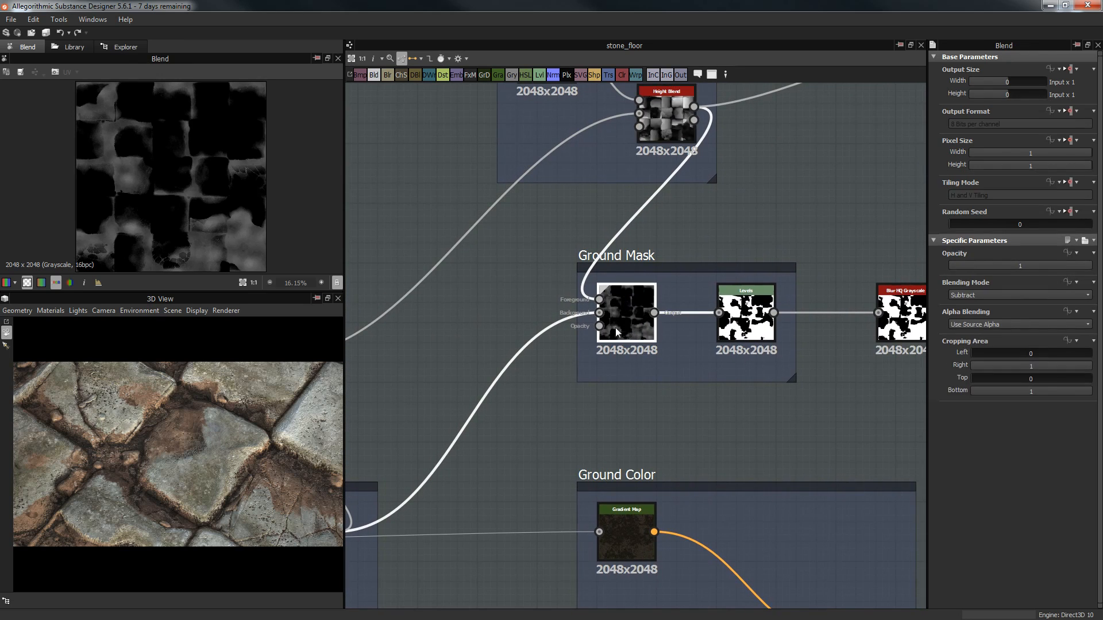
Step: Trace the Ground Mask Blend's inputs, previewing the Ground frame's Blend and comparing it with the mask
middle_drag(608, 211, 591, 241)
middle_drag(512, 360, 640, 263)
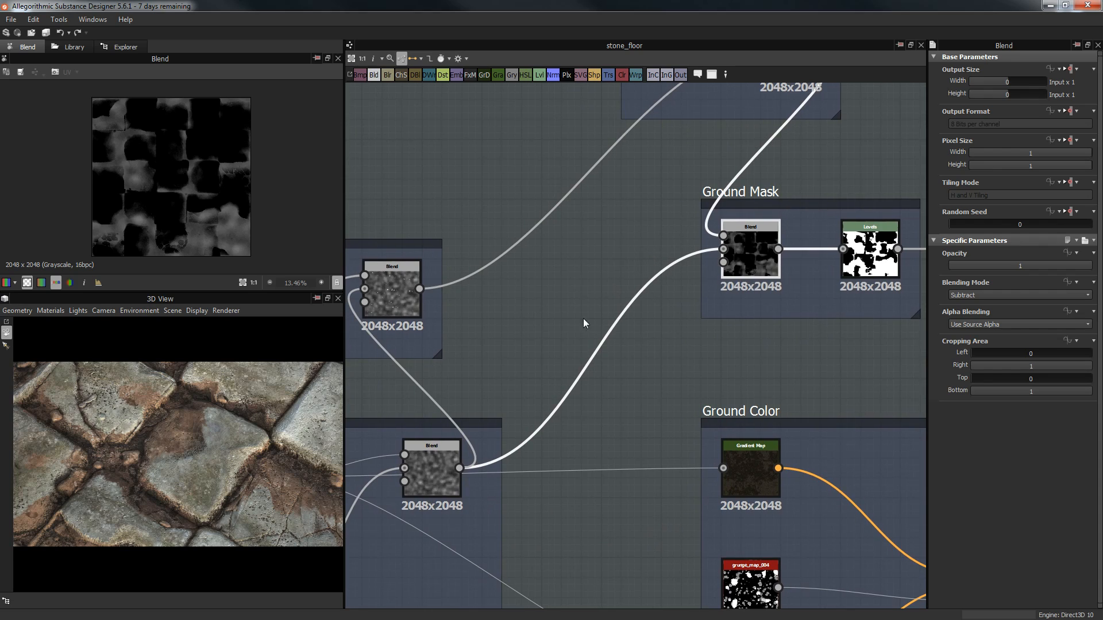
double_click(433, 477)
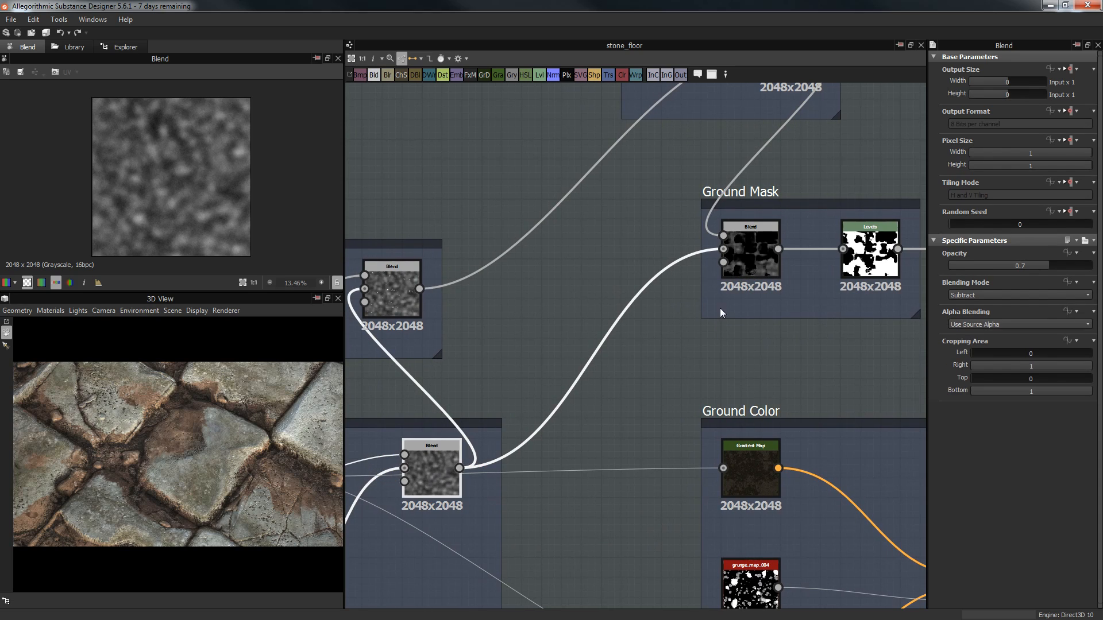
double_click(749, 258)
middle_drag(787, 87, 737, 190)
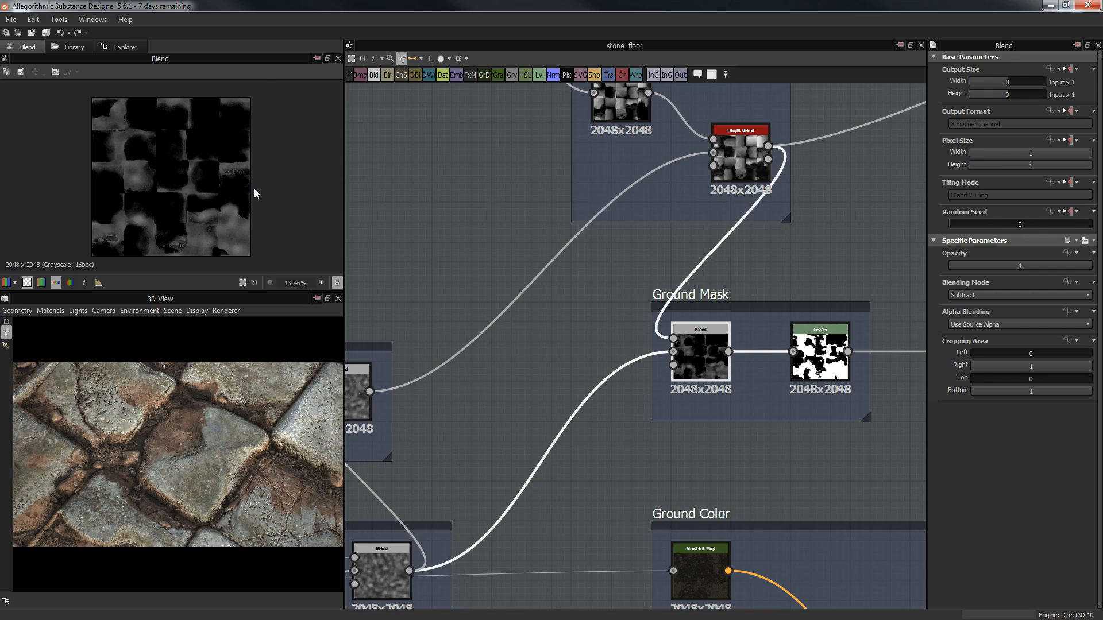
Step: Examine the ground mask up close and inspect the matching stone and ground areas in 3D from several angles
scroll(255, 191, up, 3)
drag(188, 405, 254, 461)
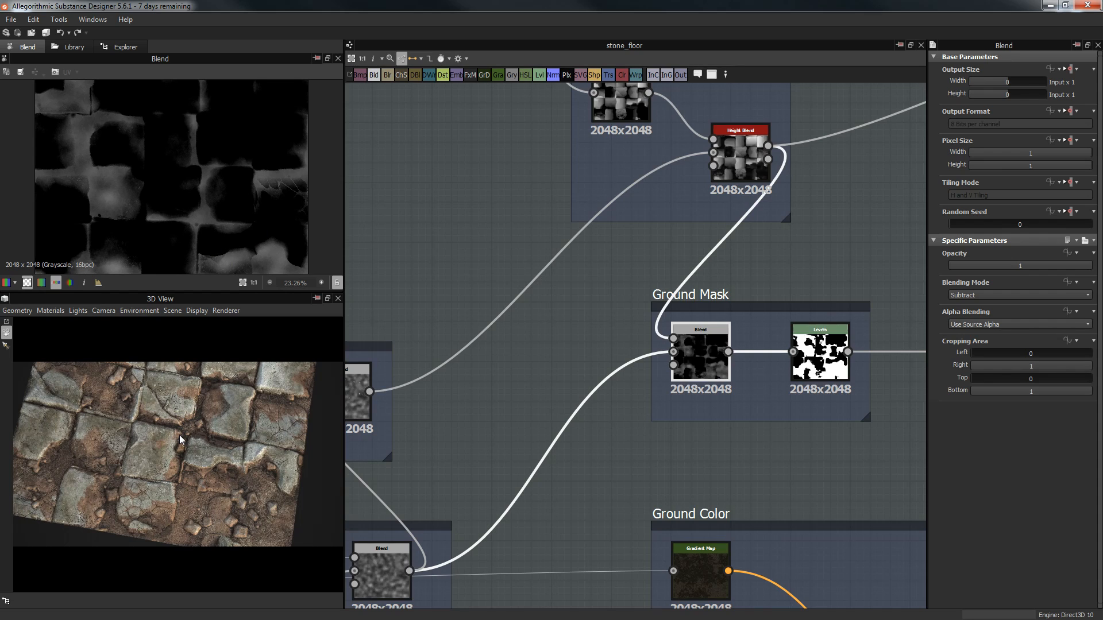
drag(177, 437, 168, 447)
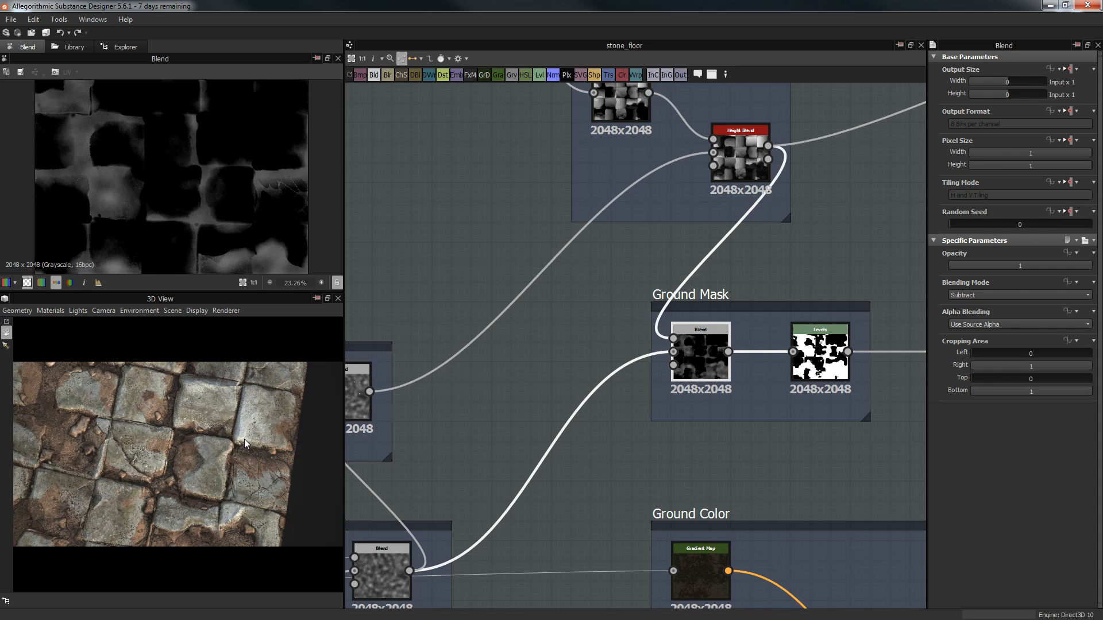
drag(174, 423, 205, 415)
drag(236, 529, 226, 444)
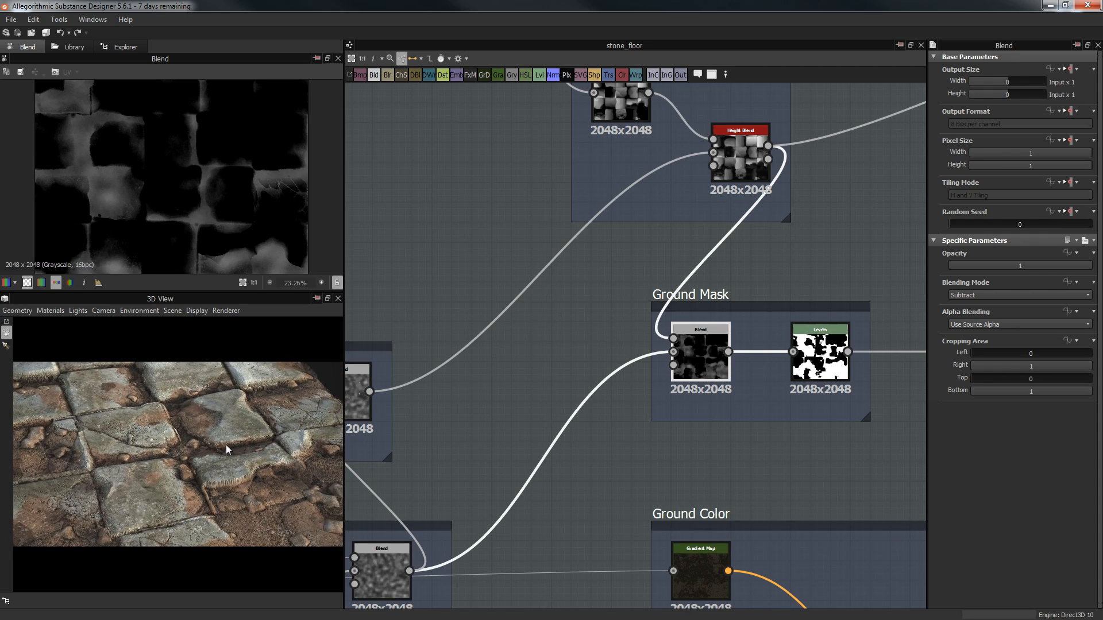
middle_drag(225, 444, 226, 447)
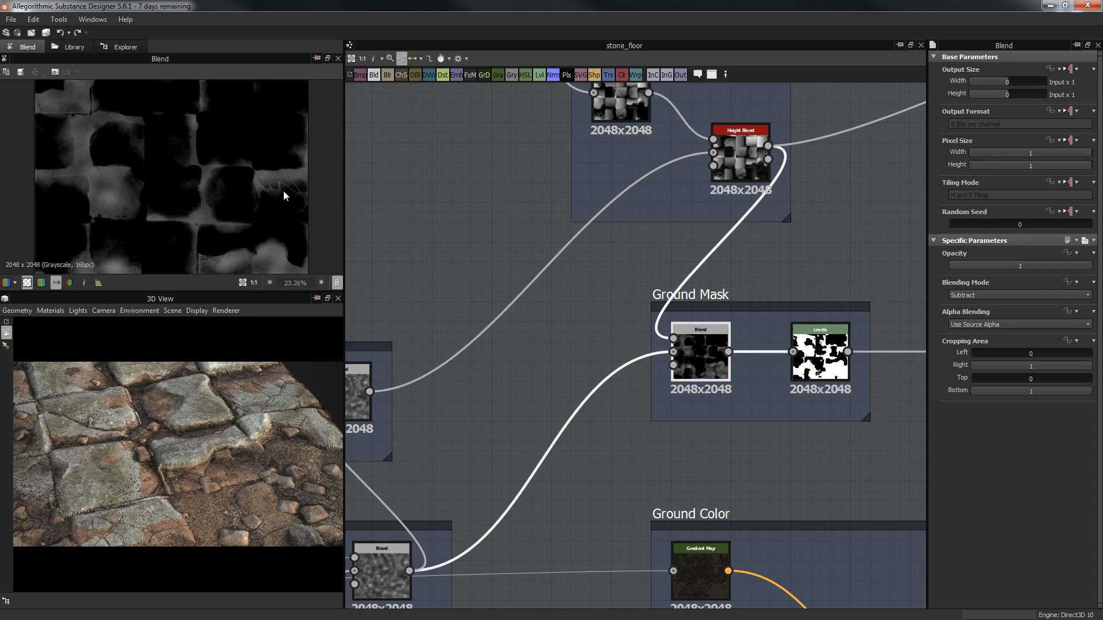
Step: Inspect the stone floor in 3D and preview the Ground Mask frame's Levels node up close
drag(247, 440, 315, 476)
drag(189, 500, 255, 489)
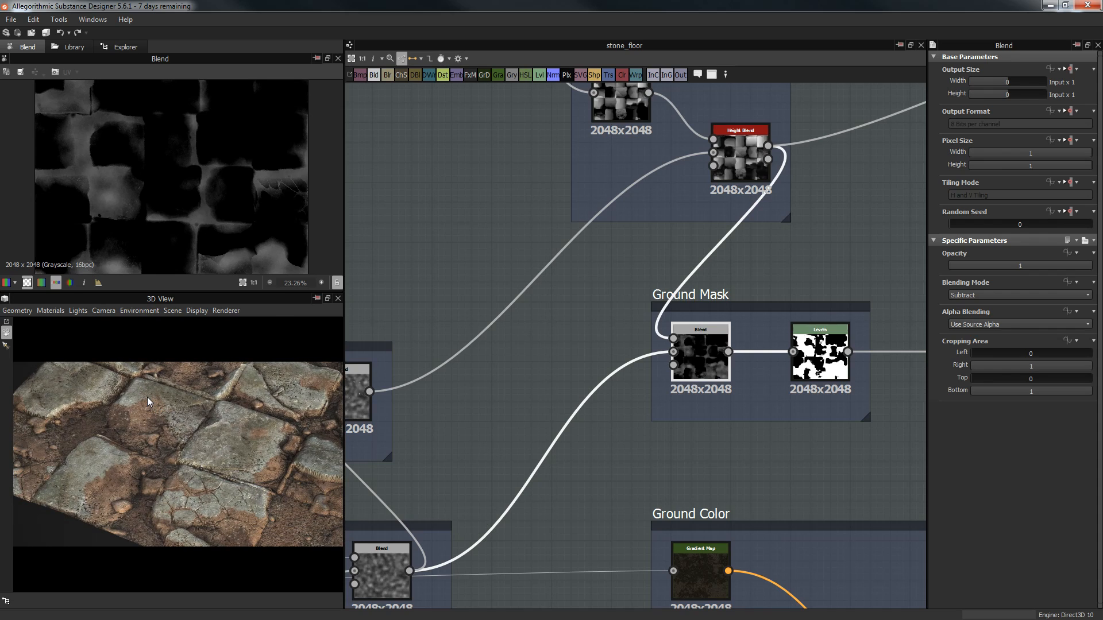
middle_drag(715, 349, 652, 345)
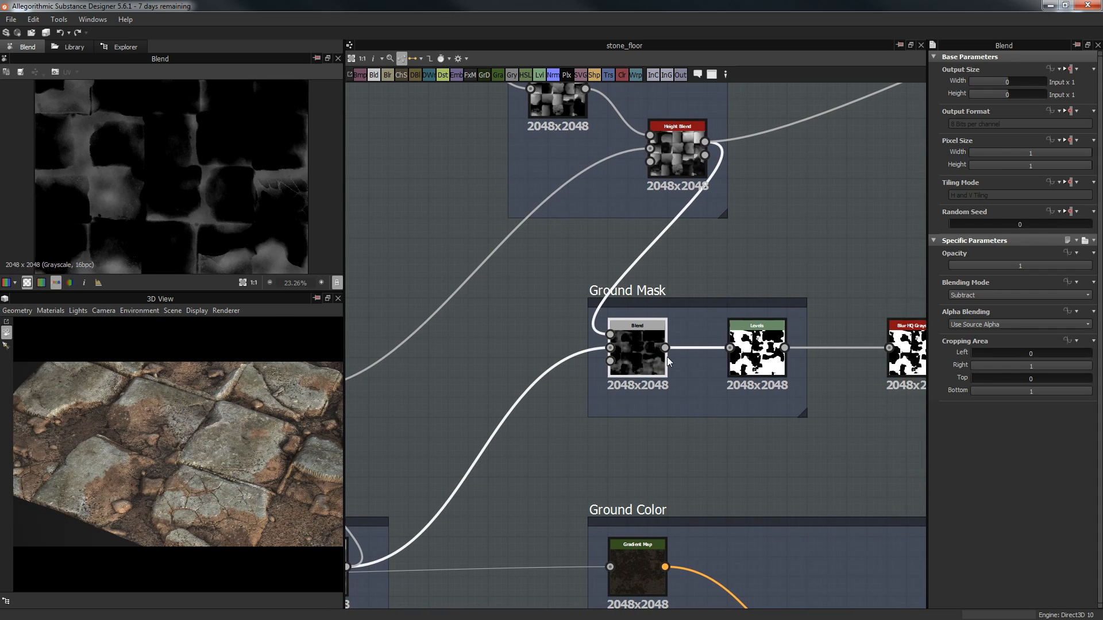
middle_drag(721, 339, 606, 343)
double_click(757, 351)
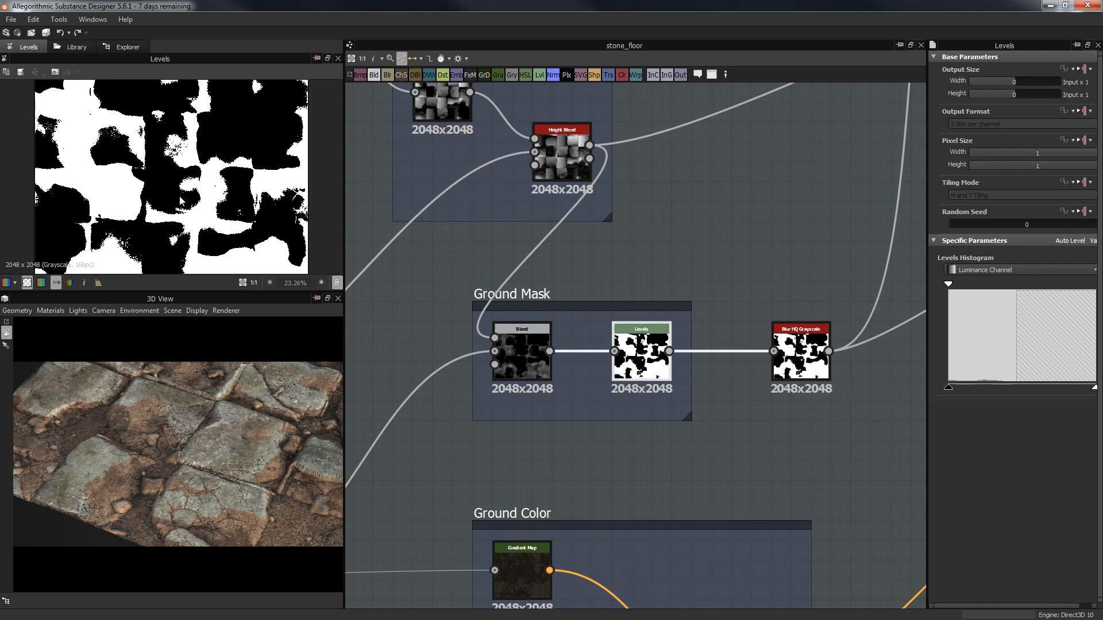
scroll(187, 190, up, 2)
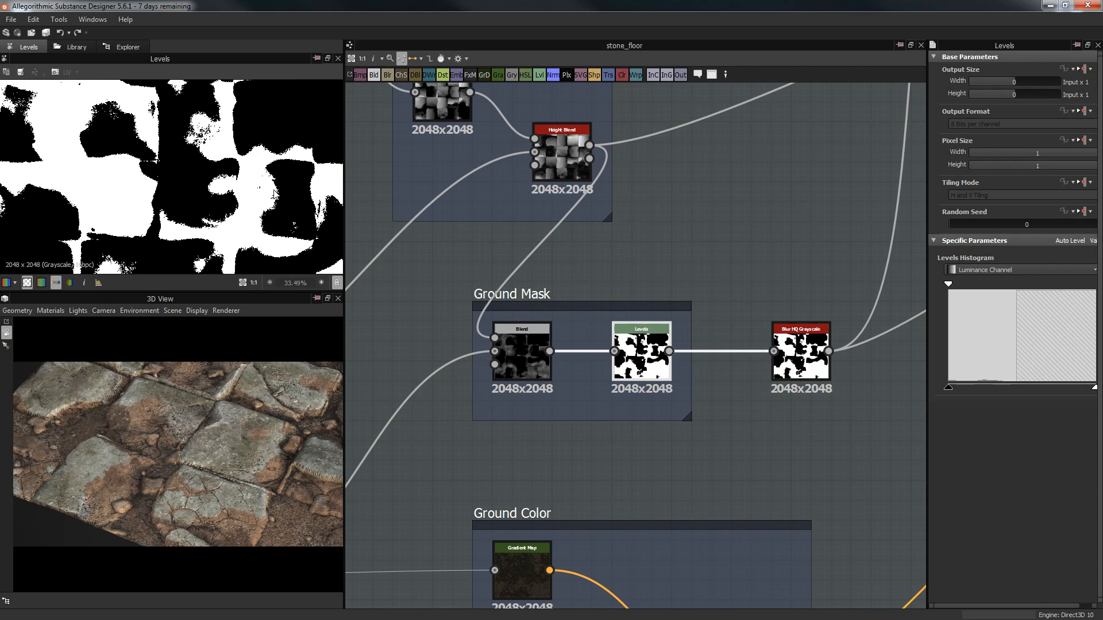
scroll(274, 195, up, 3)
Step: Preview the Blur HQ Grayscale node beside the Ground Mask frame and compare its mask edges with the Levels node
double_click(801, 353)
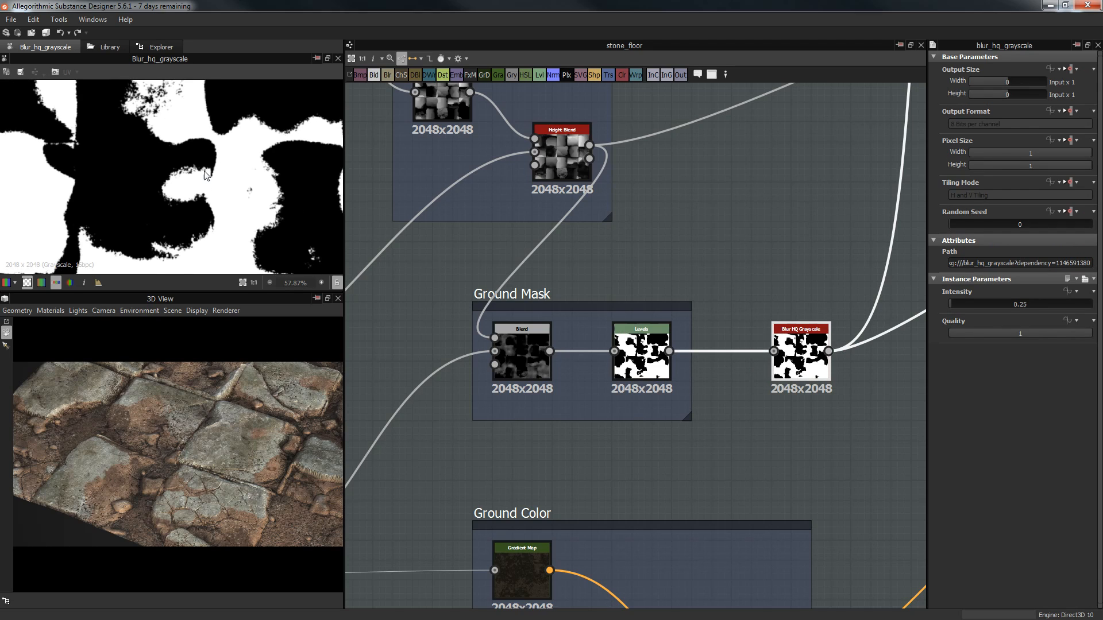
scroll(226, 183, up, 1)
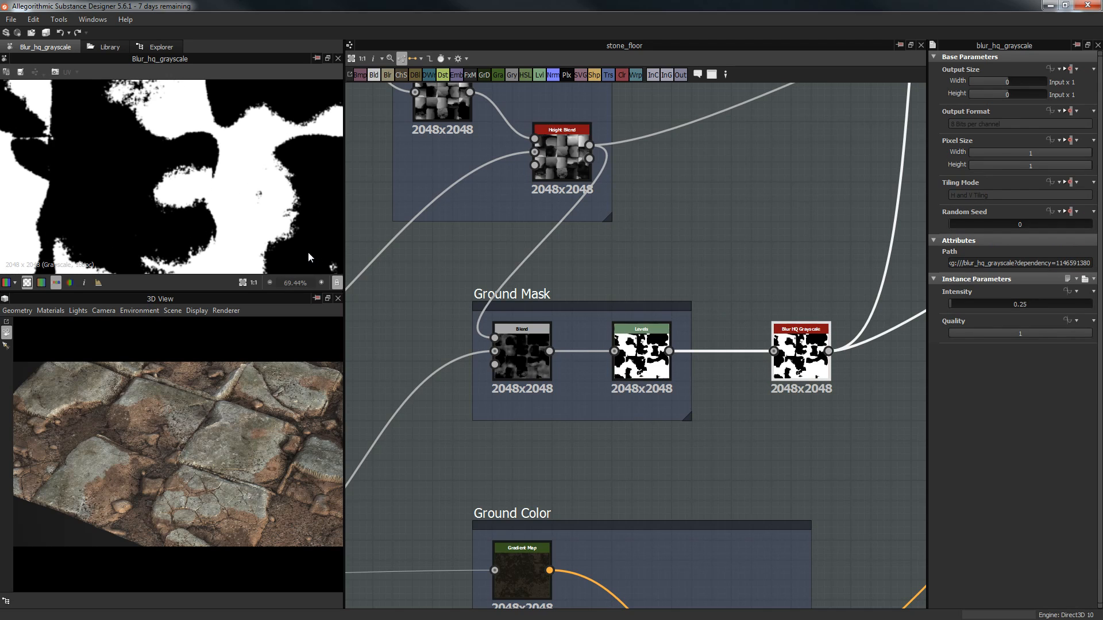
double_click(623, 345)
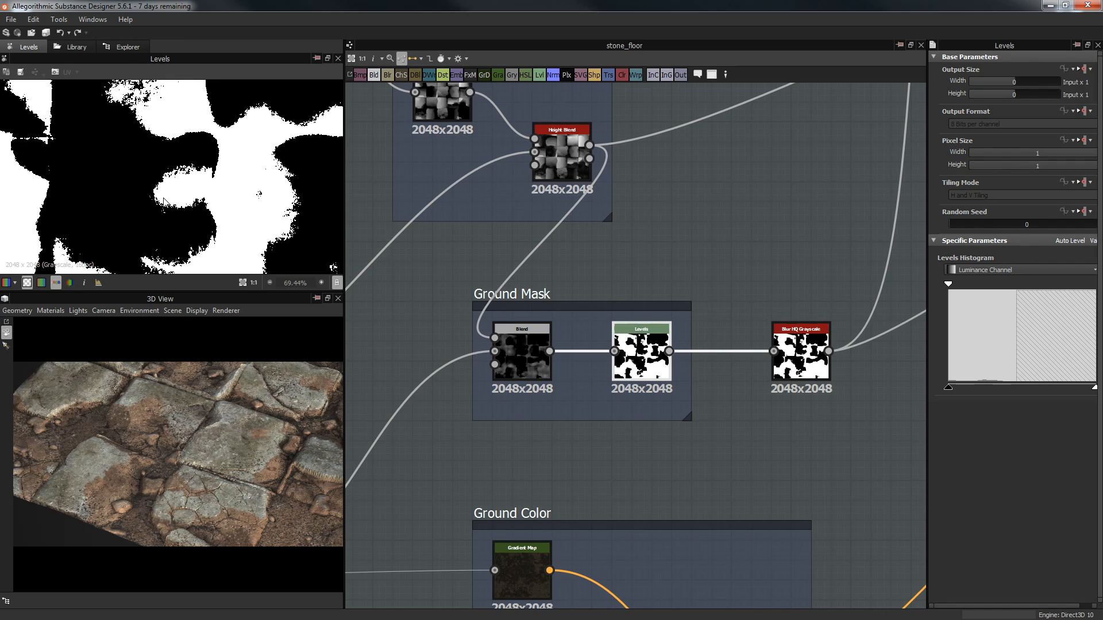
Step: Examine the transitions between stones and ground on the 3D floor from several angles
drag(253, 497, 108, 481)
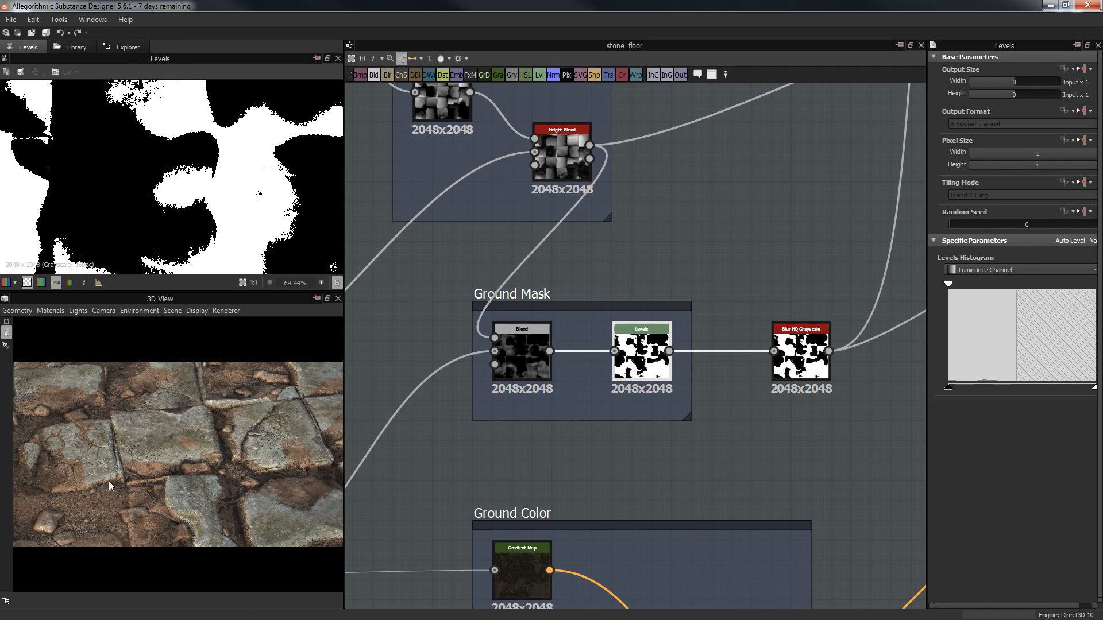
drag(259, 482, 99, 460)
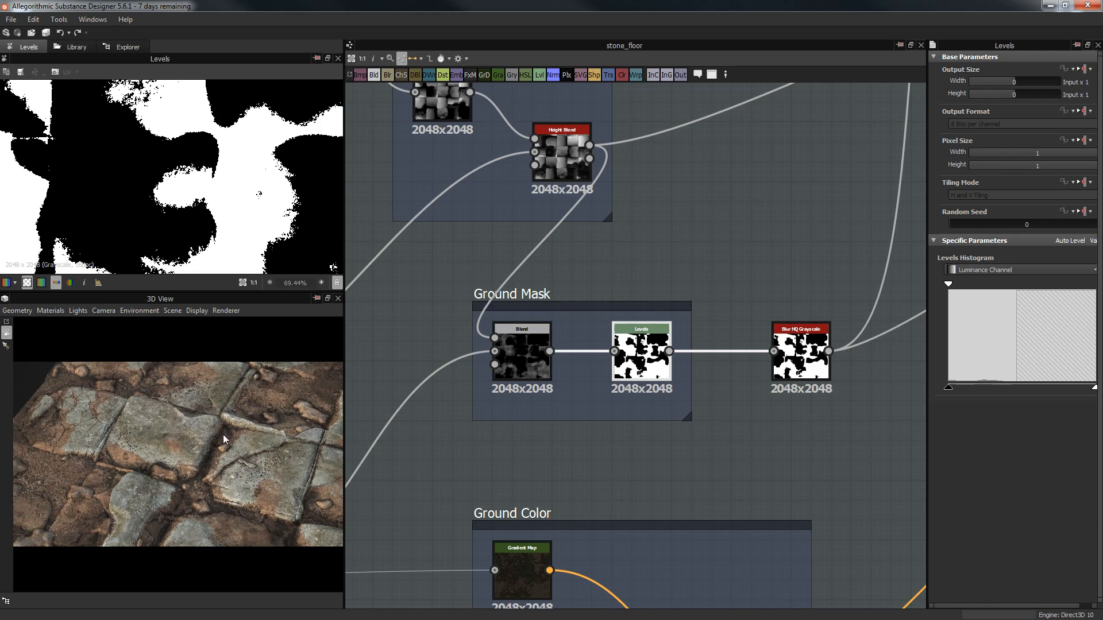
drag(183, 490, 161, 422)
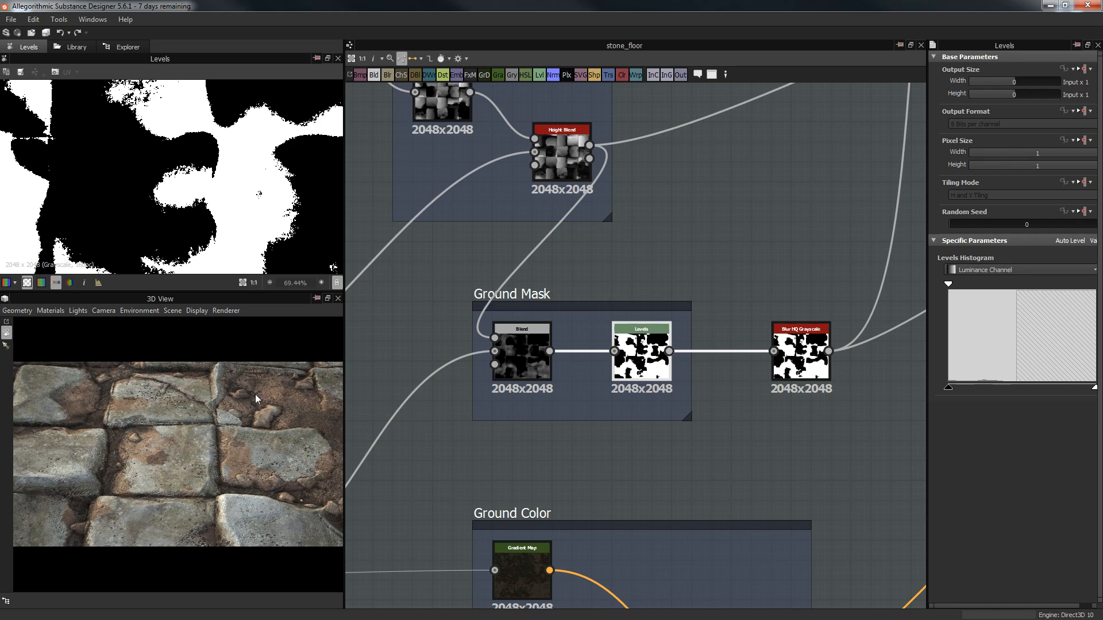
Step: Select the Blur HQ Grayscale node and trace its output connections up to the Broken Rocks frame
middle_drag(685, 262, 588, 257)
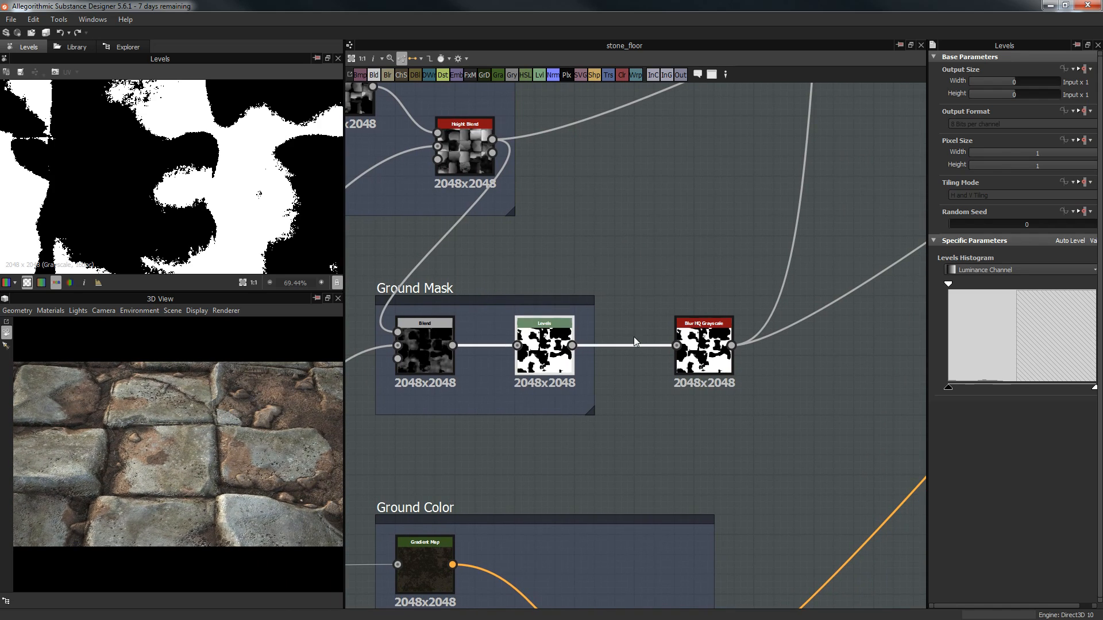
scroll(615, 333, down, 8)
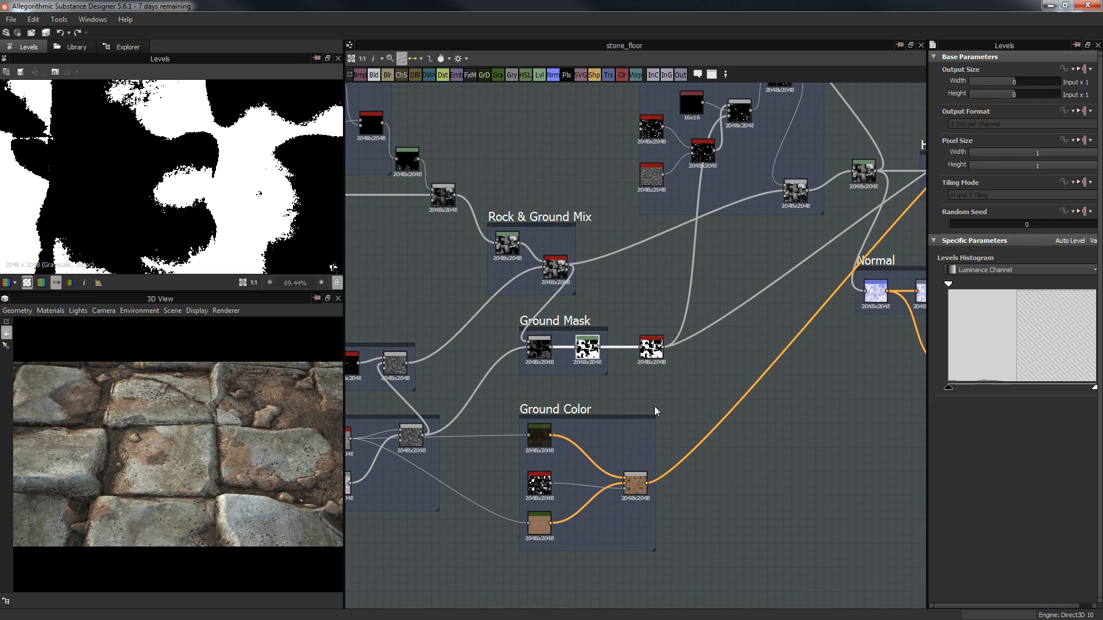
middle_drag(653, 406, 674, 369)
middle_drag(731, 335, 700, 392)
click(643, 373)
middle_drag(632, 339, 611, 379)
middle_drag(515, 304, 494, 370)
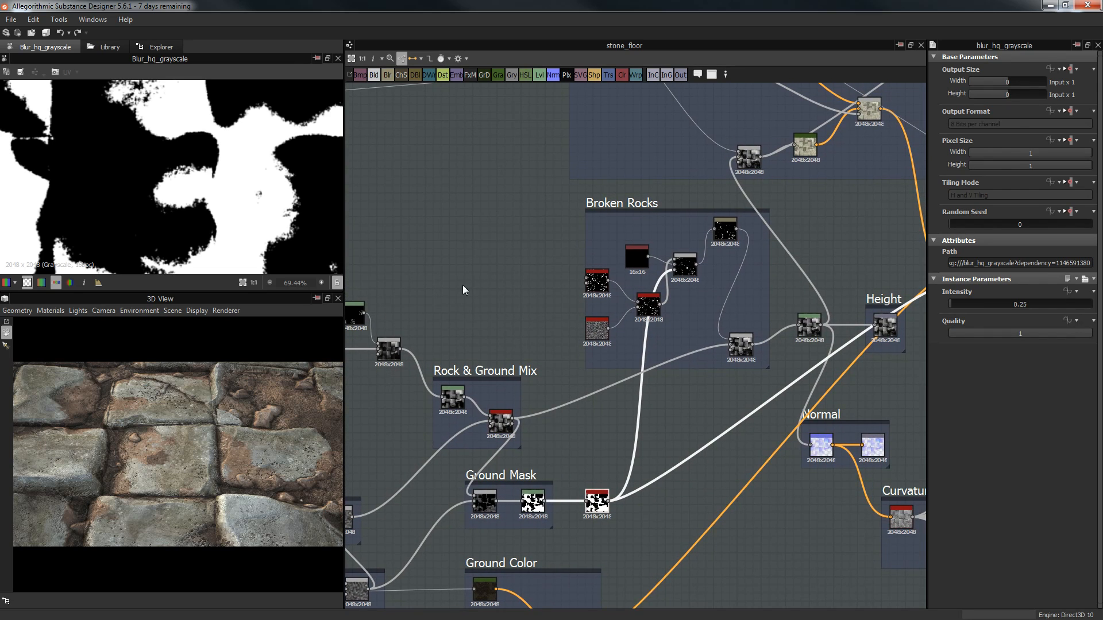
Step: View the scattered rocks on the 3D floor and preview the Perlin Noise Zoom node in the Broken Rocks frame
drag(208, 422, 225, 440)
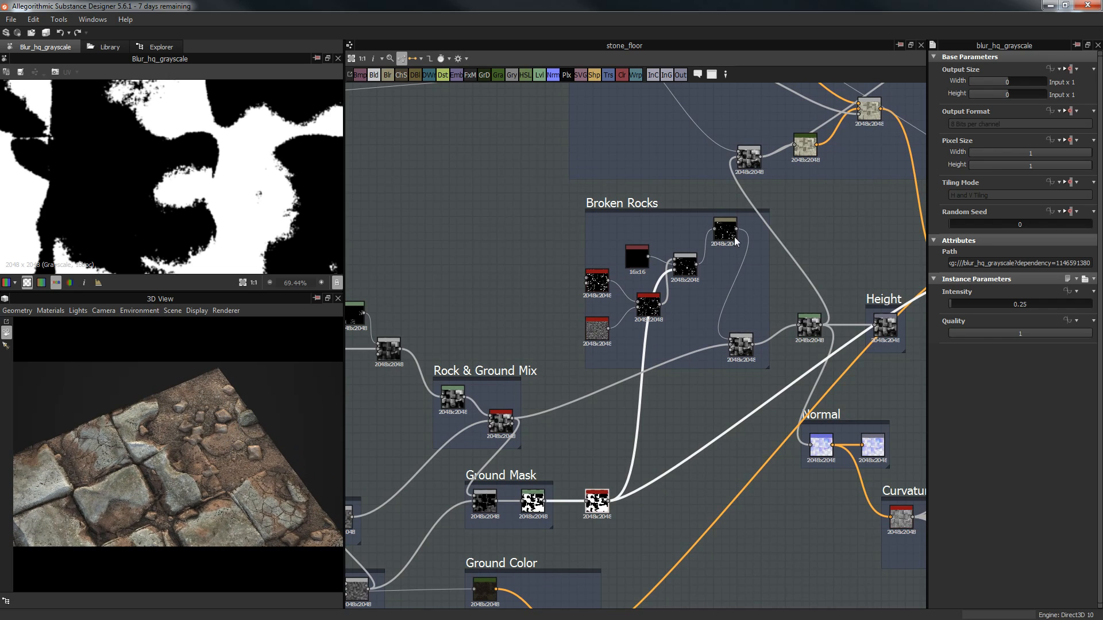
scroll(774, 247, up, 1)
scroll(710, 273, up, 3)
middle_drag(633, 291, 741, 265)
click(554, 349)
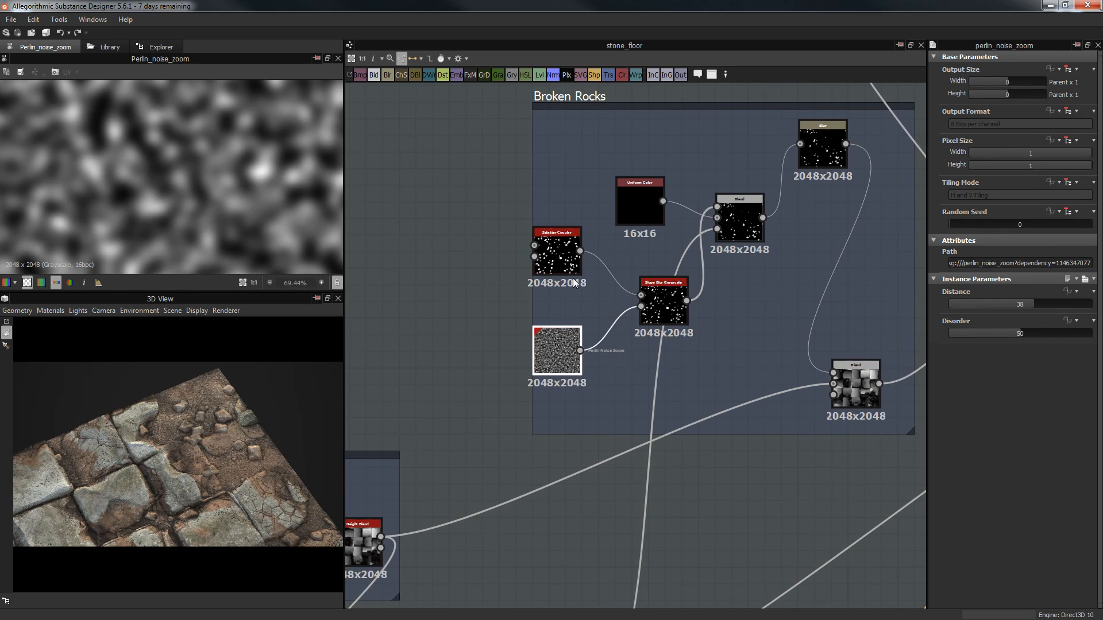
Step: Open the Splatter Circular node in Broken Rocks and review its scattered brick pattern and instance parameters
click(570, 265)
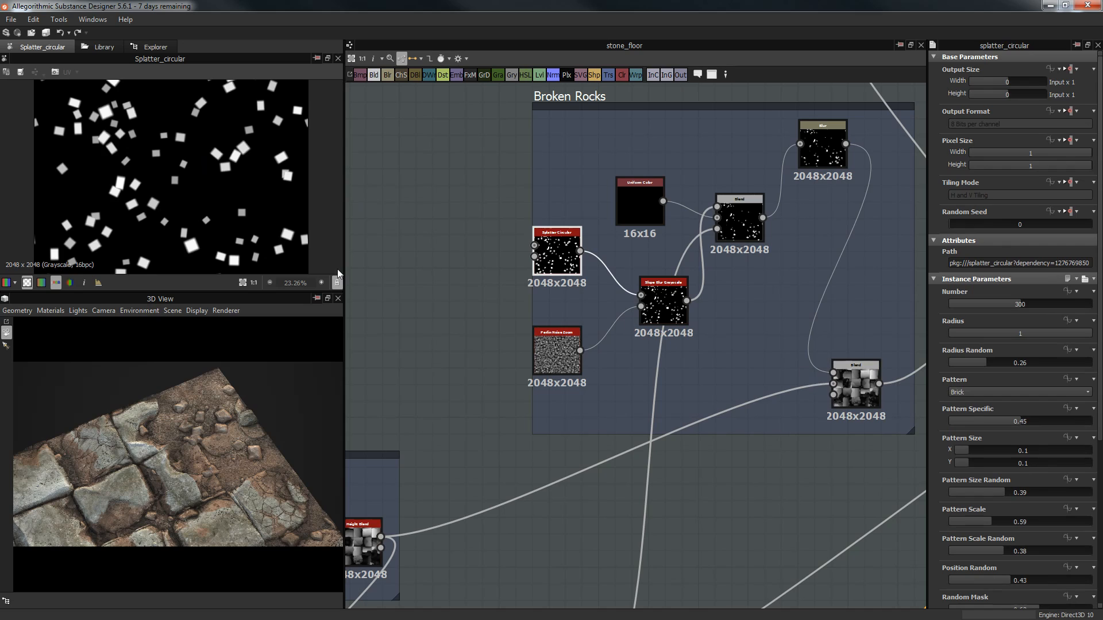
scroll(190, 212, down, 2)
scroll(217, 207, up, 1)
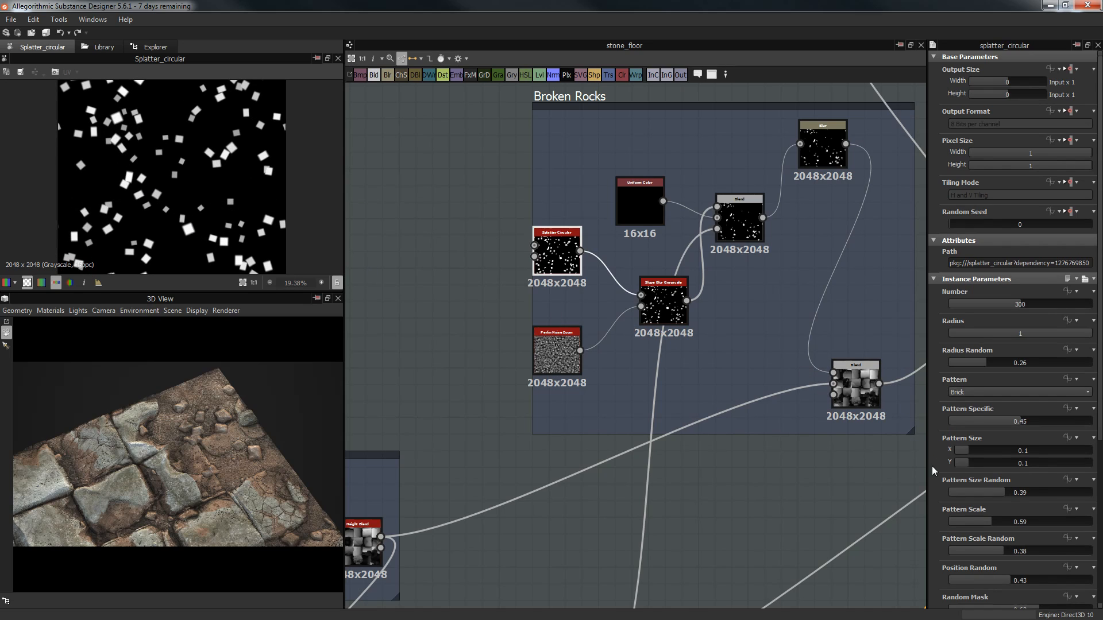
scroll(933, 466, down, 4)
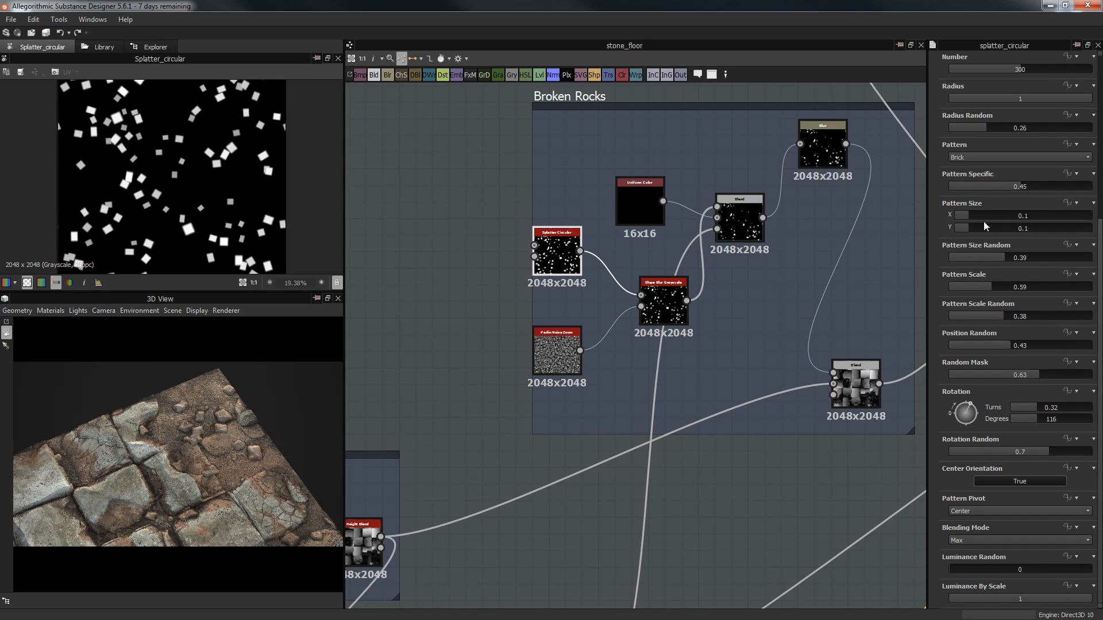
Step: Preview the Slope Blur Grayscale node in Broken Rocks and inspect the chipped rock shapes up close
mouse_move(744, 296)
middle_down()
mouse_move(712, 293)
mouse_move(728, 299)
middle_up()
double_click(648, 310)
scroll(160, 185, up, 3)
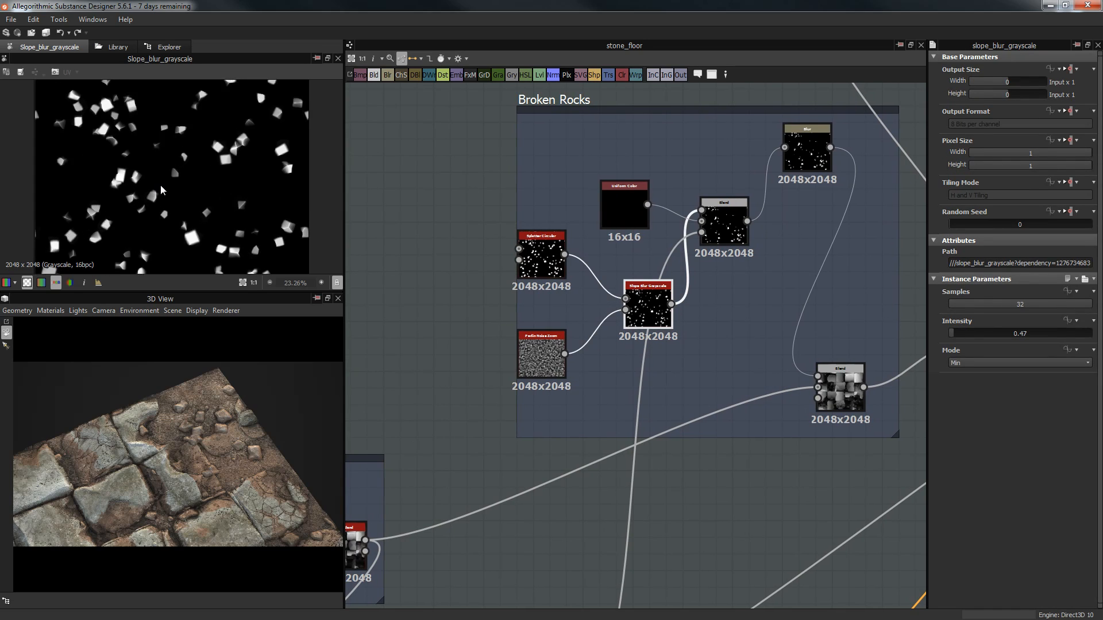
middle_drag(243, 183, 203, 107)
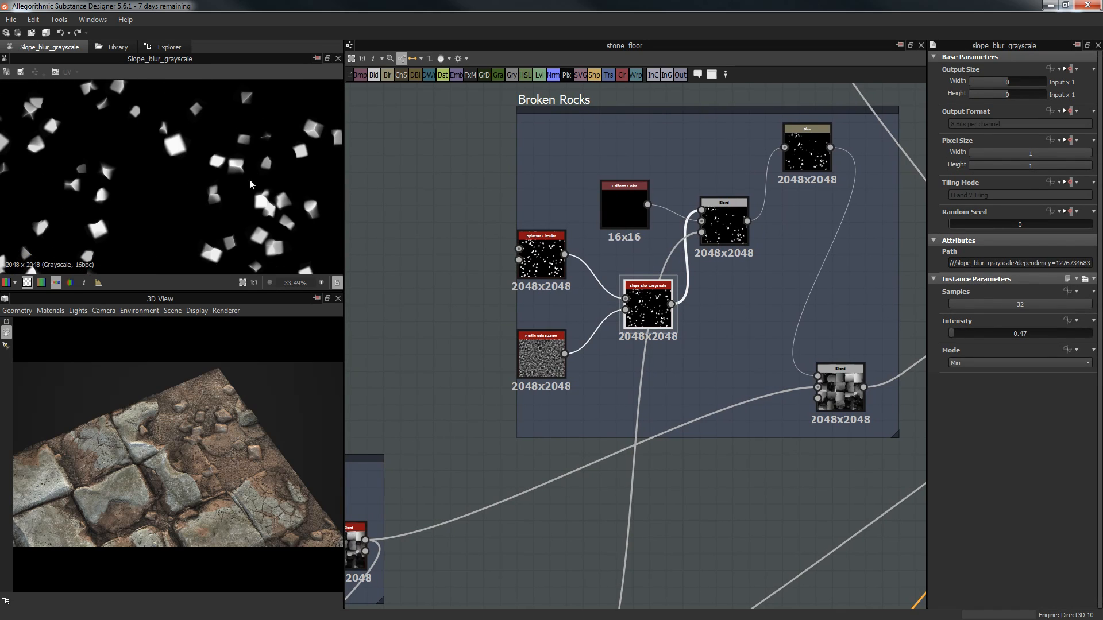
Step: Compare the Perlin Noise Zoom node's noise with the Slope Blur Grayscale result it distorts
double_click(545, 355)
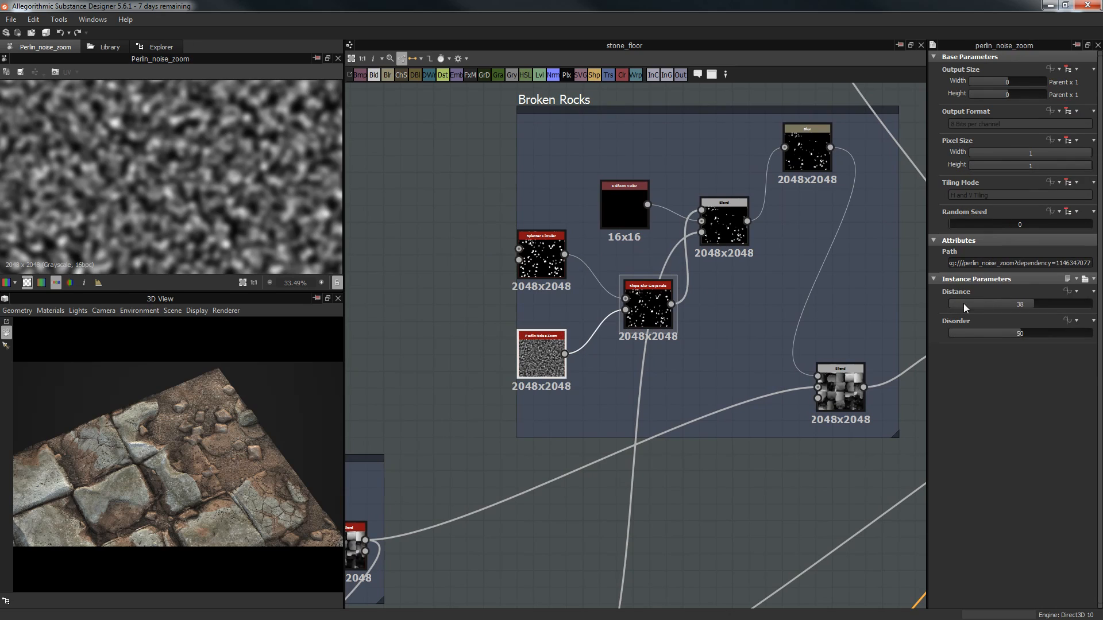
scroll(211, 187, down, 3)
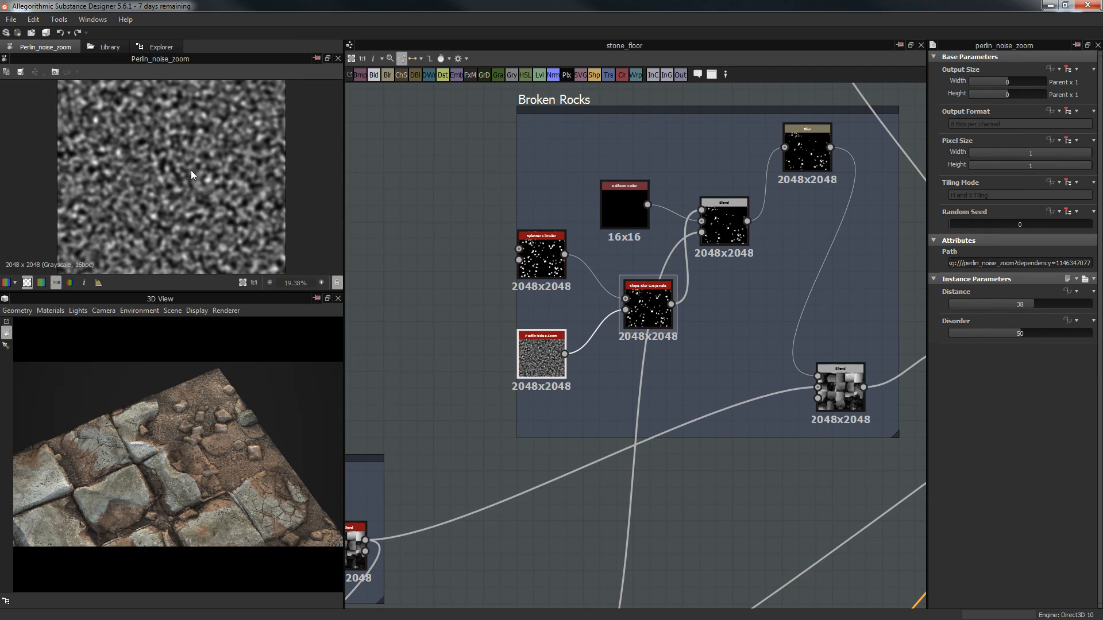
double_click(648, 304)
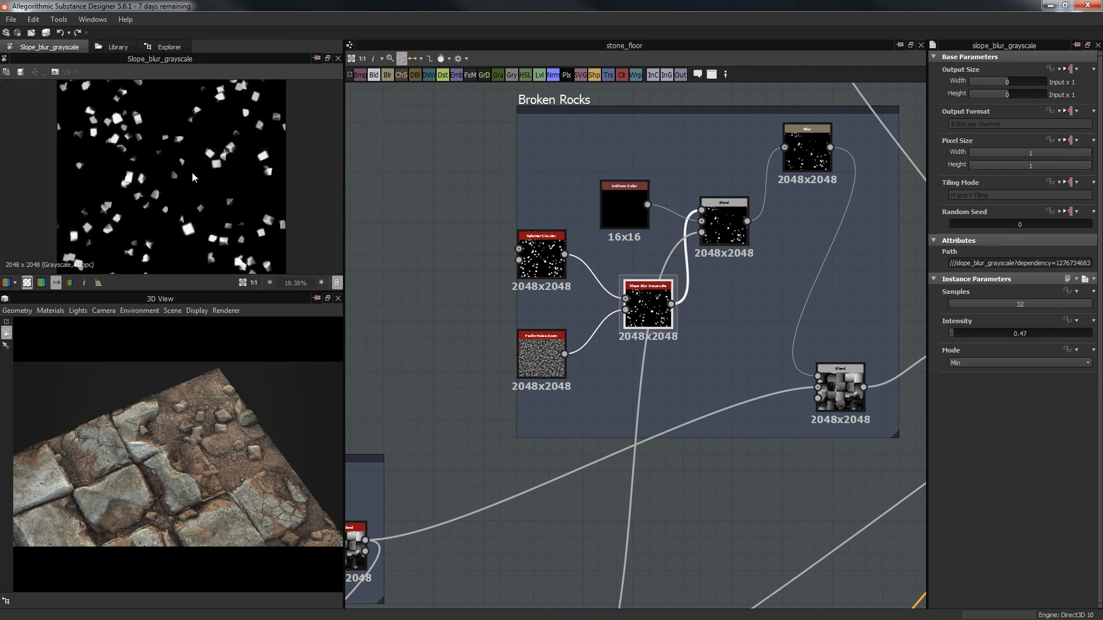
scroll(245, 165, up, 5)
scroll(245, 165, up, 1)
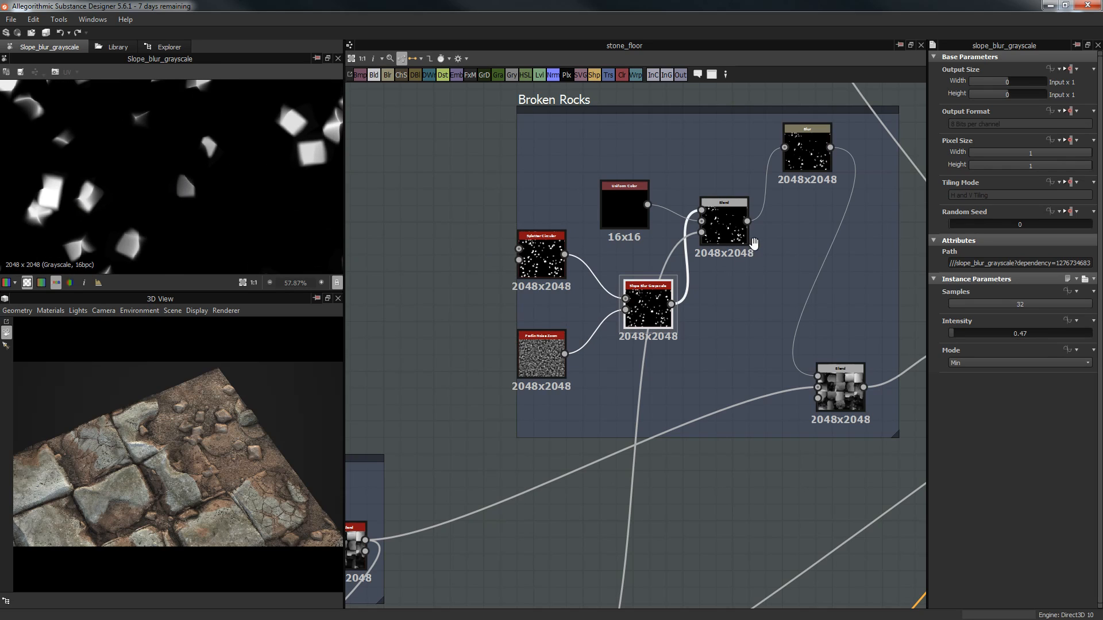
Step: Move the Blend node that masks the rocks down beside the Slope Blur Grayscale node
middle_drag(753, 250, 726, 272)
drag(694, 278, 710, 370)
scroll(697, 347, down, 4)
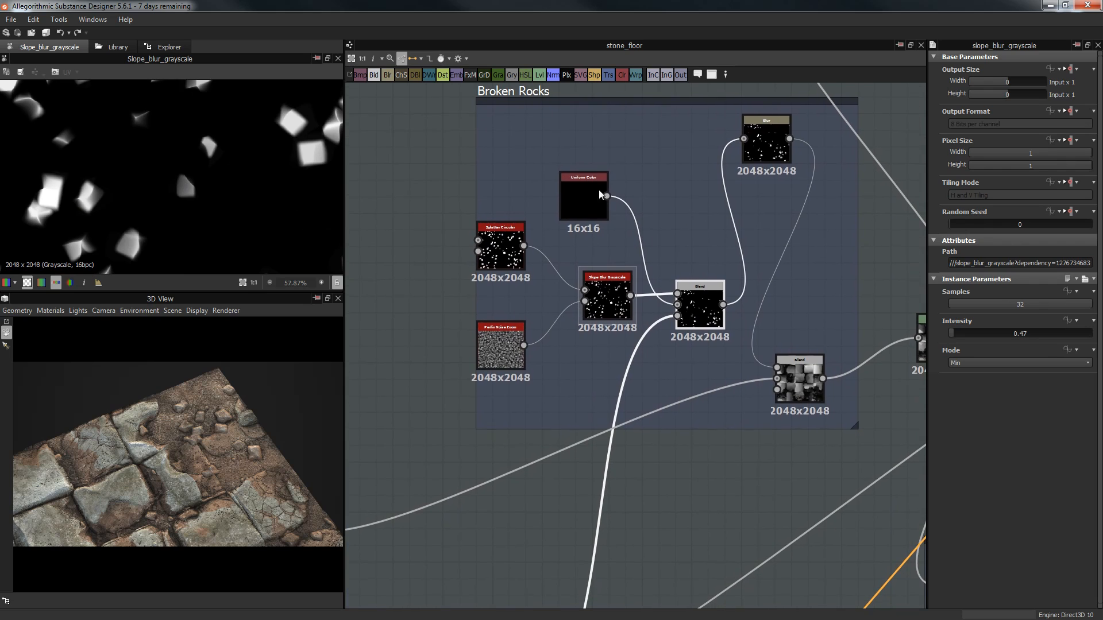
Step: Preview the Blur HQ Grayscale output of the Ground Mask and the Broken Rocks Blend that uses it as a mask
middle_drag(696, 346, 705, 268)
double_click(611, 456)
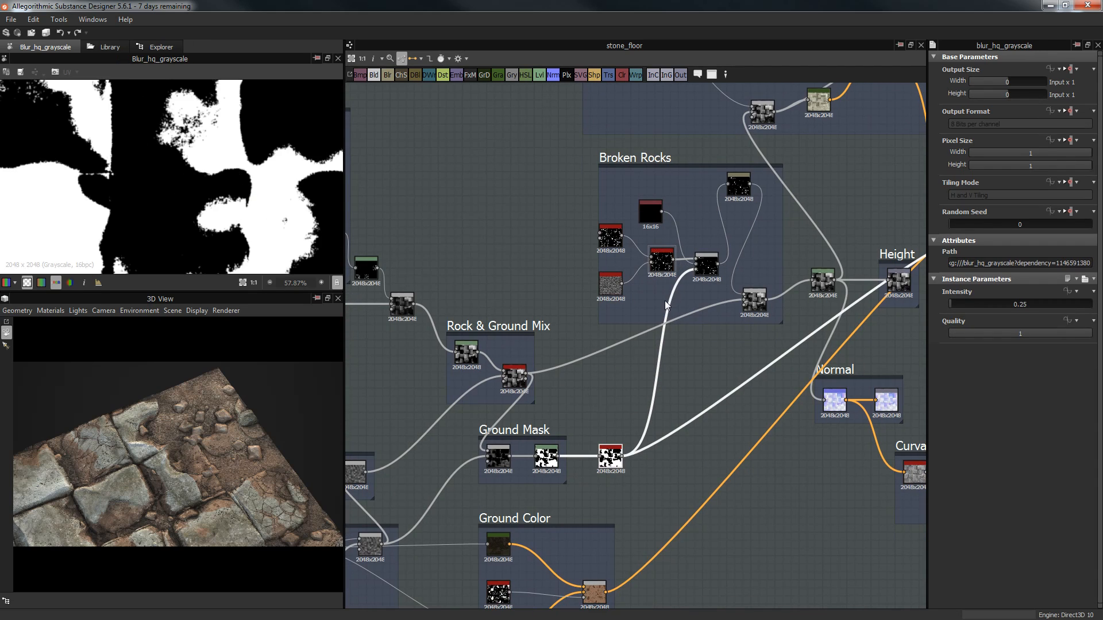
double_click(711, 268)
scroll(158, 166, down, 6)
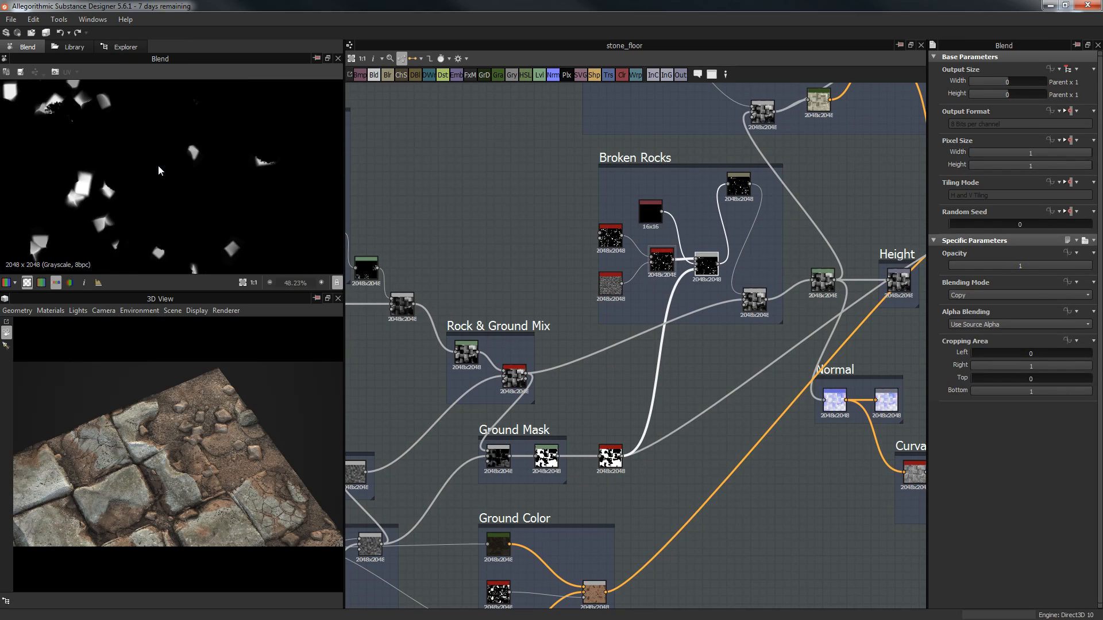
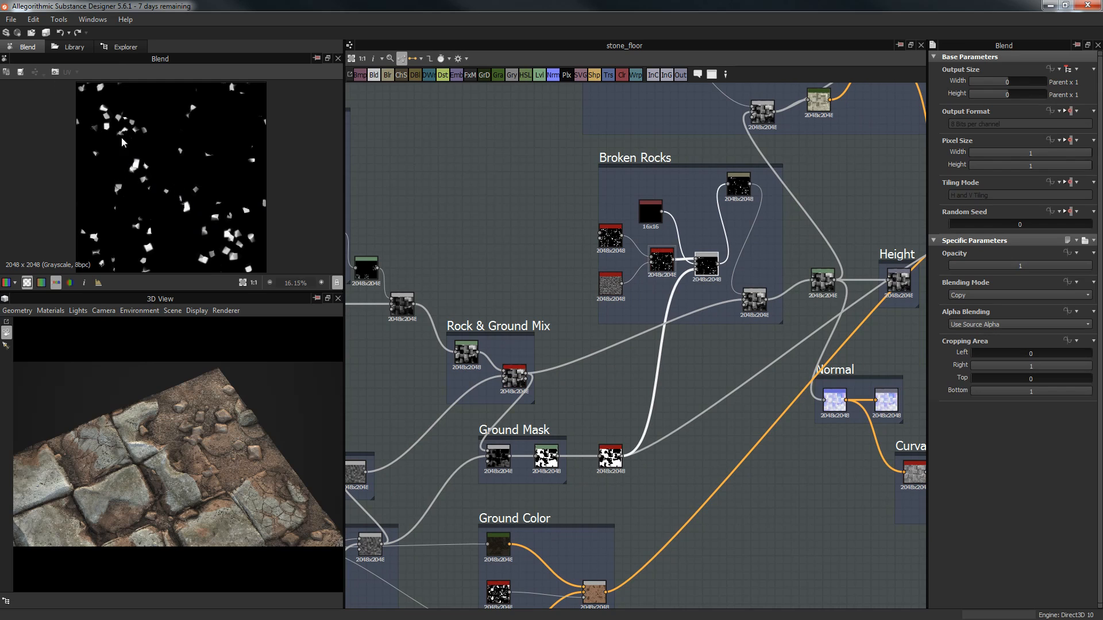
Step: Inspect the broken rocks lying on the ground between the paving stones in the 3D preview
drag(211, 460, 213, 430)
middle_drag(731, 330, 647, 348)
drag(284, 455, 249, 452)
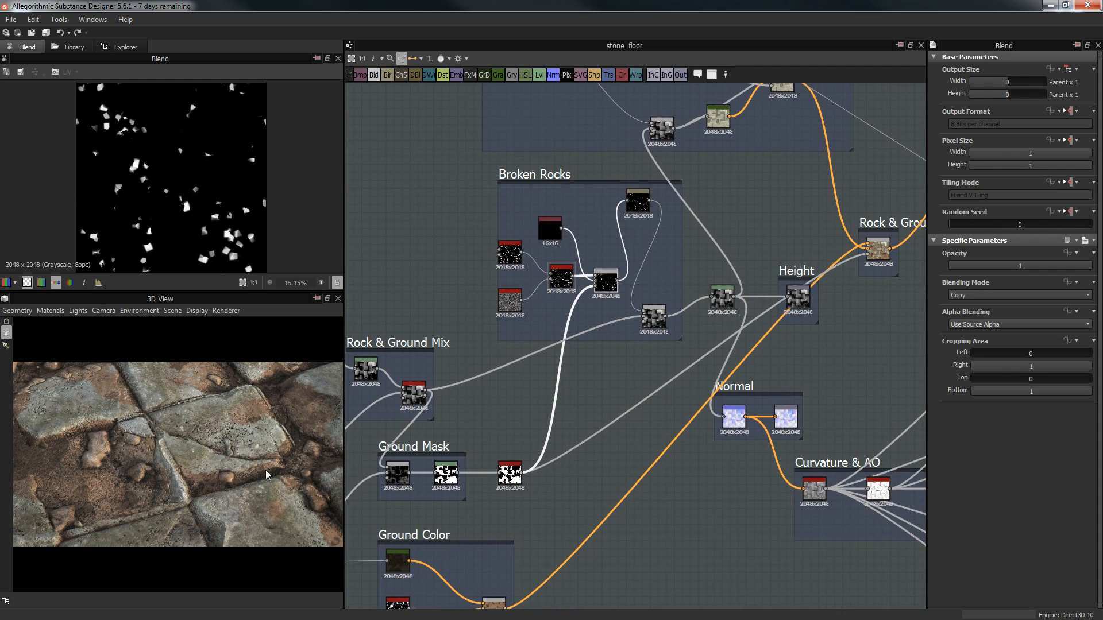
middle_drag(265, 469, 214, 484)
middle_drag(543, 377, 513, 391)
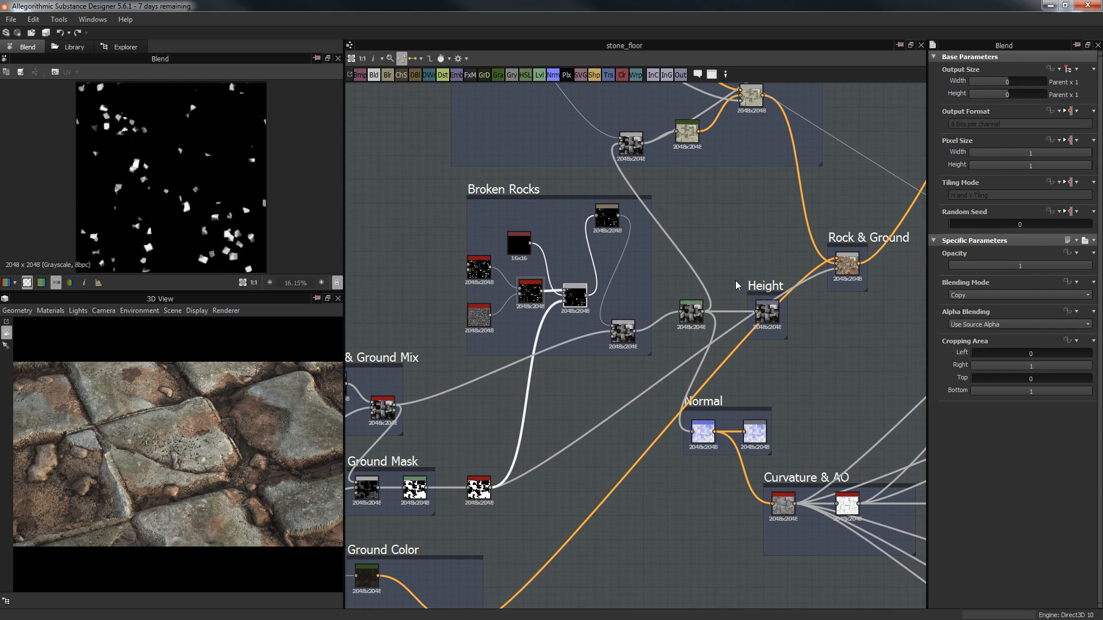
Step: Move the Blur node down between the two Blend nodes in Broken Rocks and preview its softened rocks up close
scroll(661, 256, up, 5)
click(571, 187)
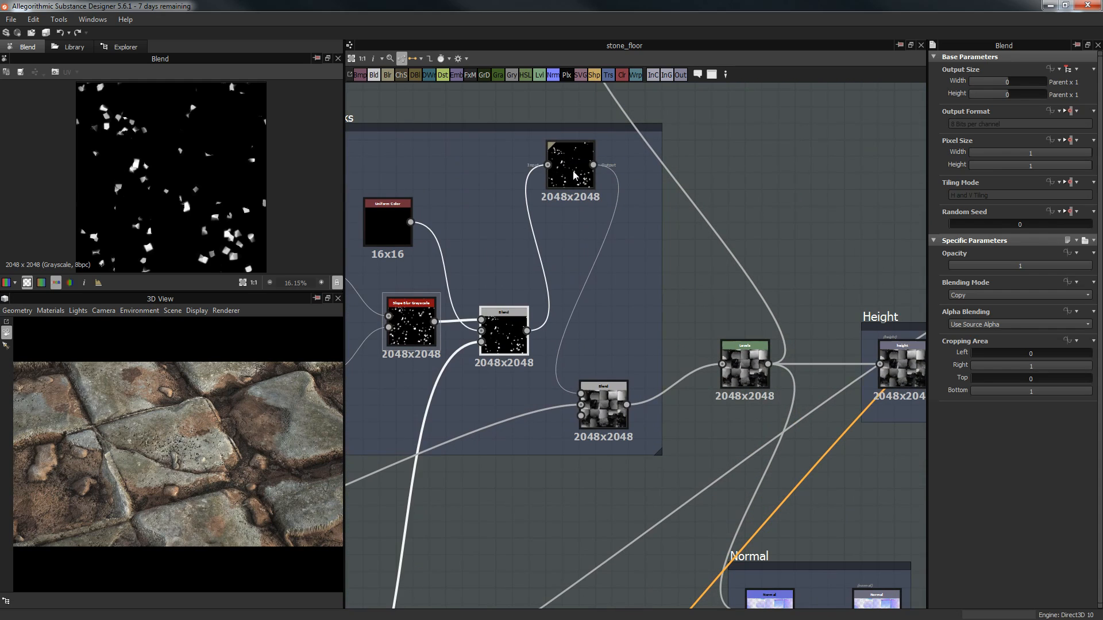
drag(571, 187, 571, 304)
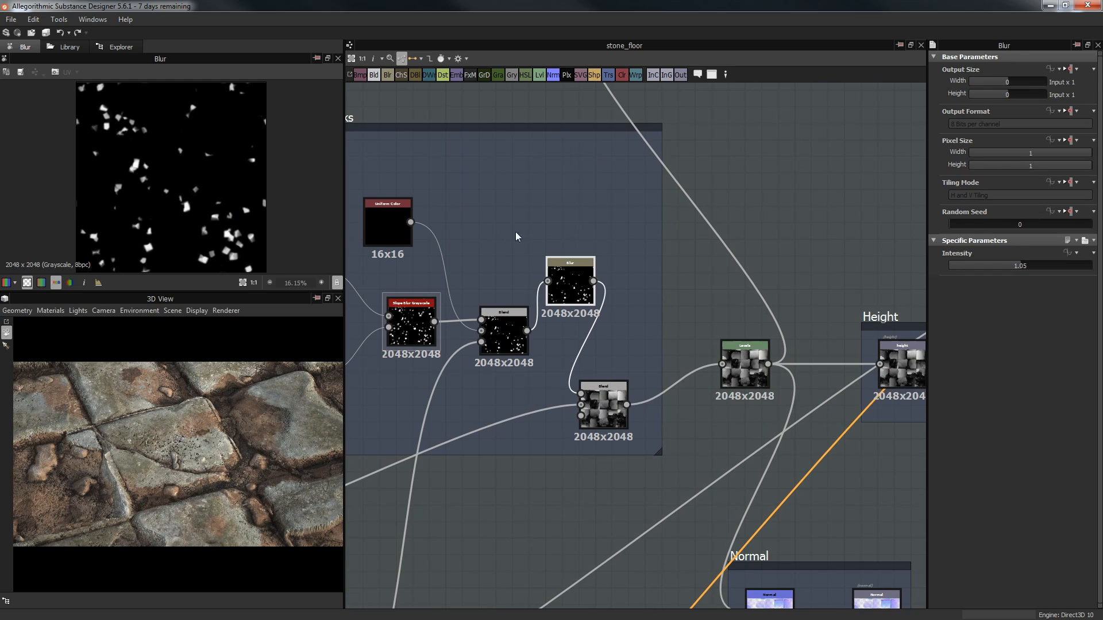
scroll(195, 199, up, 1)
scroll(142, 201, up, 5)
scroll(203, 155, up, 5)
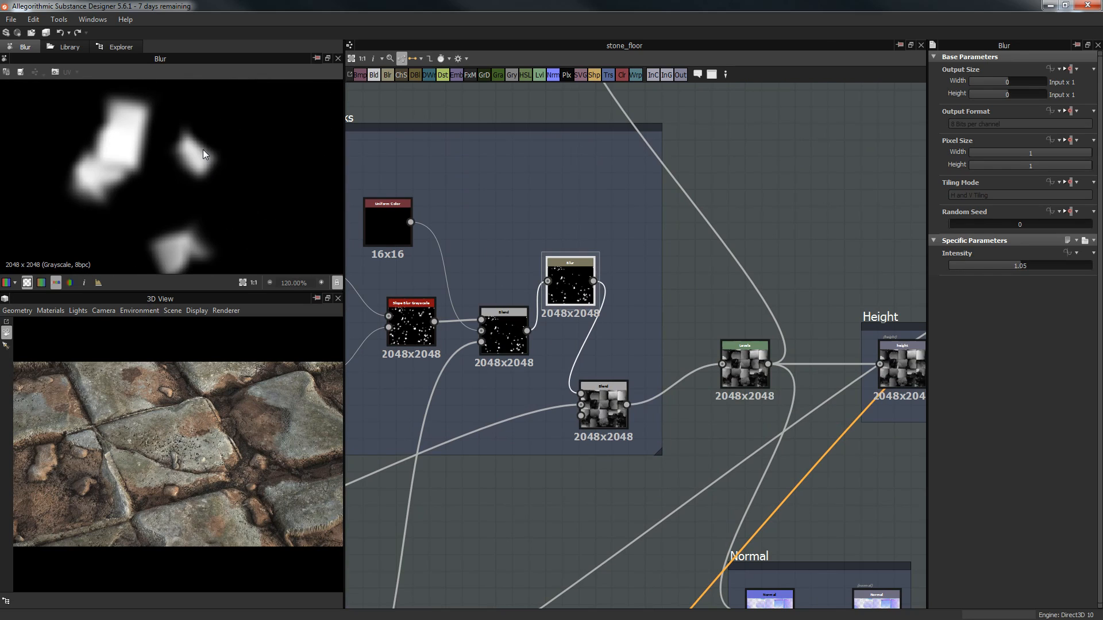
Step: Open the final Blend node in Broken Rocks and review its output, opacity and blending mode
middle_drag(596, 345, 672, 297)
click(675, 361)
scroll(553, 456, down, 2)
scroll(553, 453, down, 3)
middle_drag(527, 342, 579, 308)
scroll(546, 431, up, 3)
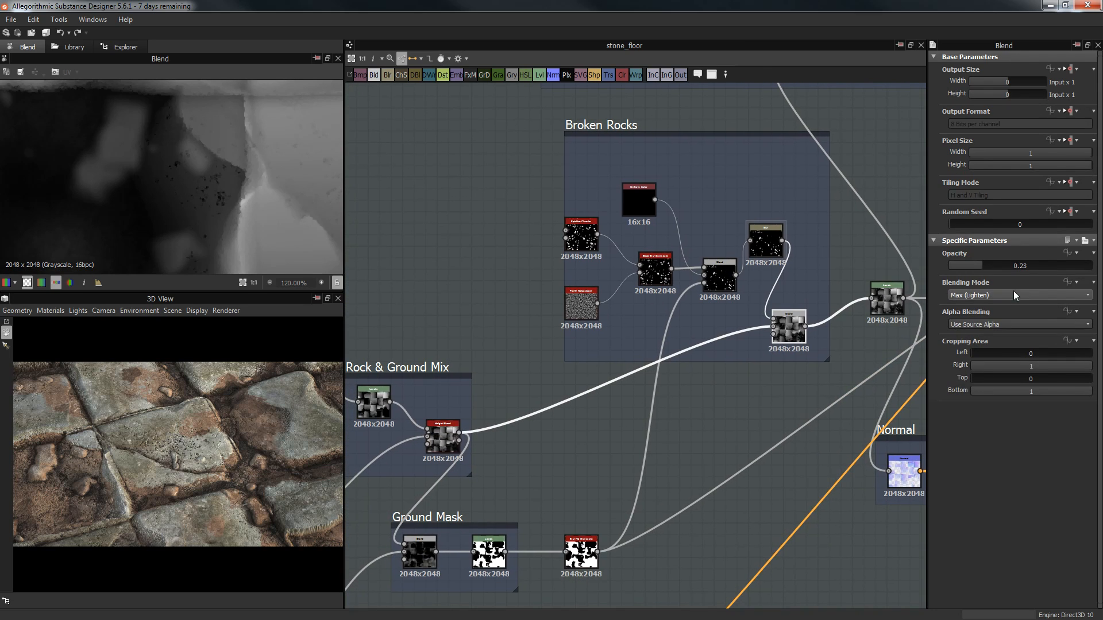
Step: Compare the Height Blend output of Rock & Ground Mix with the final Broken Rocks Blend across the whole tile
double_click(442, 440)
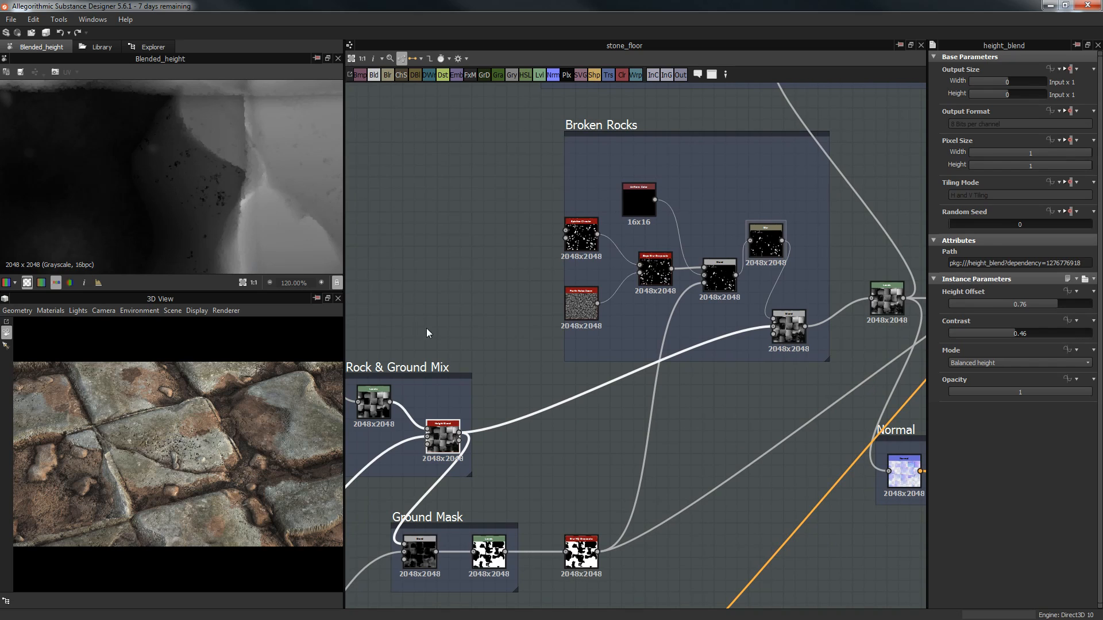
middle_drag(431, 327, 500, 299)
middle_drag(662, 364, 500, 382)
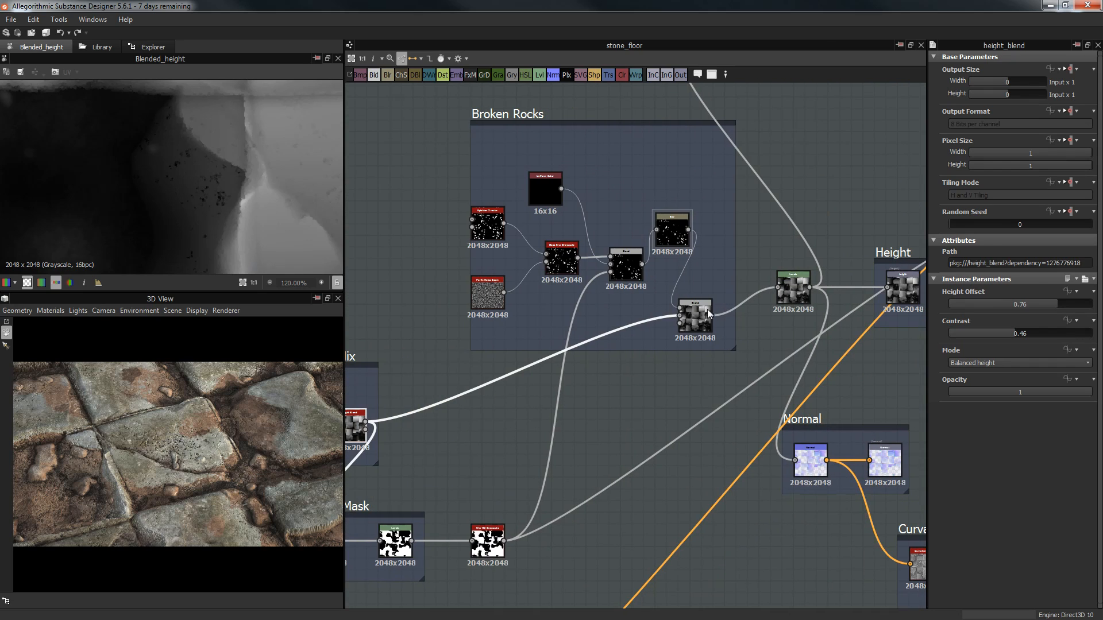
double_click(709, 314)
scroll(148, 166, down, 8)
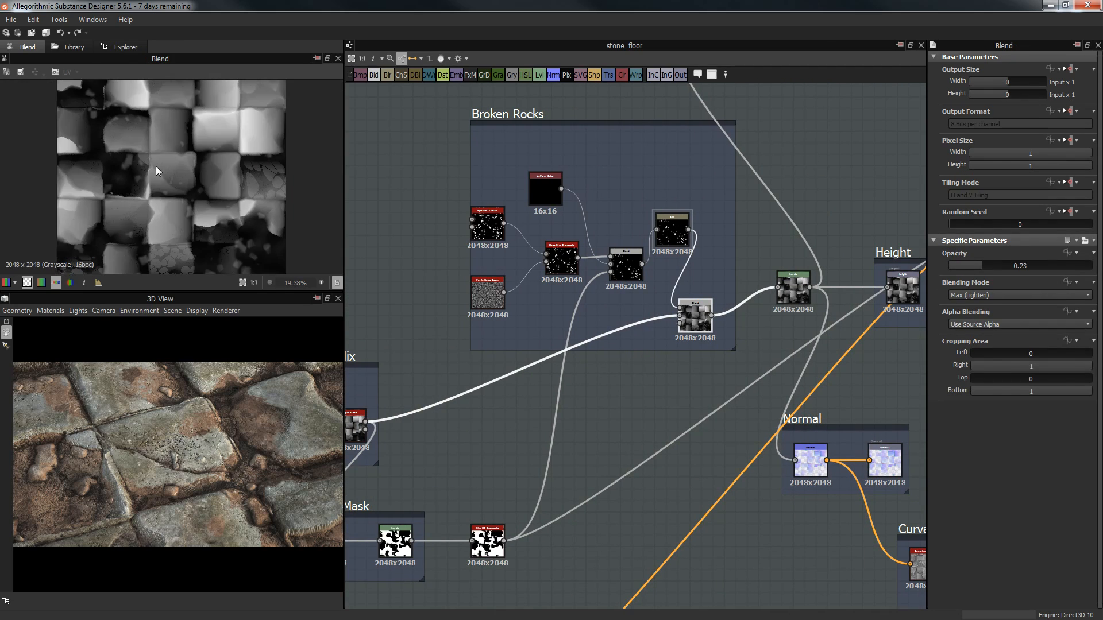
scroll(156, 170, down, 2)
Step: Preview the Levels node that follows Broken Rocks and check its output and histogram
middle_drag(790, 293, 699, 298)
click(698, 298)
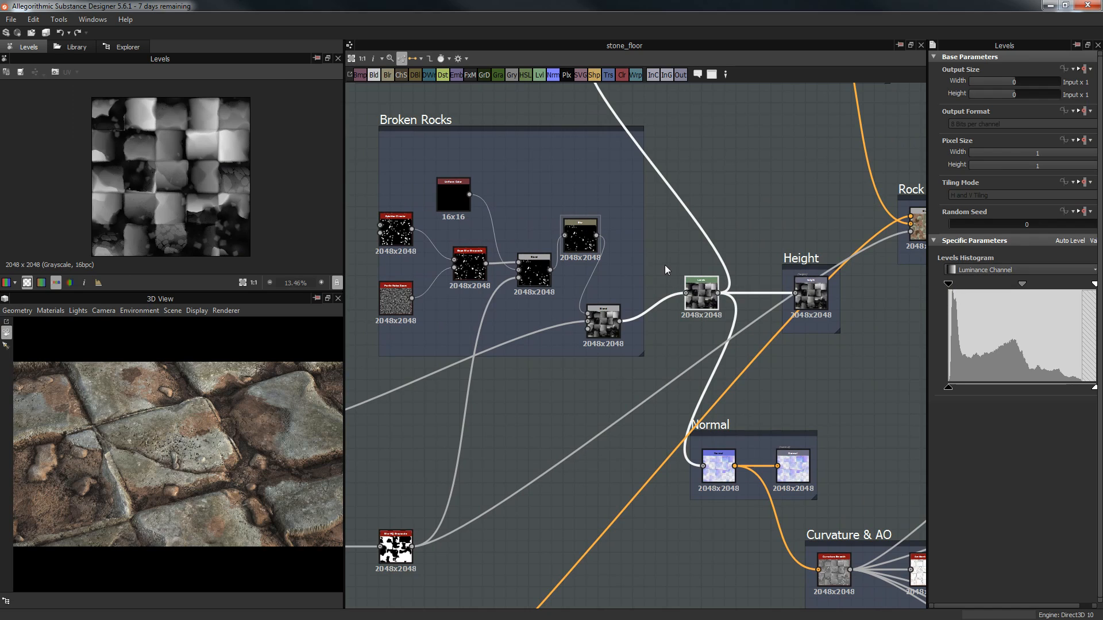
middle_drag(709, 252, 714, 262)
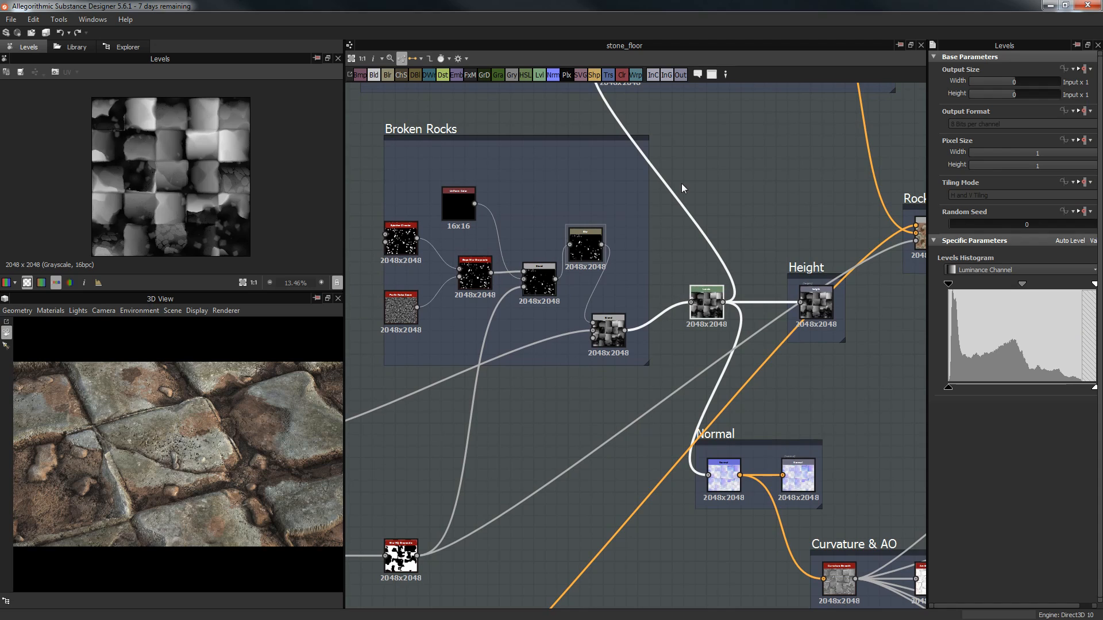
drag(674, 258, 662, 280)
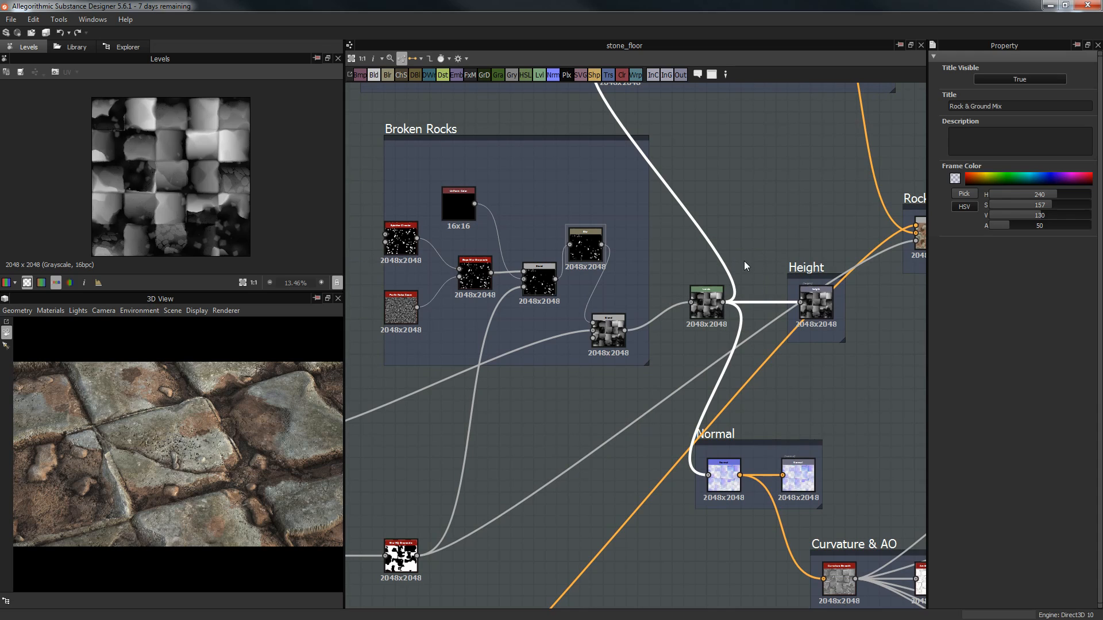
Step: Preview the Normal node's map, followed by the height output node
middle_drag(689, 220, 699, 331)
click(714, 393)
middle_drag(761, 282, 705, 188)
middle_drag(789, 410, 778, 281)
middle_drag(717, 347, 694, 303)
double_click(652, 335)
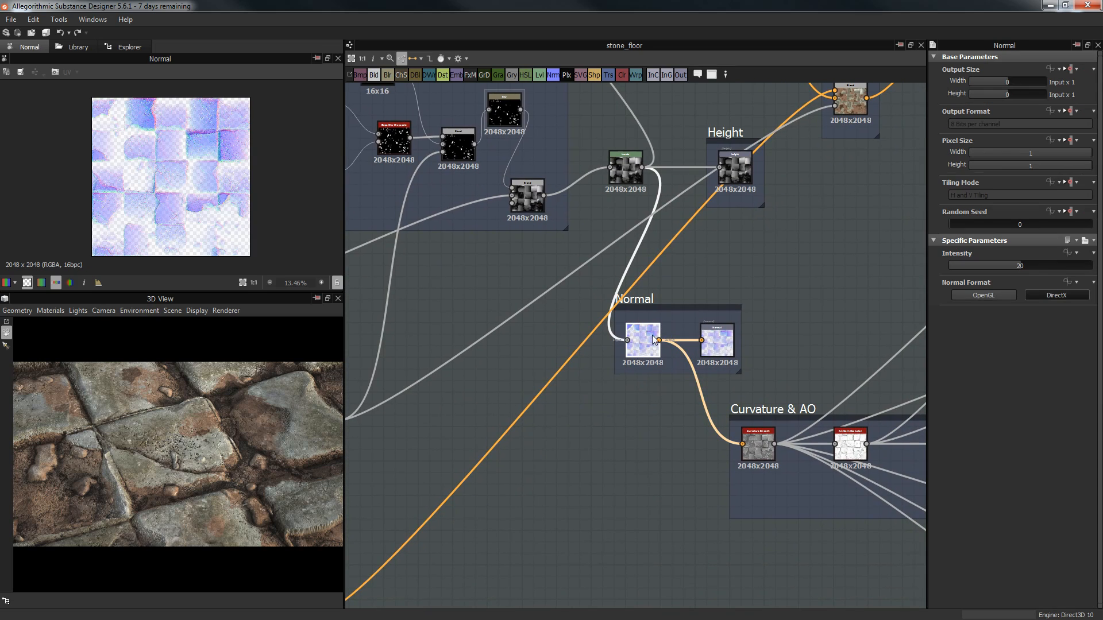
double_click(735, 176)
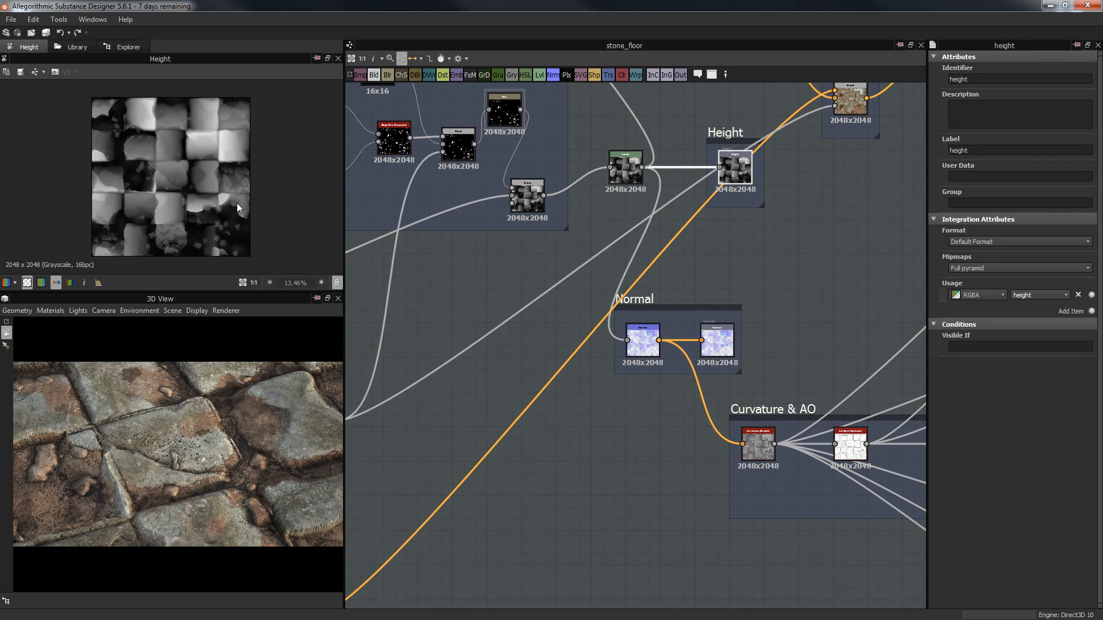
Step: Review the Normal node's intensity and format parameters and the attributes of the normal output node
middle_drag(789, 279, 763, 269)
double_click(617, 333)
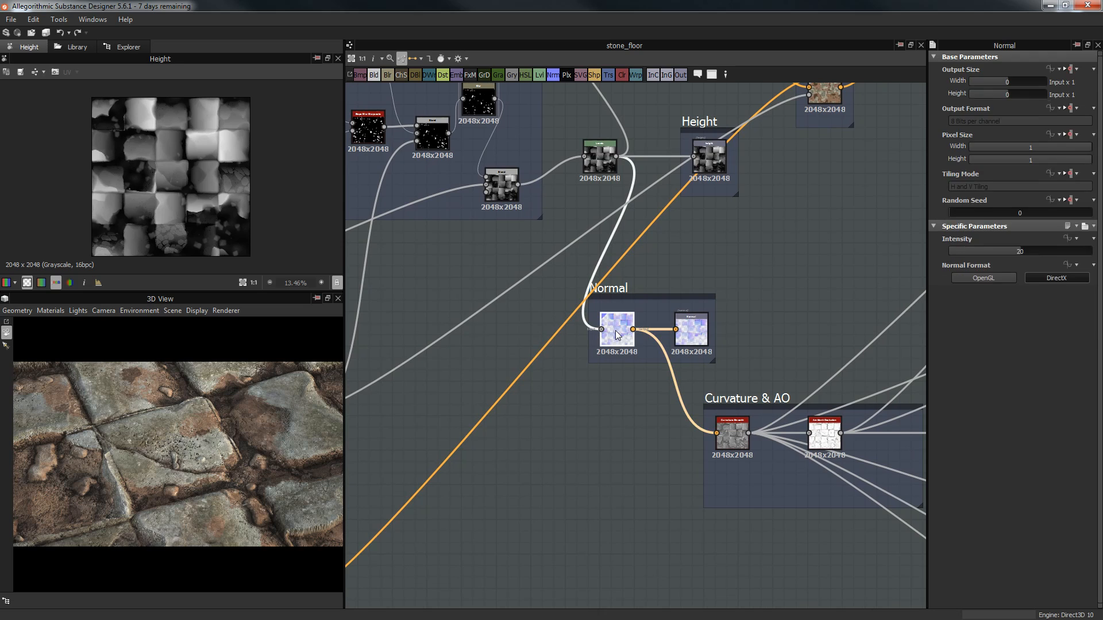
scroll(226, 206, up, 3)
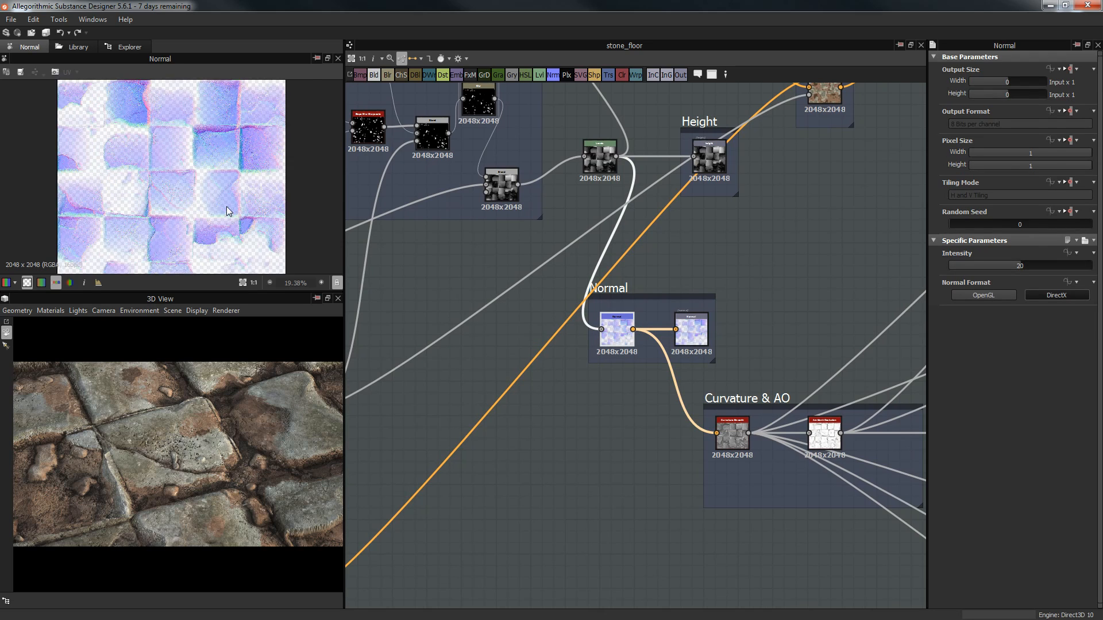
middle_drag(797, 253, 781, 234)
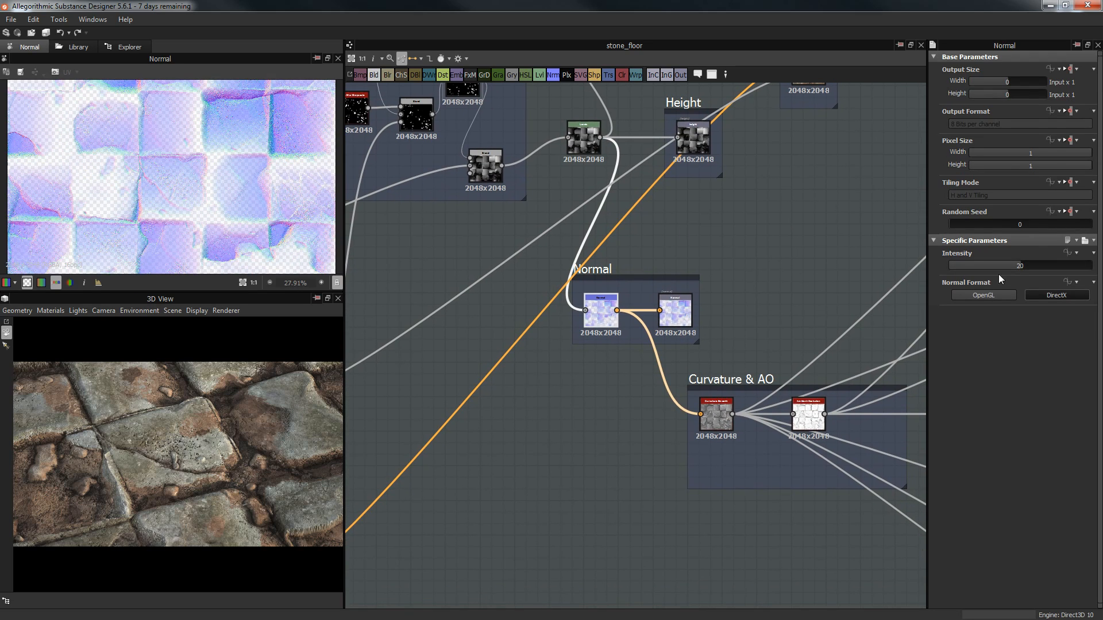
click(673, 315)
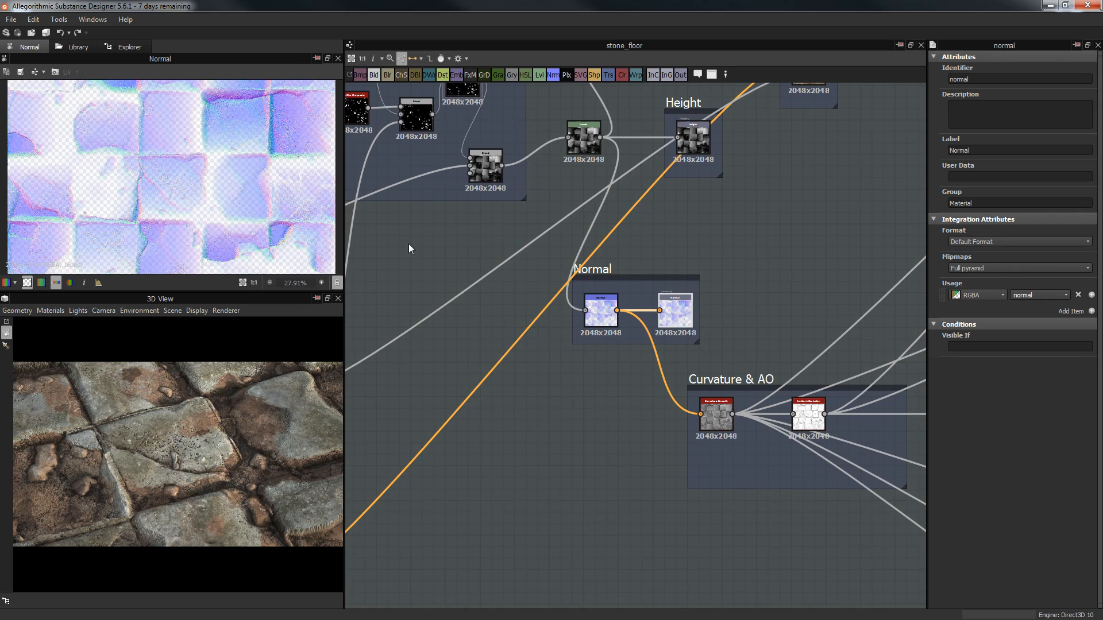
Step: Select the Normal node again and examine the surface detail of its normal map close up
click(600, 320)
scroll(211, 454, up, 5)
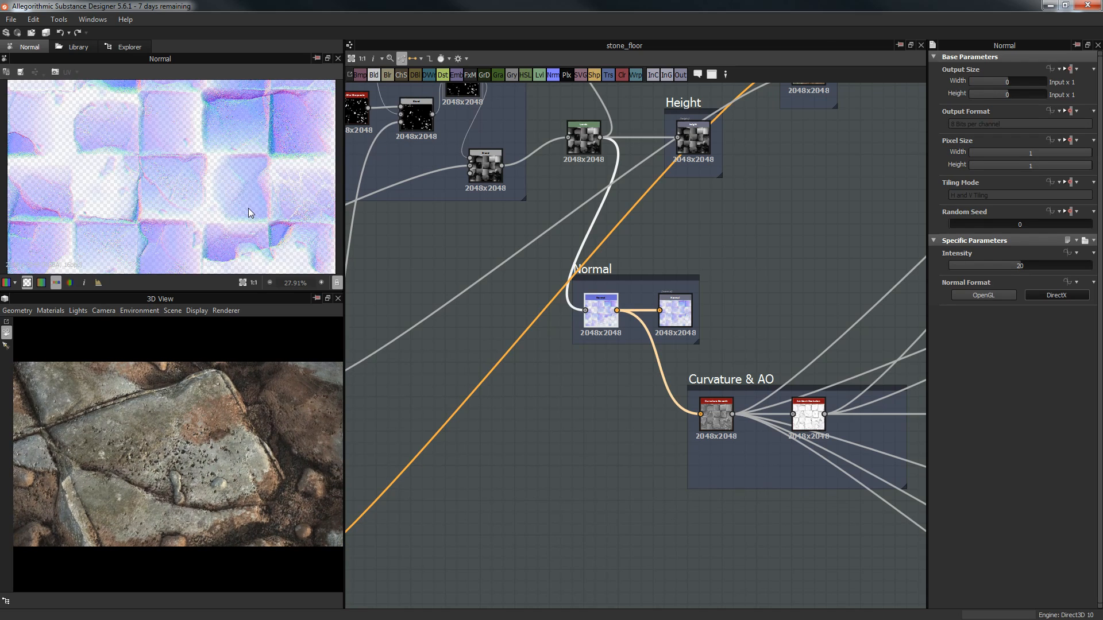
middle_drag(248, 212, 185, 177)
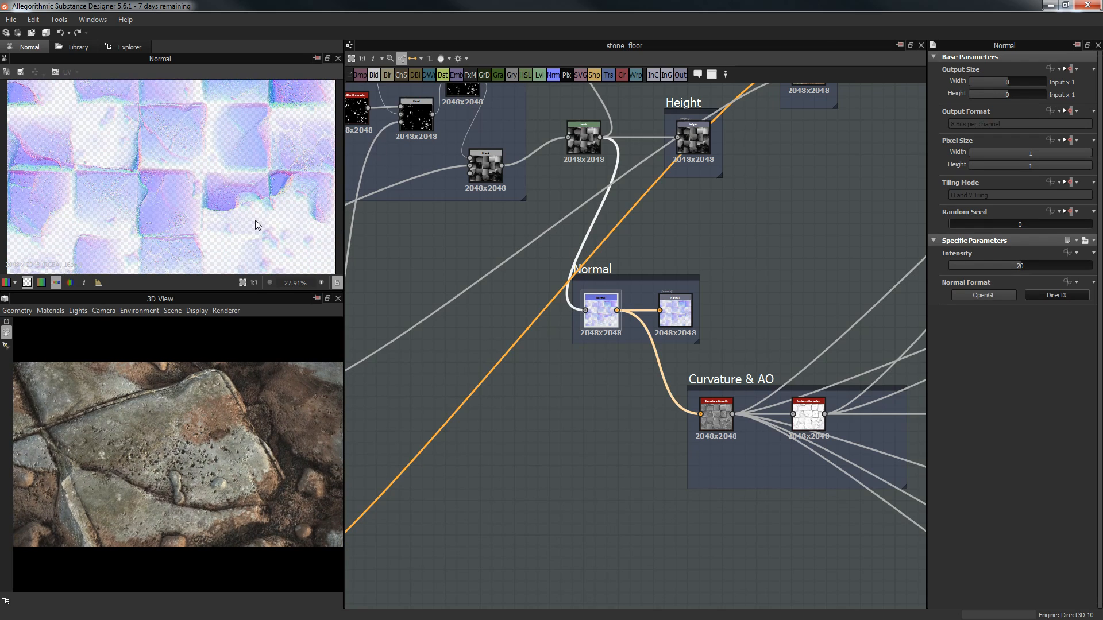
scroll(255, 220, up, 8)
middle_drag(277, 170, 254, 240)
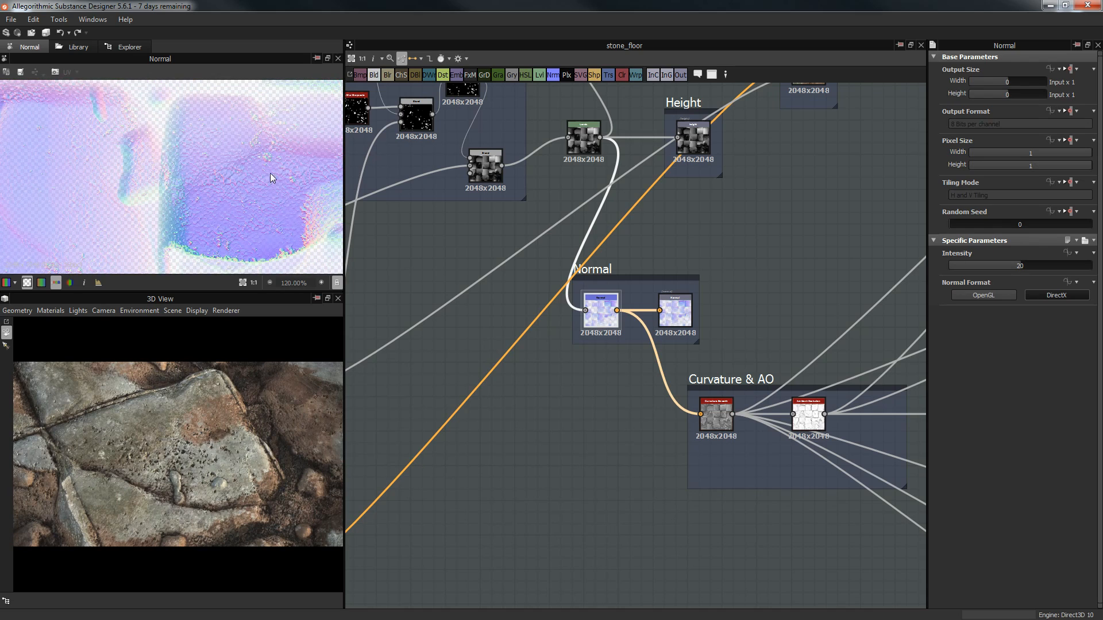
Step: Examine the stone edges in the 3D preview and survey the graph from Egde rough out to the Ground groups
drag(230, 413, 202, 505)
scroll(636, 303, up, 1)
scroll(644, 310, down, 5)
middle_drag(562, 340, 648, 348)
middle_drag(435, 328, 467, 297)
middle_drag(613, 277, 799, 293)
scroll(728, 305, down, 2)
middle_drag(514, 299, 544, 263)
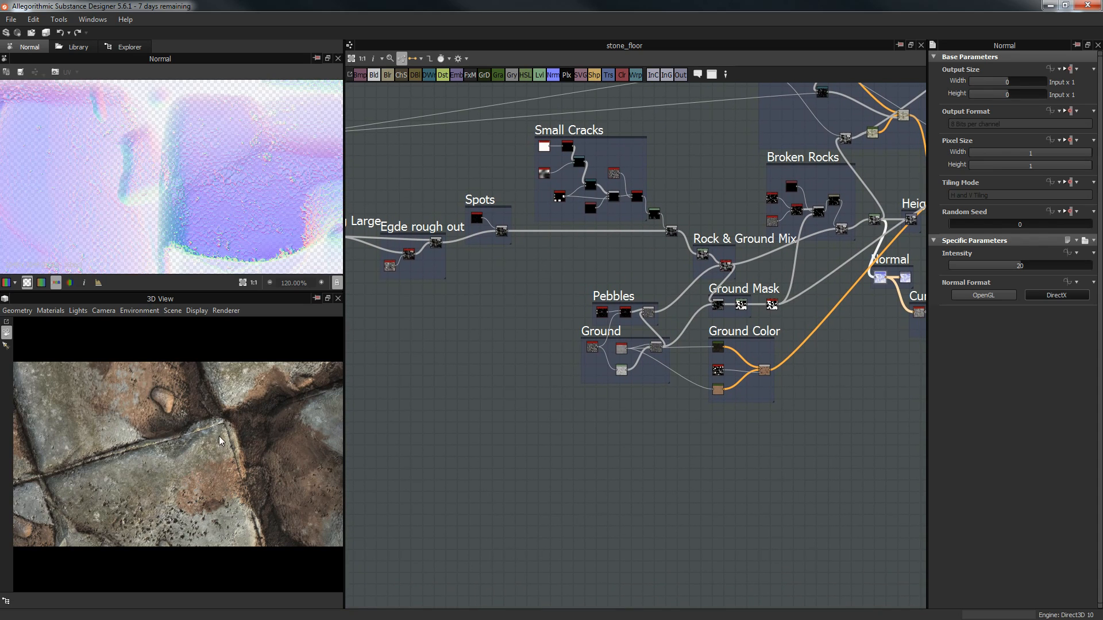
Step: Examine the stone surfaces in the 3D preview from afar and close up, and look over the graph around the Normal group
scroll(220, 440, down, 5)
drag(227, 447, 223, 391)
middle_drag(673, 273, 488, 276)
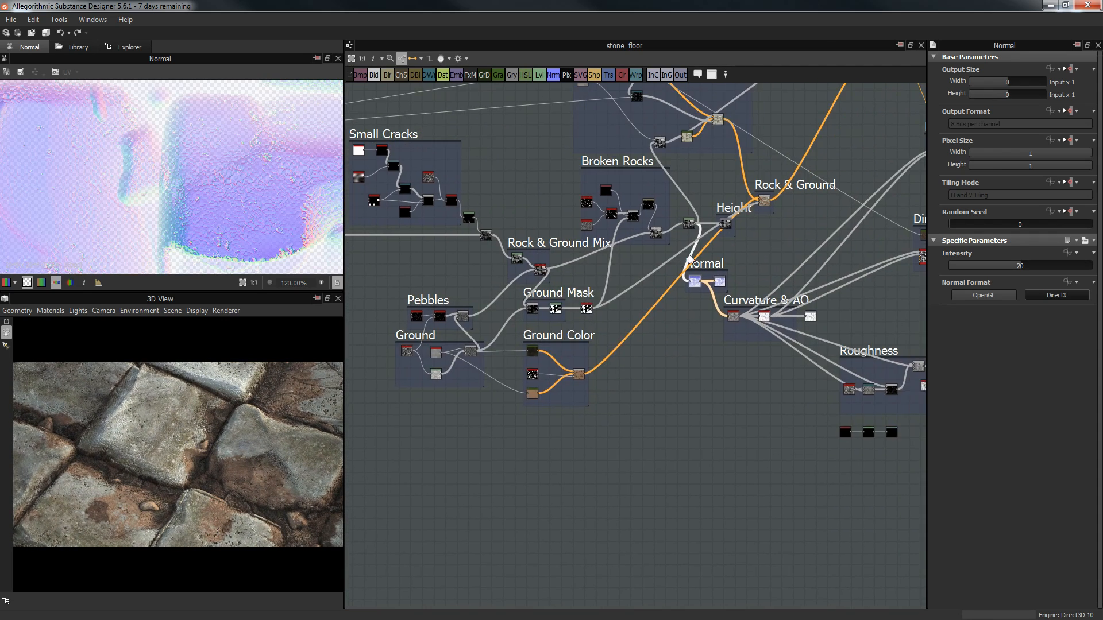
scroll(681, 259, up, 1)
scroll(193, 418, up, 2)
scroll(193, 418, up, 2)
drag(193, 418, 197, 451)
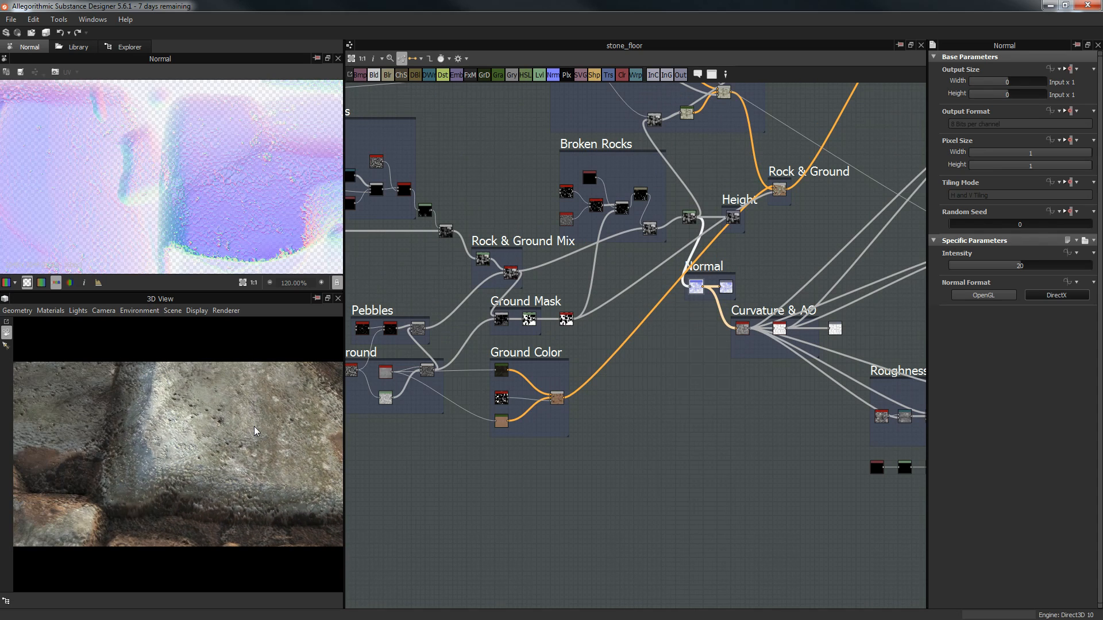
scroll(254, 426, down, 3)
middle_drag(729, 348, 675, 365)
scroll(675, 366, up, 3)
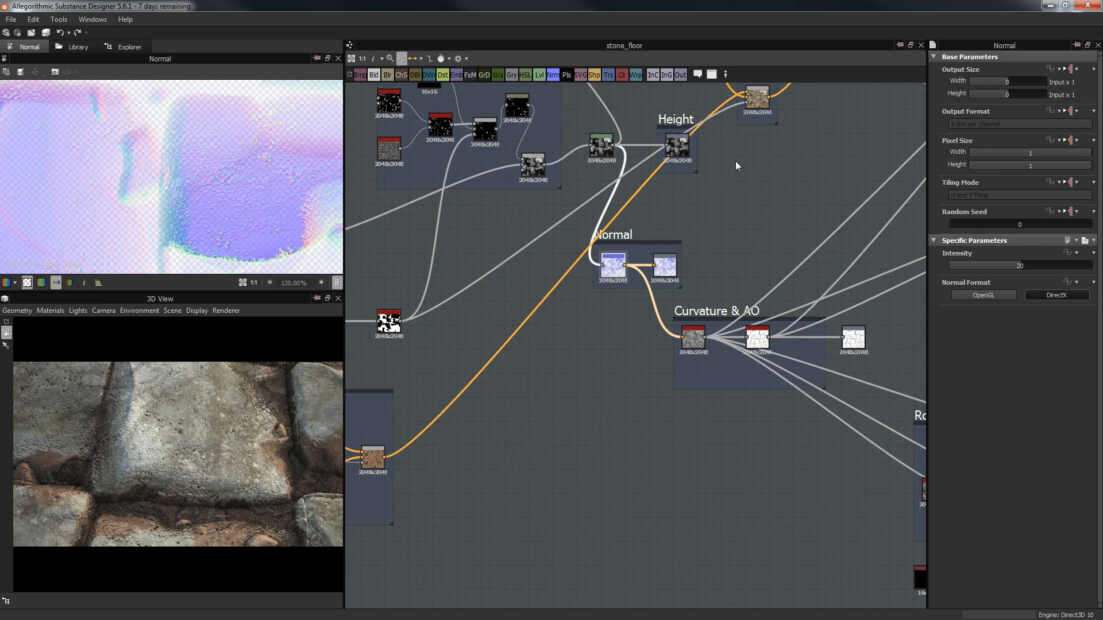
Step: Trace the graph from Small Cracks and the Ground groups to the Curvature & AO group, and view the whole normal map
middle_drag(687, 268, 758, 314)
scroll(653, 308, down, 3)
middle_drag(609, 280, 665, 270)
middle_drag(463, 357, 537, 342)
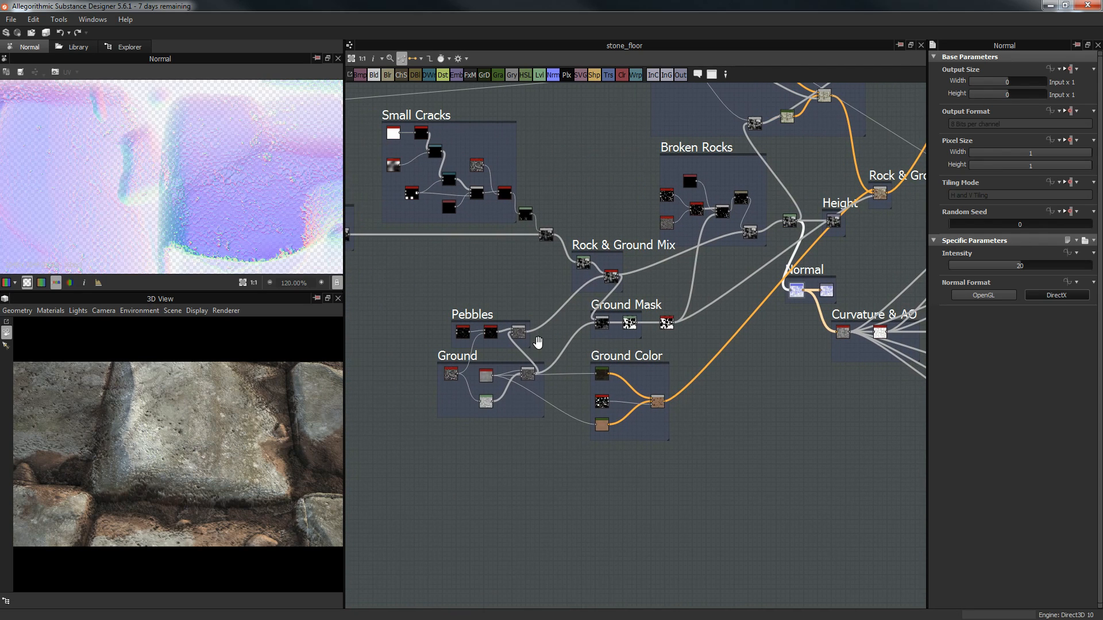
middle_drag(561, 208, 610, 241)
middle_drag(823, 306, 671, 301)
middle_drag(775, 221, 650, 262)
scroll(642, 338, up, 2)
scroll(642, 338, up, 1)
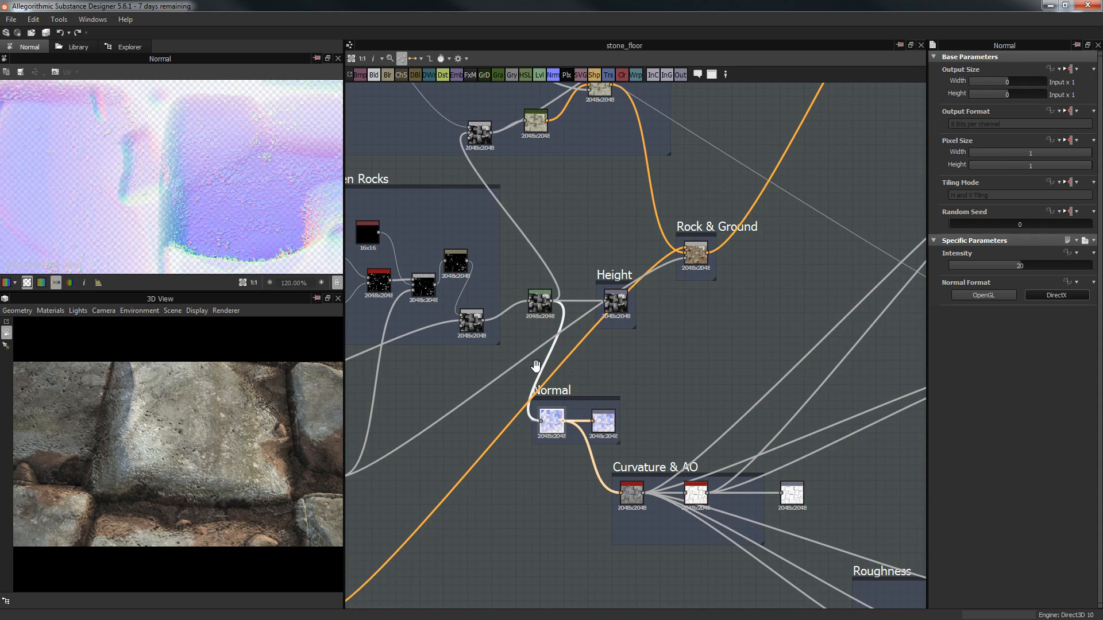
scroll(240, 137, down, 8)
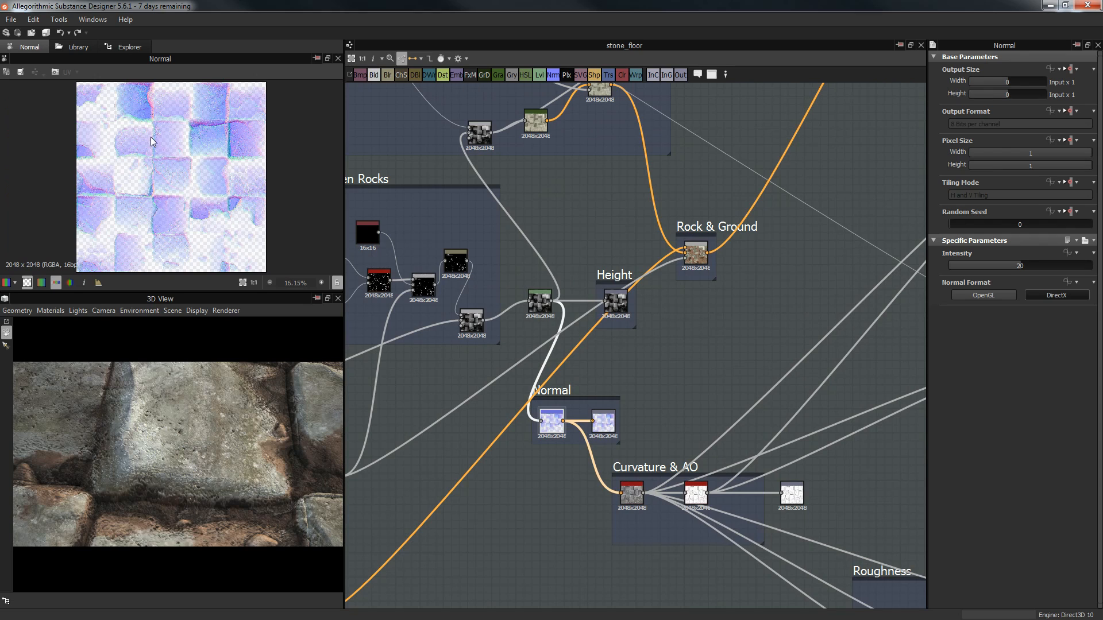
Step: Review the normal output's attributes, preview the curvature_smooth, AO and ambientOcclusion output nodes, and inspect the occlusion map close up
click(603, 421)
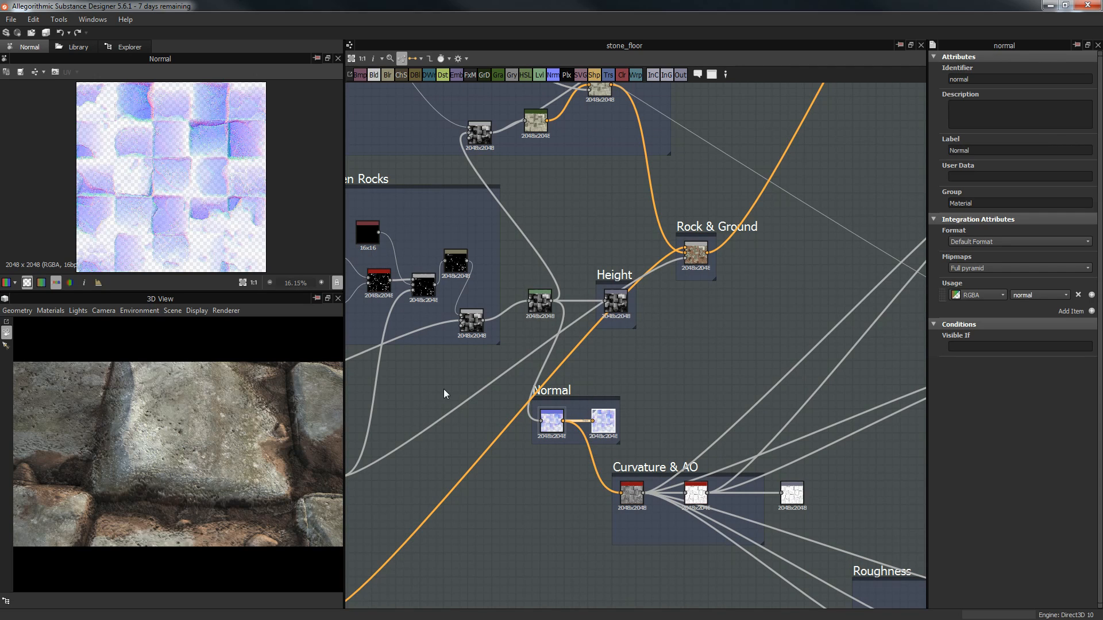
middle_drag(667, 322, 658, 293)
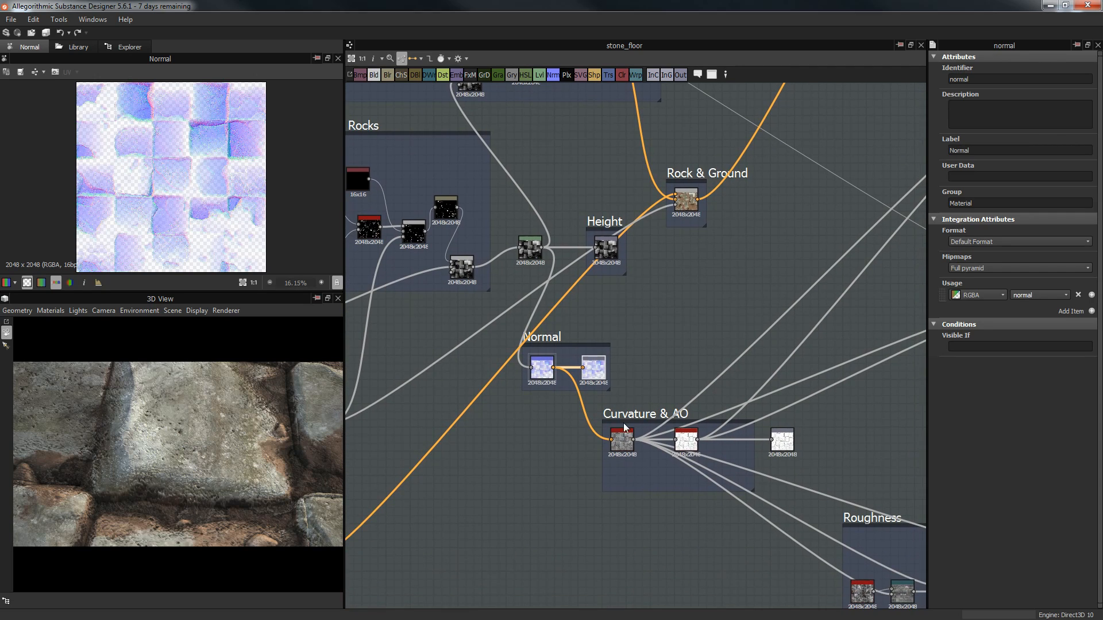
click(674, 442)
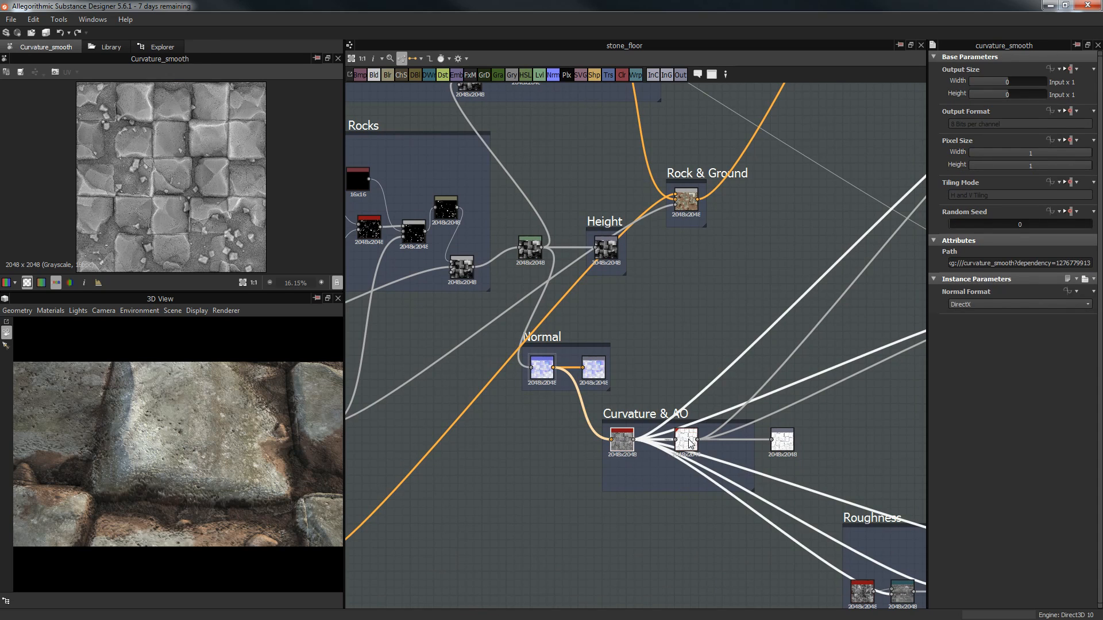
double_click(689, 441)
middle_drag(751, 426, 710, 415)
double_click(740, 432)
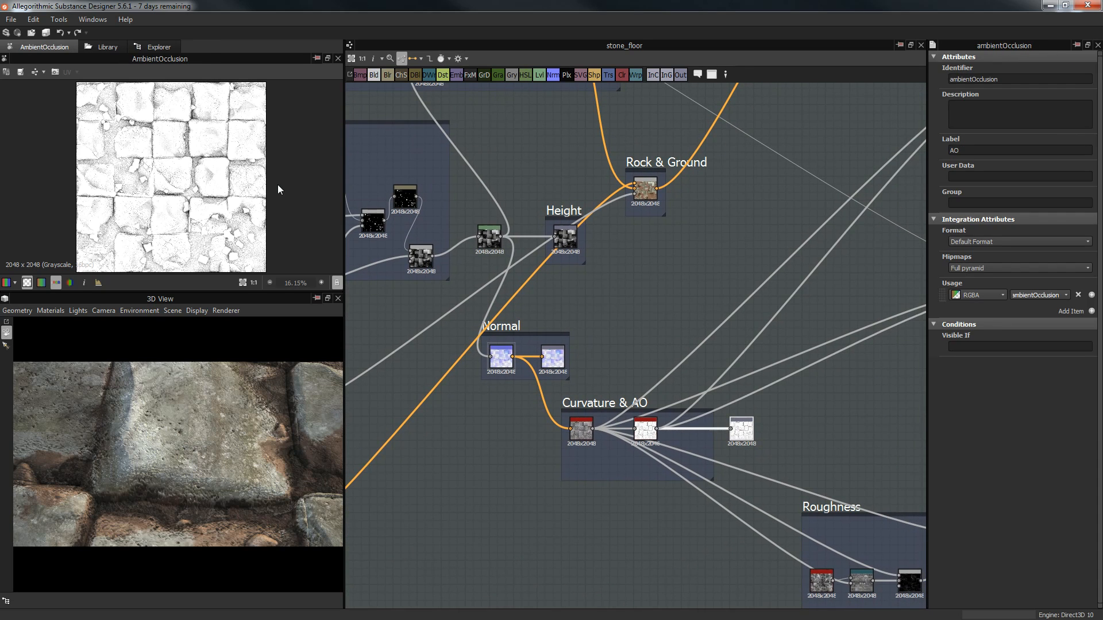
scroll(279, 185, up, 8)
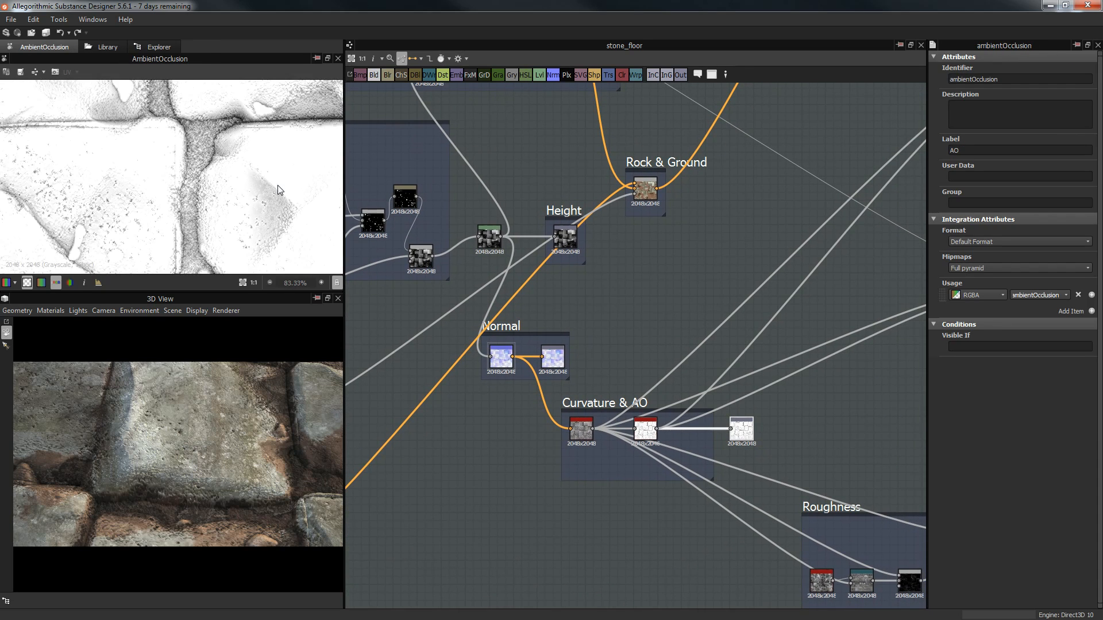
scroll(278, 185, down, 1)
Step: Insert a Levels node between the AO node and its output, brighten its midtones, and check the stones in the 3D preview
middle_drag(727, 319, 681, 291)
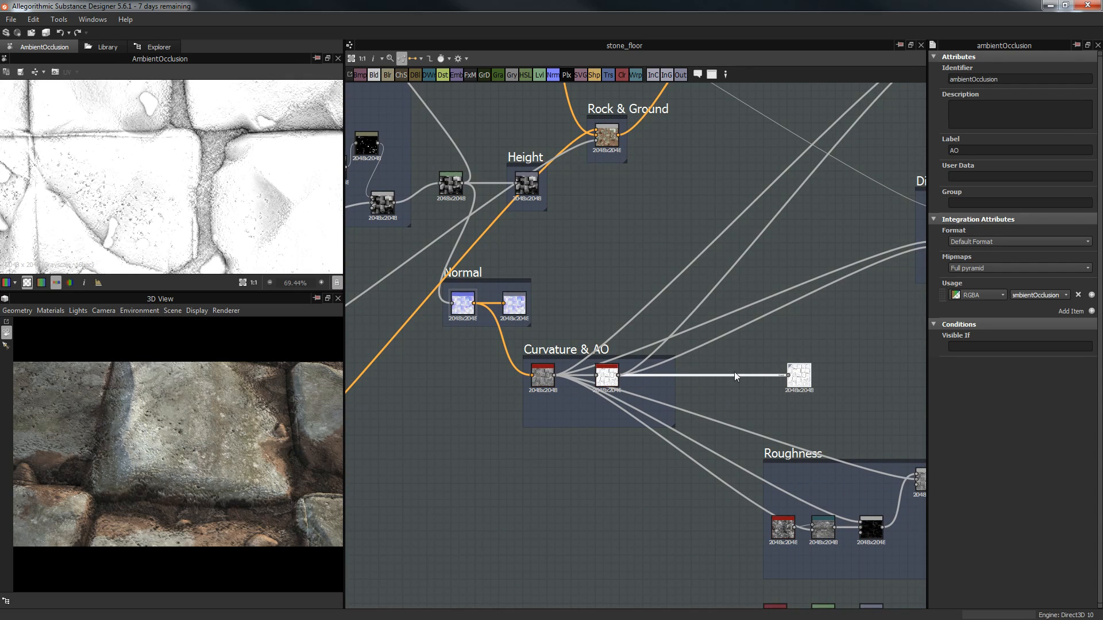
key(space)
text(level)
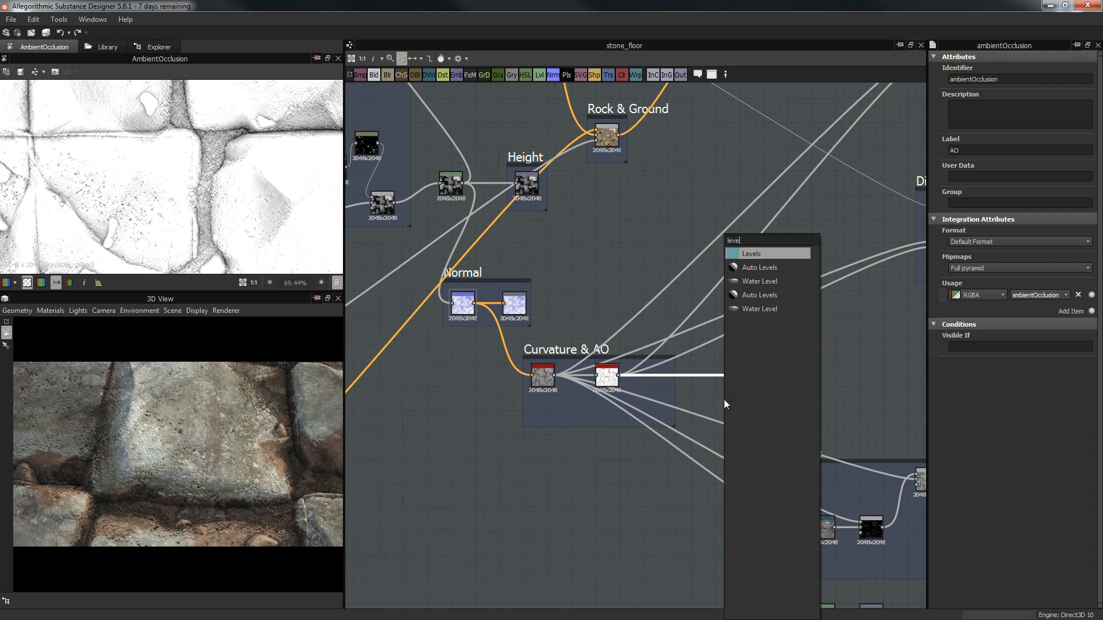
key(Return)
drag(1016, 287, 981, 285)
drag(246, 432, 257, 412)
drag(295, 478, 157, 401)
right_drag(105, 463, 175, 504)
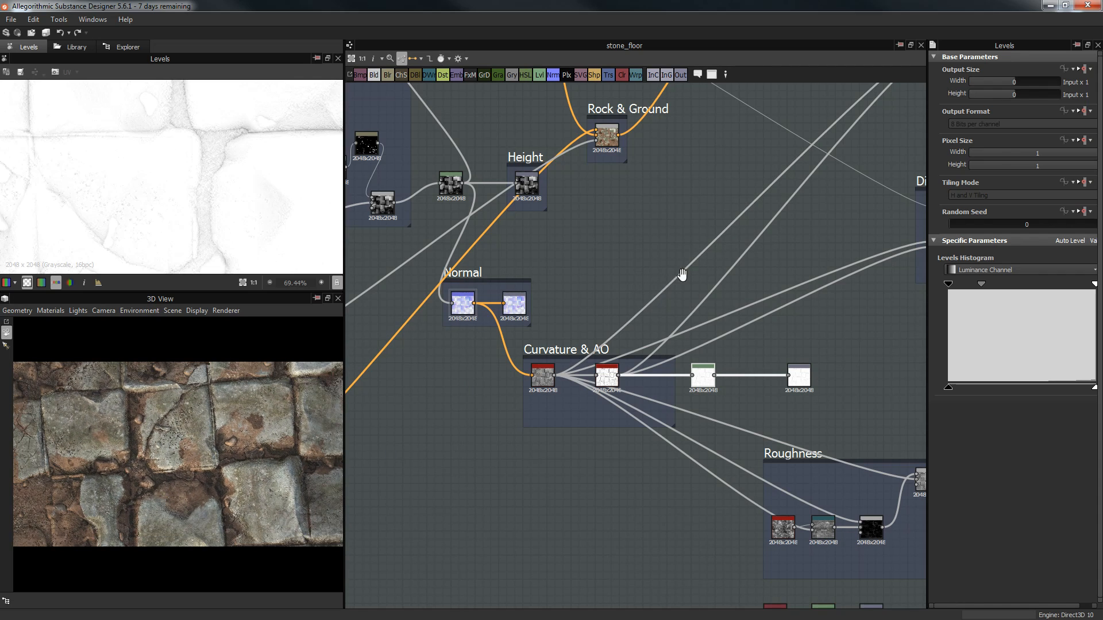
Step: Move the ambientOcclusion output node closer to the Levels node beside the Curvature & AO group
middle_drag(667, 281, 707, 263)
drag(843, 366, 798, 358)
click(745, 362)
click(741, 358)
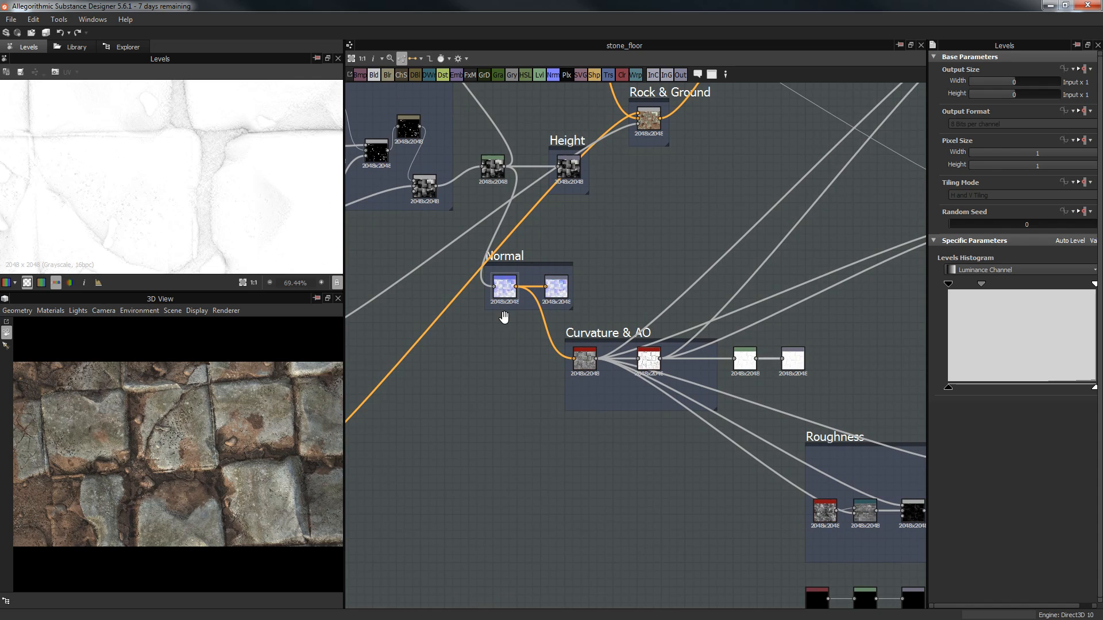
Step: View the brightened occlusion map and the tilted floor in 3D, and look over the graph down to the Roughness group
scroll(236, 190, down, 4)
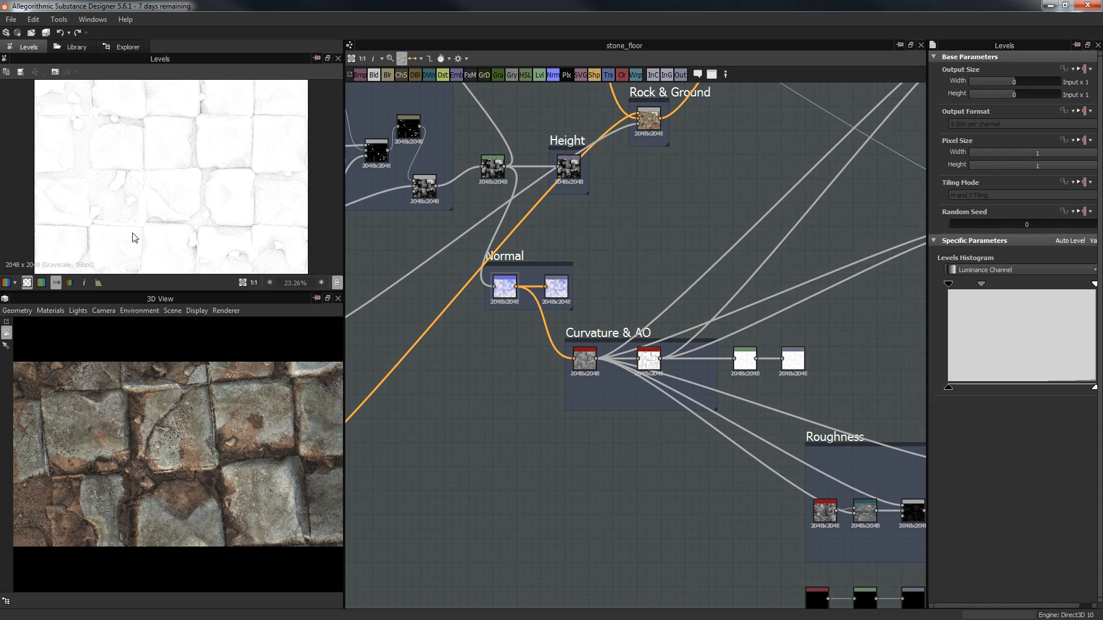
middle_drag(618, 196, 616, 151)
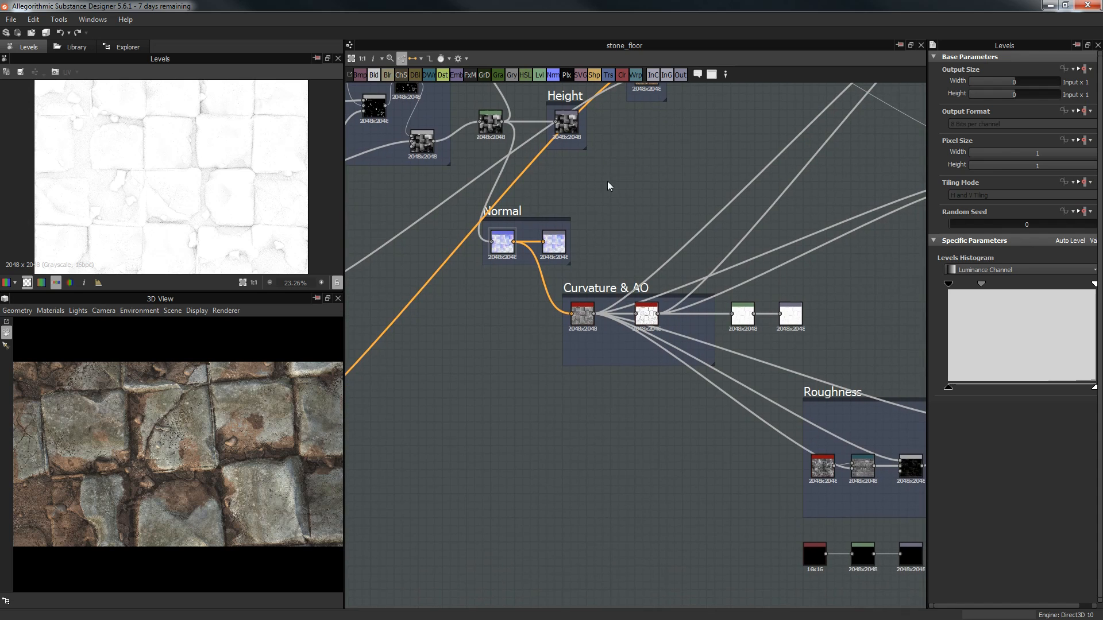
drag(217, 439, 310, 380)
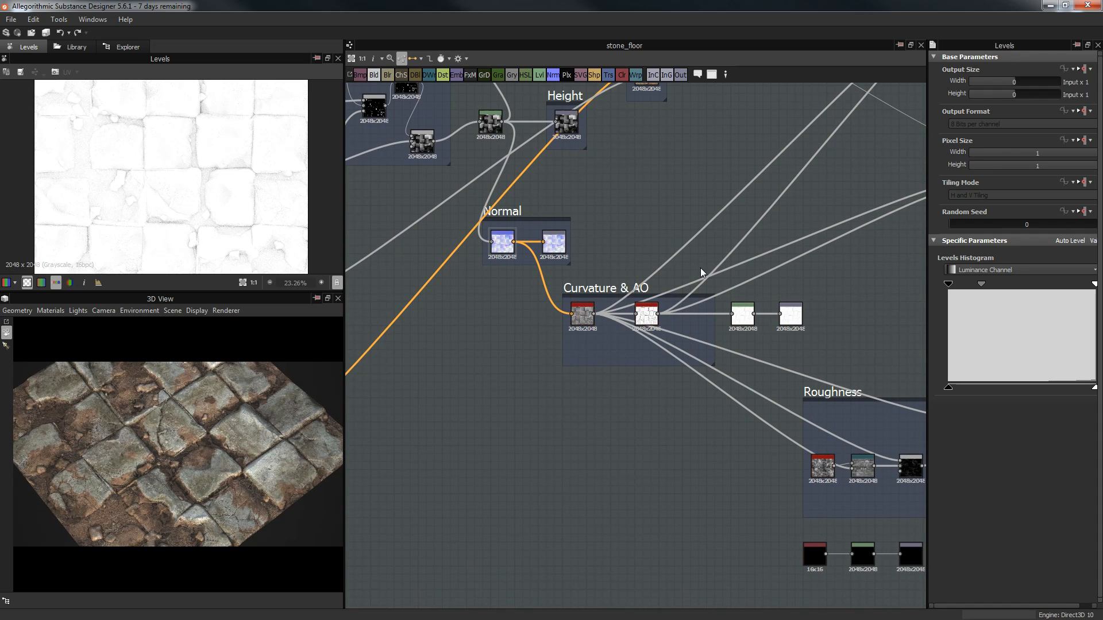
middle_drag(769, 326, 731, 324)
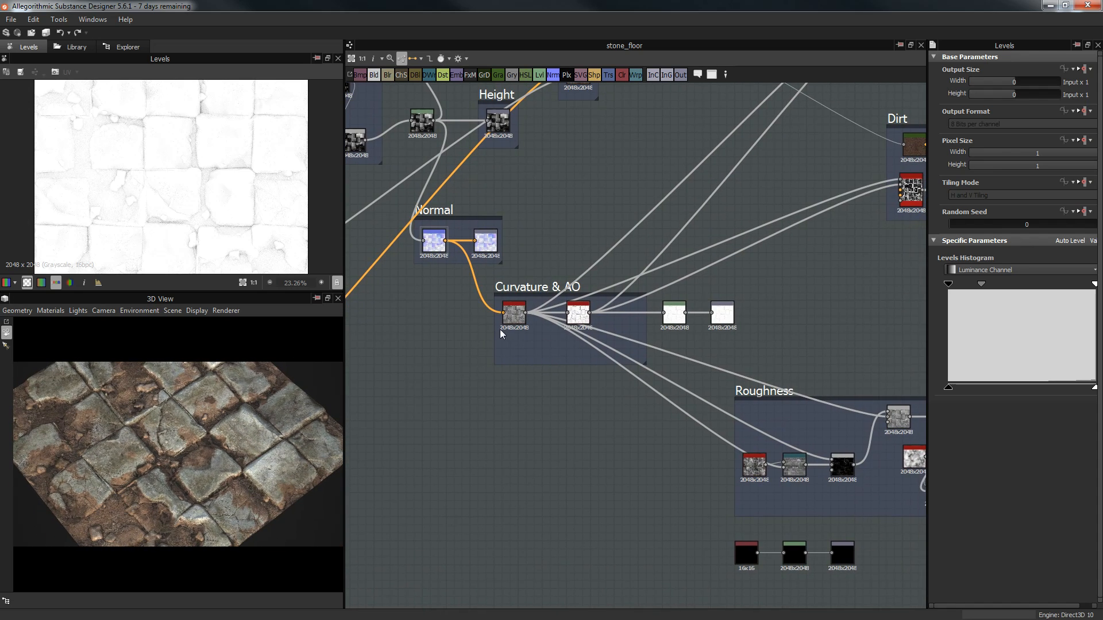
mouse_move(583, 234)
middle_down()
mouse_move(537, 205)
mouse_move(559, 196)
mouse_move(636, 385)
mouse_move(544, 253)
mouse_move(500, 142)
middle_up()
middle_drag(665, 386, 510, 349)
middle_drag(821, 369, 826, 378)
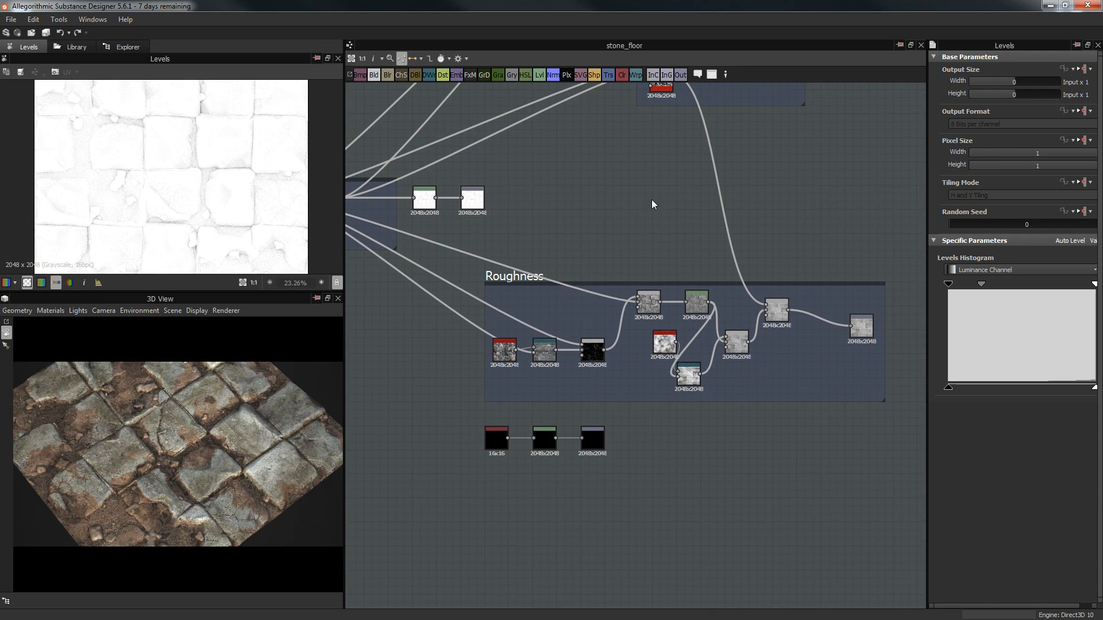
Step: Preview the Clouds 3 node in the Roughness group and move it below and to the left of the Directional Warp node
middle_drag(618, 374, 674, 285)
scroll(696, 391, up, 3)
middle_drag(695, 377, 727, 529)
middle_drag(487, 287, 739, 309)
scroll(560, 385, up, 1)
click(603, 339)
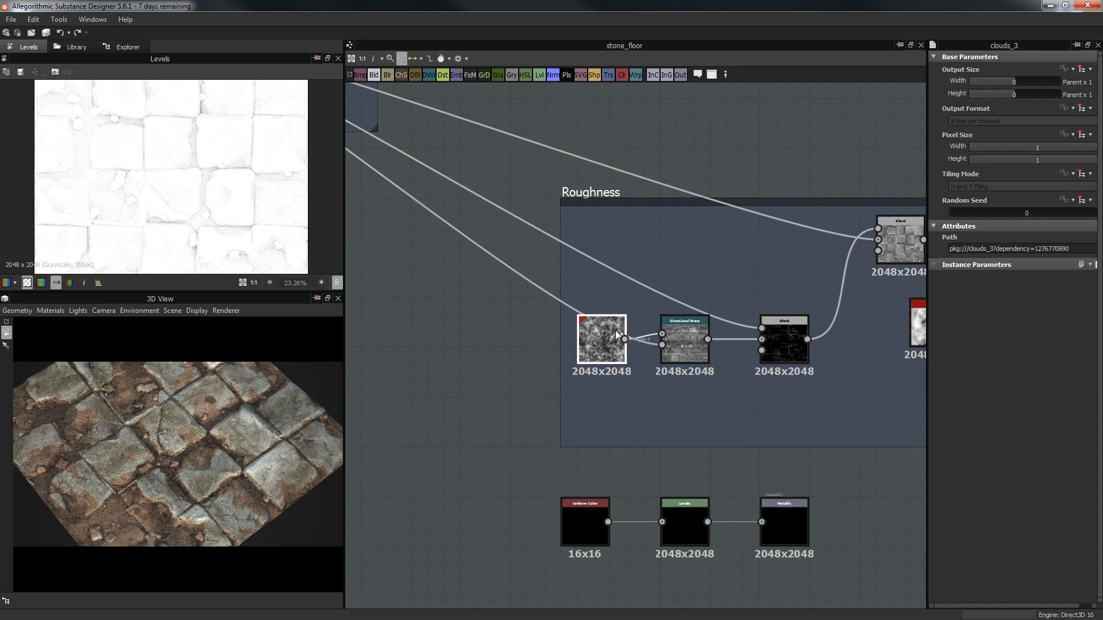
drag(606, 340, 609, 406)
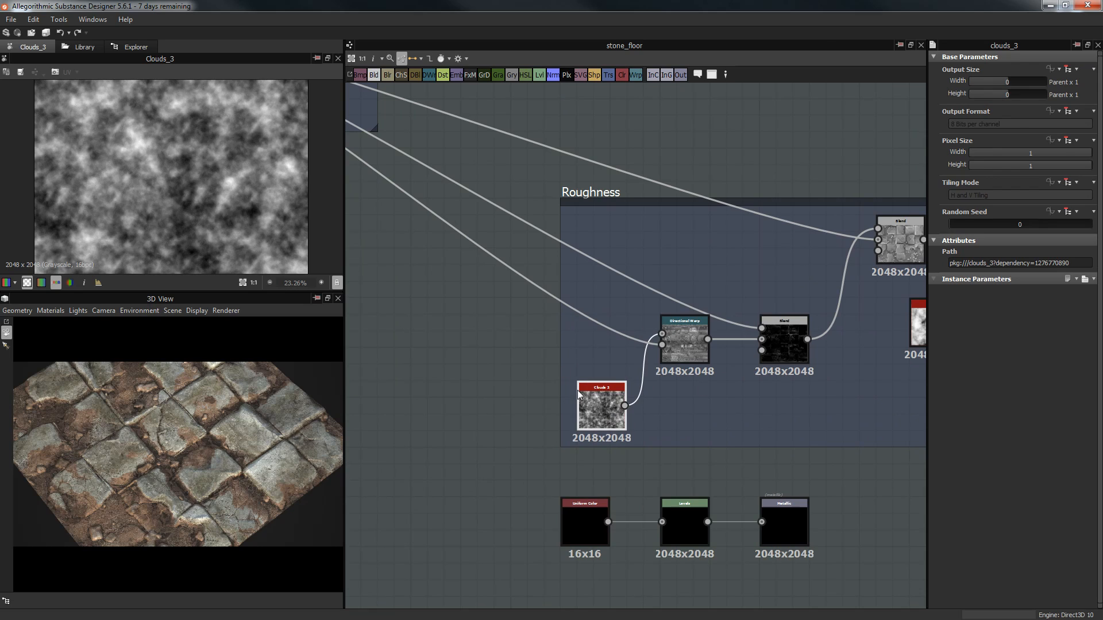
Step: Preview the Directional Warp node fed by Clouds 3 and review its intensity and warp angle
click(677, 358)
double_click(677, 355)
middle_drag(505, 256, 523, 264)
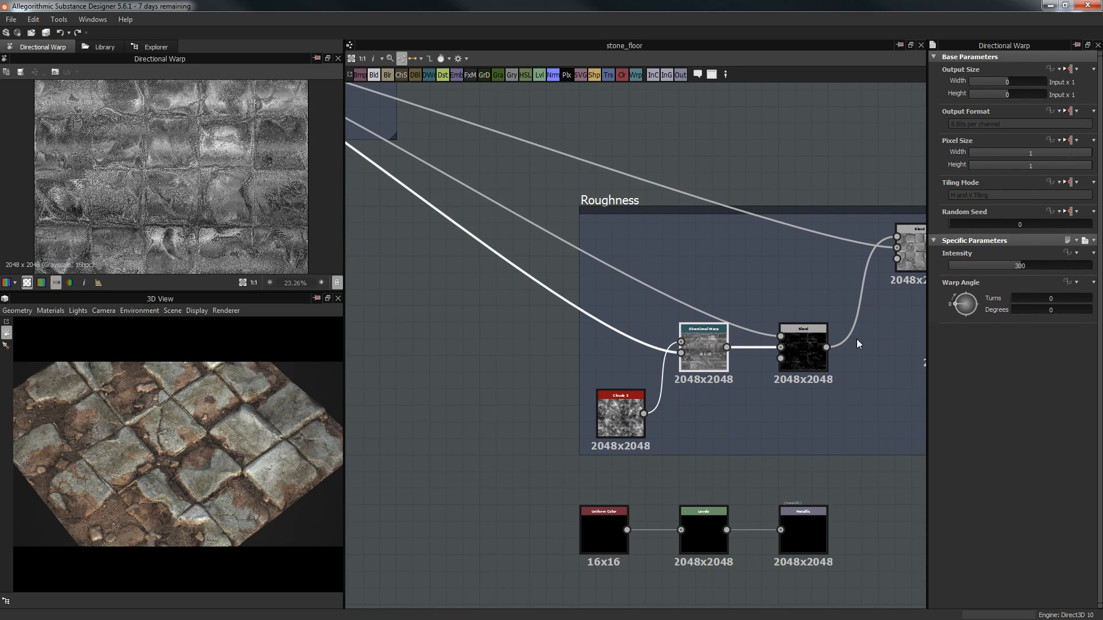
middle_drag(522, 322, 555, 335)
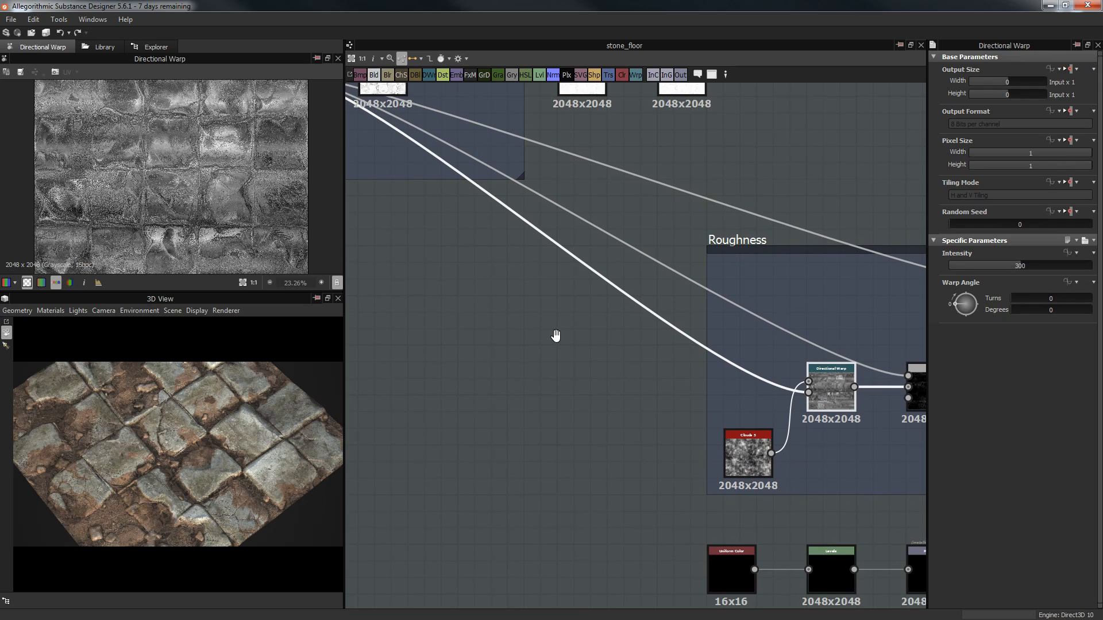
Step: Trace the Directional Warp's intensity input back to the curvature_smooth node and preview its map
middle_drag(594, 278, 416, 164)
scroll(669, 426, up, 3)
scroll(495, 268, down, 3)
middle_drag(488, 311, 773, 442)
double_click(387, 109)
scroll(534, 317, down, 1)
middle_drag(379, 107, 419, 165)
middle_drag(569, 373, 368, 233)
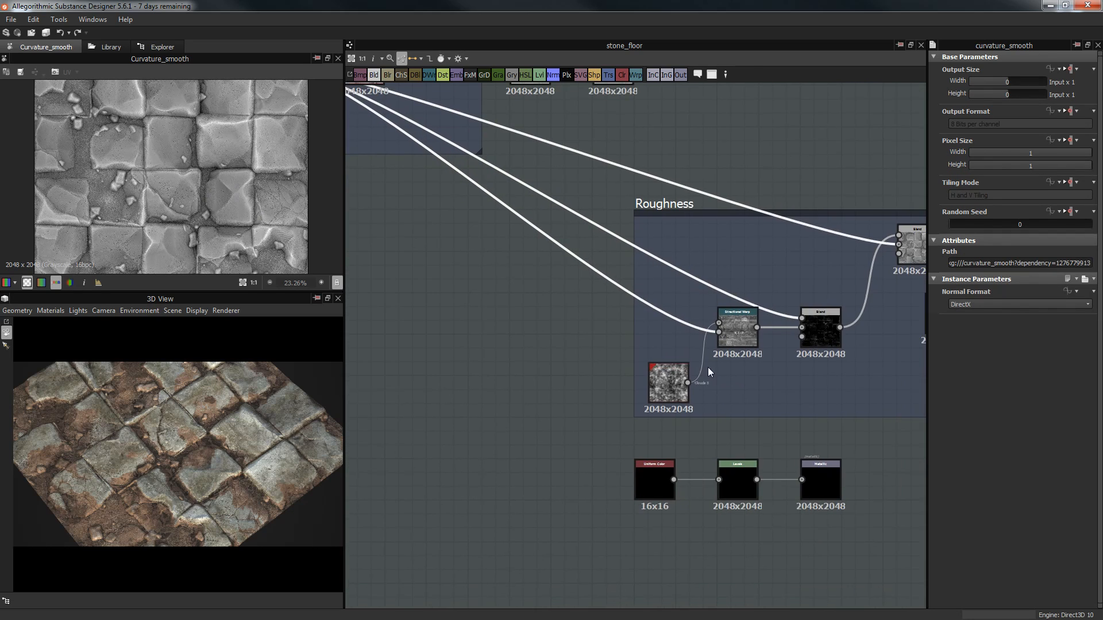
Step: Return to the Directional Warp node beside Clouds 3 and examine its warped cloud pattern at different magnifications
scroll(708, 367, up, 1)
double_click(743, 306)
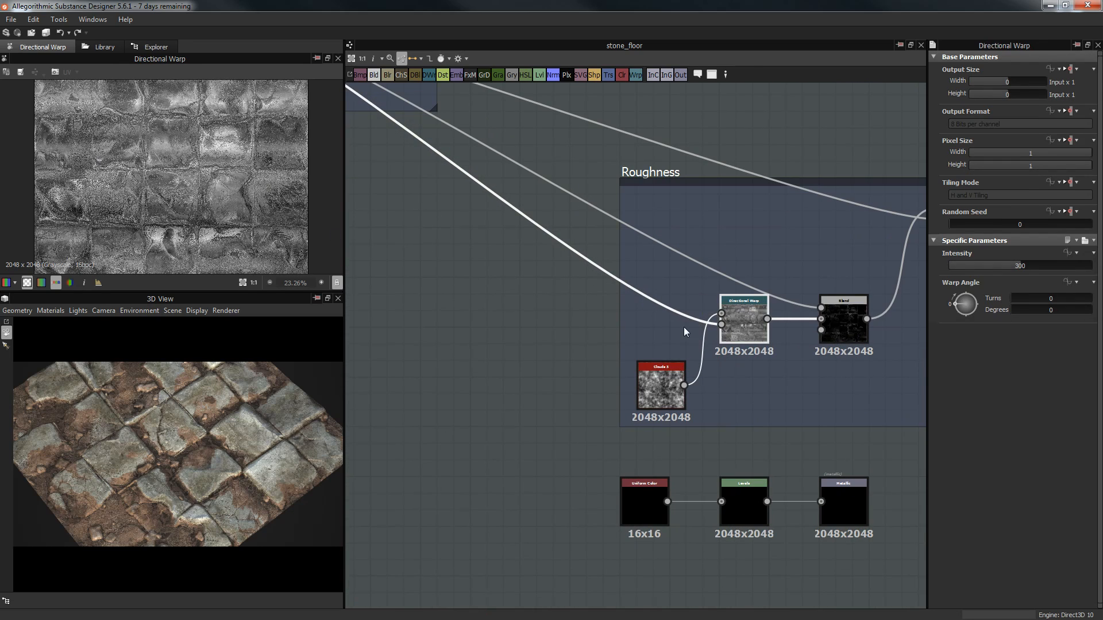
scroll(220, 181, up, 1)
scroll(150, 183, down, 3)
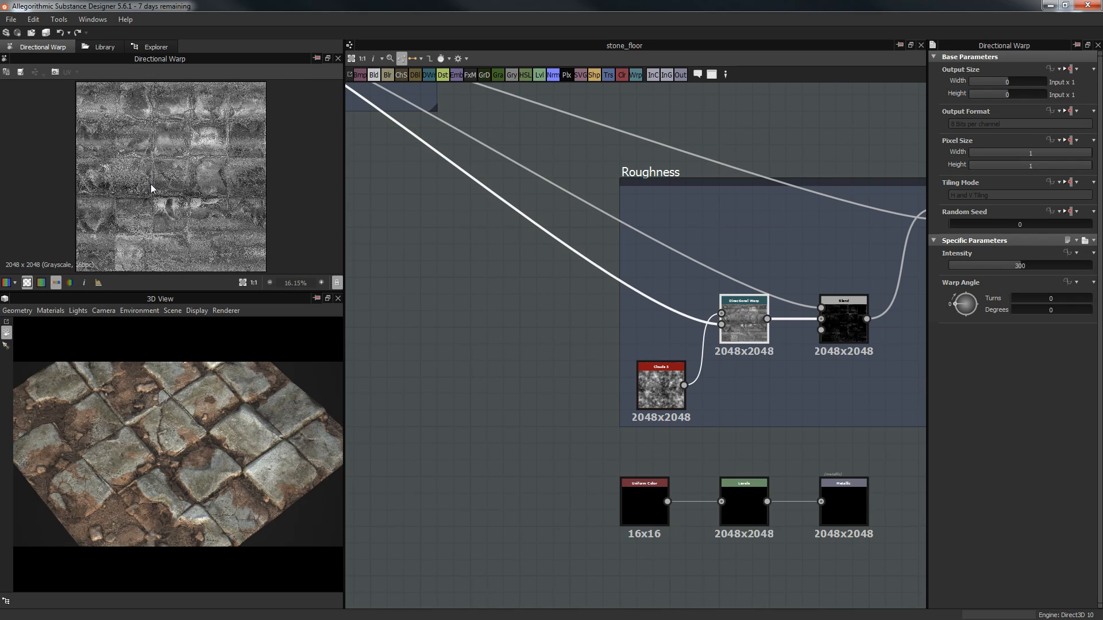
scroll(172, 155, up, 1)
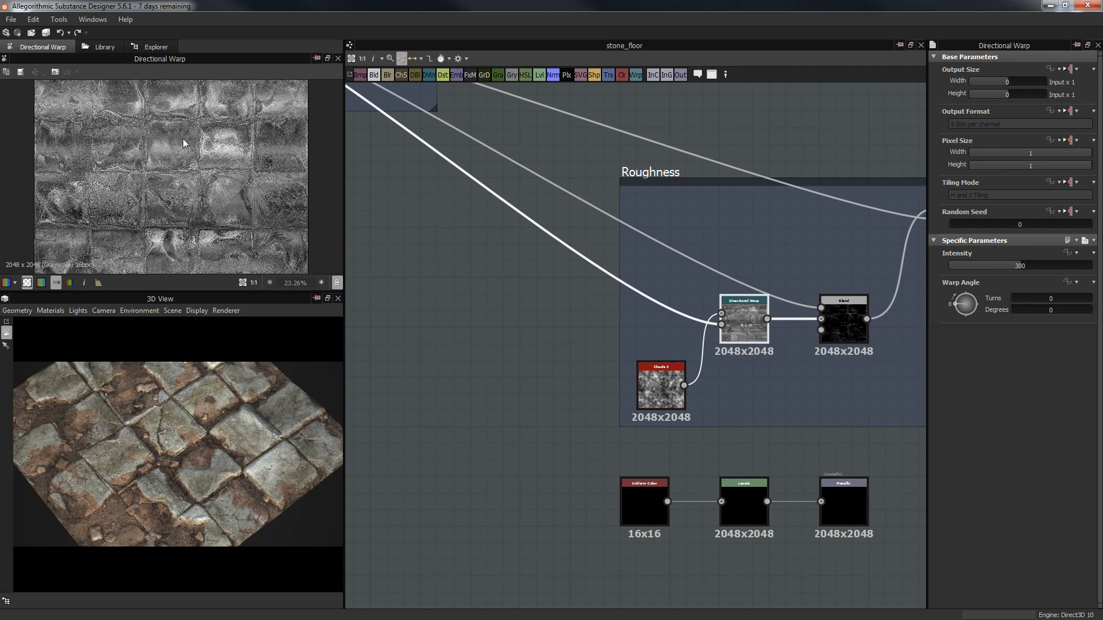
Step: Preview the Subtract Blend node after the Directional Warp, review its settings, and trace its connections through the graph
middle_drag(611, 315, 400, 338)
click(620, 345)
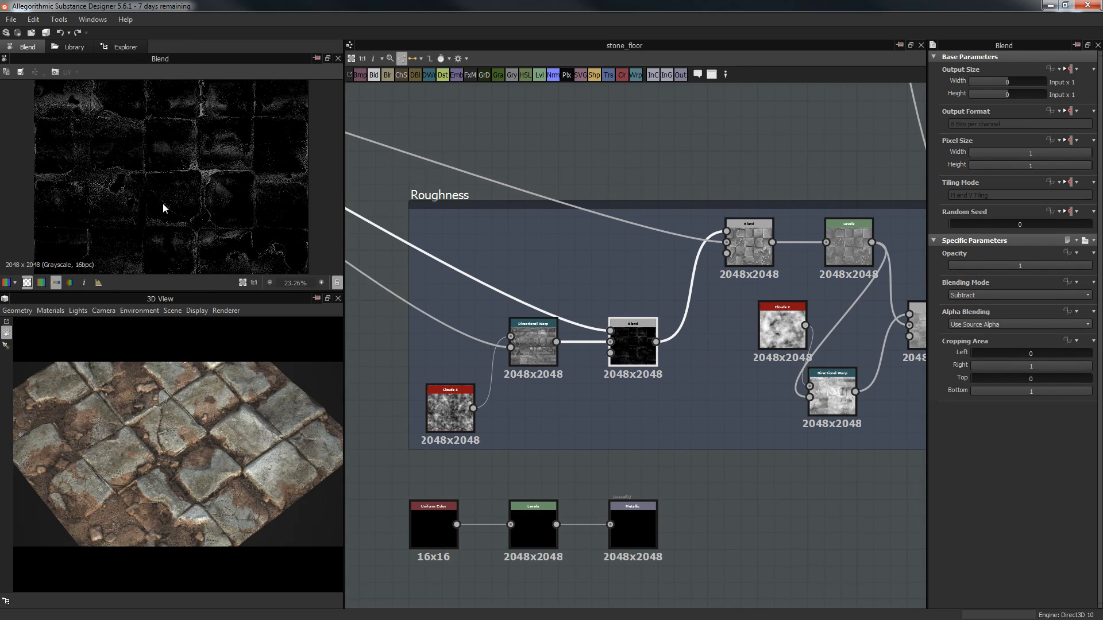
middle_drag(496, 228, 799, 320)
middle_drag(540, 234, 759, 346)
middle_drag(488, 176, 498, 180)
middle_drag(485, 230, 253, 199)
middle_drag(804, 422, 448, 259)
scroll(539, 297, up, 3)
middle_drag(516, 260, 536, 229)
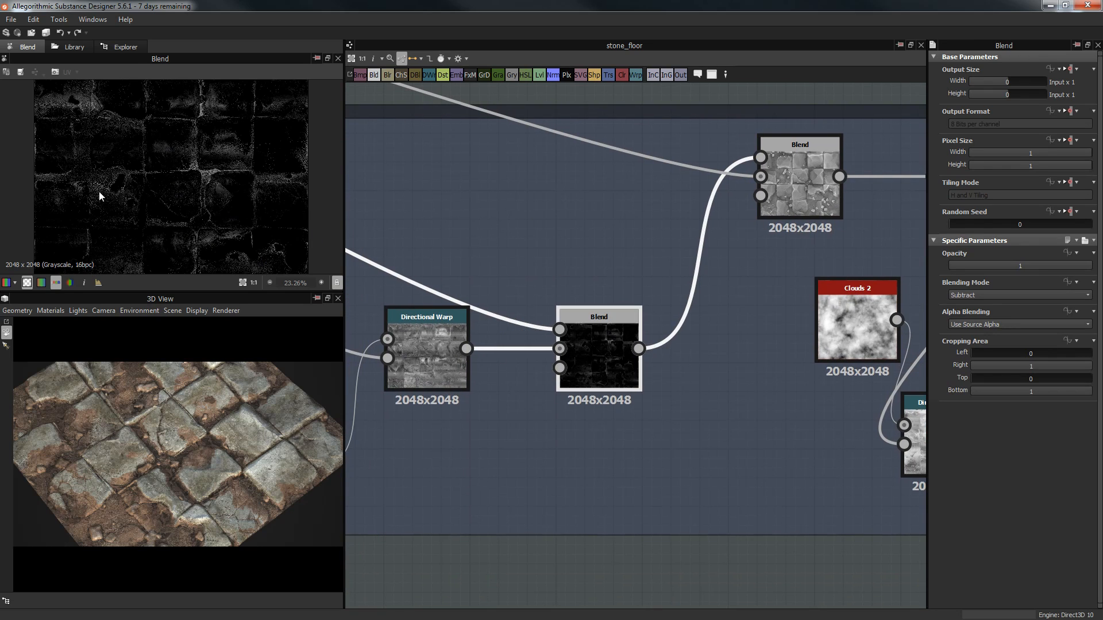
mouse_move(585, 254)
middle_down()
mouse_move(620, 225)
mouse_move(601, 251)
middle_up()
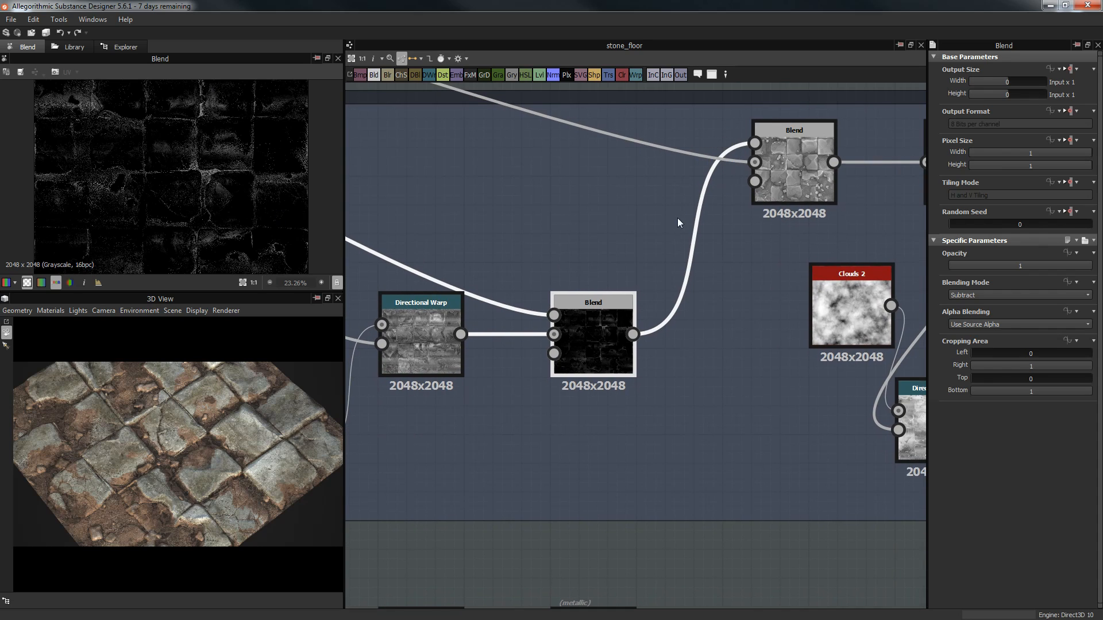
Step: Preview the Max (Lighten) Blend node that feeds the Roughness group's Levels node and trace its incoming connections
middle_drag(677, 223, 675, 235)
double_click(738, 222)
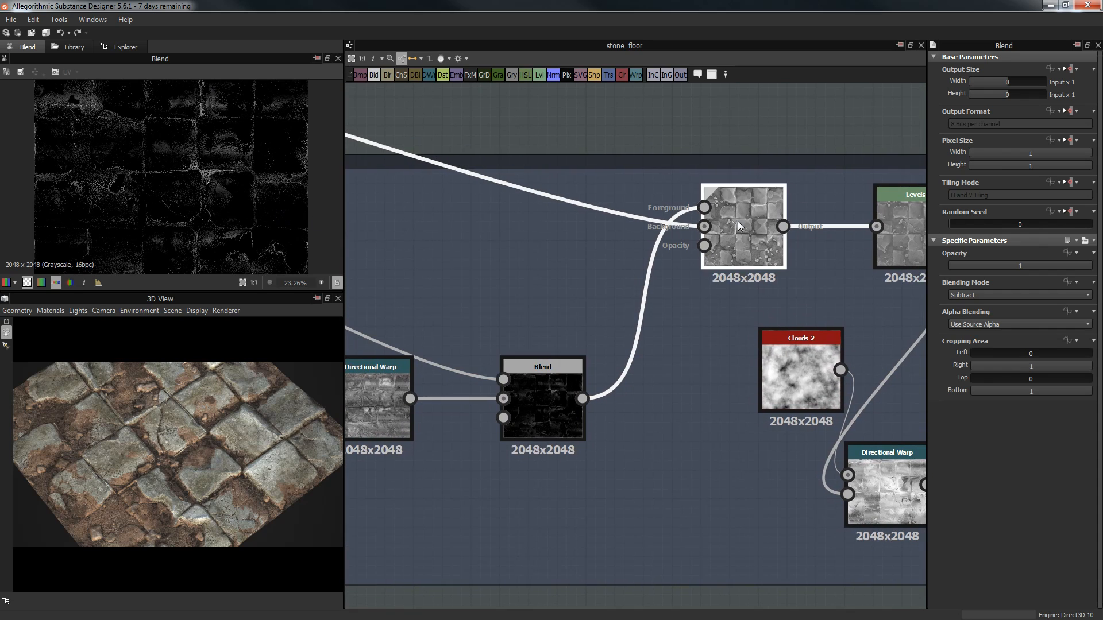
scroll(659, 282, down, 5)
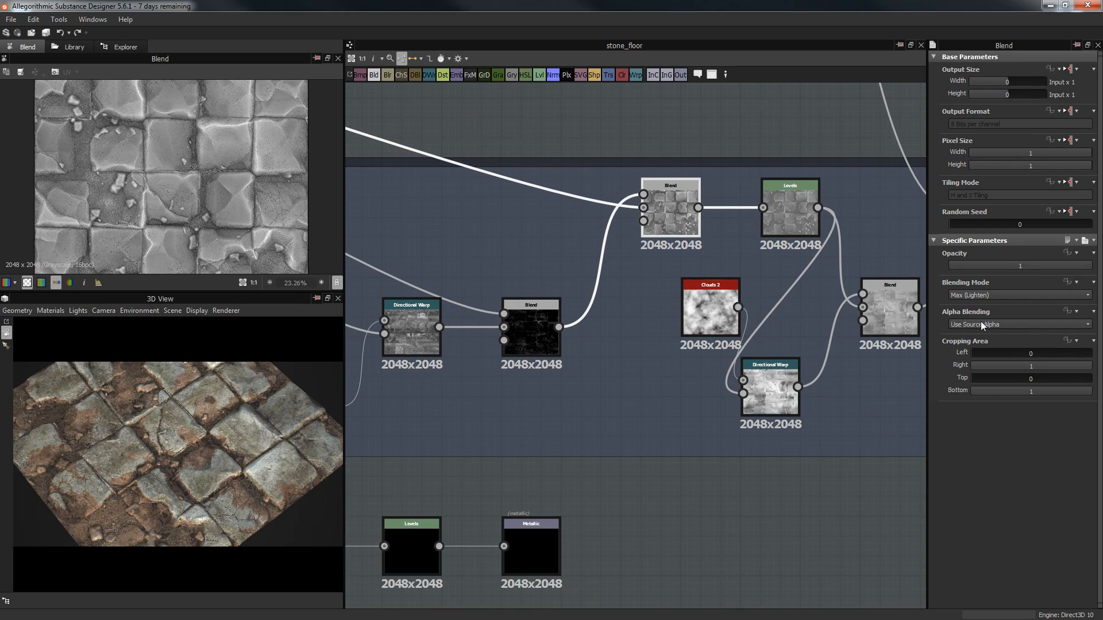
scroll(480, 97, down, 2)
middle_drag(681, 244, 980, 396)
middle_drag(704, 317, 201, 234)
Step: Preview the Levels node in the Roughness group, review its histogram, and inspect its map close up
scroll(655, 280, up, 1)
scroll(655, 279, up, 3)
middle_drag(639, 219, 576, 108)
scroll(637, 294, up, 1)
middle_drag(638, 296, 566, 226)
click(680, 228)
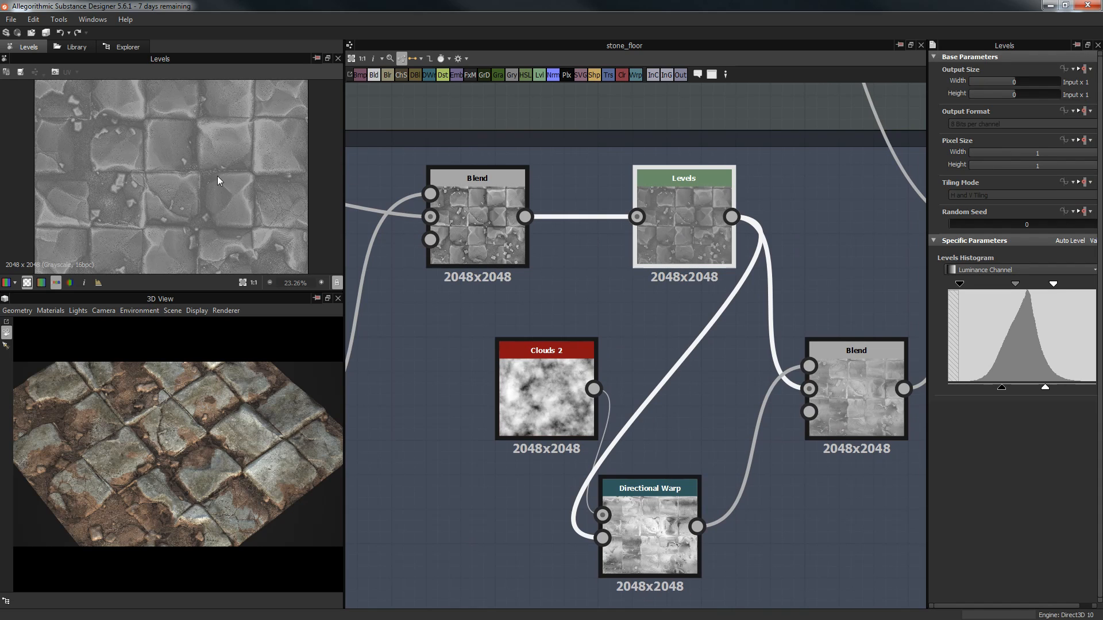
scroll(263, 178, up, 5)
Step: Preview the Clouds 2 node and move it below the Max (Lighten) Blend node, farther from the Directional Warp
middle_drag(694, 371, 677, 307)
click(514, 319)
drag(519, 311, 450, 346)
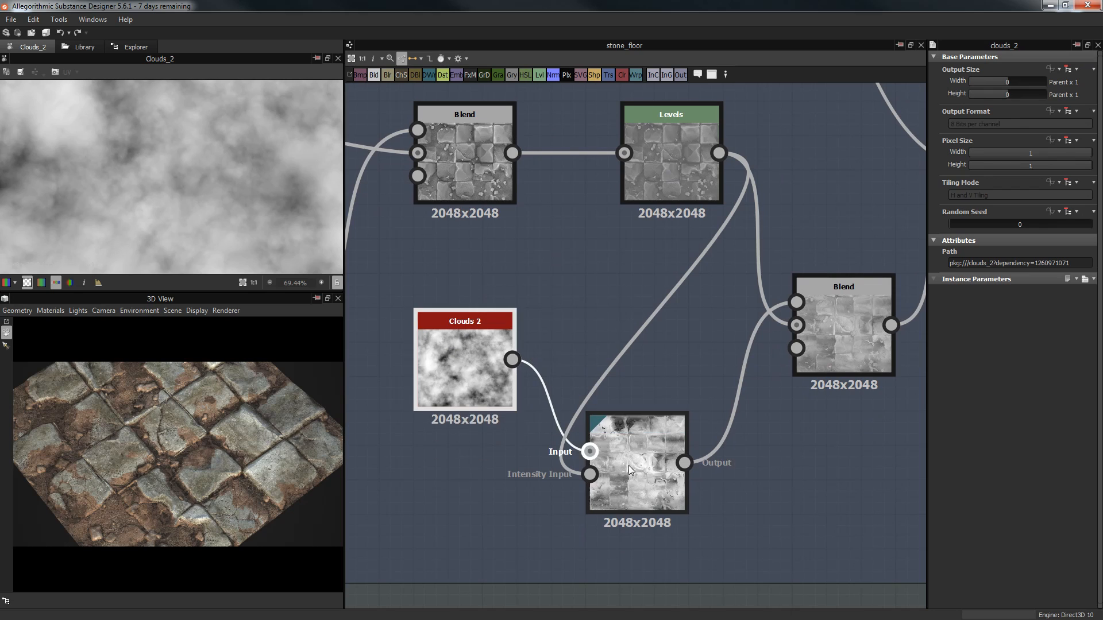
Step: Preview the Directional Warp node, then the Max (Lighten) Blend node that mixes it with the Roughness group's Levels output
click(633, 467)
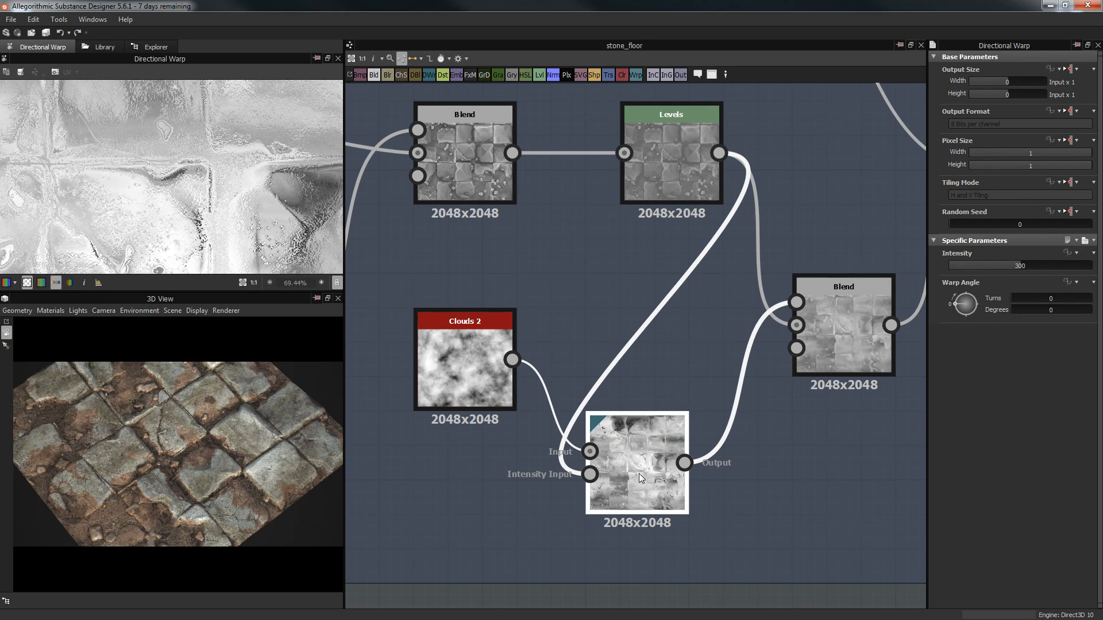
middle_drag(828, 326, 722, 291)
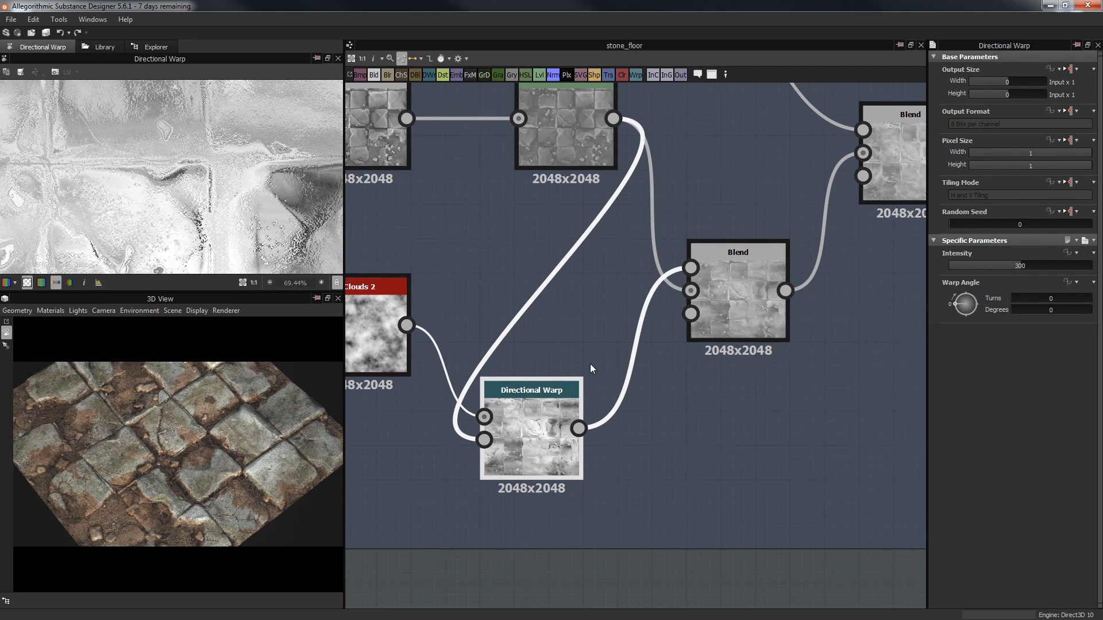
click(749, 304)
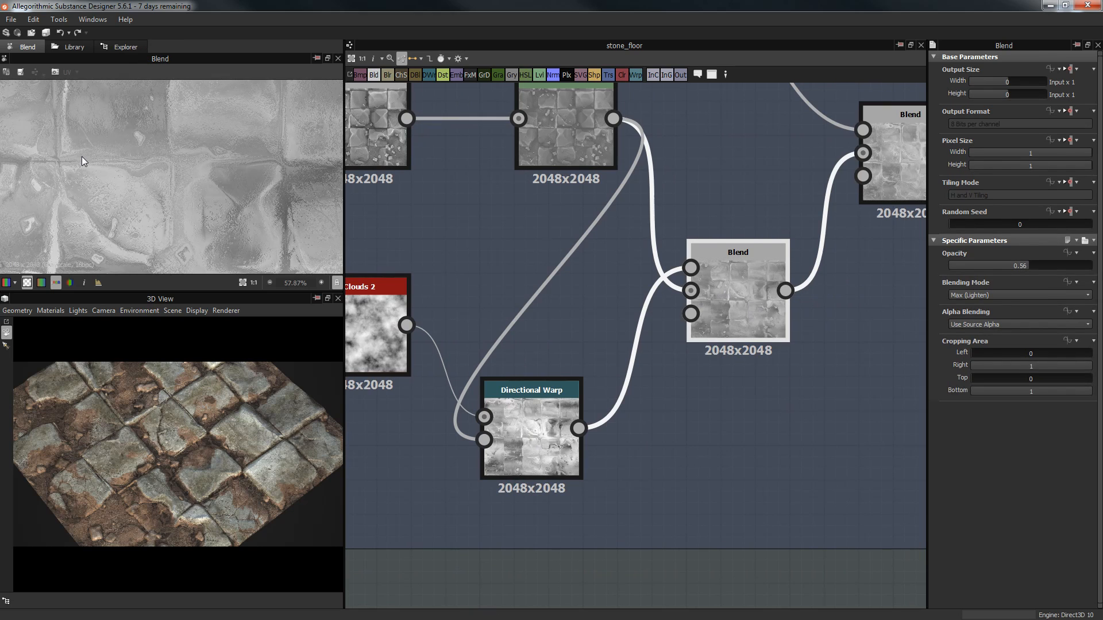
scroll(82, 156, down, 8)
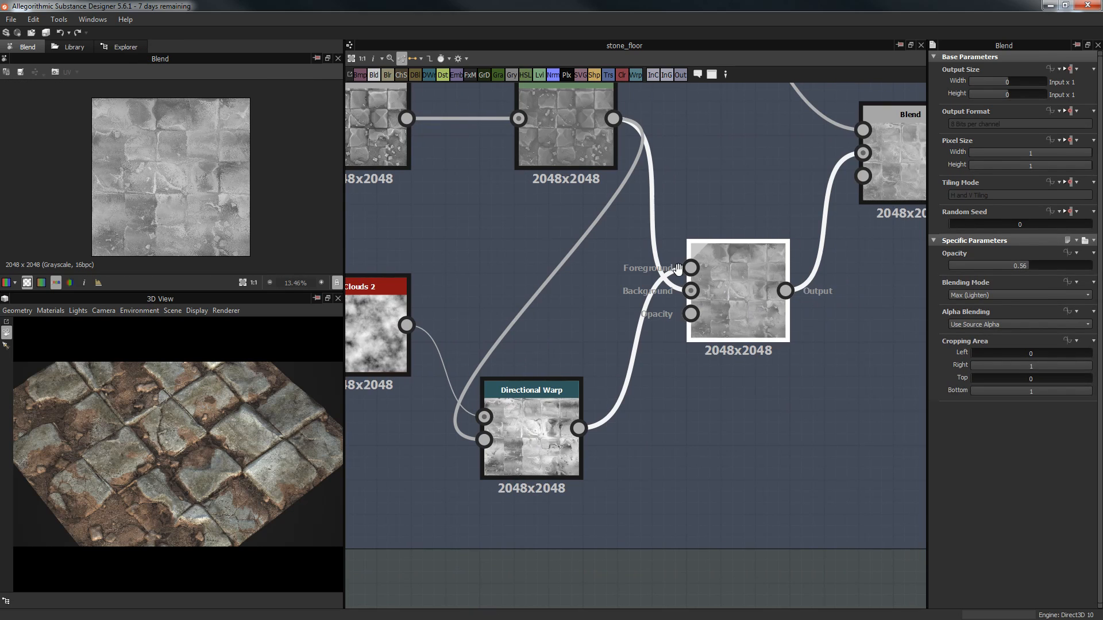
Step: Preview the last Blend node in the Roughness group and trace its foreground input back to the Dirt group's mask node
middle_drag(853, 129, 670, 232)
click(723, 243)
scroll(694, 200, down, 3)
middle_drag(683, 292, 691, 530)
scroll(674, 419, down, 2)
middle_drag(560, 160, 556, 198)
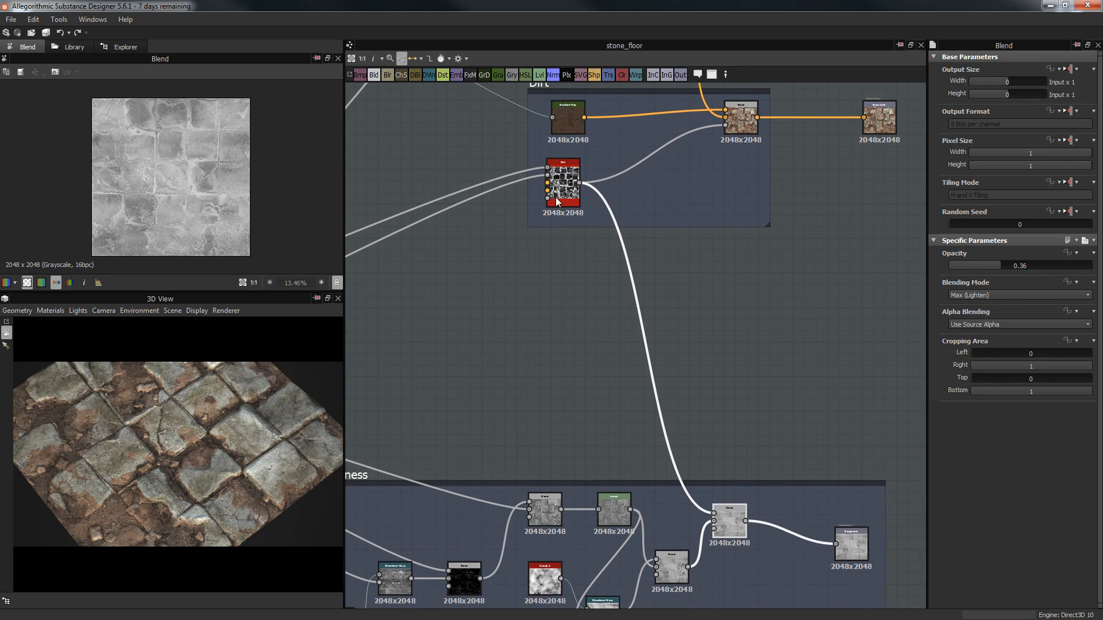
Step: Return to the last Blend node in the Roughness group and inspect its map close up
scroll(771, 386, up, 2)
middle_drag(770, 386, 698, 192)
scroll(684, 345, up, 2)
middle_drag(678, 351, 683, 249)
middle_drag(583, 345, 621, 336)
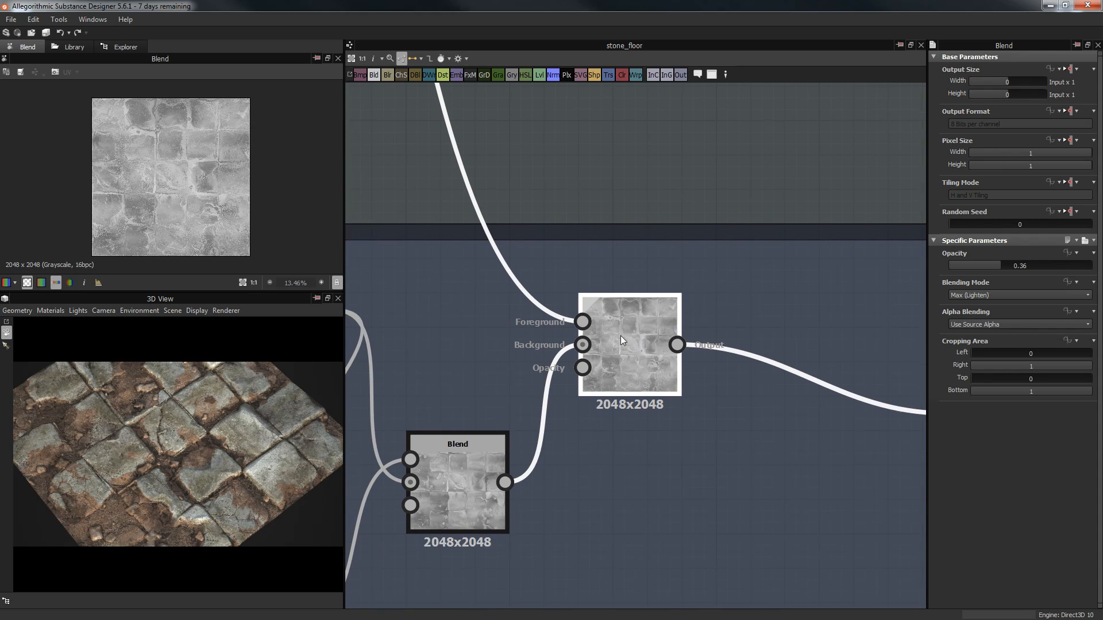
scroll(192, 170, up, 5)
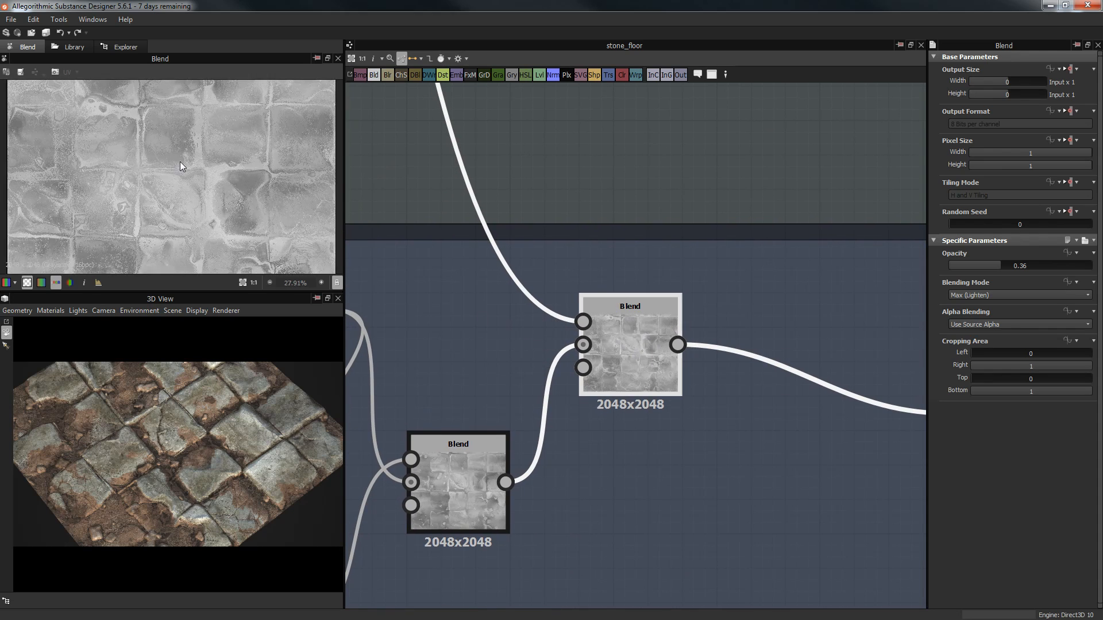
scroll(261, 143, up, 2)
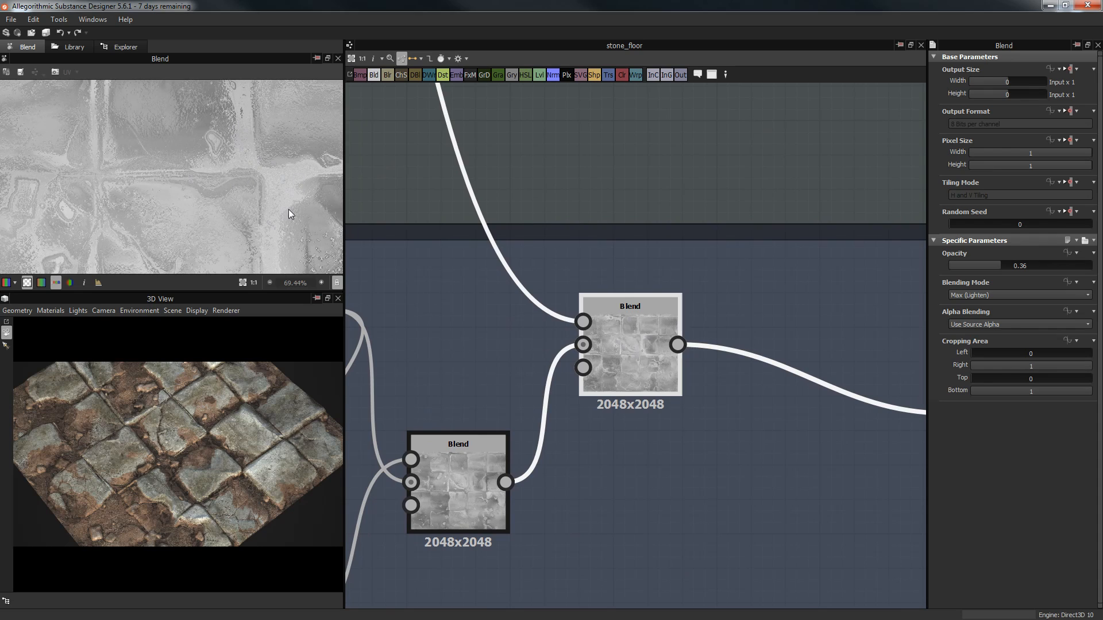
Step: Move the Roughness output node closer to the last Blend node and line the two up in one row
middle_drag(606, 202, 482, 188)
scroll(482, 188, down, 2)
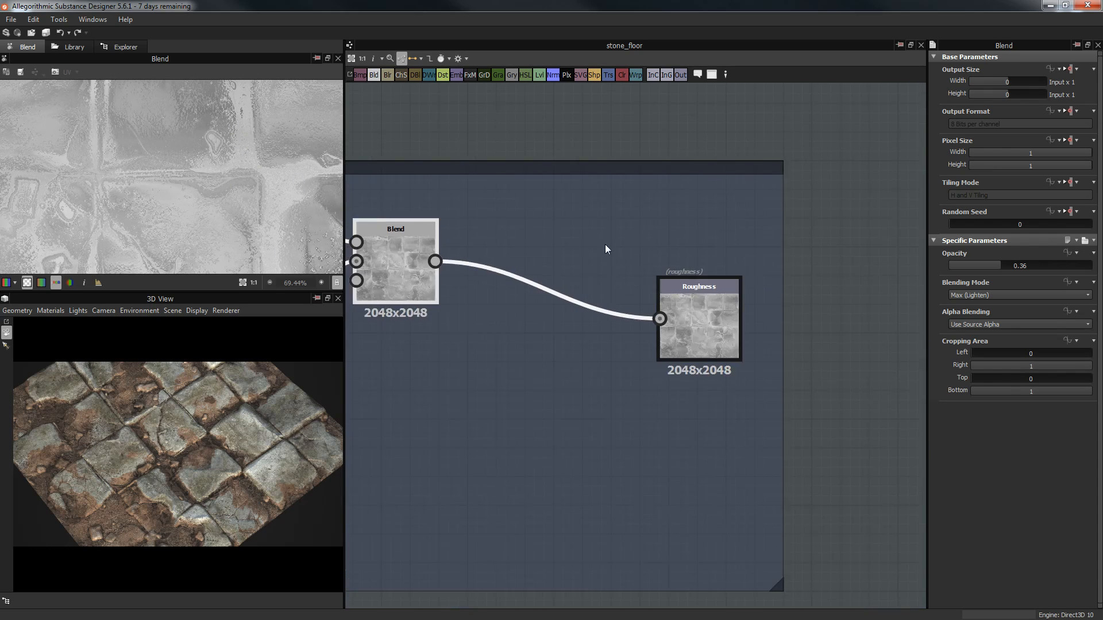
drag(646, 295, 560, 276)
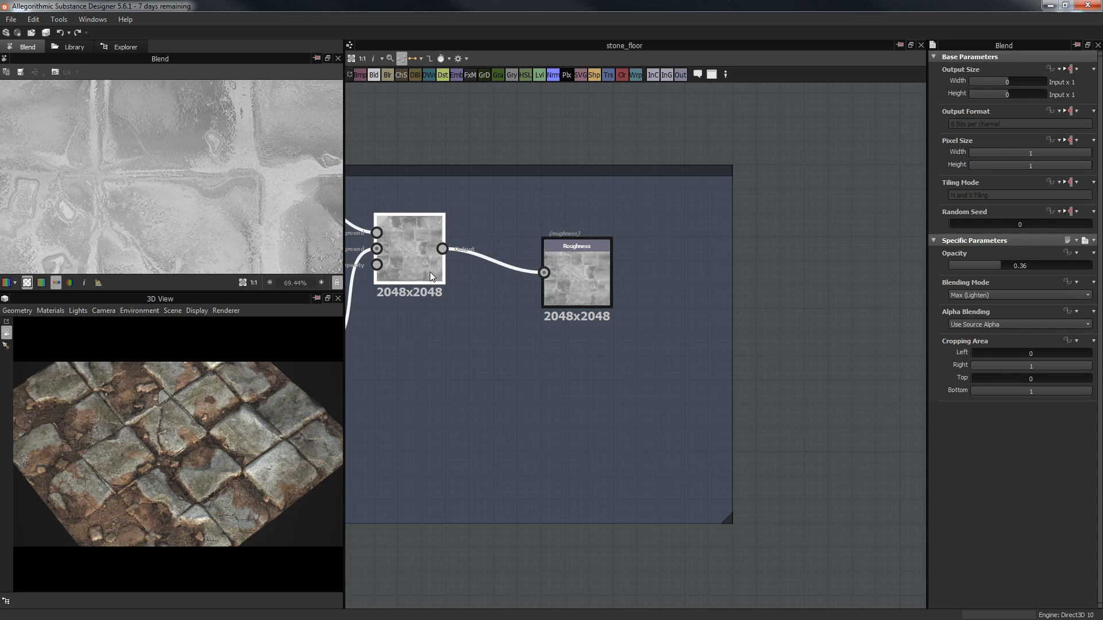
drag(416, 263, 440, 287)
Step: Preview the Roughness output node, review the whole Roughness group, and select its frame
click(584, 256)
scroll(578, 164, down, 4)
scroll(545, 248, down, 1)
middle_drag(621, 323, 814, 342)
scroll(804, 336, down, 1)
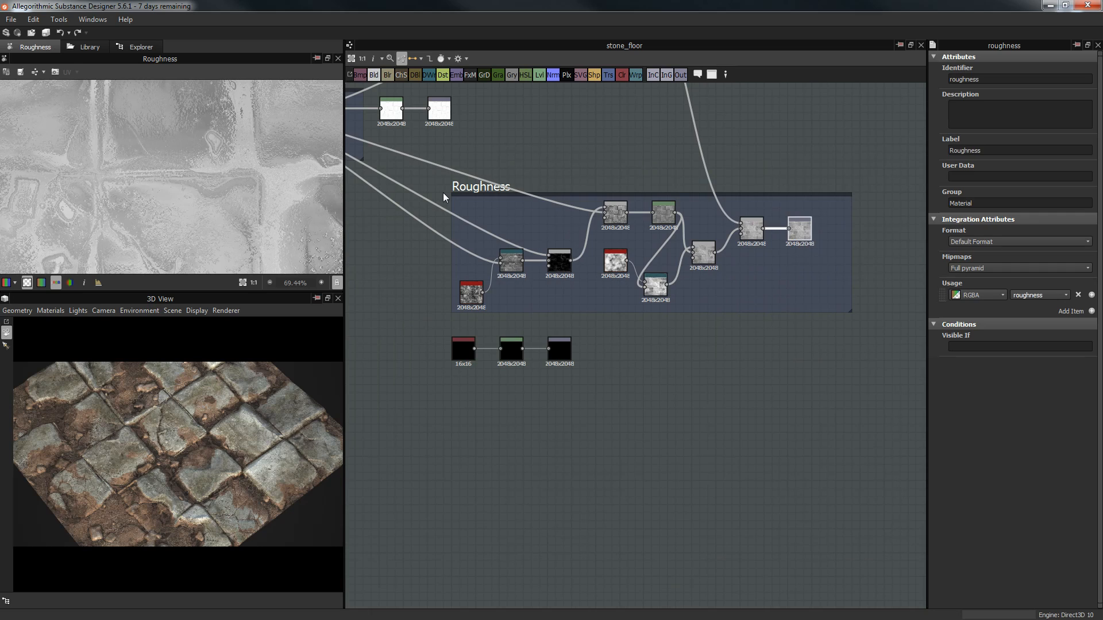
click(825, 273)
click(710, 165)
Step: Preview the Mg_dirt node in the Dirt group, review its parameters, and trace its connections to Curvature & AO and Roughness
middle_drag(763, 180, 771, 294)
middle_drag(704, 235, 707, 345)
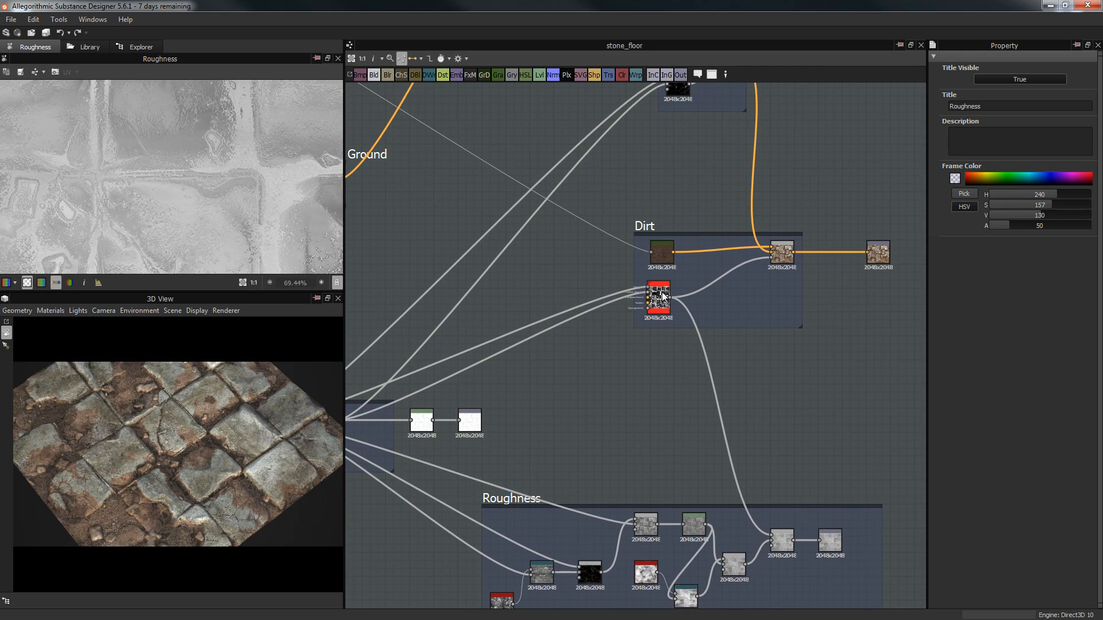
double_click(662, 295)
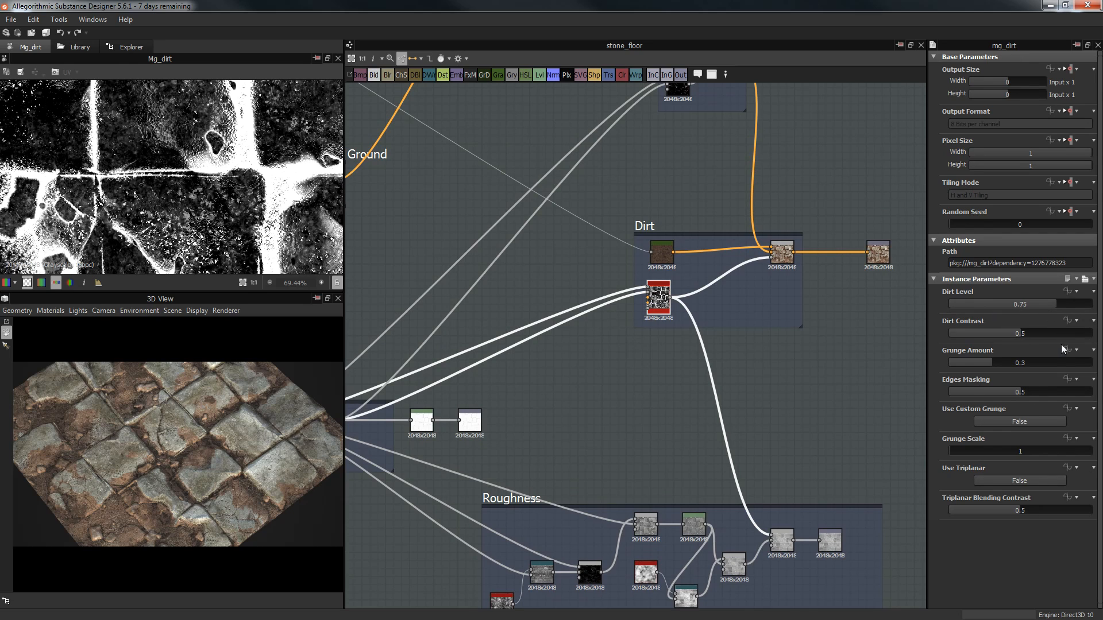
middle_drag(588, 284, 729, 214)
middle_drag(696, 288, 697, 376)
scroll(675, 335, down, 4)
scroll(706, 340, up, 1)
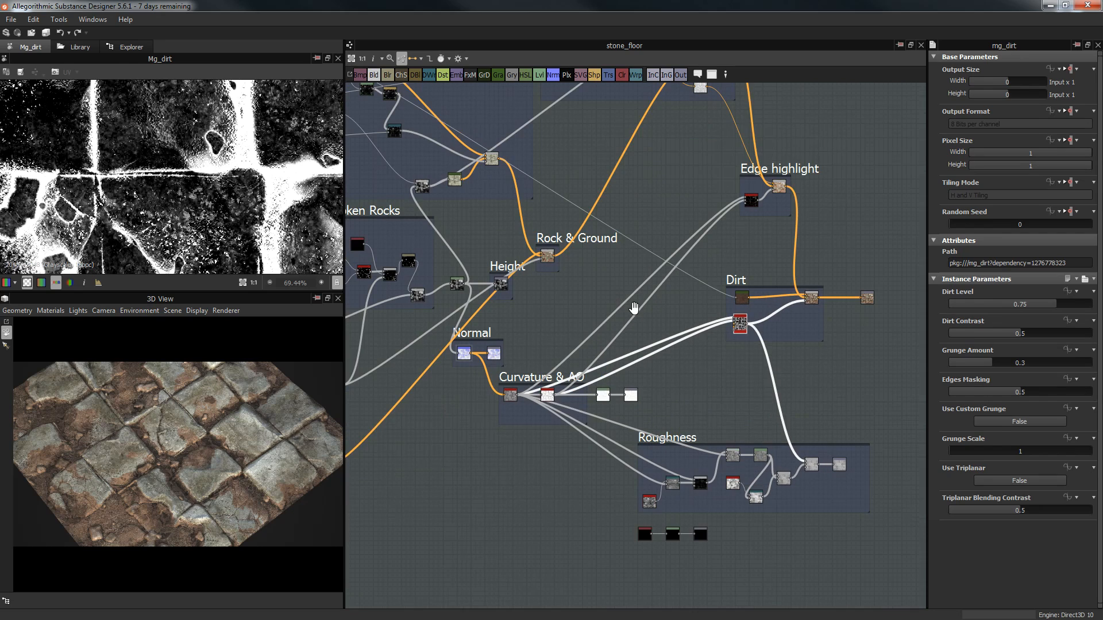
Step: Follow the graph back to the Height group and preview the Levels node that feeds it
middle_drag(733, 343, 764, 355)
middle_drag(641, 276, 827, 269)
scroll(771, 286, down, 1)
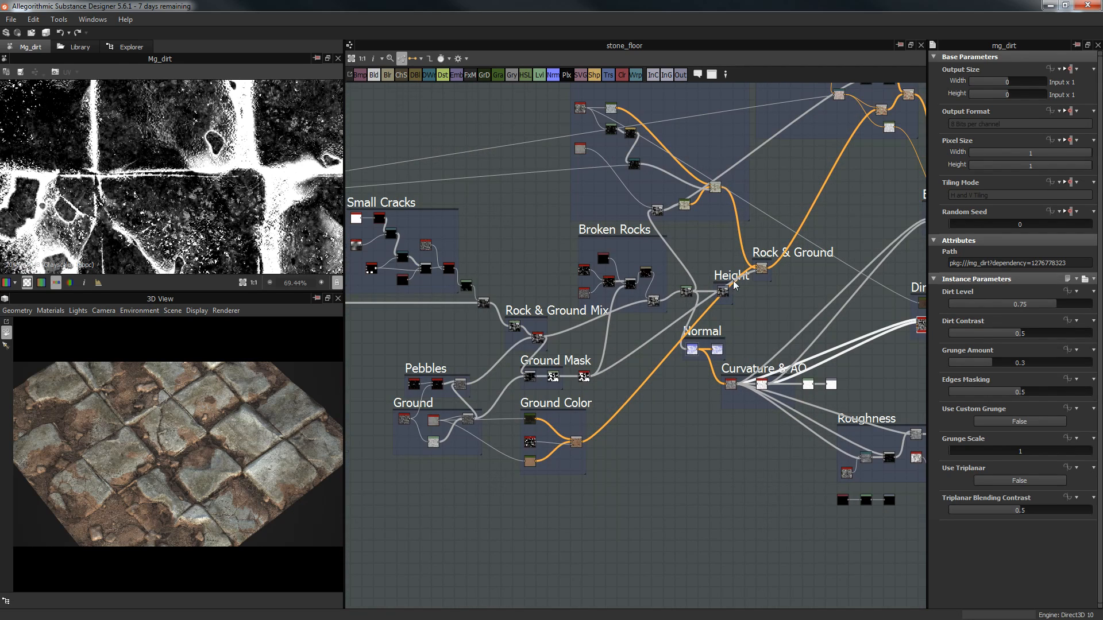
scroll(734, 285, up, 4)
double_click(686, 292)
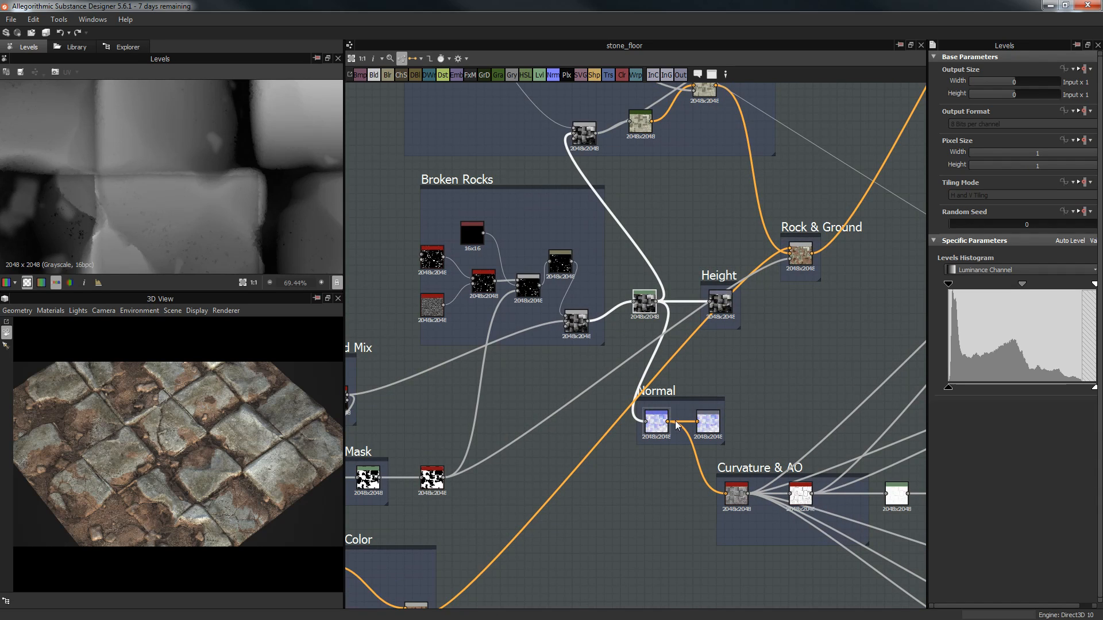
Step: Move the Rock & Ground frame higher in the graph, farther from the Height frame
middle_drag(787, 275, 776, 313)
drag(789, 293, 768, 214)
middle_drag(636, 205, 704, 265)
Step: Preview the brown Gradient Map node in the Ground Color group and review its color keys in the Gradient Editor
scroll(704, 269, down, 4)
scroll(459, 246, down, 3)
middle_drag(489, 247, 549, 236)
scroll(667, 400, up, 6)
middle_drag(623, 387, 793, 386)
scroll(614, 319, up, 3)
mouse_move(601, 296)
middle_down()
mouse_move(611, 286)
mouse_move(594, 268)
mouse_move(593, 288)
middle_up()
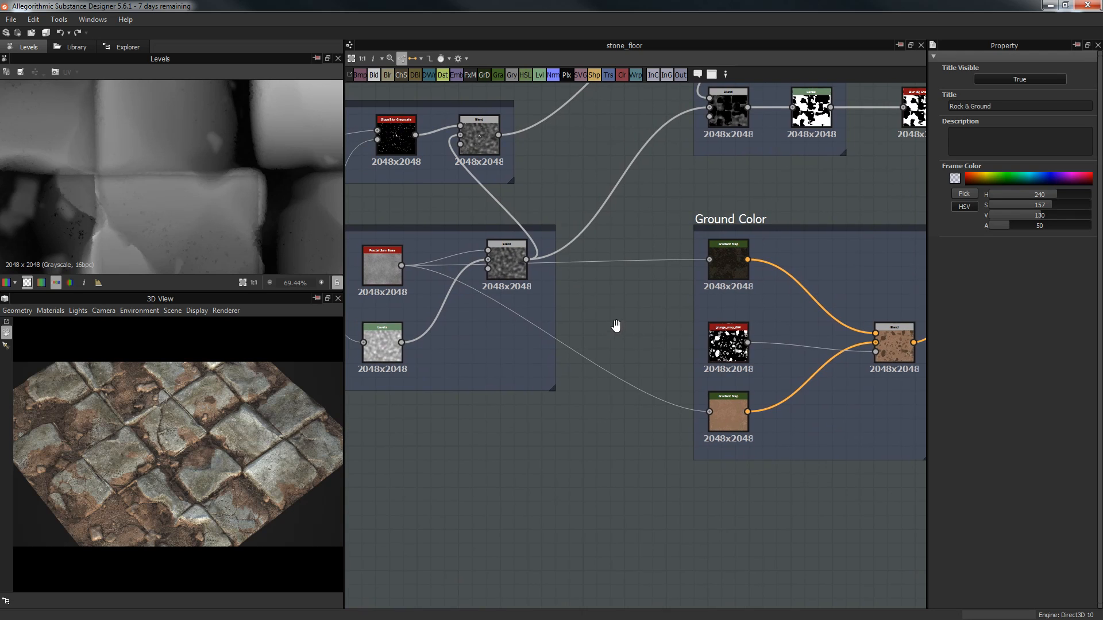
middle_drag(616, 326, 620, 320)
double_click(739, 411)
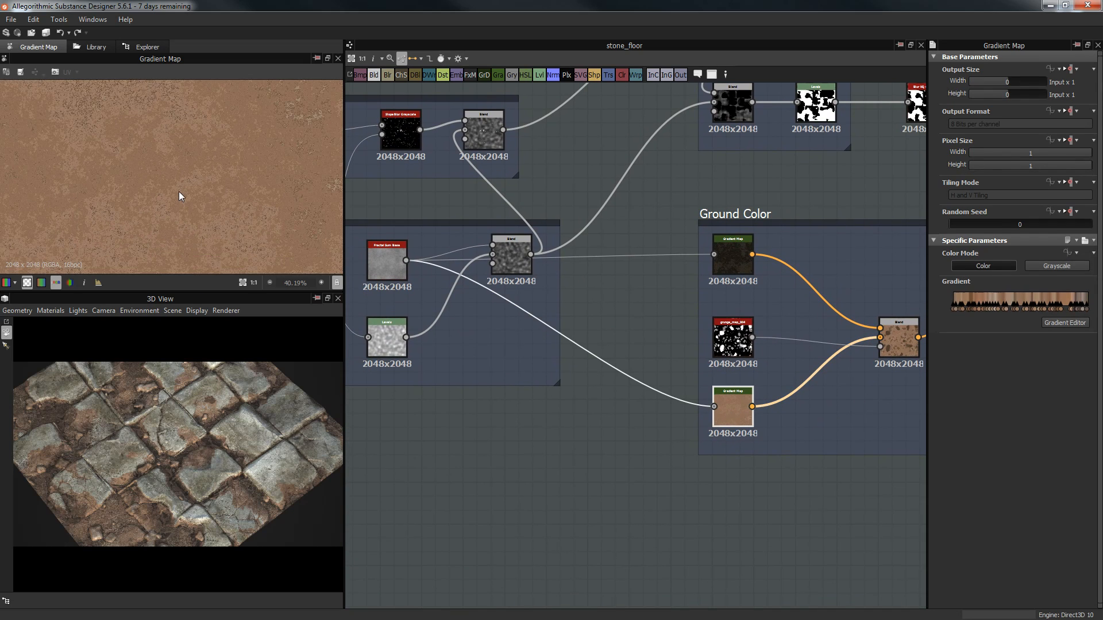
key(f)
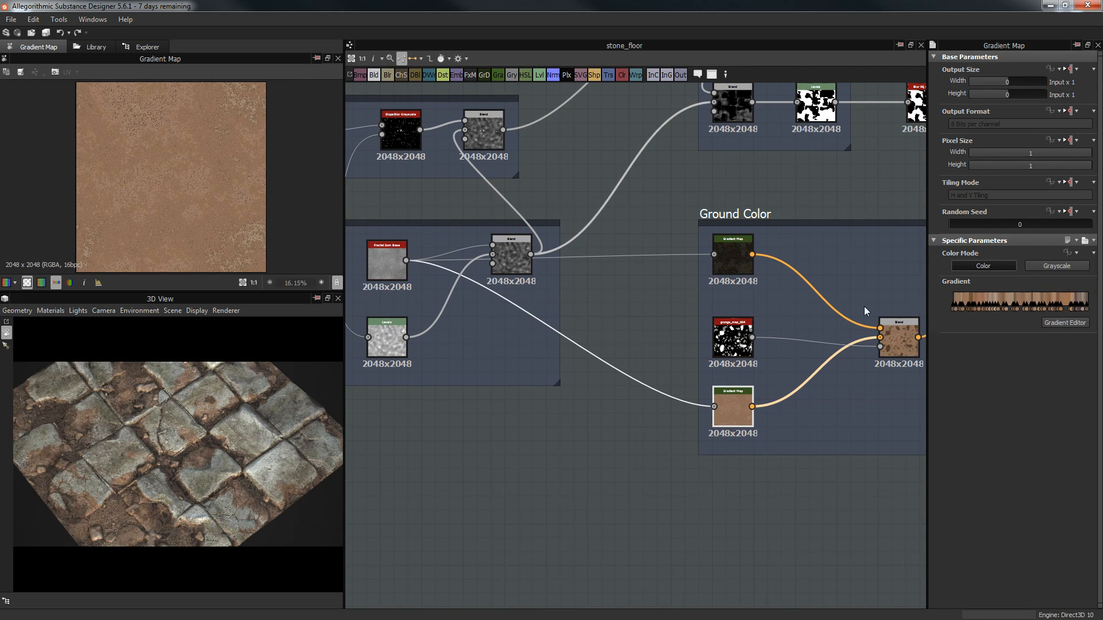
click(1065, 322)
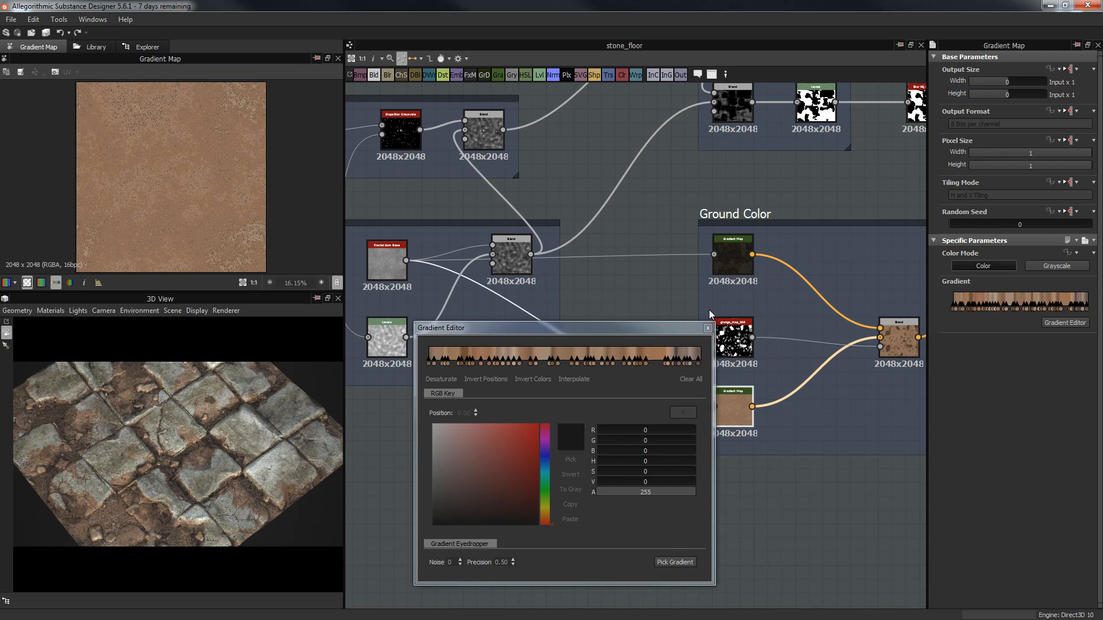
click(708, 328)
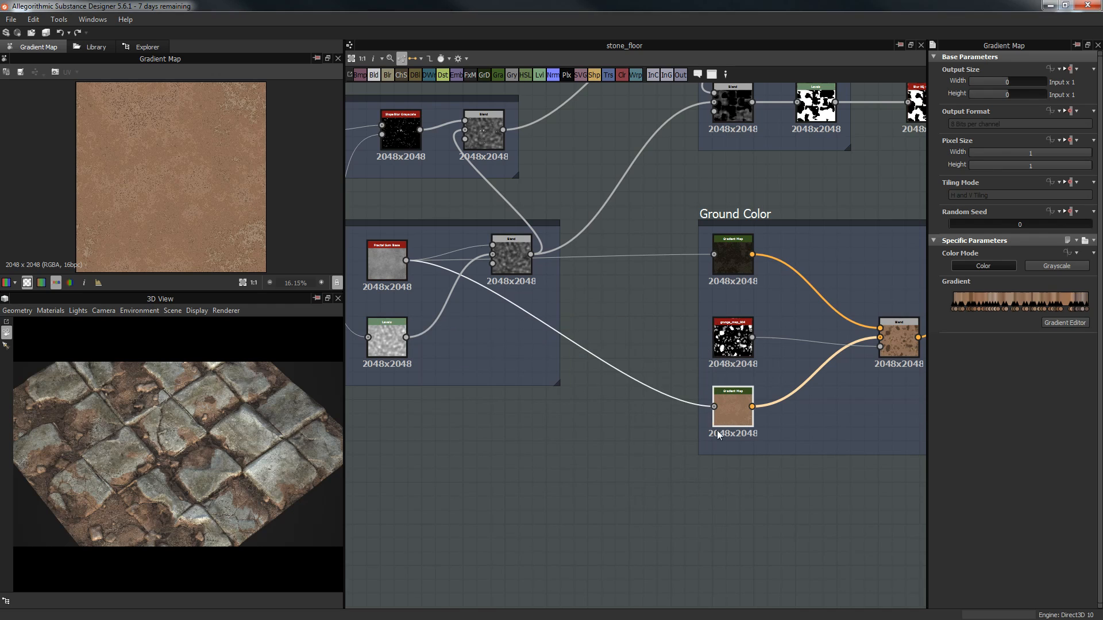
Step: Preview the Ground Color Blend and the dark Gradient Map, review the dark gradient's keys, and trace its input connection
middle_drag(710, 319, 554, 302)
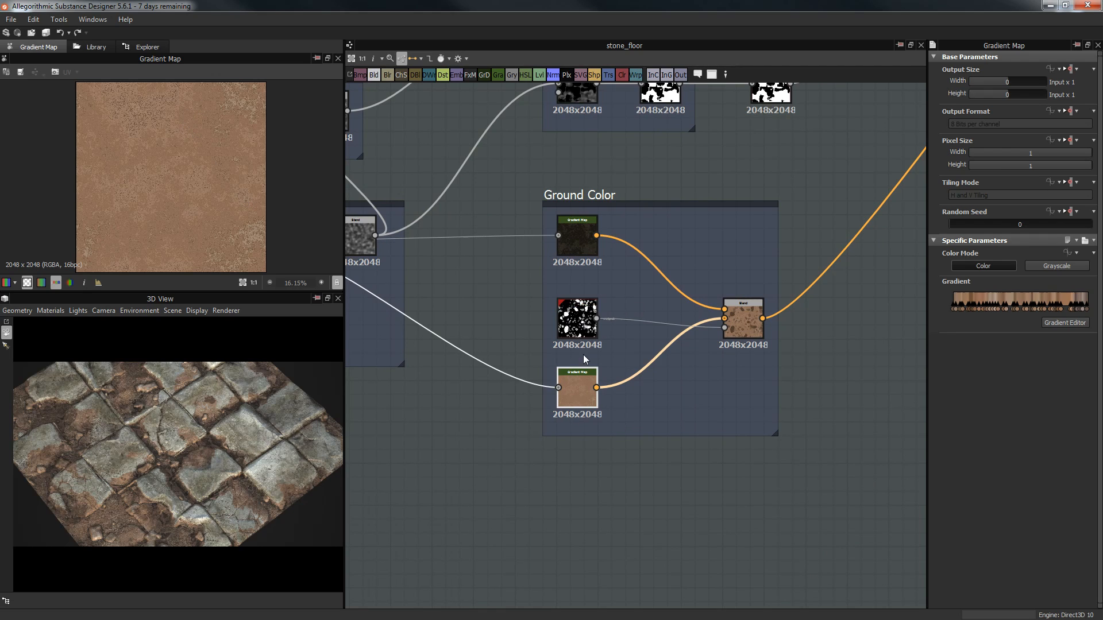
double_click(749, 327)
double_click(566, 241)
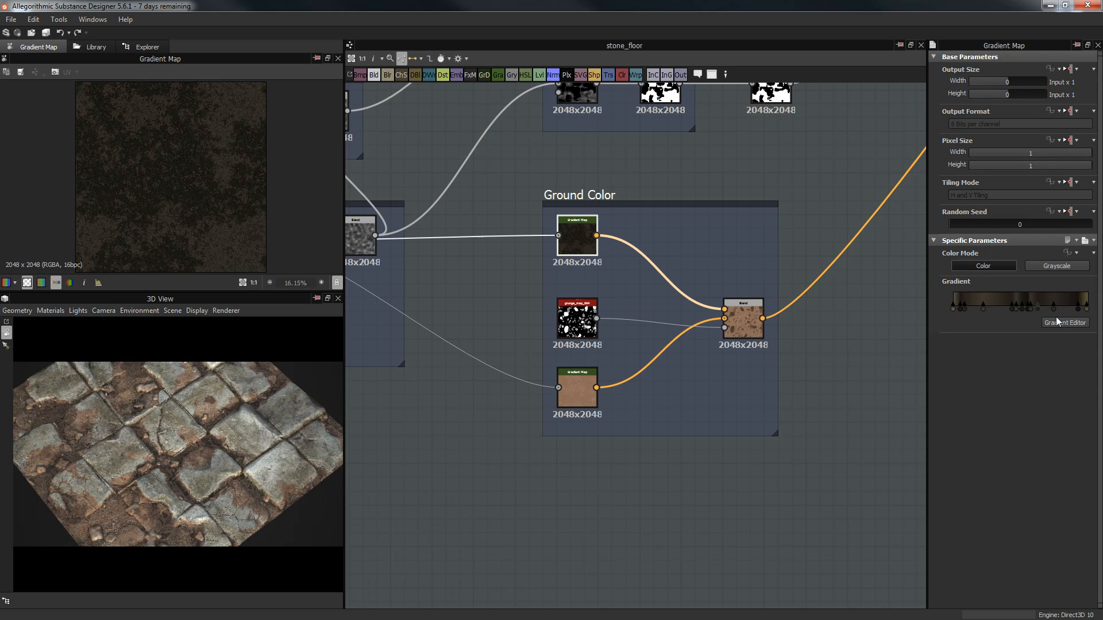
click(1057, 322)
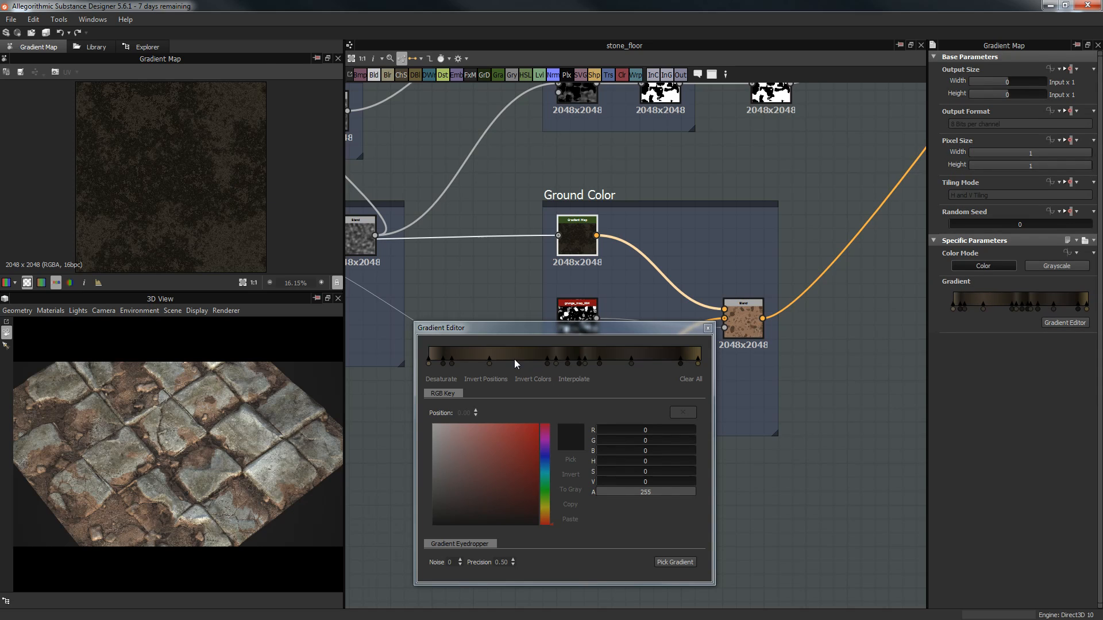
click(709, 329)
middle_drag(591, 300, 699, 273)
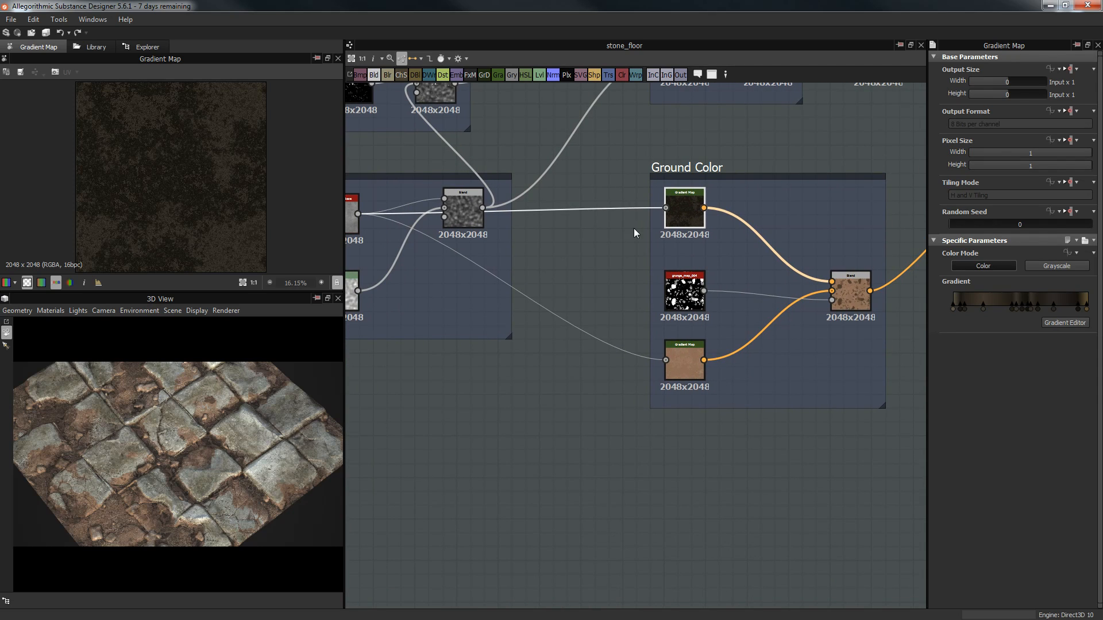
middle_drag(635, 229, 646, 239)
middle_drag(626, 284, 586, 280)
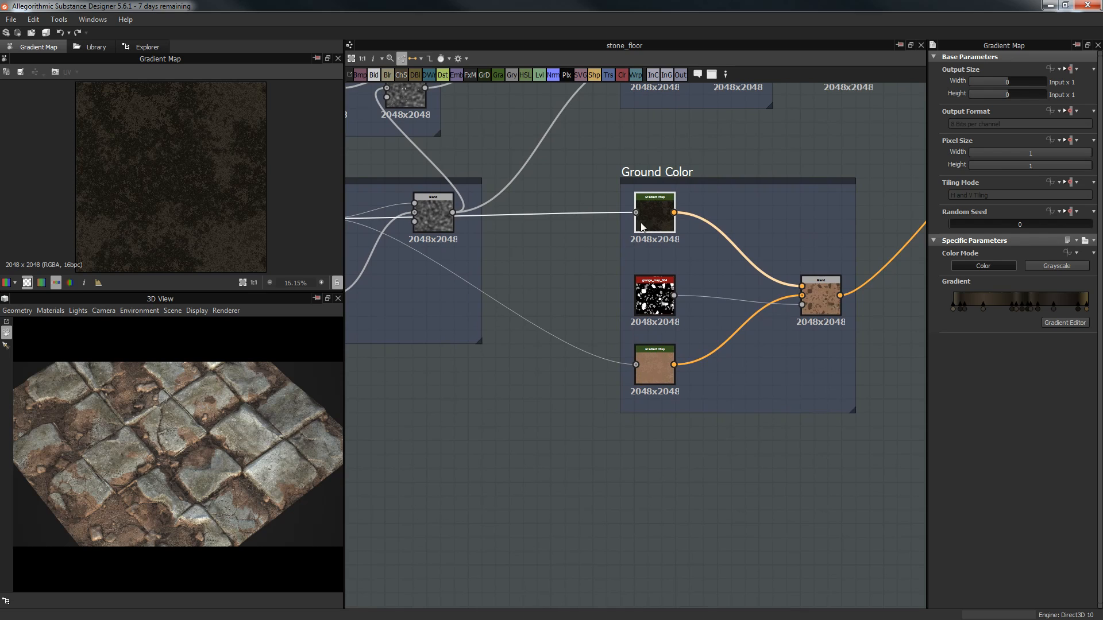
Step: Examine the Ground Color group's Multiply Blend node, its grunge map mask, and the resulting ground color close up
click(820, 300)
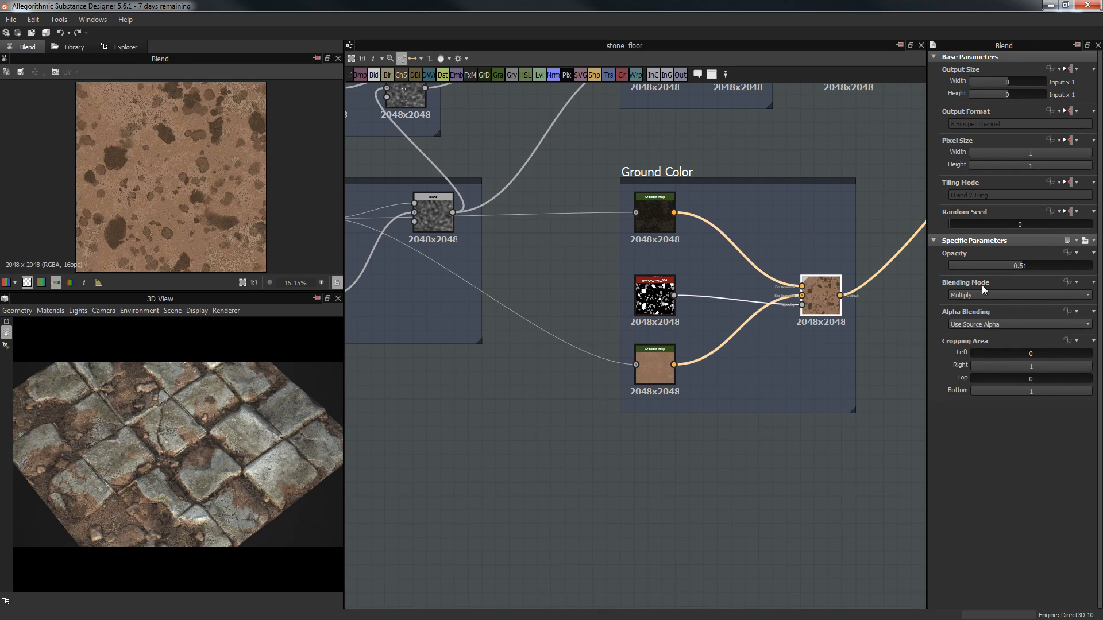
click(655, 296)
click(818, 300)
scroll(219, 145, up, 3)
scroll(134, 125, down, 2)
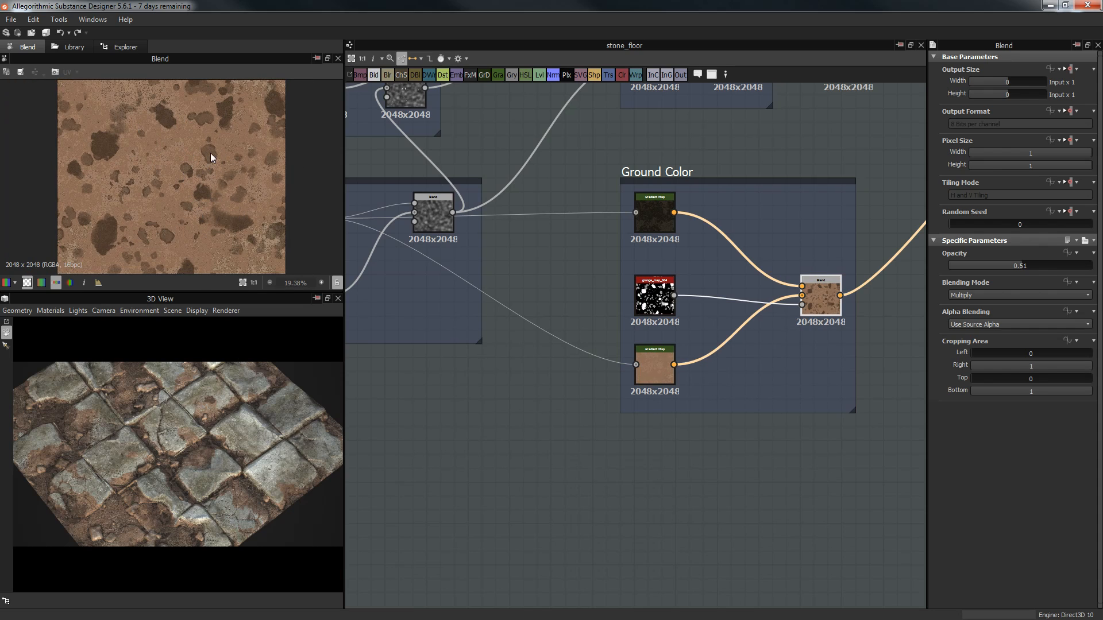
Step: Follow the Ground Color Blend's output through the graph to the Rock & Ground Blend node
middle_drag(641, 197, 722, 191)
middle_drag(822, 174, 508, 225)
scroll(508, 226, down, 2)
middle_drag(786, 216, 666, 437)
middle_drag(770, 176, 665, 319)
middle_drag(753, 210, 702, 271)
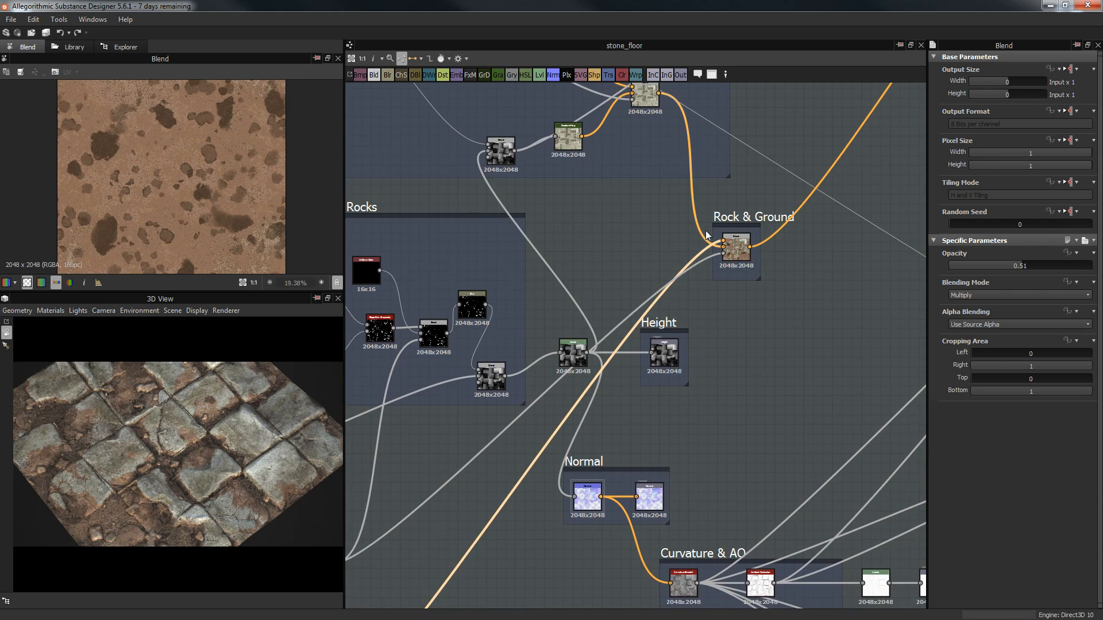
Step: Go to the rock color group above Broken Rocks and preview its Clouds noise node
middle_drag(576, 270, 653, 519)
middle_drag(485, 216, 603, 309)
scroll(452, 237, up, 2)
middle_drag(449, 257, 454, 240)
double_click(443, 185)
scroll(153, 205, down, 5)
scroll(153, 206, up, 3)
Step: Preview the blue-grey Gradient Map fed by the Clouds noise and review its color keys in the Gradient Editor
double_click(588, 184)
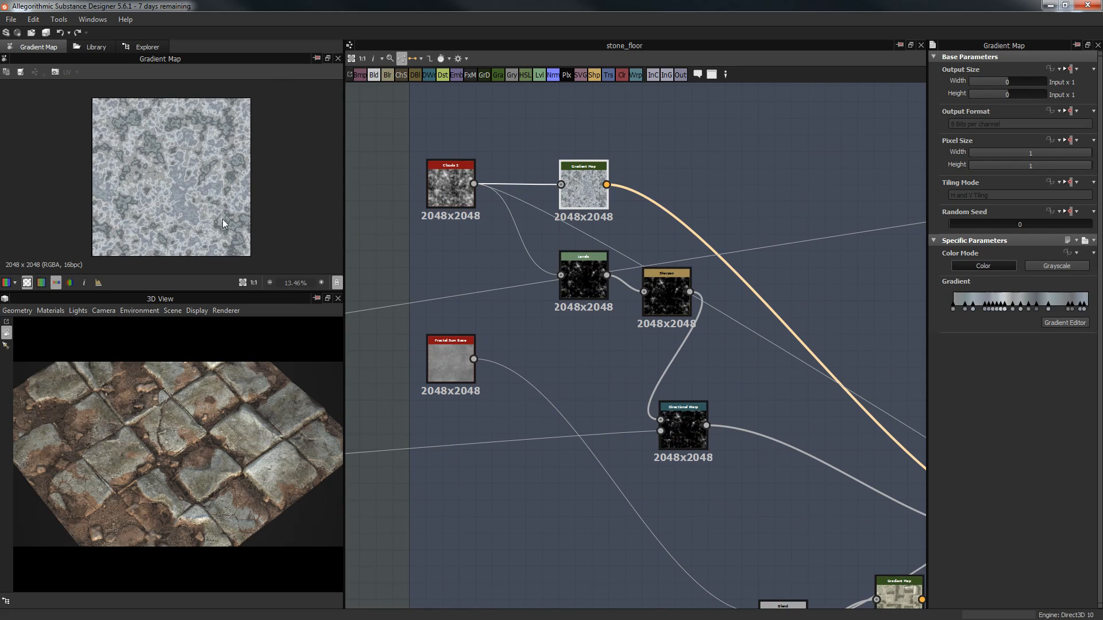
scroll(130, 215, up, 1)
click(998, 294)
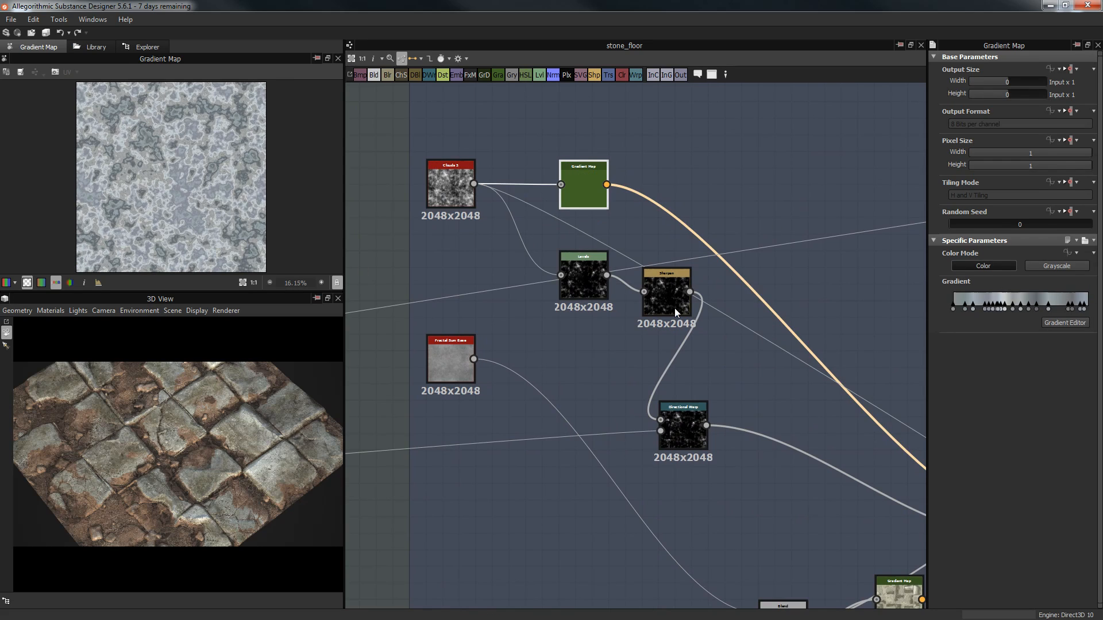
click(1050, 322)
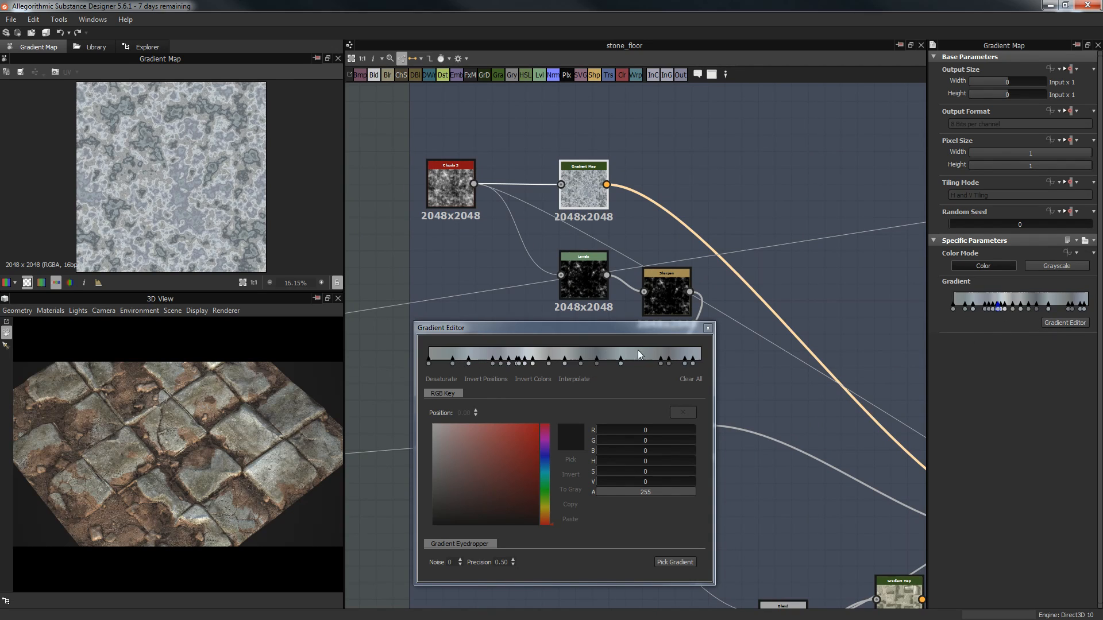
click(708, 328)
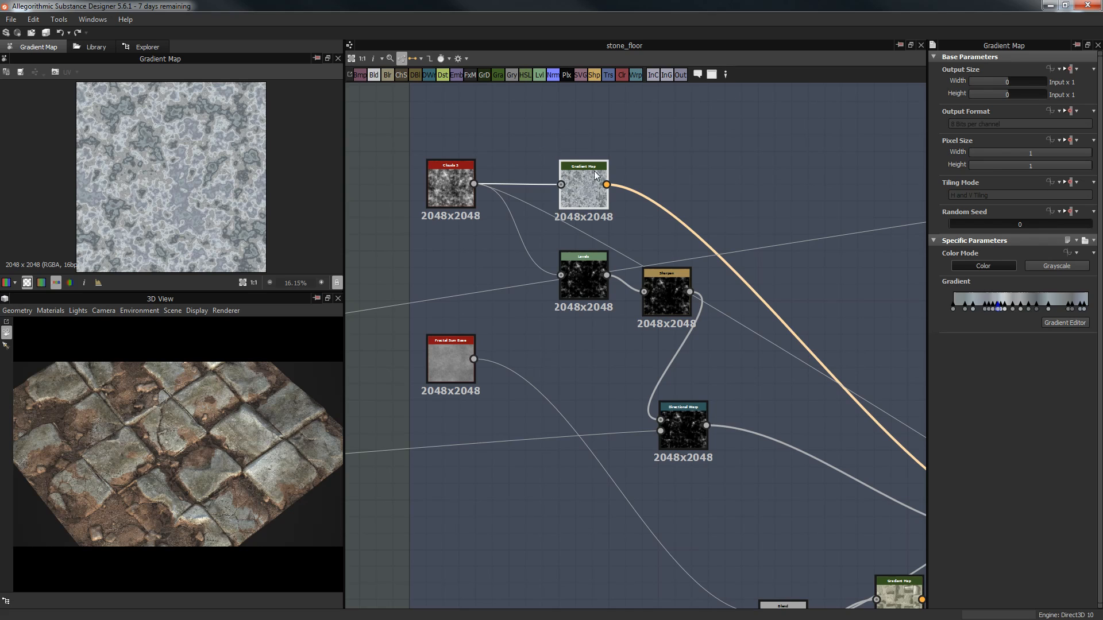
Step: Preview the Levels node fed by the same Clouds noise and review its histogram
middle_drag(685, 236, 732, 173)
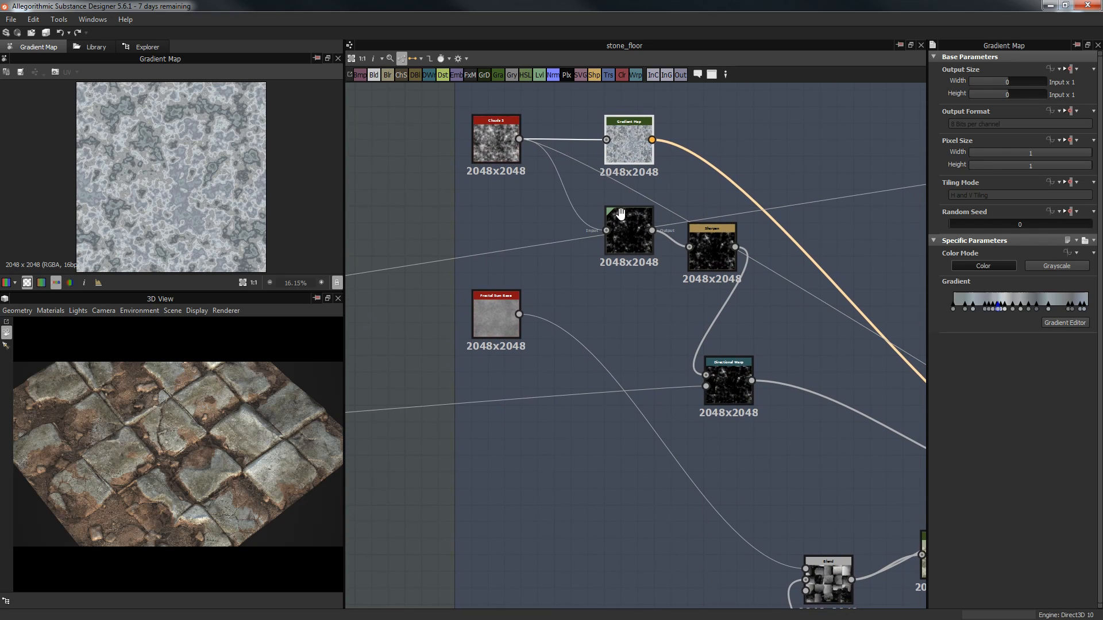
middle_drag(635, 232, 602, 246)
double_click(597, 262)
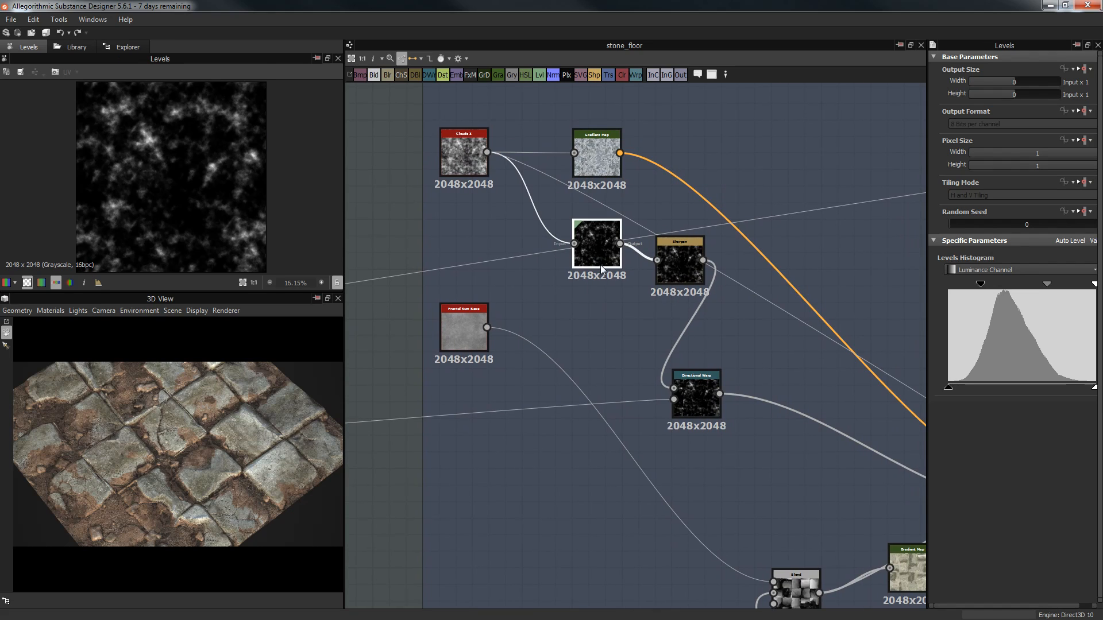
Step: Preview the Sharpen node fed by the Levels, and the Directional Warp node that it feeds
click(689, 262)
double_click(690, 260)
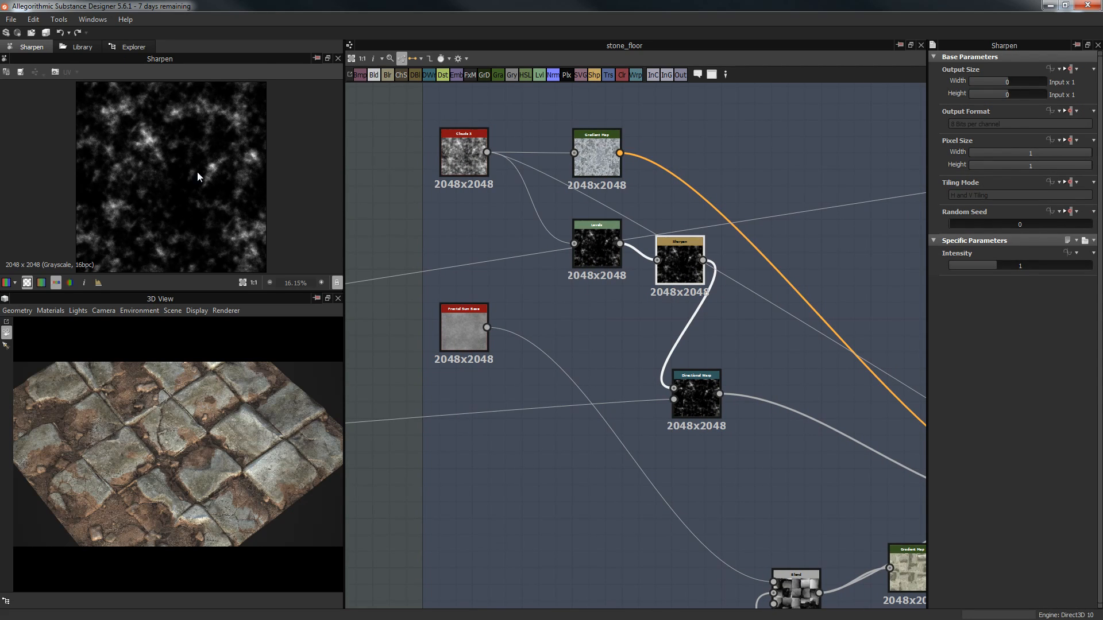
double_click(701, 383)
scroll(545, 357, down, 2)
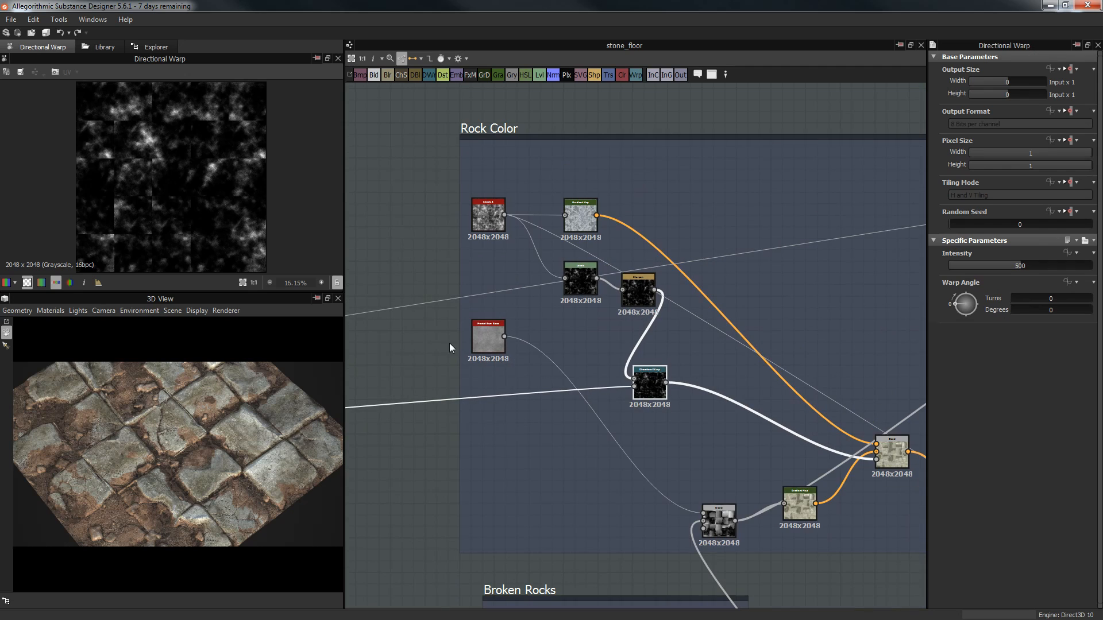
Step: Trace the Directional Warp's intensity input back to the black-and-white tile pattern node and select it
middle_drag(554, 287, 653, 283)
scroll(748, 222, down, 3)
scroll(654, 284, up, 3)
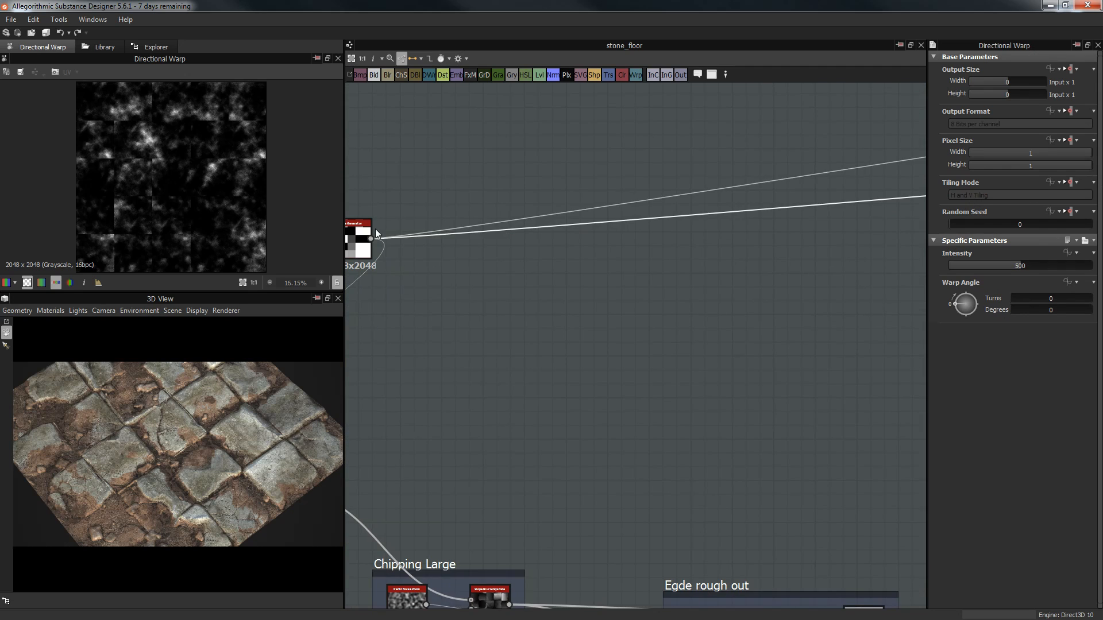
middle_drag(482, 227, 638, 239)
double_click(514, 241)
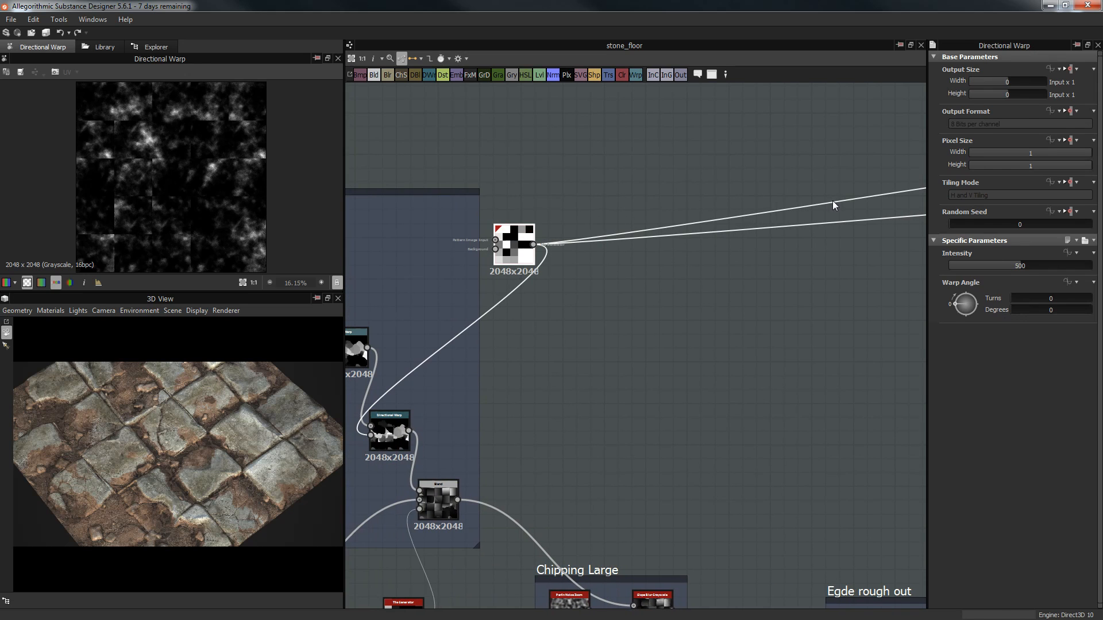
Step: Follow the tile pattern's output back to the Rock Color group and preview the whole Directional Warp result
middle_drag(833, 202, 415, 305)
scroll(676, 269, down, 3)
middle_drag(631, 260, 135, 311)
middle_drag(774, 239, 572, 281)
scroll(747, 247, up, 3)
scroll(723, 256, up, 2)
middle_drag(713, 347, 732, 323)
double_click(712, 416)
scroll(259, 189, down, 2)
scroll(745, 266, down, 5)
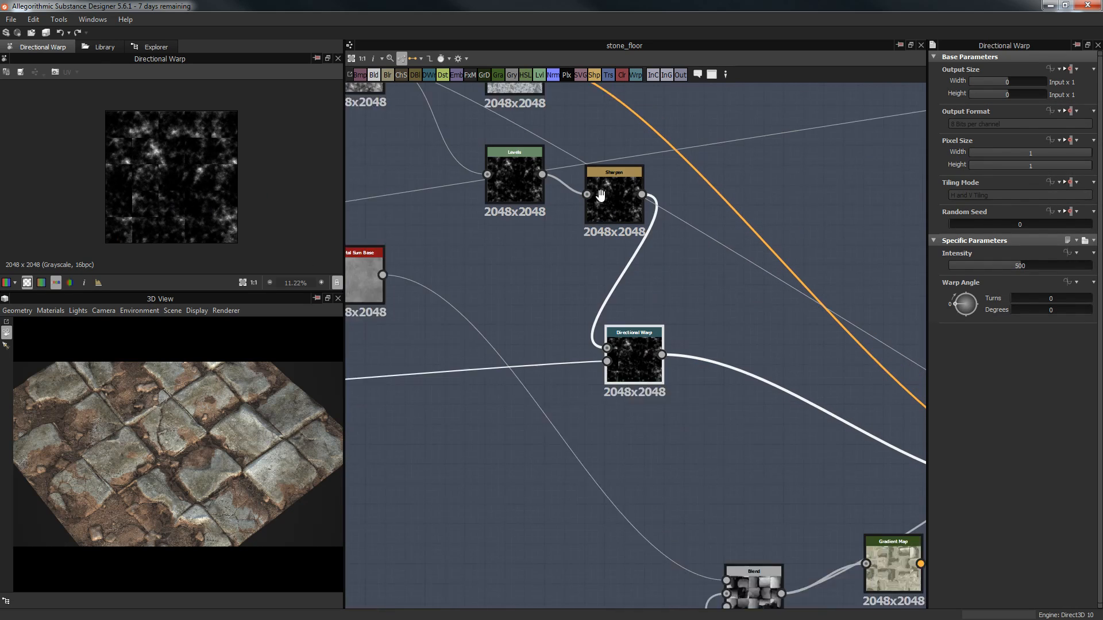
Step: Rearrange the beige Gradient Map and its grayscale Blend node in the Rock Color group, and preview the Gradient Map
scroll(767, 232, up, 2)
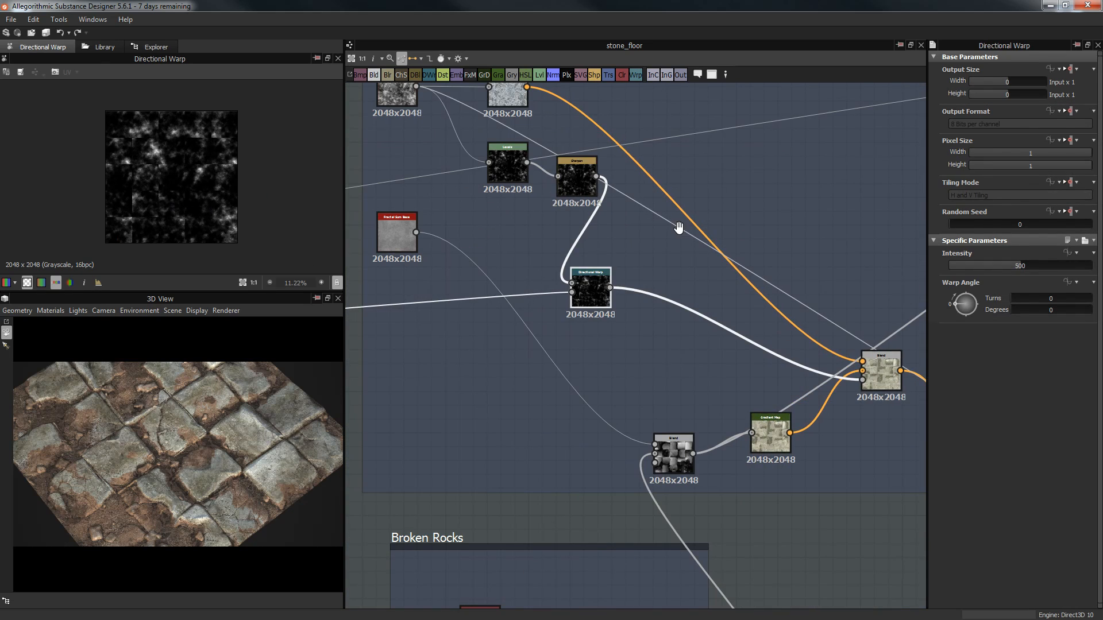
scroll(677, 239, up, 1)
middle_drag(780, 422, 716, 390)
drag(730, 434, 669, 387)
drag(612, 455, 557, 455)
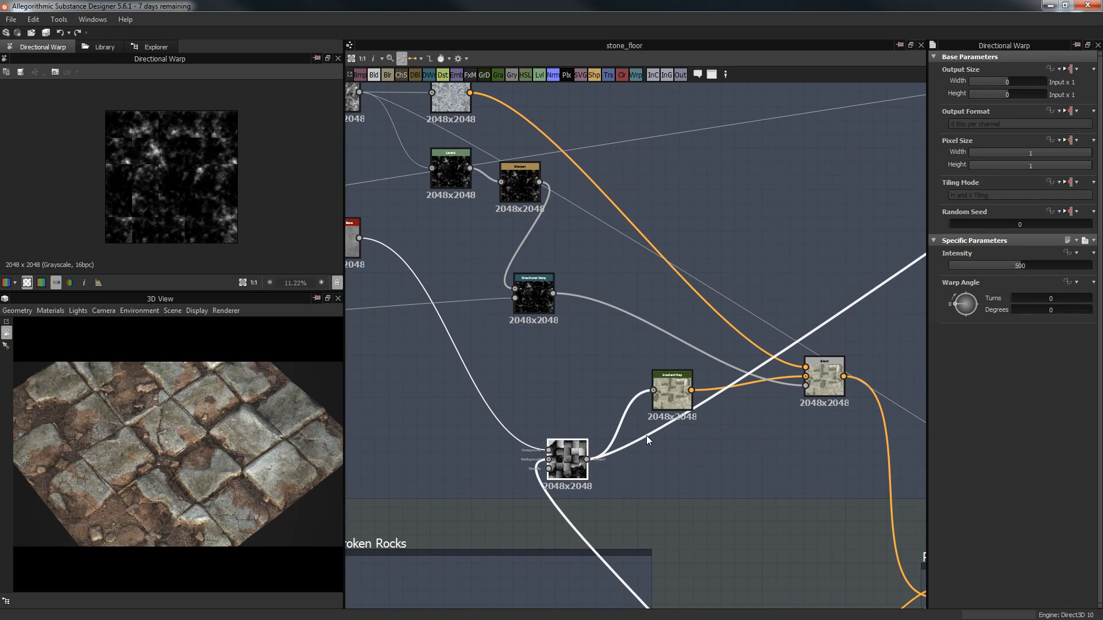
mouse_move(669, 388)
mouse_down()
mouse_move(608, 379)
mouse_move(653, 377)
mouse_up()
double_click(653, 377)
Step: Trace the grayscale Blend's background input to the Levels node beside Height and preview that node
middle_drag(522, 451, 687, 379)
middle_drag(830, 409, 631, 269)
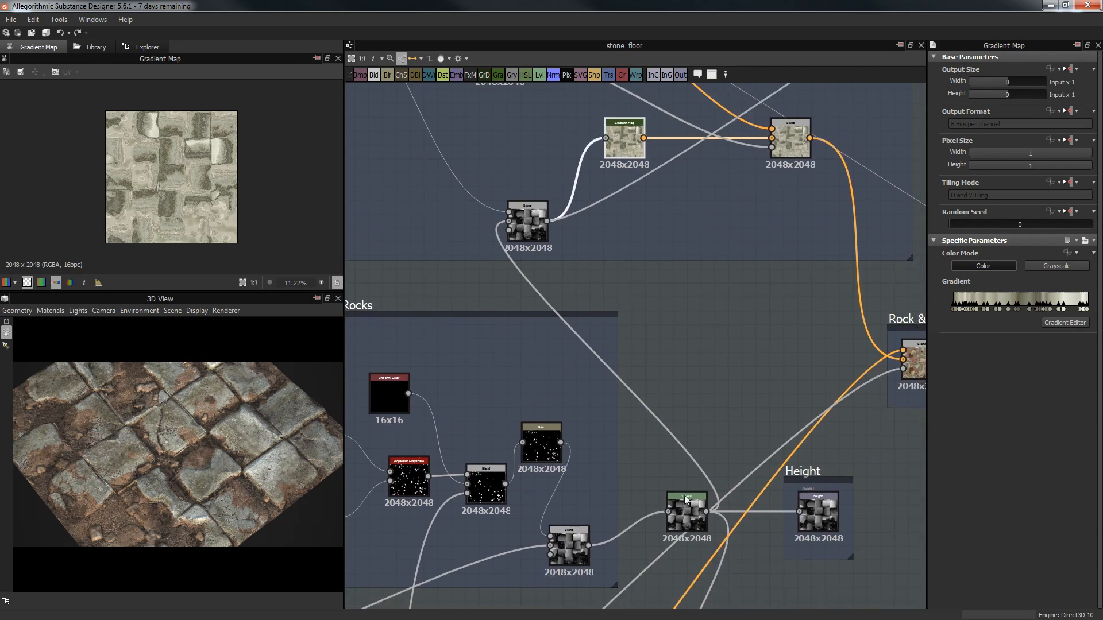
scroll(634, 270, down, 1)
click(670, 467)
double_click(671, 470)
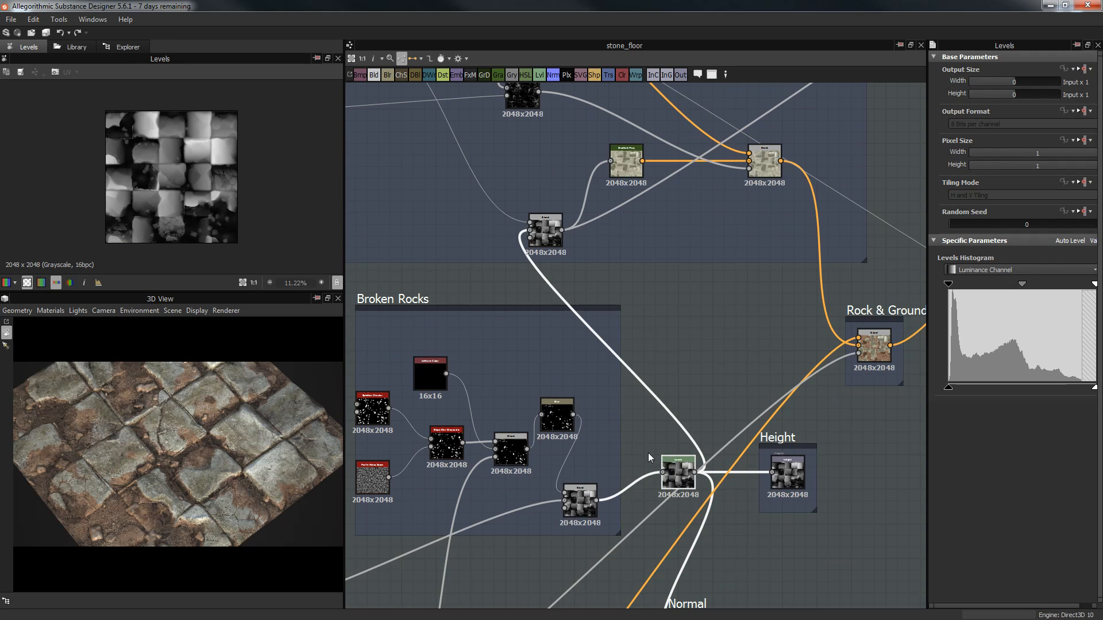
scroll(715, 531, down, 2)
middle_drag(717, 495, 718, 424)
scroll(758, 445, up, 1)
middle_drag(695, 367, 765, 518)
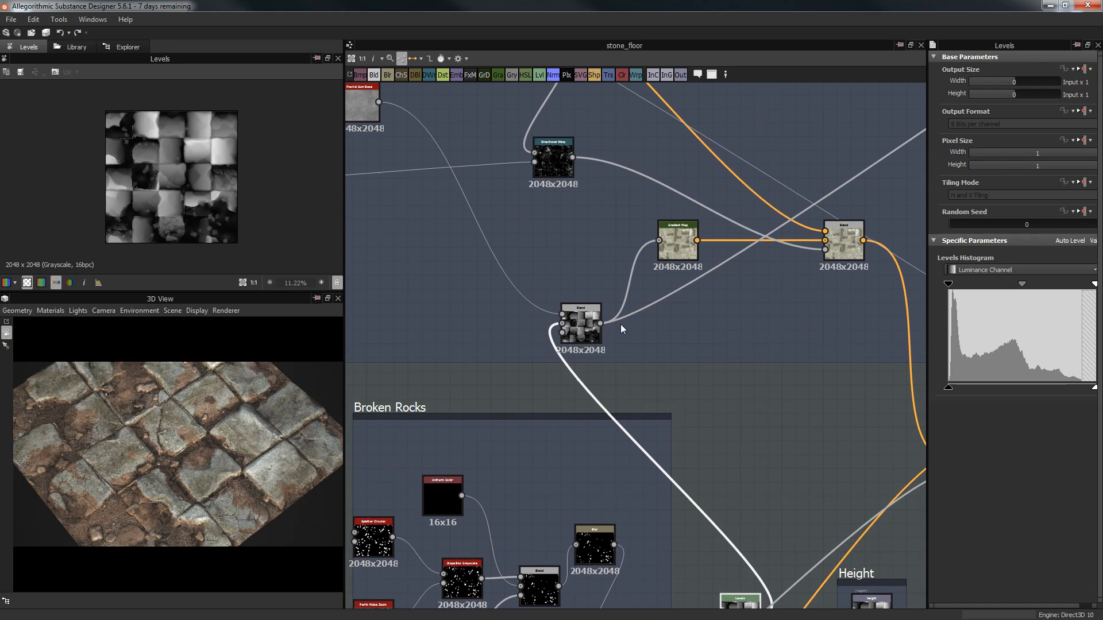
Step: Preview the grayscale Overlay Blend in the Rock Color group and move the Fractal Sum Base node next to it
double_click(583, 328)
middle_drag(532, 212, 608, 268)
drag(448, 146, 591, 325)
click(649, 372)
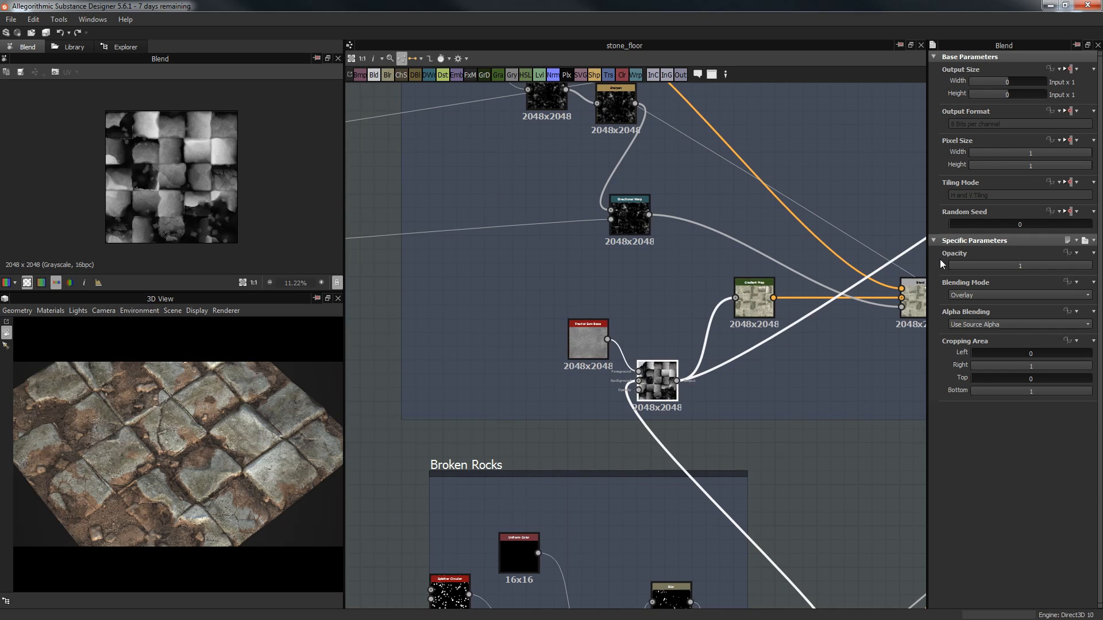
scroll(175, 182, up, 3)
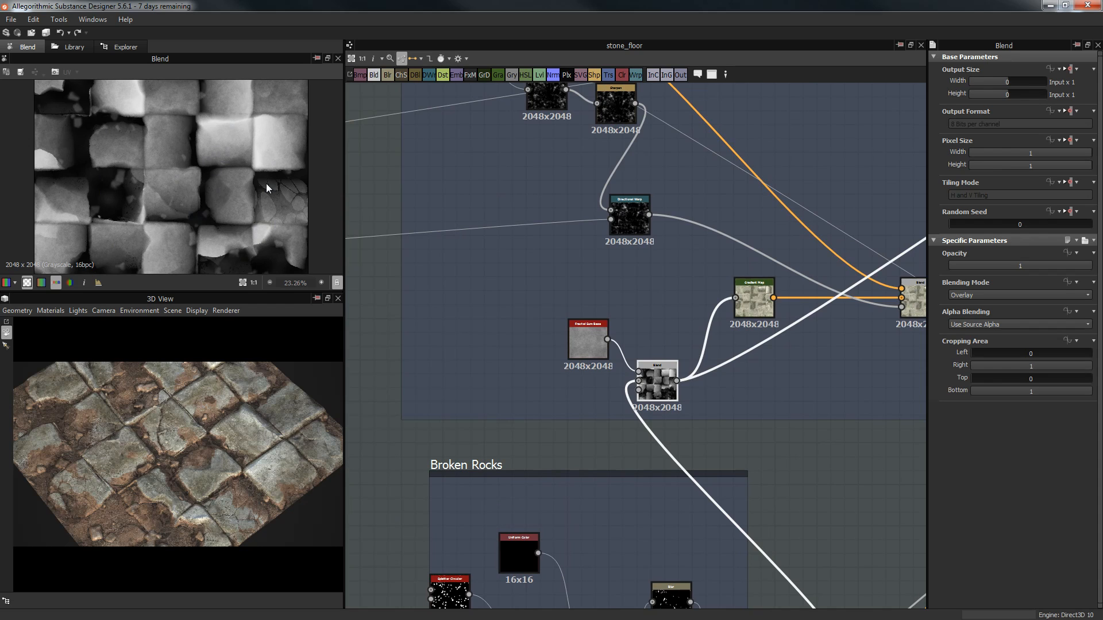
Step: Preview the beige Gradient Map up close and compare it with the Fractal Sum Base noise
middle_drag(664, 266, 630, 333)
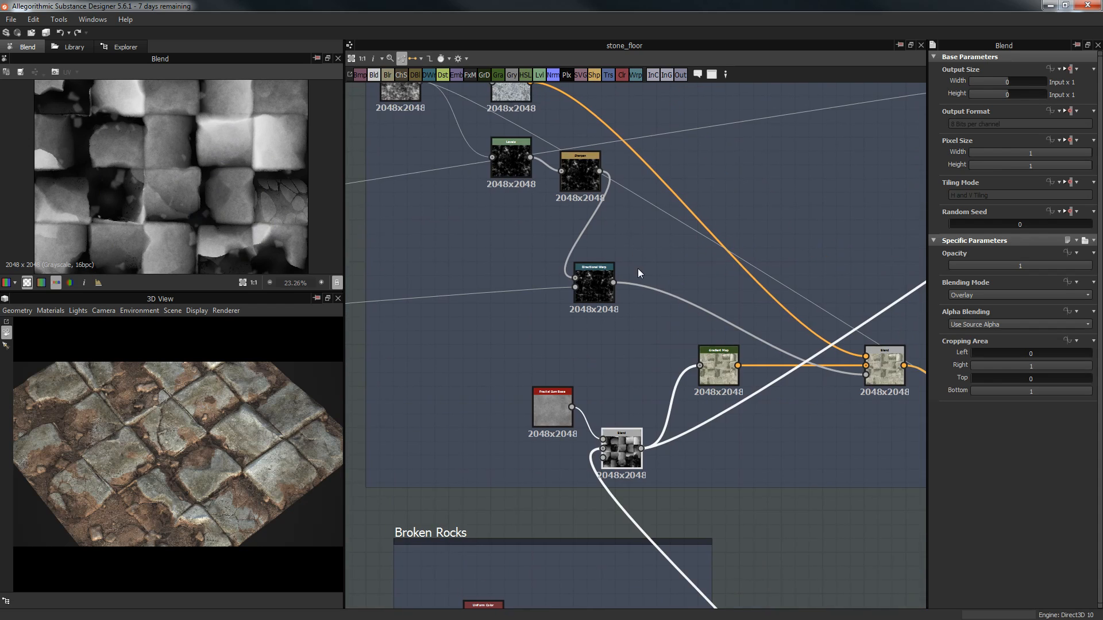
scroll(639, 281, up, 1)
double_click(725, 389)
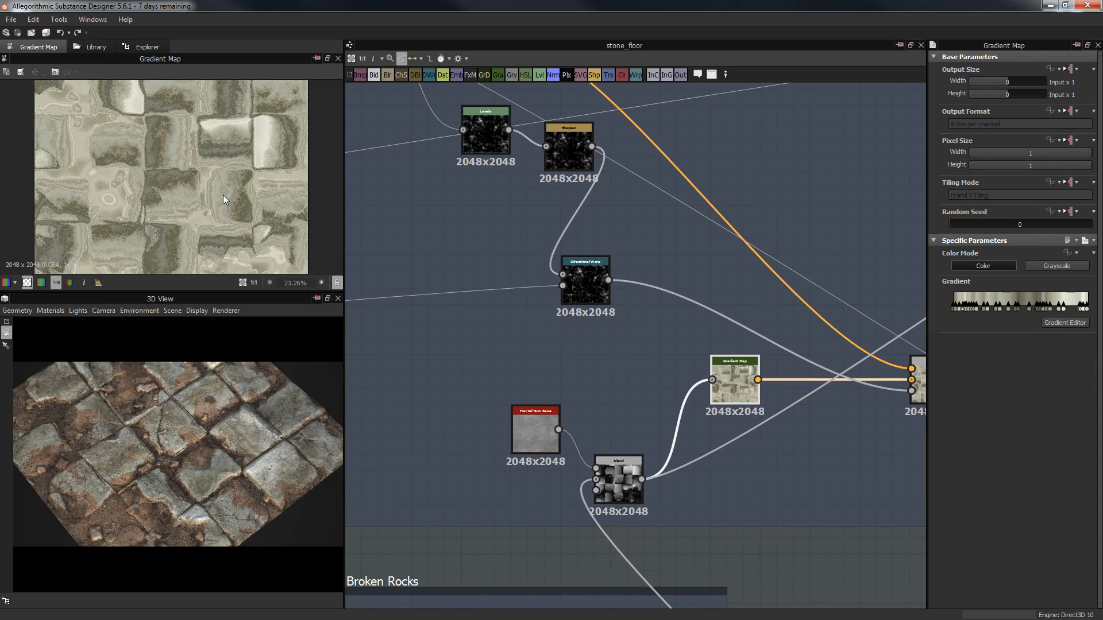
scroll(223, 195, up, 3)
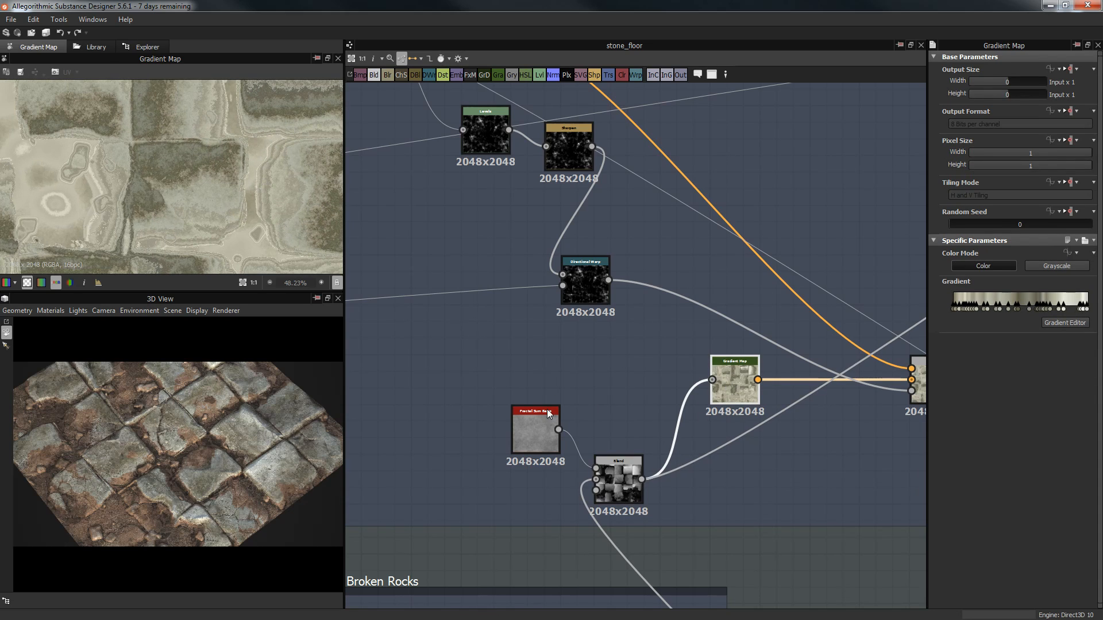
double_click(527, 425)
double_click(730, 389)
Step: Set the grayscale Overlay Blend's Opacity to 0 and examine the effect on the beige Gradient Map
double_click(622, 464)
drag(989, 265, 748, 280)
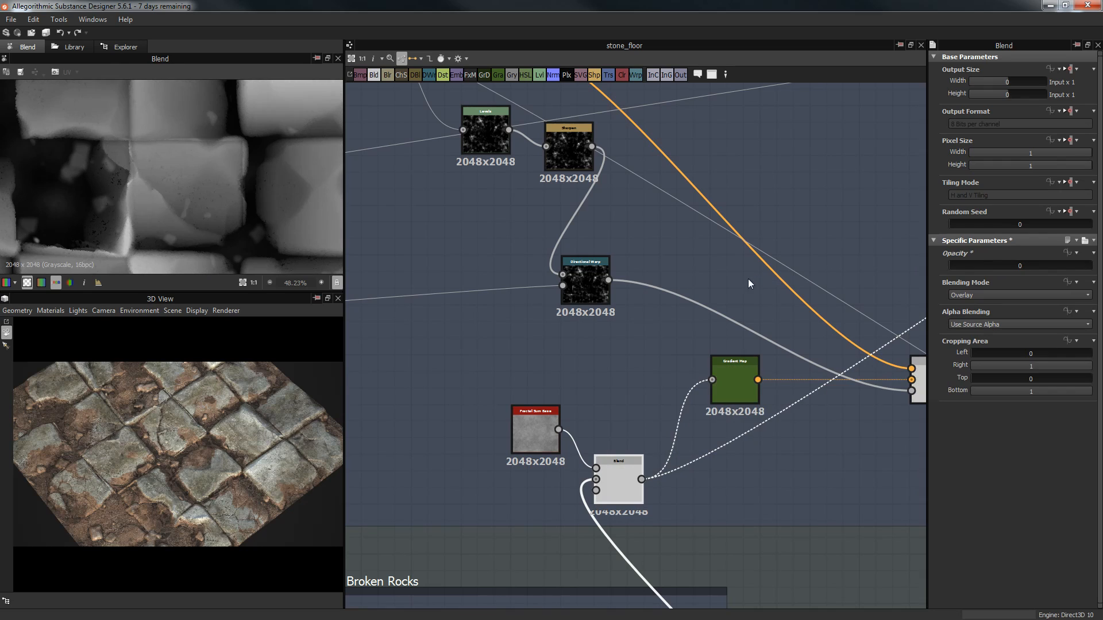
double_click(736, 380)
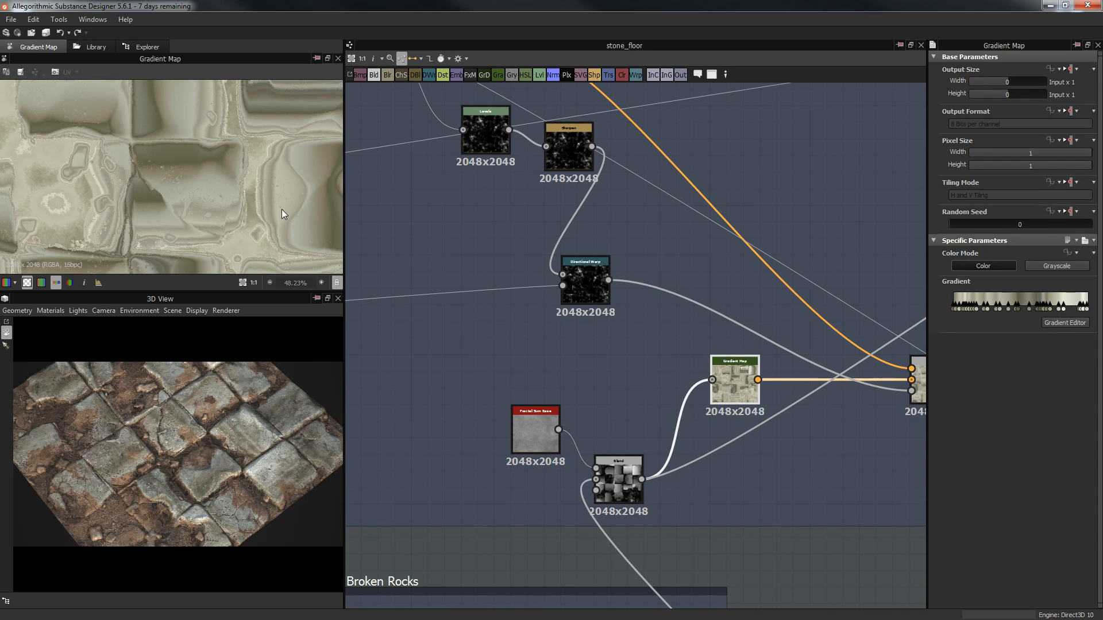
scroll(270, 198, down, 2)
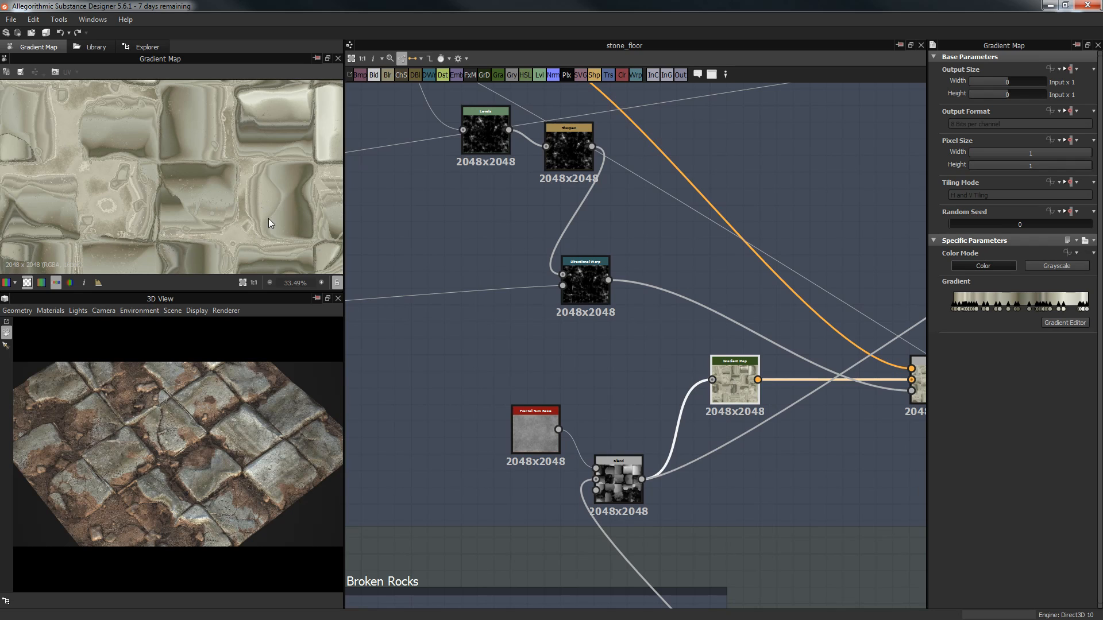
scroll(291, 221, up, 2)
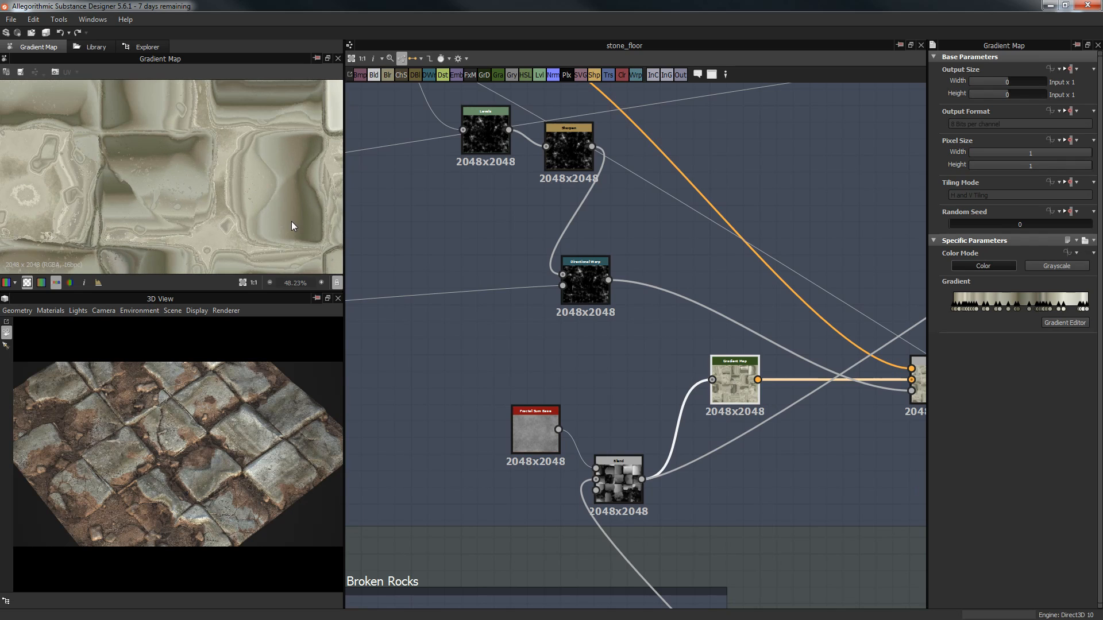
Step: Examine a stone up close in the 3D view and set the Overlay Blend's Opacity back to 1
drag(177, 473, 161, 387)
scroll(258, 463, up, 5)
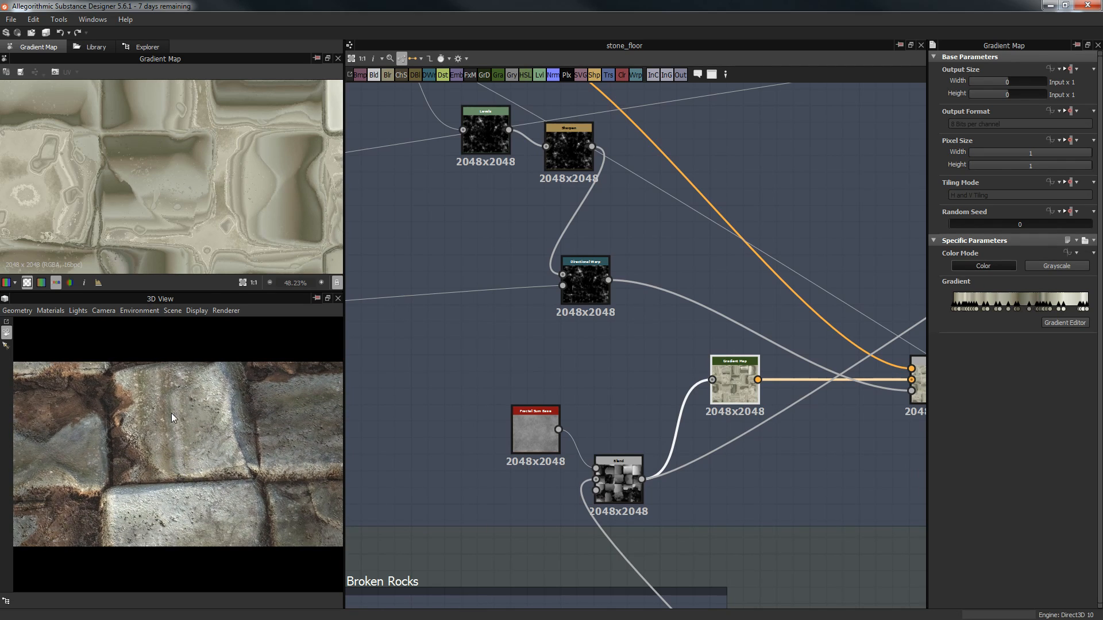
click(618, 477)
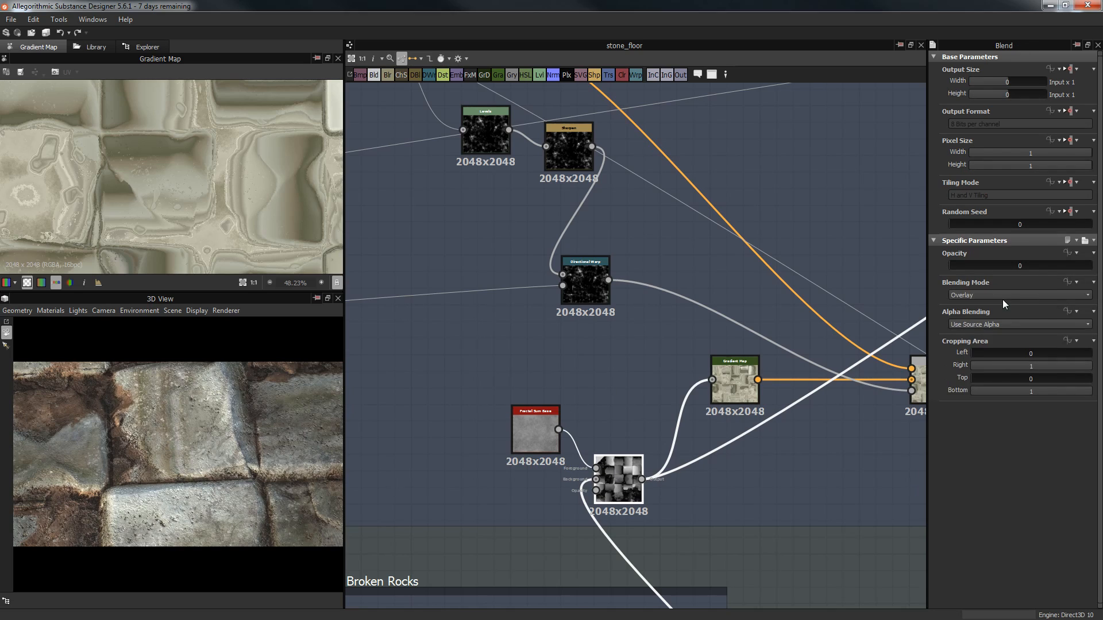
drag(1064, 263, 1093, 265)
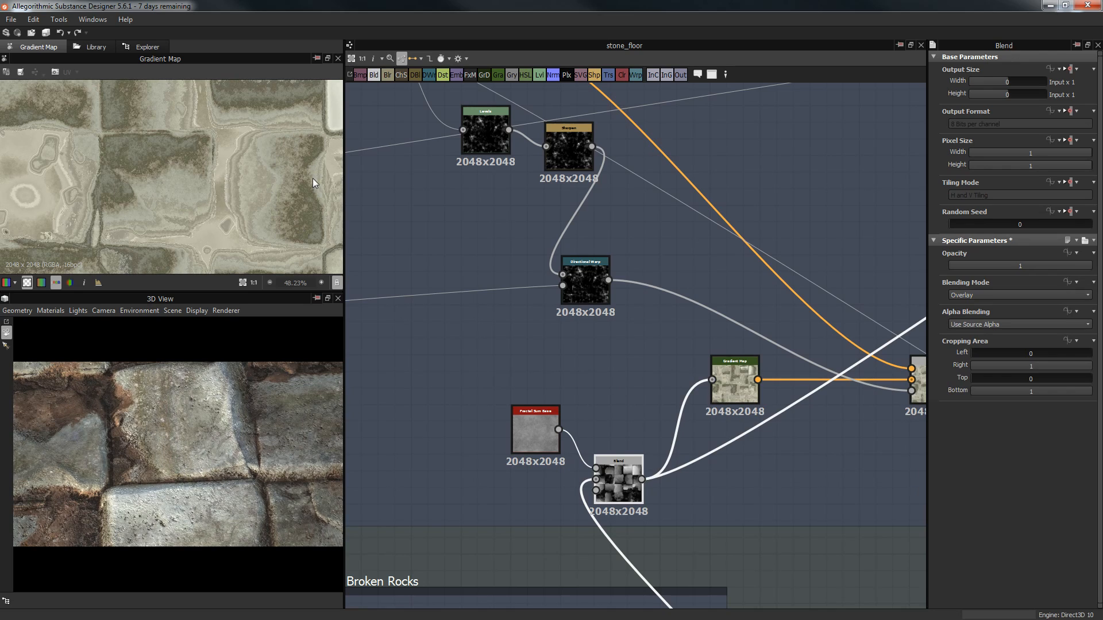
Step: Select the beige Gradient Map and review its gradient colors
middle_drag(609, 403, 595, 394)
middle_drag(672, 401, 633, 404)
click(676, 377)
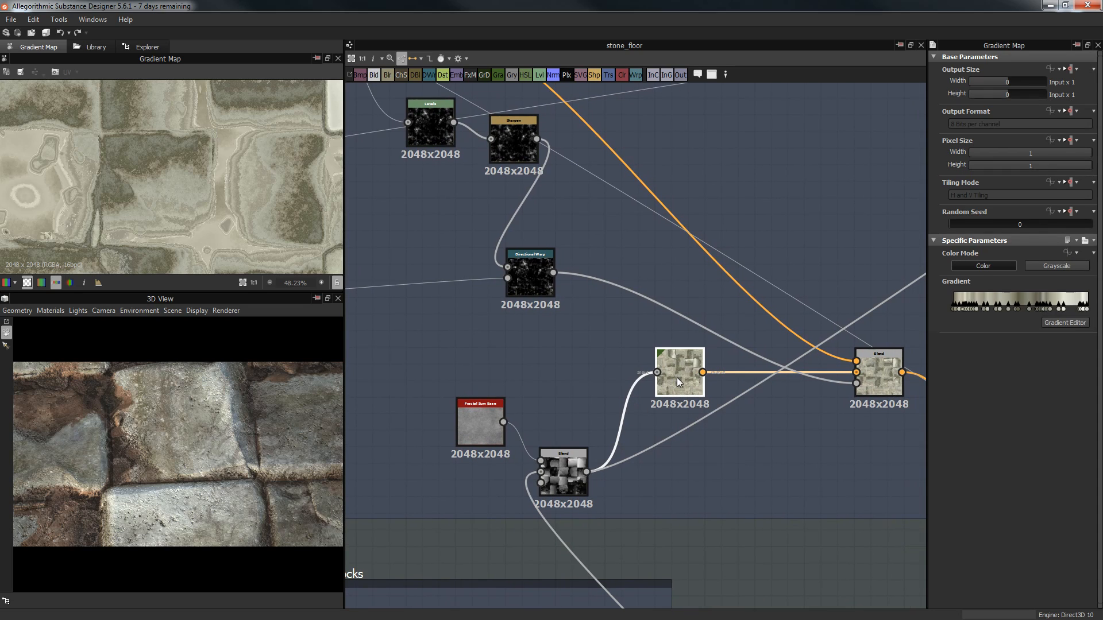
middle_drag(630, 346, 613, 362)
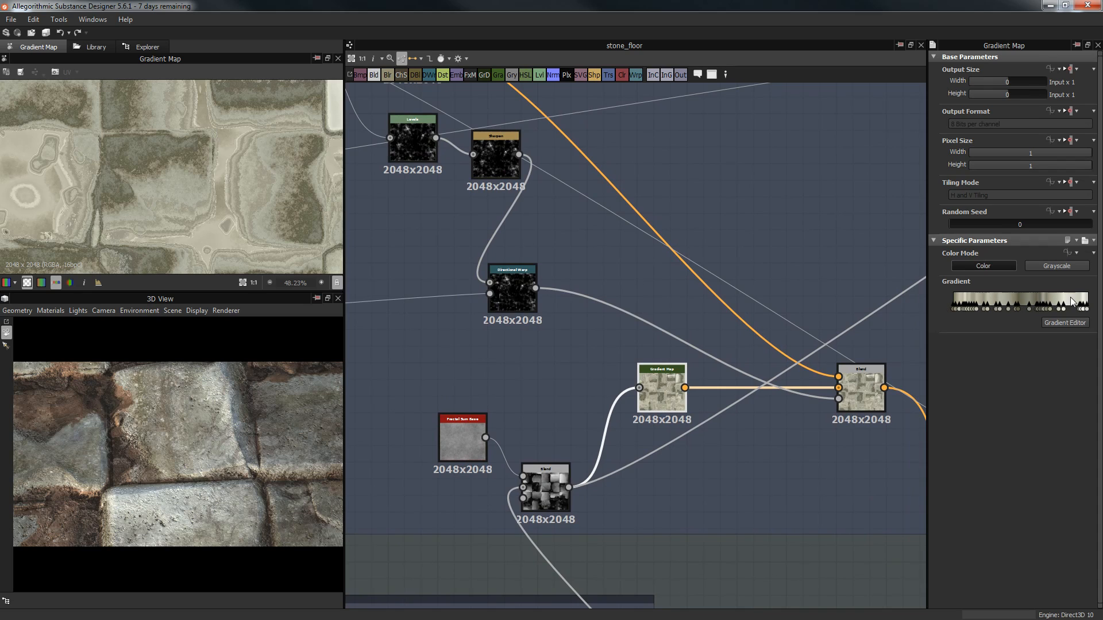
Step: Move the Blend node that combines both Gradient Maps higher up in the Rock Color group
middle_drag(678, 295, 635, 348)
click(811, 424)
drag(806, 410, 756, 222)
Step: Check the Levels and Sharpen nodes fed by the Clouds noise, examining the sharpened grain up close
middle_drag(615, 299, 726, 365)
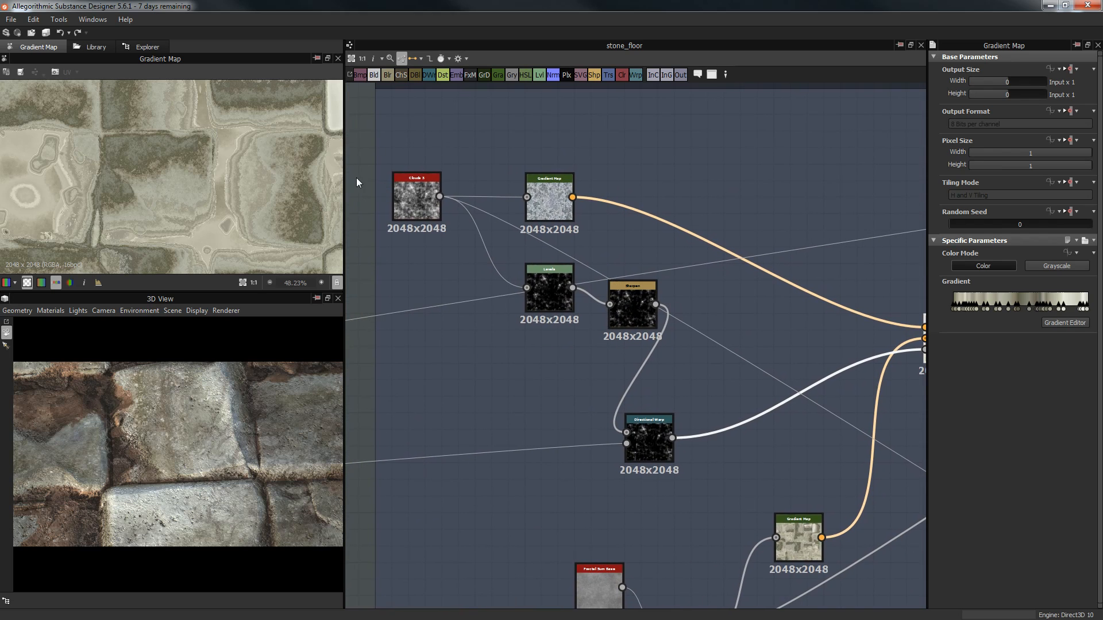
middle_drag(561, 316, 453, 278)
middle_drag(418, 198, 509, 208)
click(549, 261)
click(629, 273)
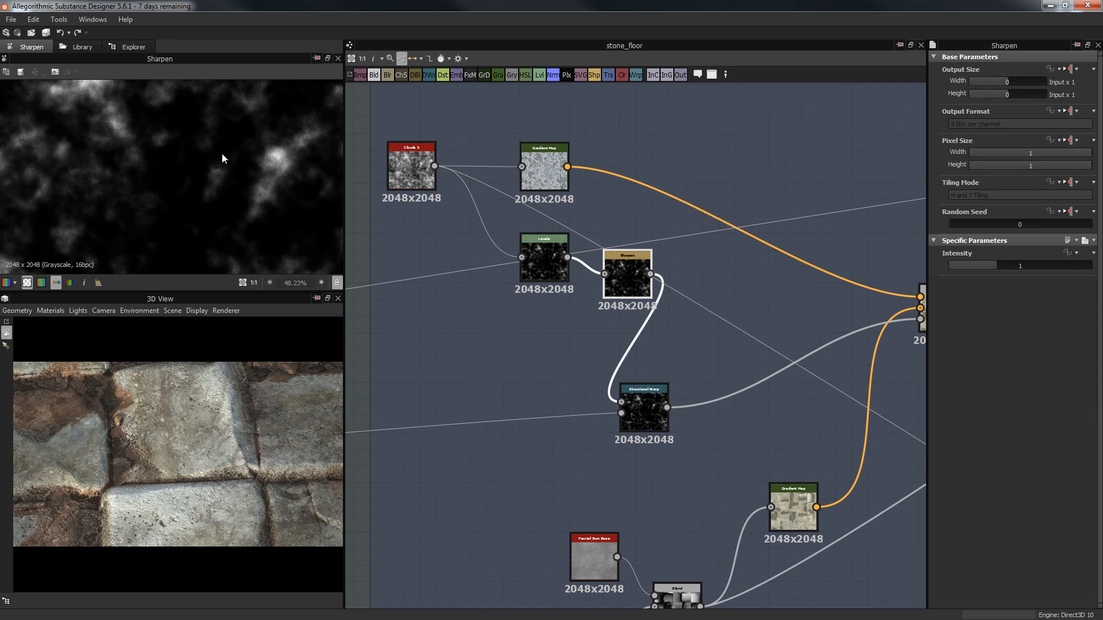
scroll(290, 208, up, 2)
scroll(246, 150, up, 2)
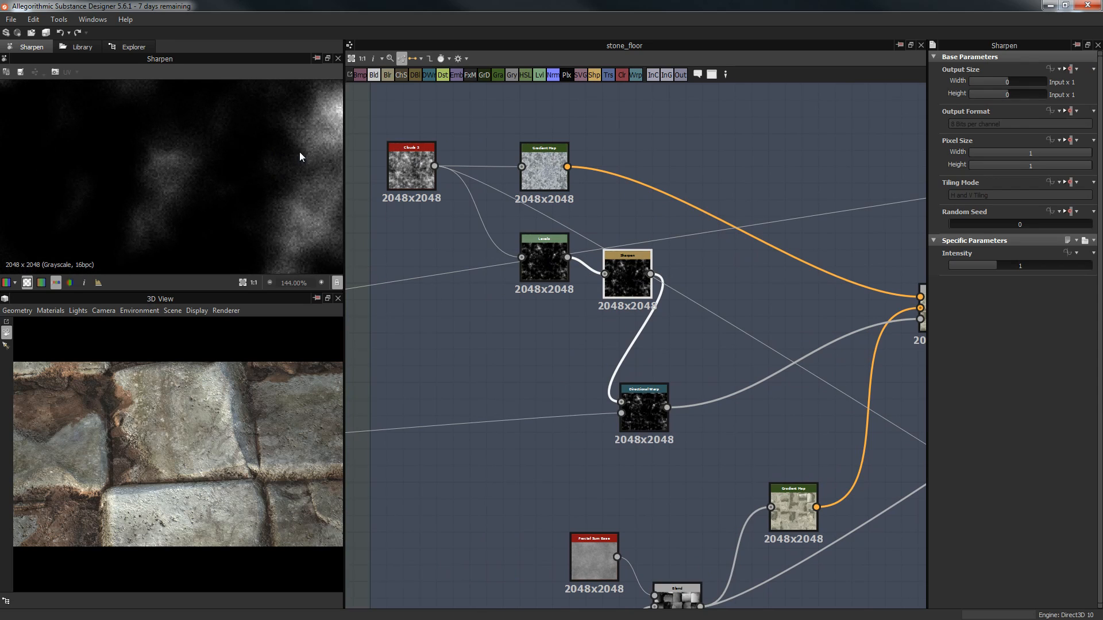
scroll(213, 158, up, 1)
middle_drag(213, 159, 182, 164)
Step: Preview the Directional Warp mask as a whole, and the rock color Blend node that uses it
click(636, 408)
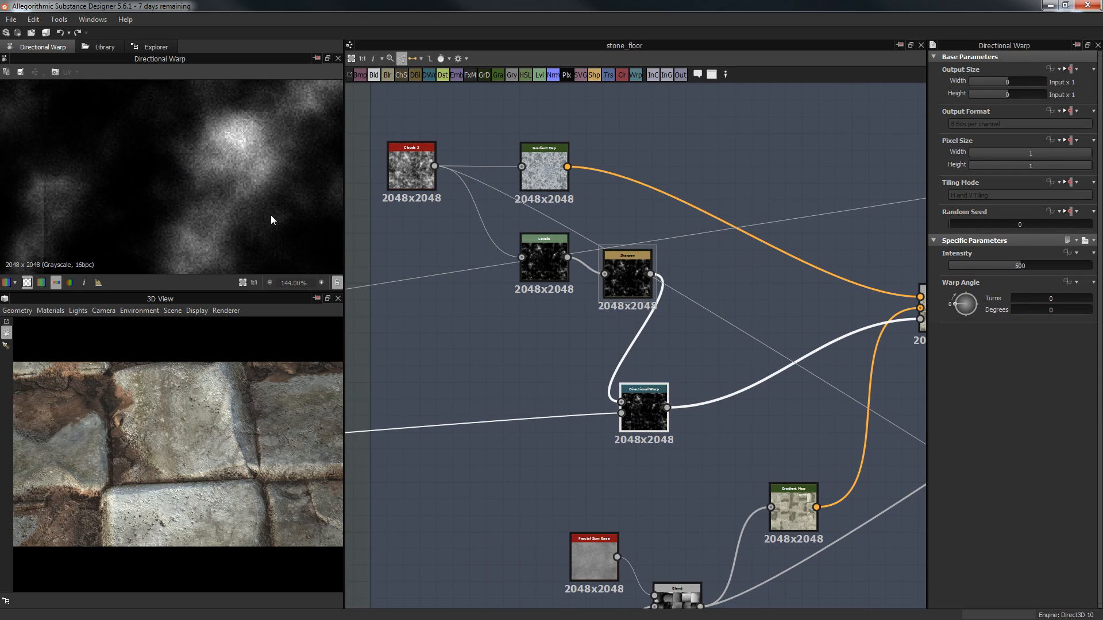
scroll(197, 181, down, 8)
scroll(189, 212, down, 1)
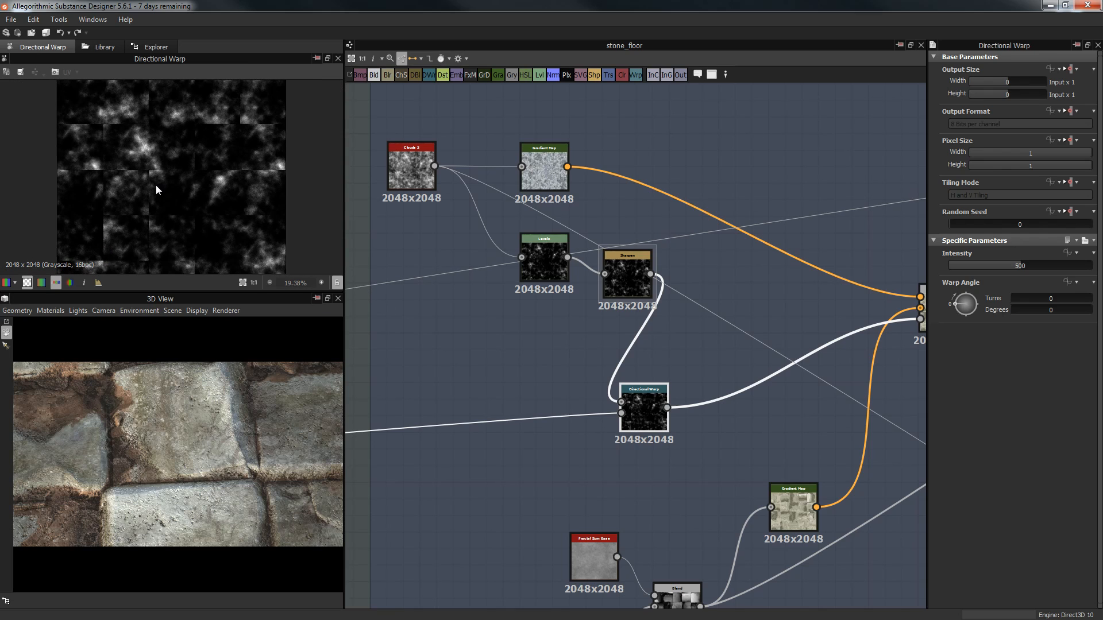
middle_drag(591, 369, 548, 324)
middle_drag(650, 359, 463, 384)
click(711, 270)
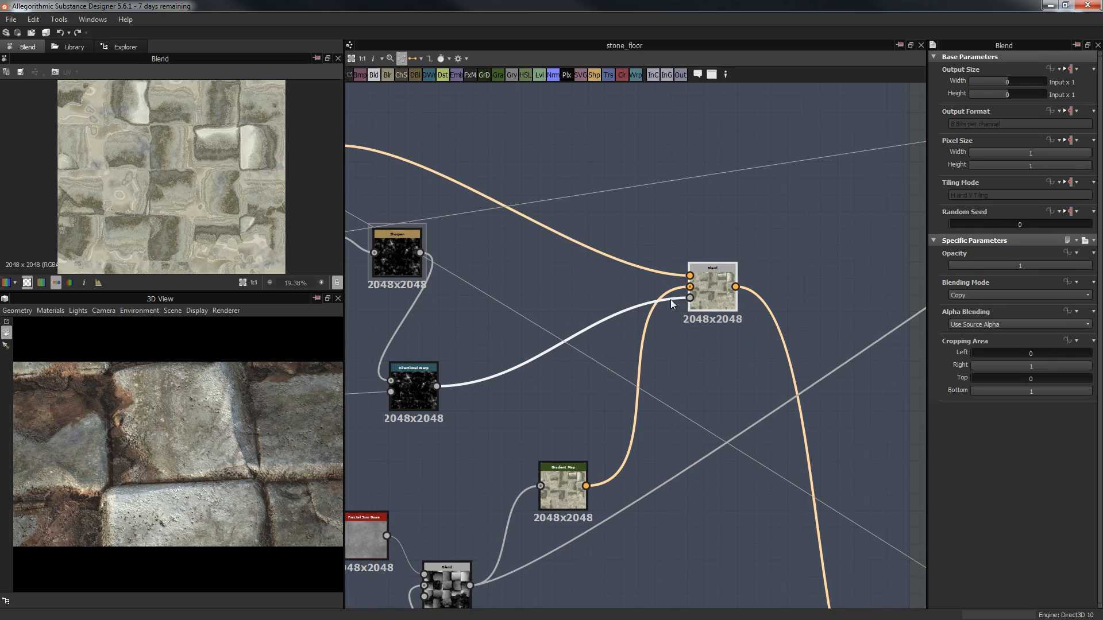
Step: Compare the blue-grey Gradient Map with the rock color Blend, examining the blended detail up close
middle_drag(348, 161, 522, 206)
click(522, 206)
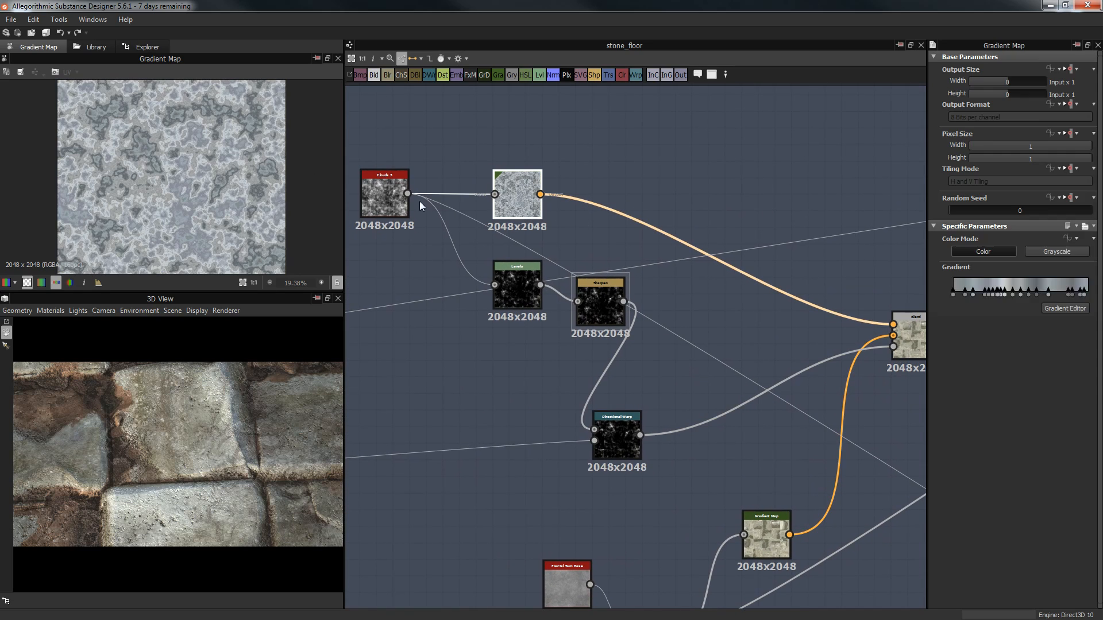
middle_drag(913, 334, 717, 298)
click(713, 302)
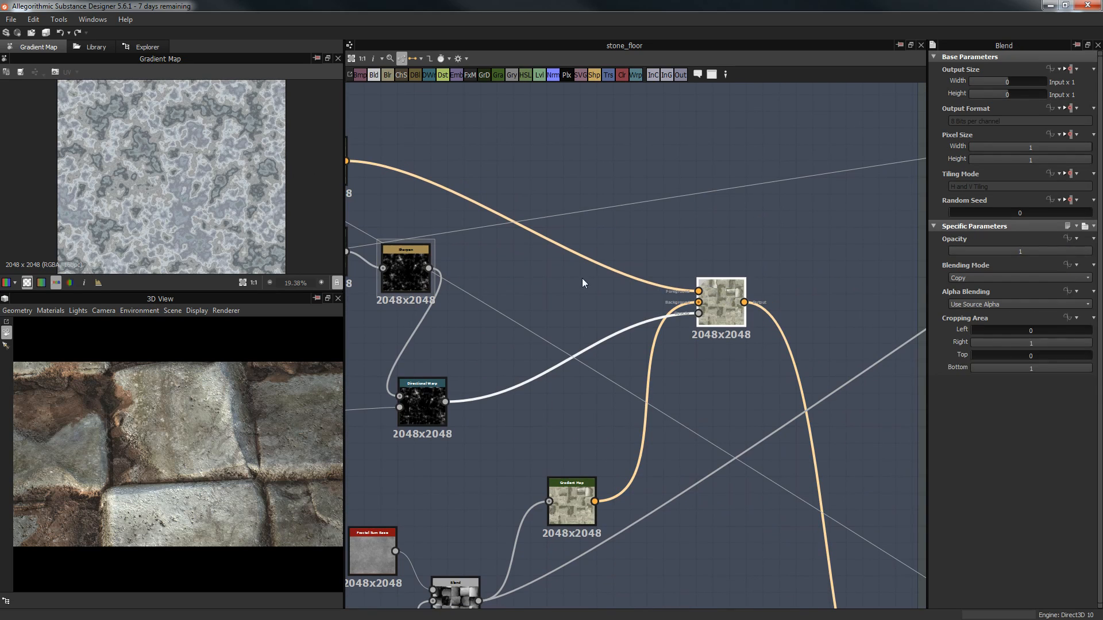
scroll(166, 226, up, 5)
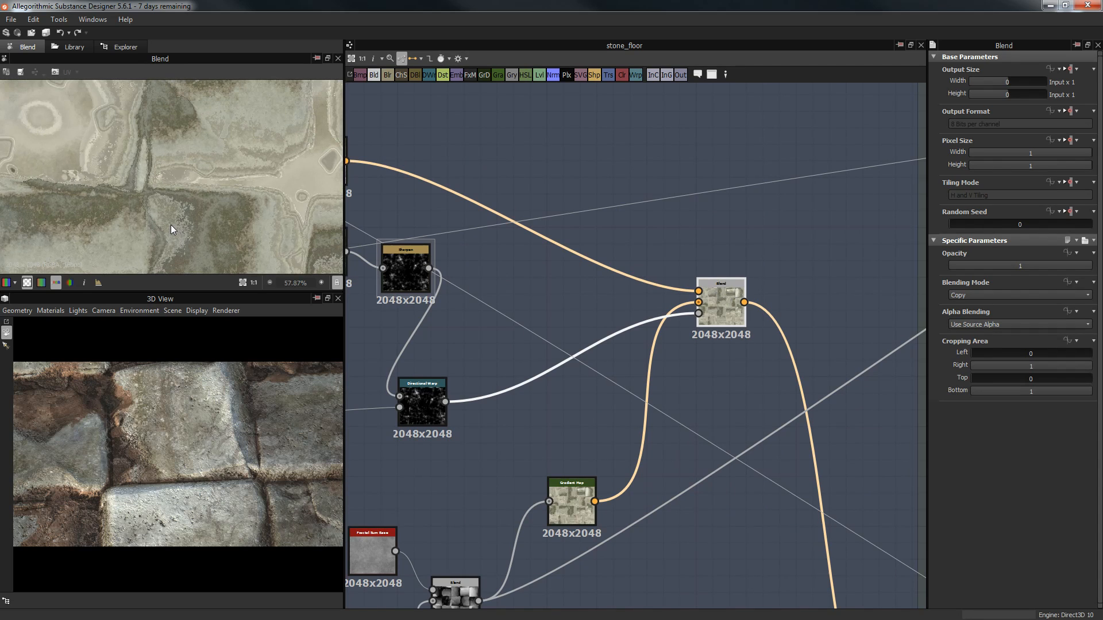
Step: Follow the rock color output to the Rock & Ground Blend node and preview the whole combined texture
middle_drag(610, 241, 633, 105)
scroll(682, 224, down, 3)
middle_drag(756, 275, 648, 229)
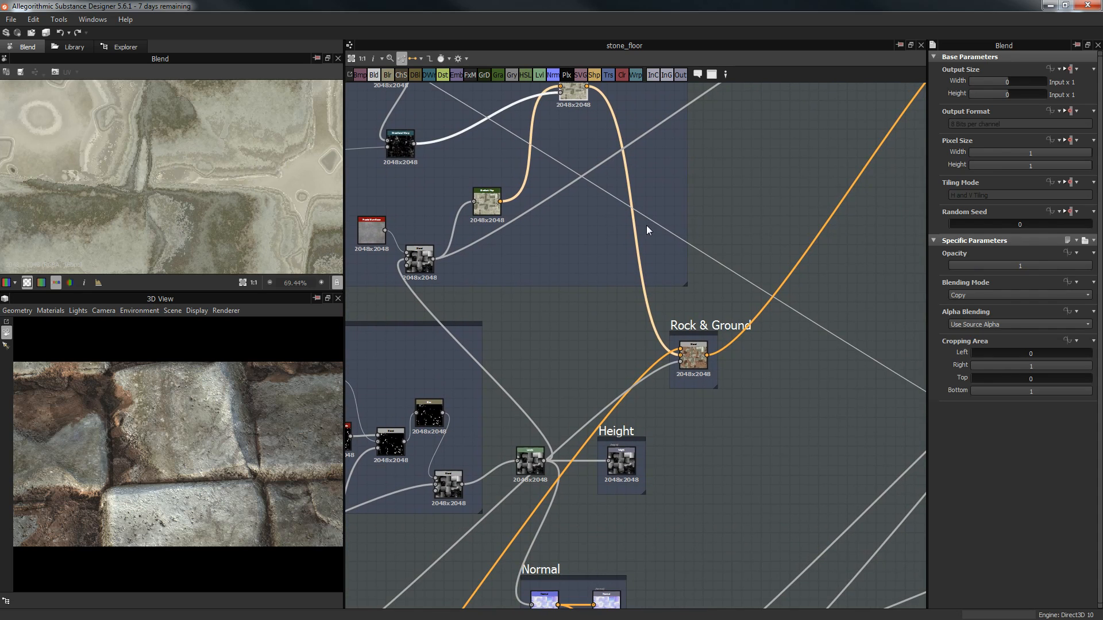
double_click(693, 357)
scroll(542, 357, down, 3)
scroll(257, 168, down, 5)
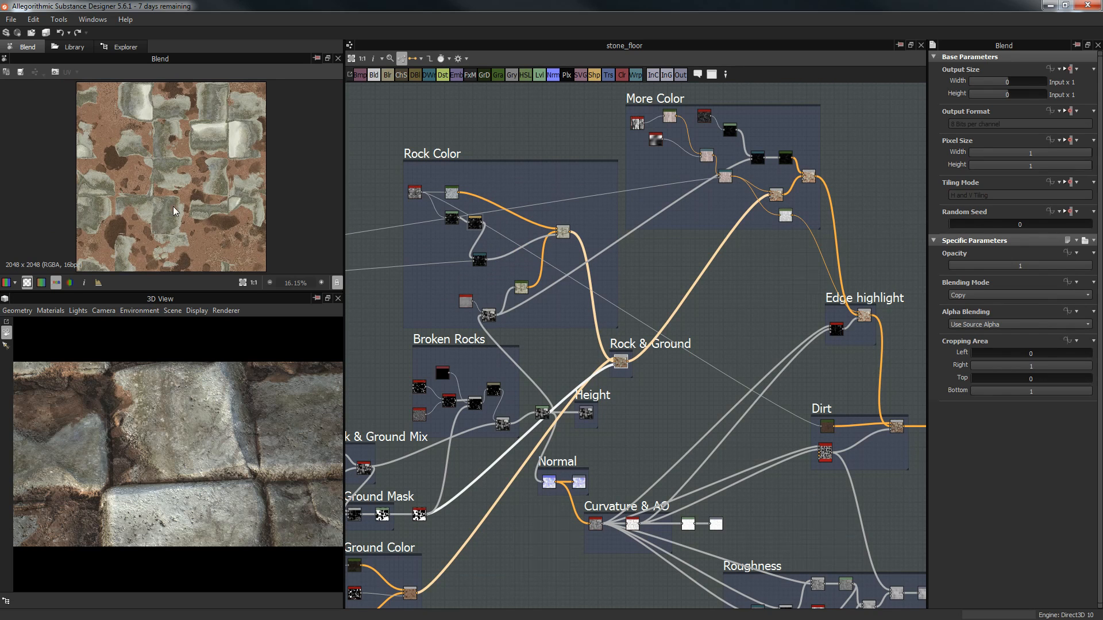
Step: Trace the Rock & Ground Blend's mask back to its Blur HQ Grayscale node, preview it and shift the node closer to the Ground Mask frame
middle_drag(666, 361, 720, 264)
scroll(720, 264, up, 2)
middle_drag(525, 444, 669, 340)
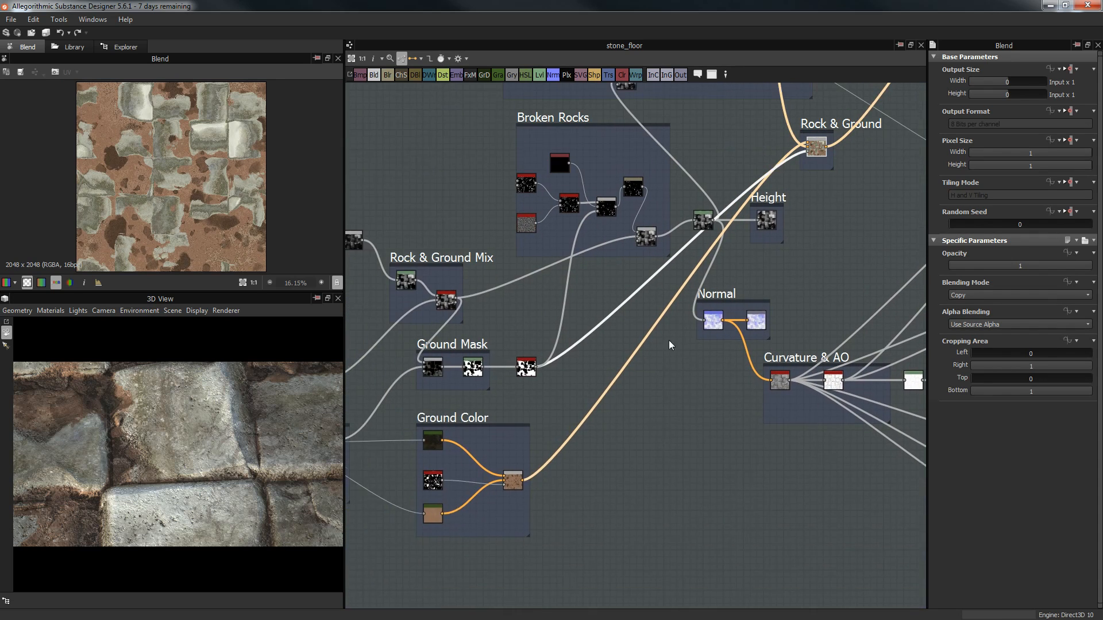
middle_drag(821, 165, 801, 216)
scroll(749, 239, up, 4)
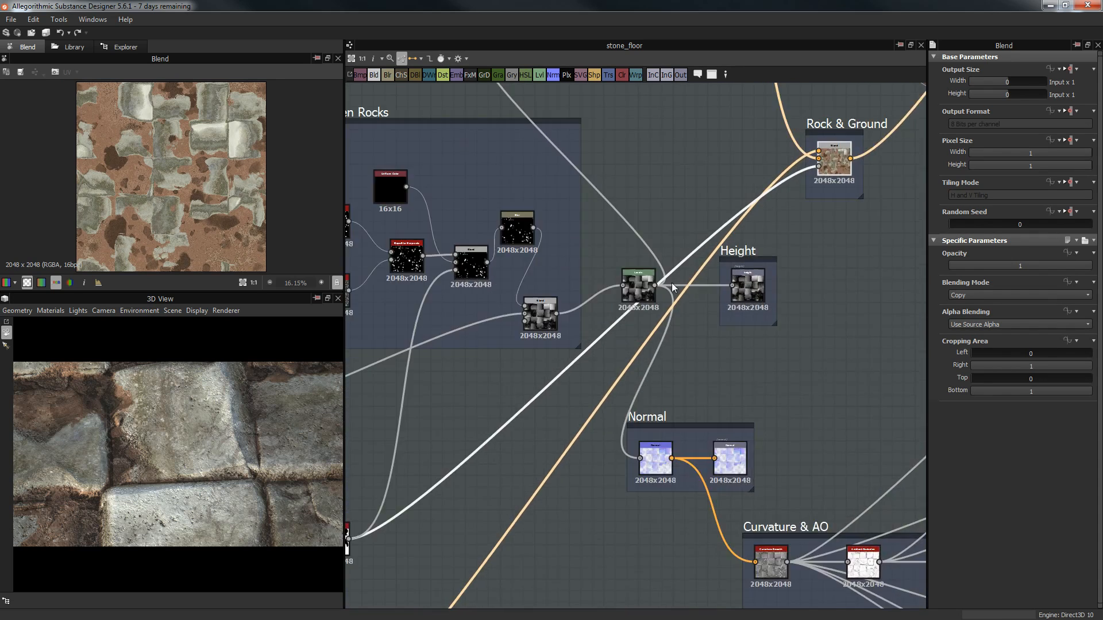
middle_drag(664, 271, 884, 134)
click(468, 463)
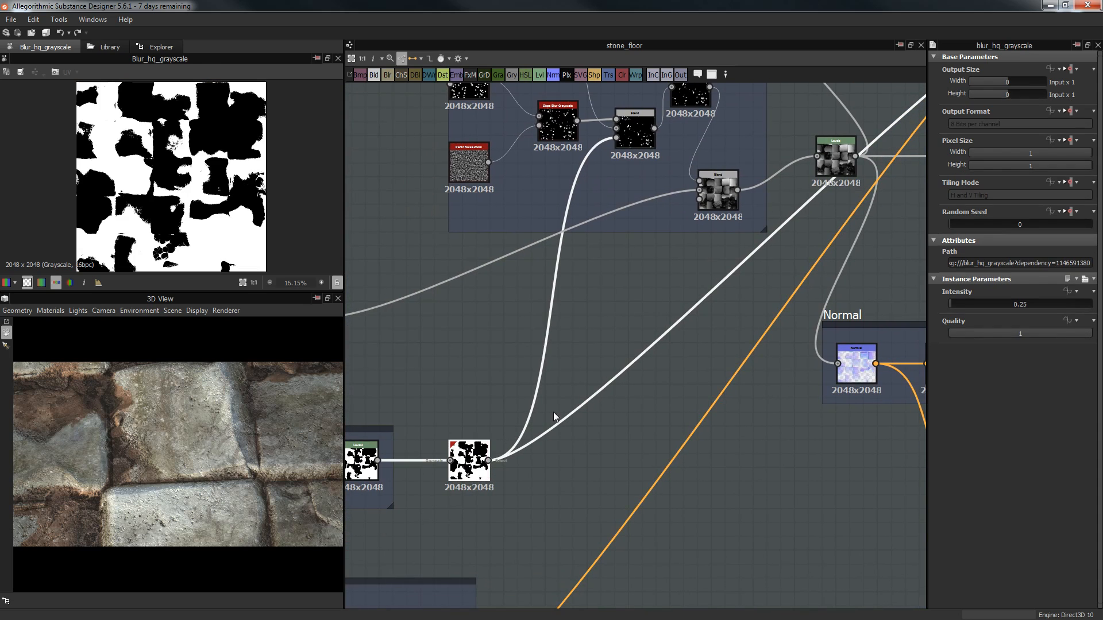
middle_drag(834, 191, 826, 220)
middle_drag(457, 511, 675, 391)
drag(675, 392, 655, 371)
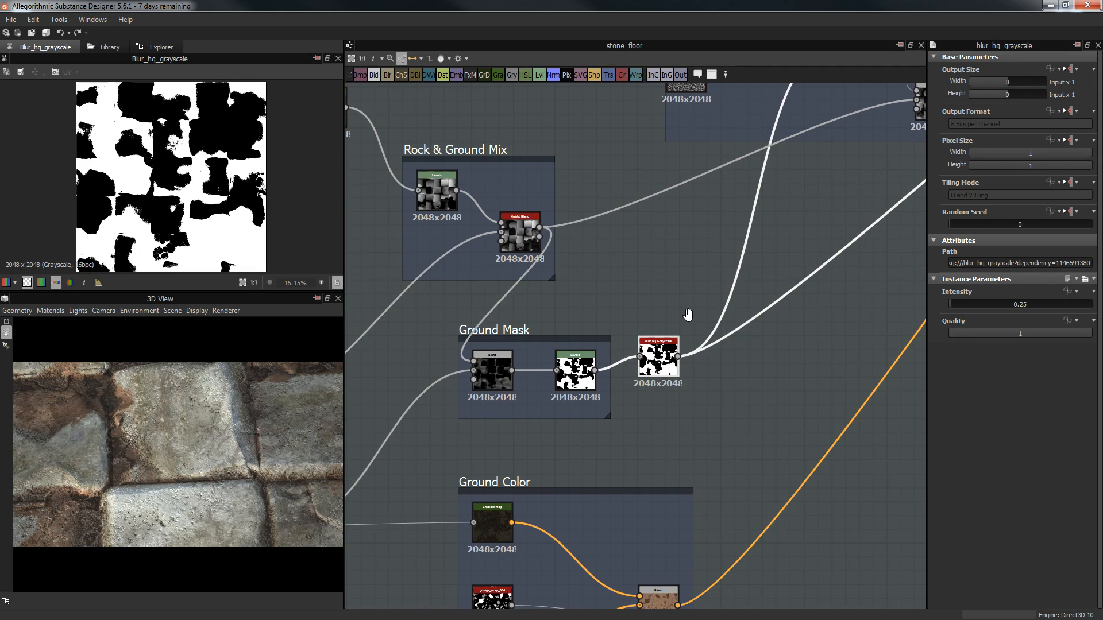
Step: Follow the blurred mask forward to the Rock & Ground frame and preview its Blend node again
middle_drag(759, 274, 434, 448)
scroll(677, 320, down, 1)
middle_drag(567, 387, 375, 517)
scroll(705, 285, up, 3)
middle_drag(718, 258, 651, 336)
click(651, 333)
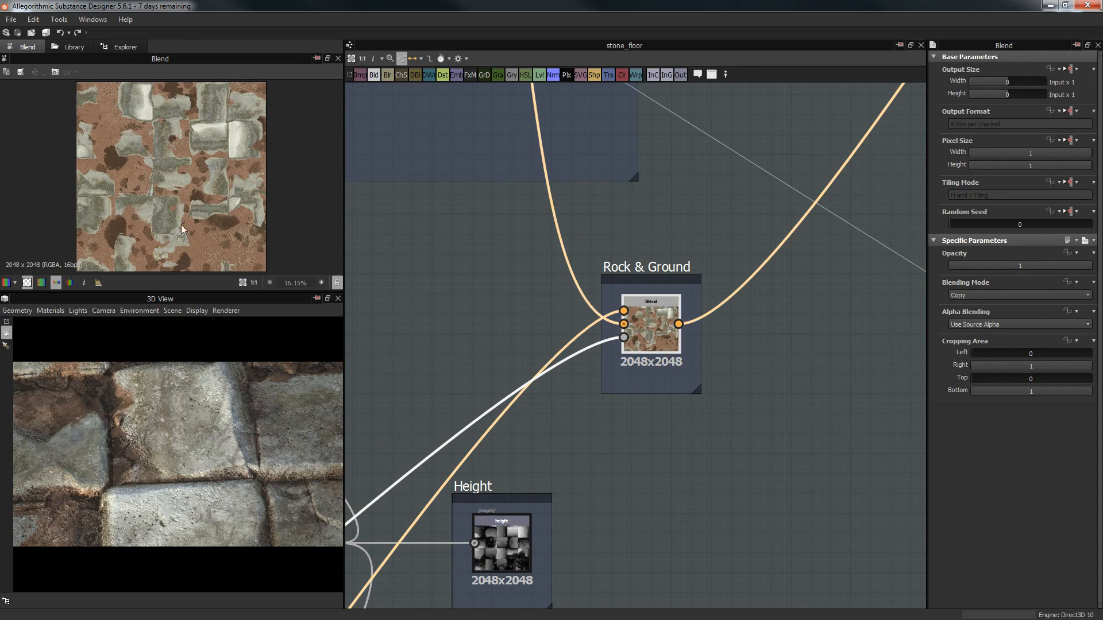
Step: Follow the Rock & Ground output to the More Color frame and preview its grunge_map_002 node
middle_drag(633, 252, 620, 221)
scroll(652, 213, down, 2)
middle_drag(717, 285, 626, 425)
middle_drag(671, 322, 566, 454)
scroll(566, 453, down, 1)
scroll(537, 368, up, 5)
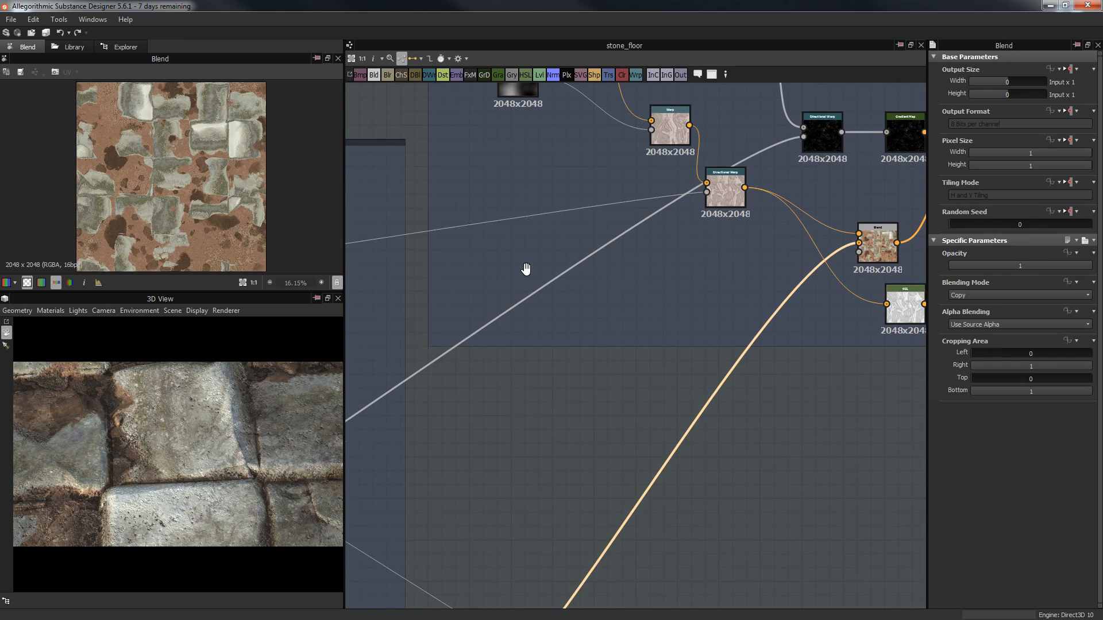
click(446, 192)
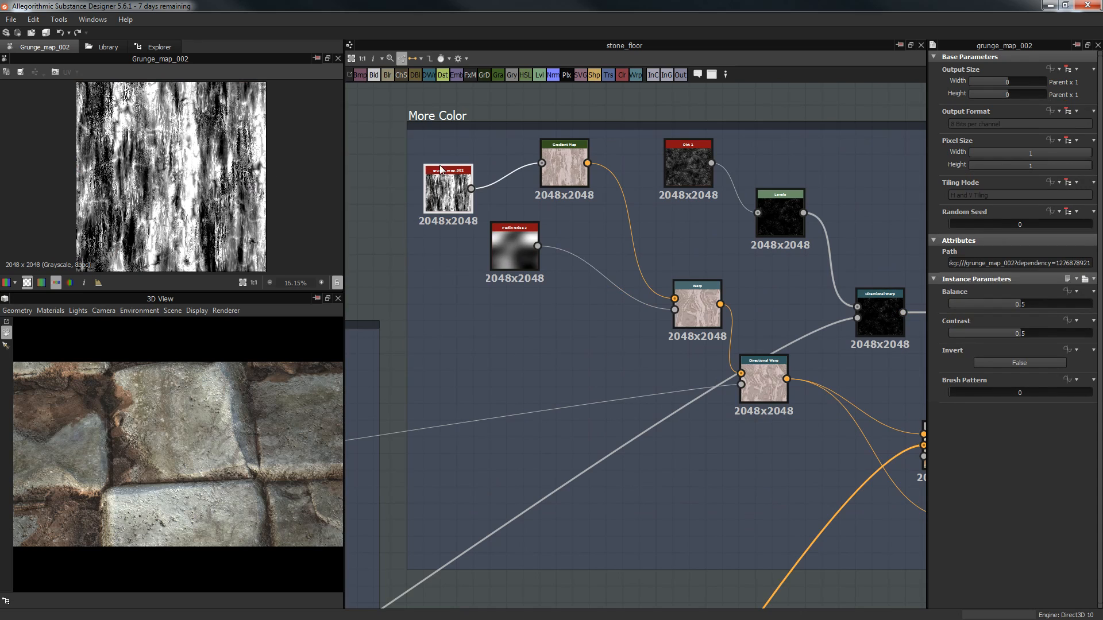
scroll(454, 184, up, 4)
scroll(189, 179, down, 1)
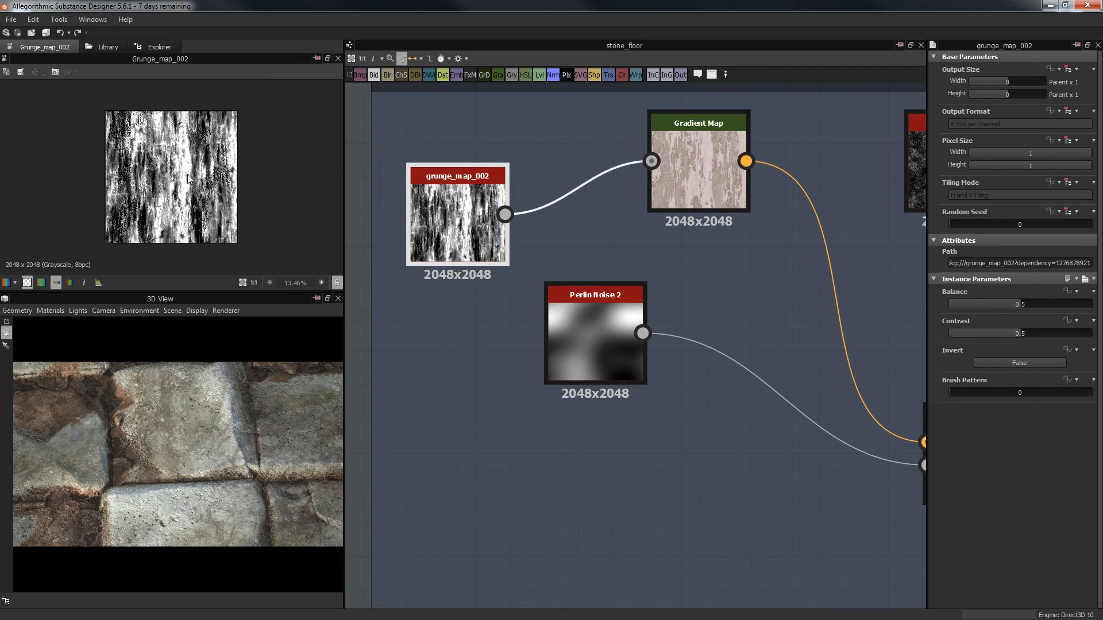
Step: Preview the Gradient Map fed by grunge_map_002, and reposition it and the Perlin Noise 2 node for a tidier layout
scroll(676, 184, up, 2)
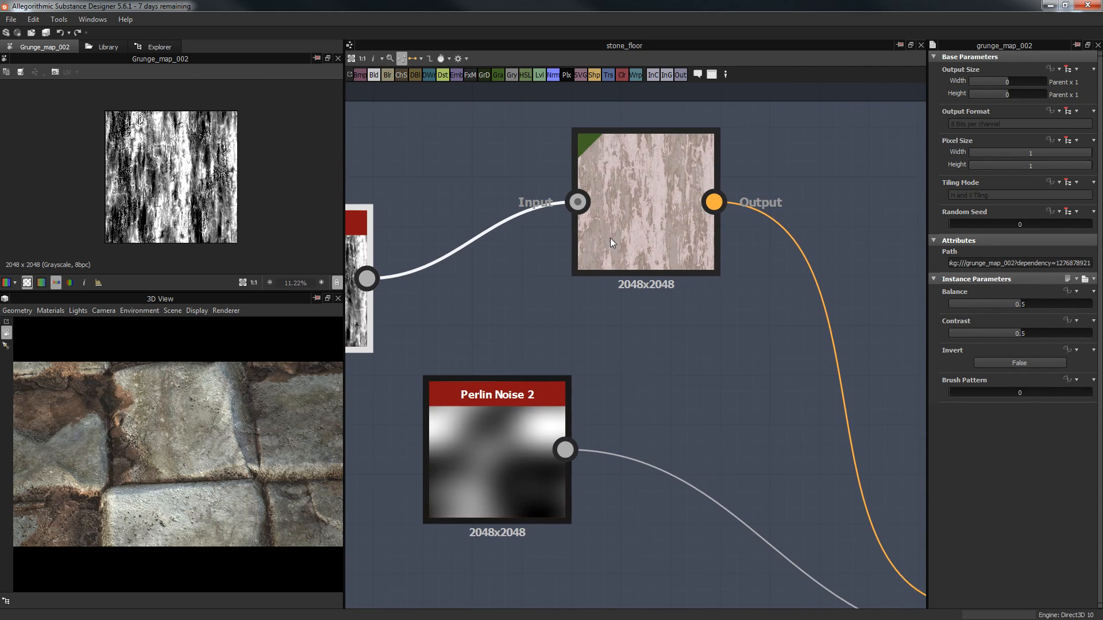
click(646, 228)
scroll(645, 229, down, 2)
drag(678, 232, 708, 268)
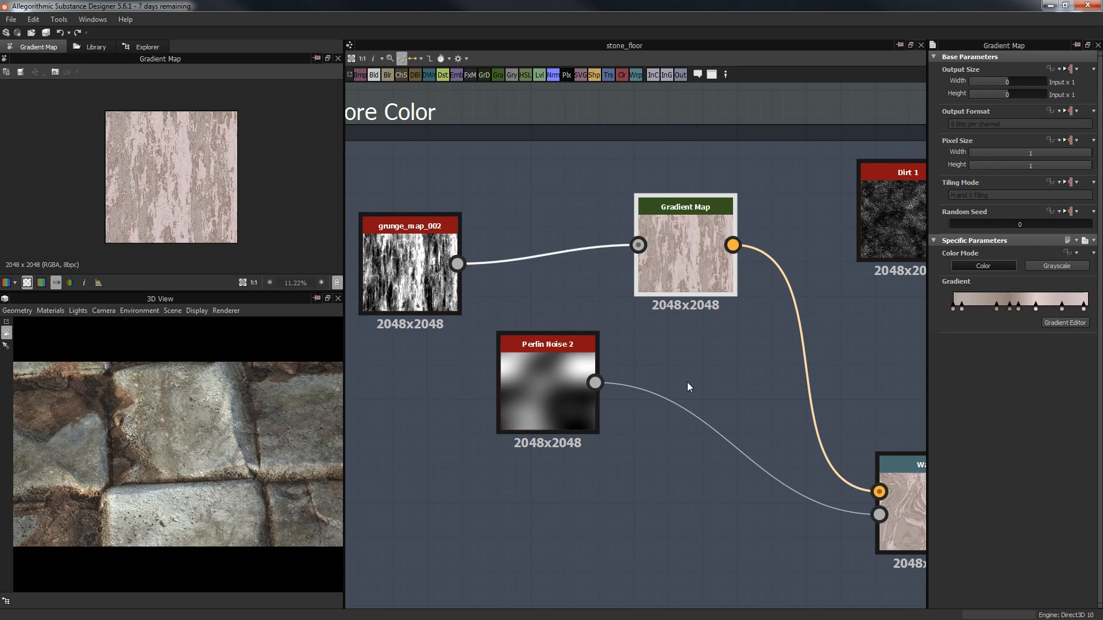
middle_drag(687, 383, 680, 342)
drag(560, 341, 567, 398)
Step: Preview the Warp node driven by Perlin Noise 2, and the Directional Warp node that follows it
middle_drag(757, 357, 685, 384)
click(850, 460)
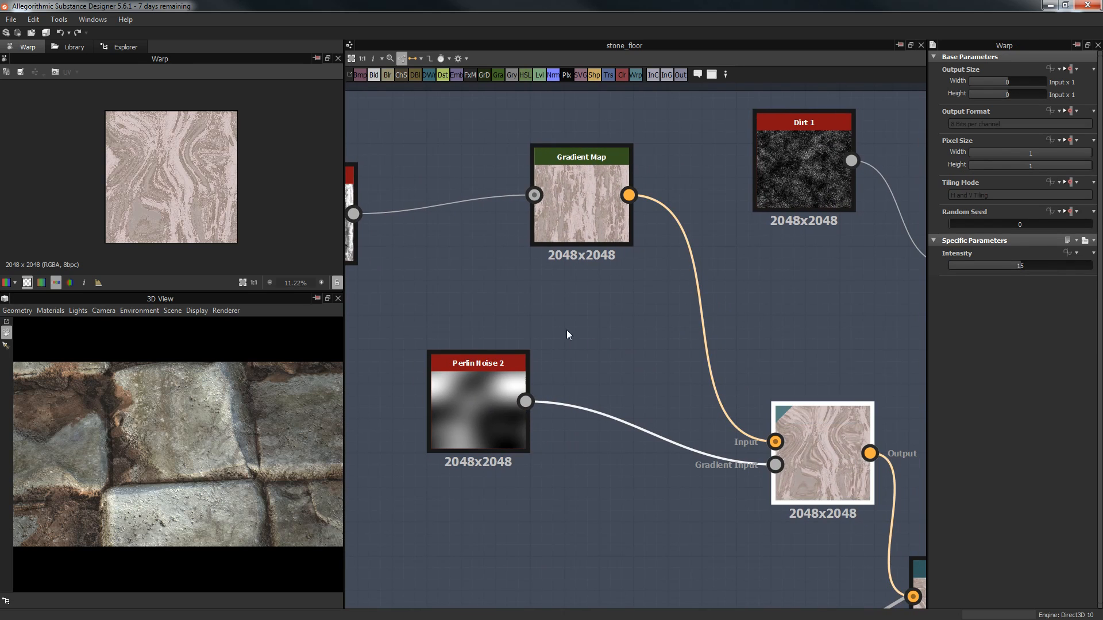
middle_drag(564, 287, 622, 277)
scroll(770, 425, down, 1)
scroll(780, 422, down, 2)
middle_drag(682, 391, 458, 307)
double_click(703, 449)
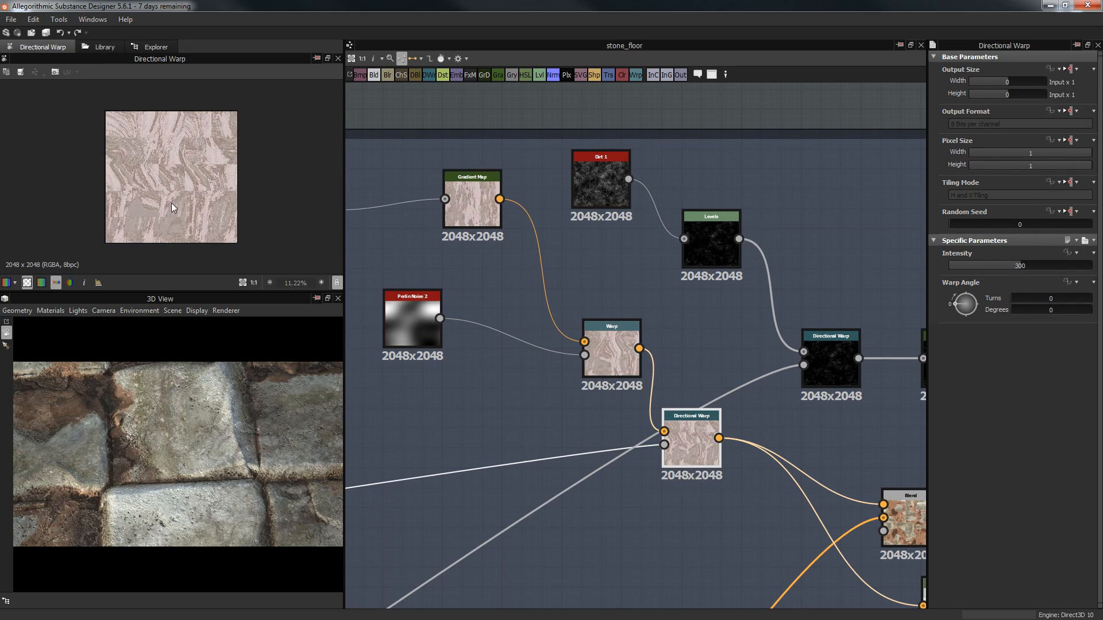
Step: Trace the color Directional Warp's intensity input back to its source node beside the cracks frame, and return to the More Color frame
scroll(652, 345, down, 5)
scroll(543, 419, down, 1)
middle_drag(546, 417, 1100, 283)
middle_drag(374, 409, 829, 305)
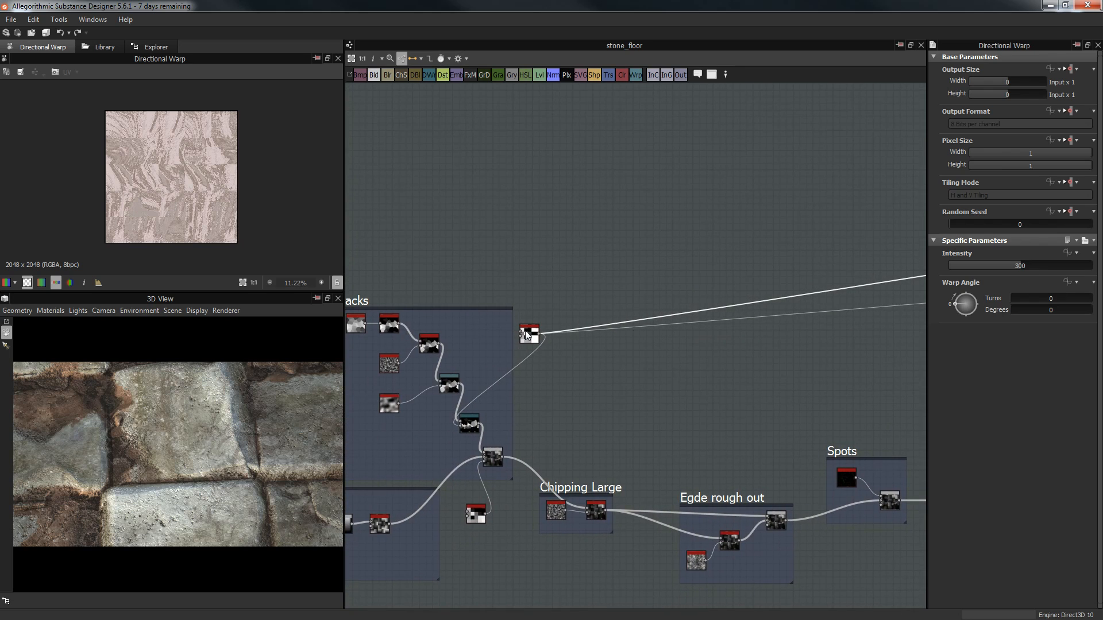
middle_drag(837, 268, 370, 330)
middle_drag(838, 304, 385, 334)
scroll(701, 327, up, 1)
middle_drag(701, 326, 434, 360)
scroll(715, 302, up, 6)
middle_drag(698, 293, 703, 396)
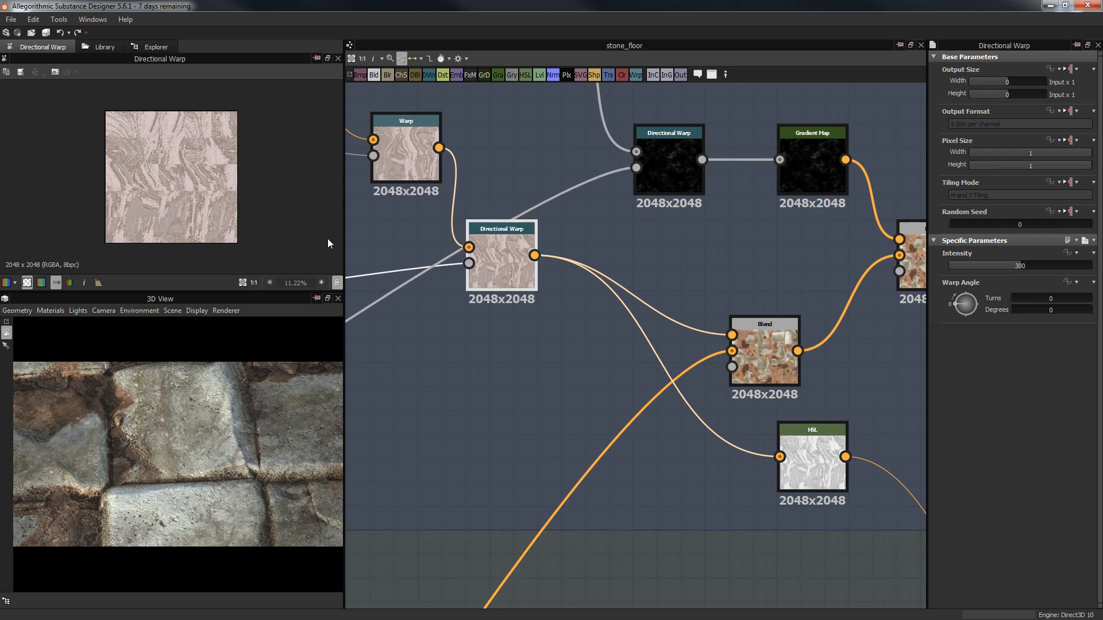
Step: Shift the color Directional Warp node slightly away from the Warp node, and show the whole stone floor in the 3D View
mouse_move(656, 276)
middle_down()
mouse_move(658, 266)
mouse_move(667, 291)
middle_up()
drag(523, 284, 556, 307)
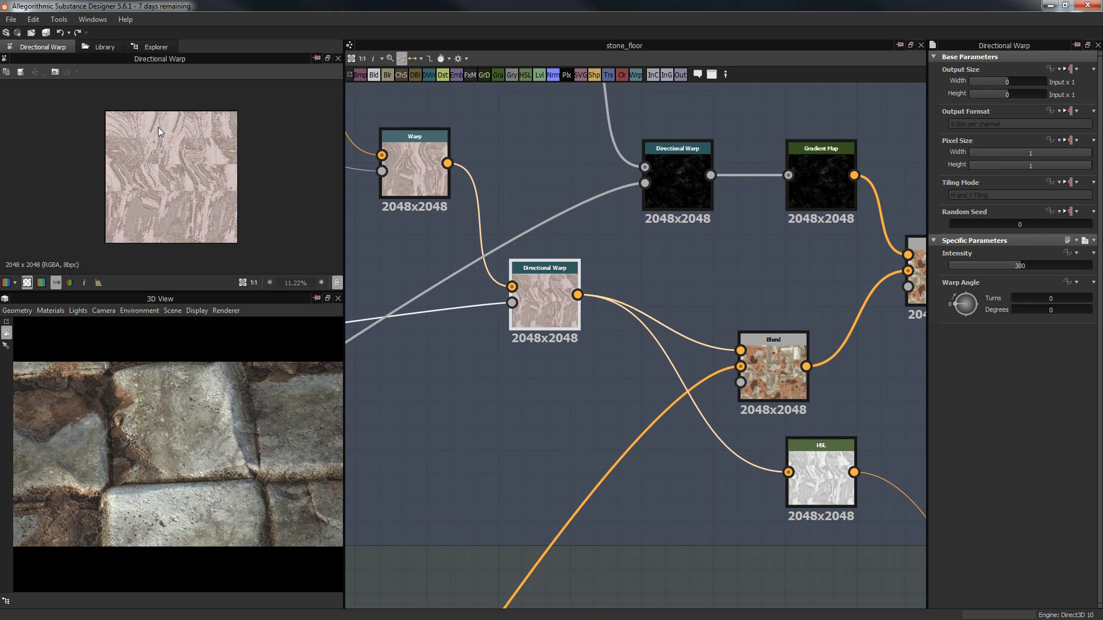
scroll(188, 448, down, 9)
middle_drag(209, 446, 207, 467)
mouse_move(207, 467)
mouse_down()
mouse_move(215, 456)
mouse_move(202, 450)
mouse_up()
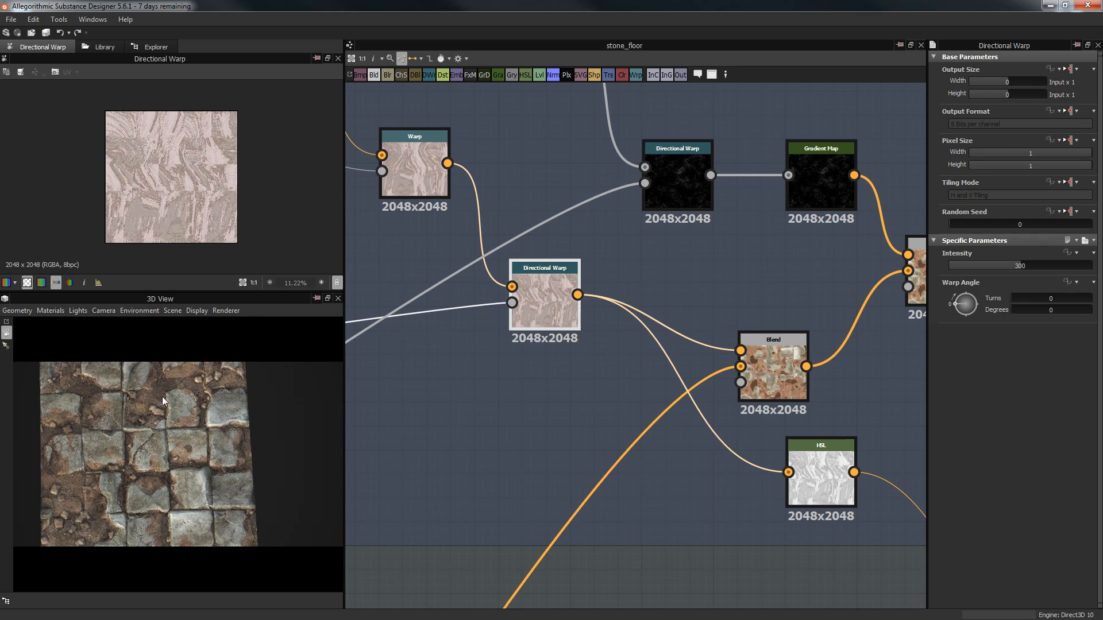
scroll(162, 397, down, 2)
scroll(709, 296, up, 3)
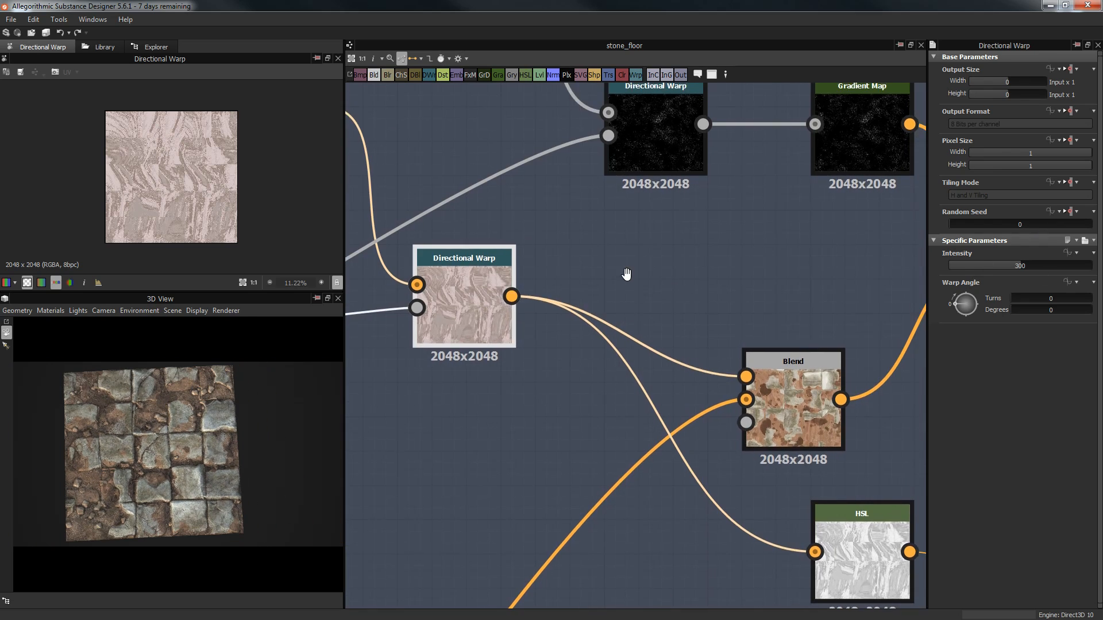
Step: Preview the Overlay Blend that adds the warped color to the Rock & Ground texture, and adjust the node's position in More Color
click(736, 378)
drag(809, 352, 843, 351)
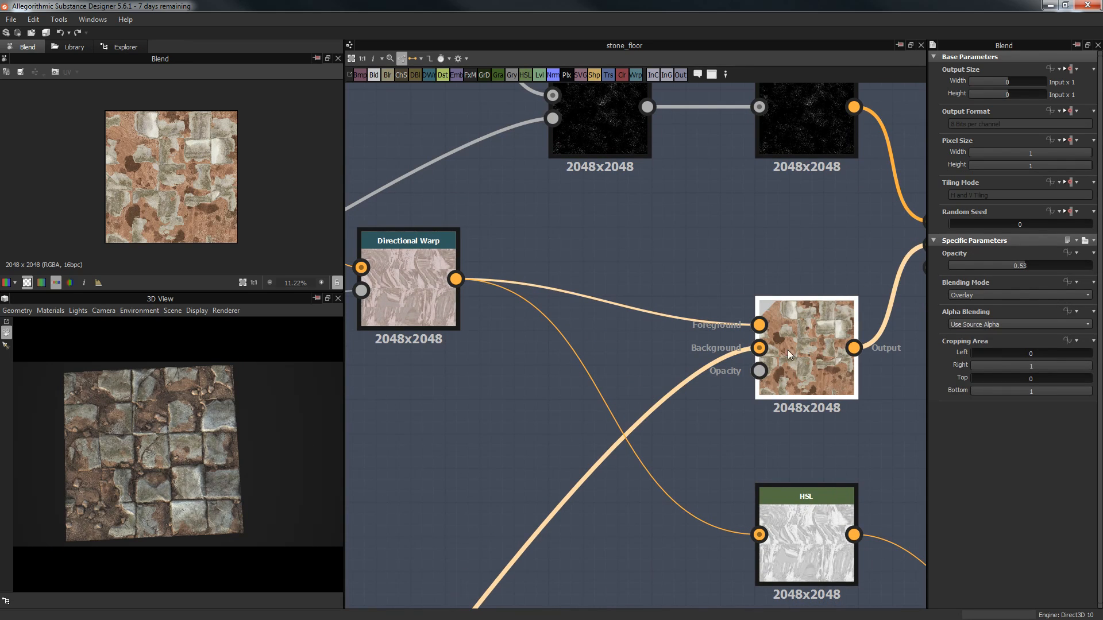
scroll(712, 364, down, 8)
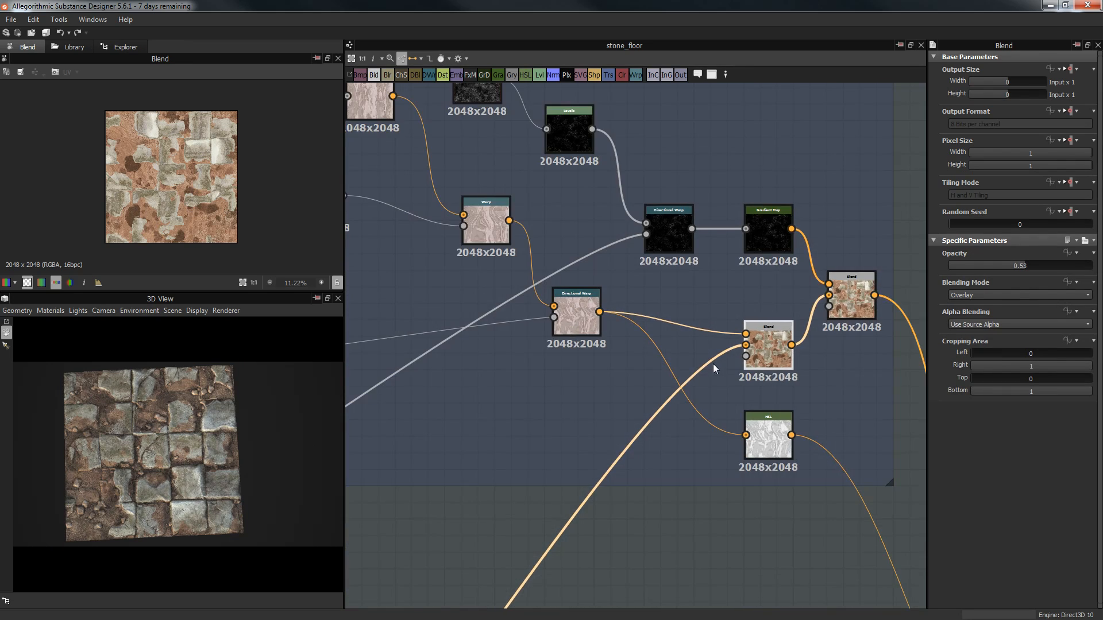
middle_drag(664, 426, 685, 301)
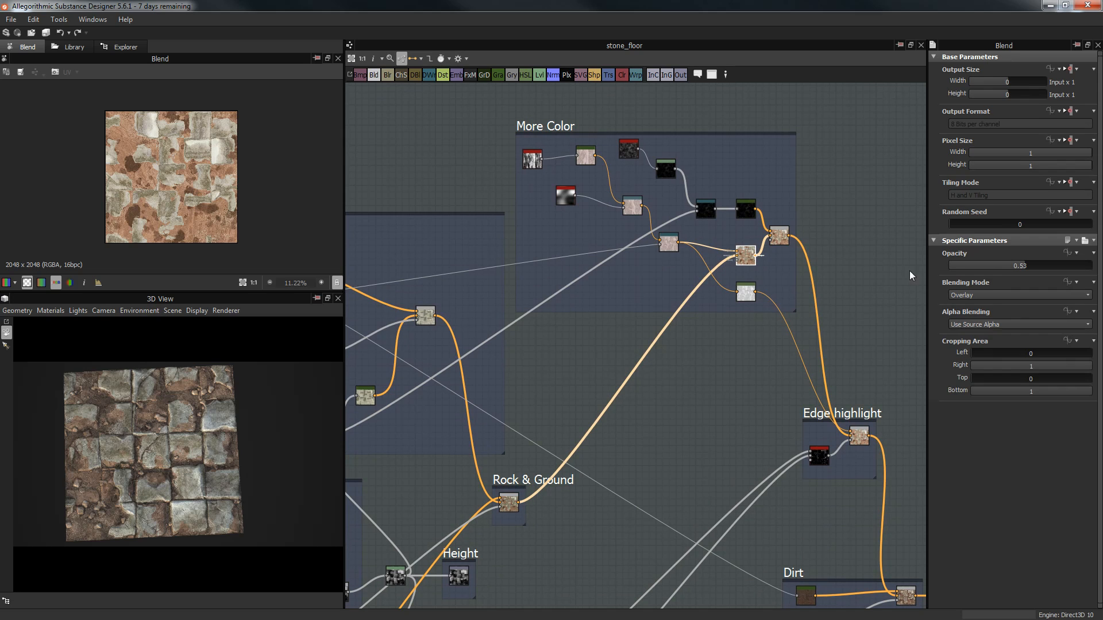
scroll(649, 280, up, 3)
drag(814, 240, 779, 241)
middle_drag(741, 230, 631, 254)
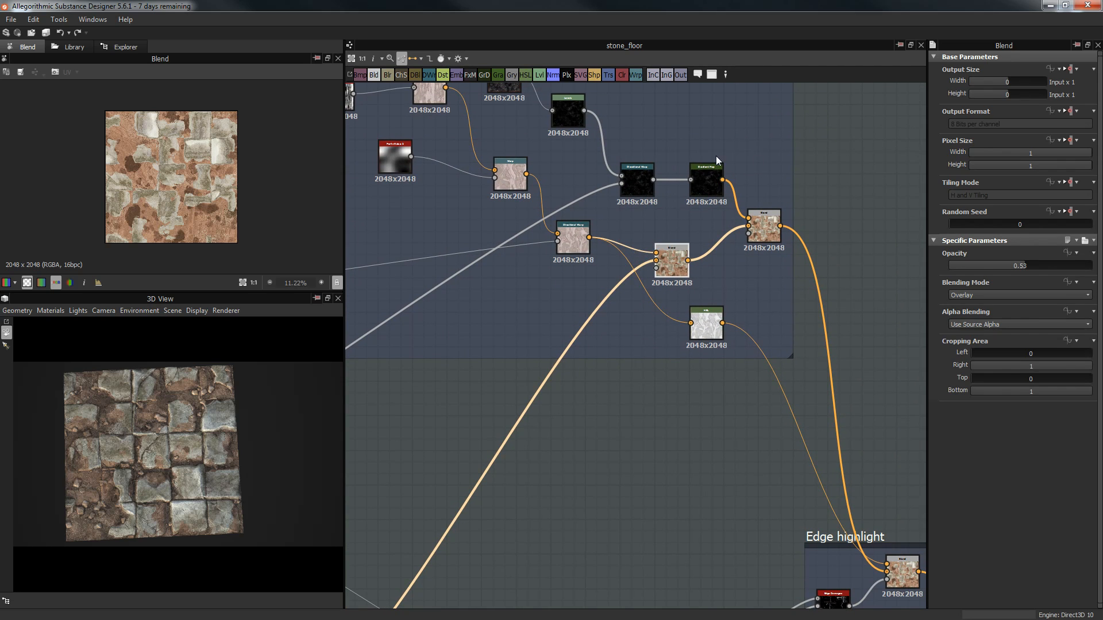
Step: Preview the Add (Linear Dodge) Blend at the end of More Color, examining its speckles up close and as a whole
middle_drag(703, 215, 679, 290)
scroll(519, 169, up, 2)
middle_drag(612, 196, 582, 195)
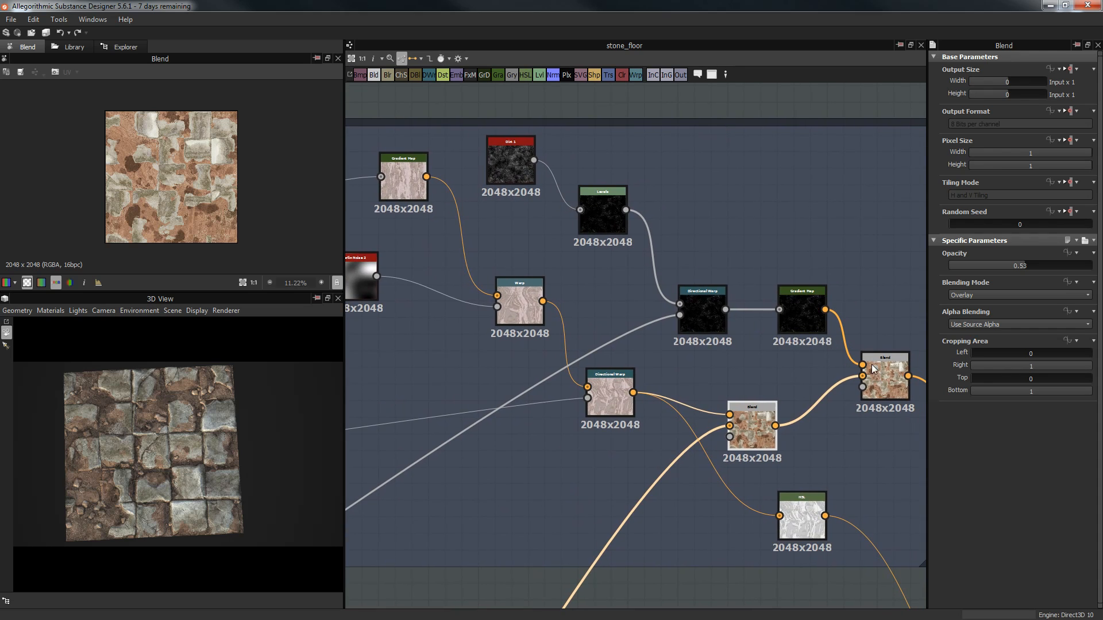
scroll(751, 281, up, 1)
middle_drag(785, 348, 590, 291)
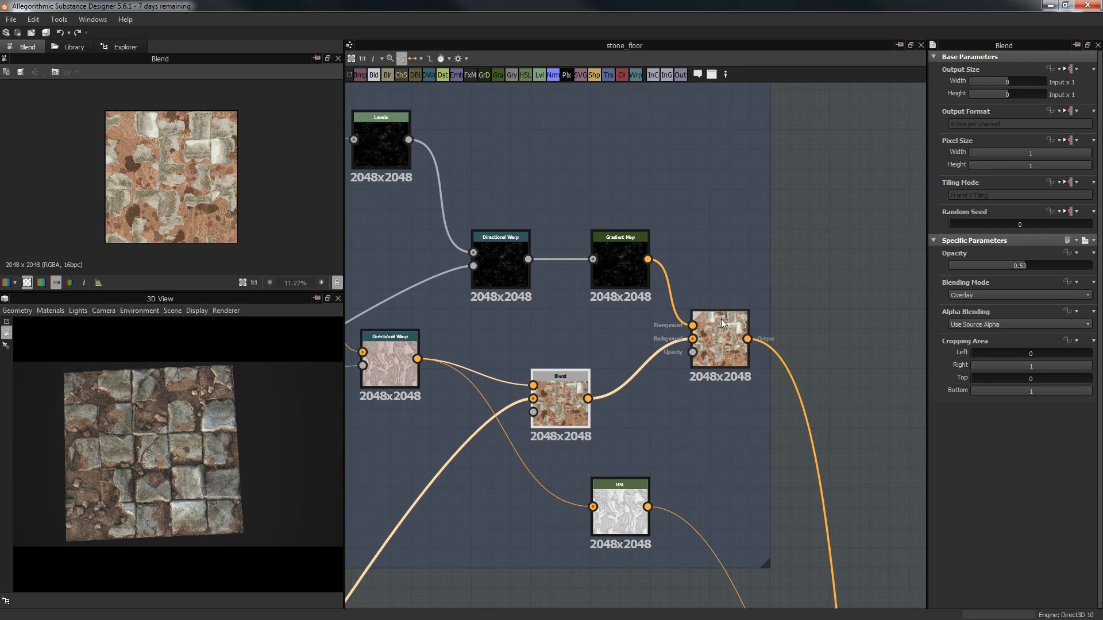
double_click(721, 319)
scroll(144, 173, up, 5)
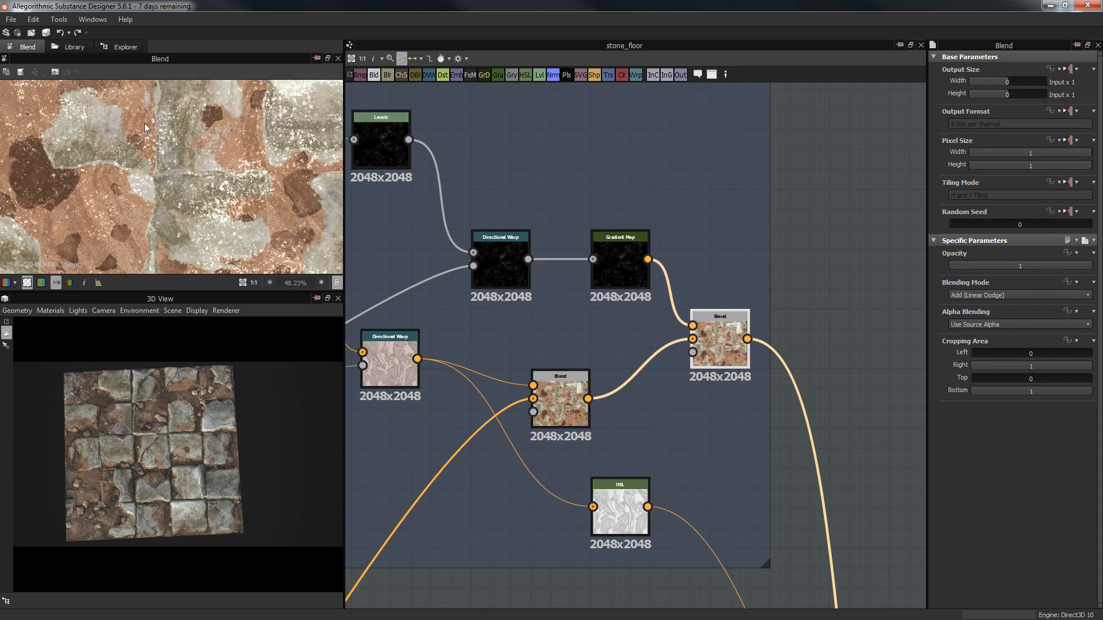
scroll(83, 164, down, 5)
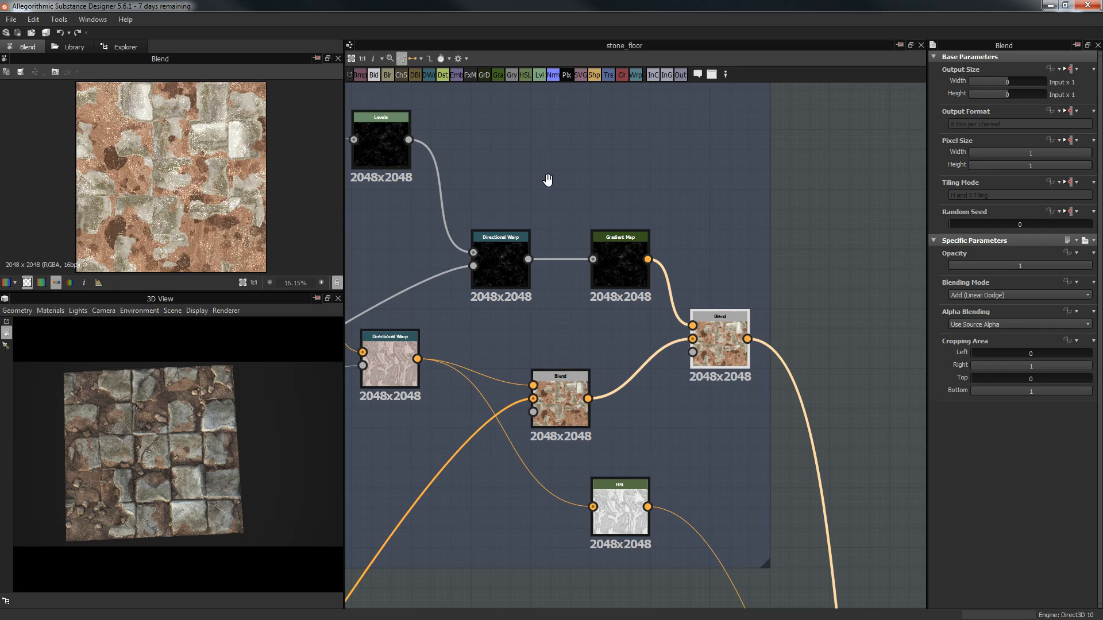
Step: Preview the speckle chain in order: the Dirt 1 noise, its Levels node and the Directional Warp after it
middle_drag(538, 181, 627, 178)
middle_drag(473, 175, 554, 229)
double_click(443, 129)
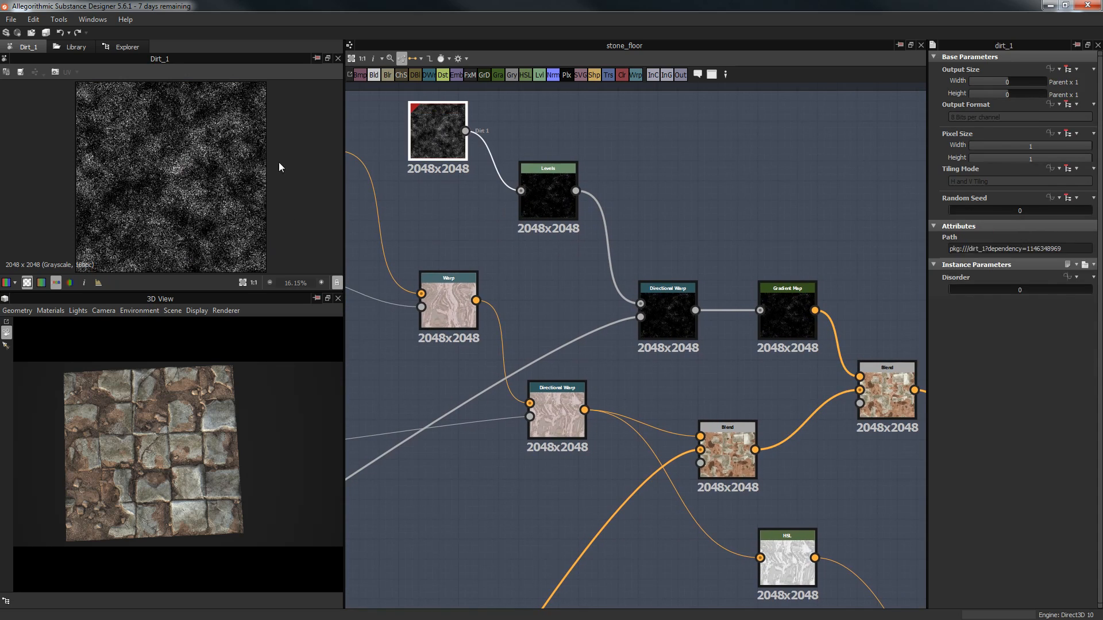
double_click(550, 198)
double_click(683, 326)
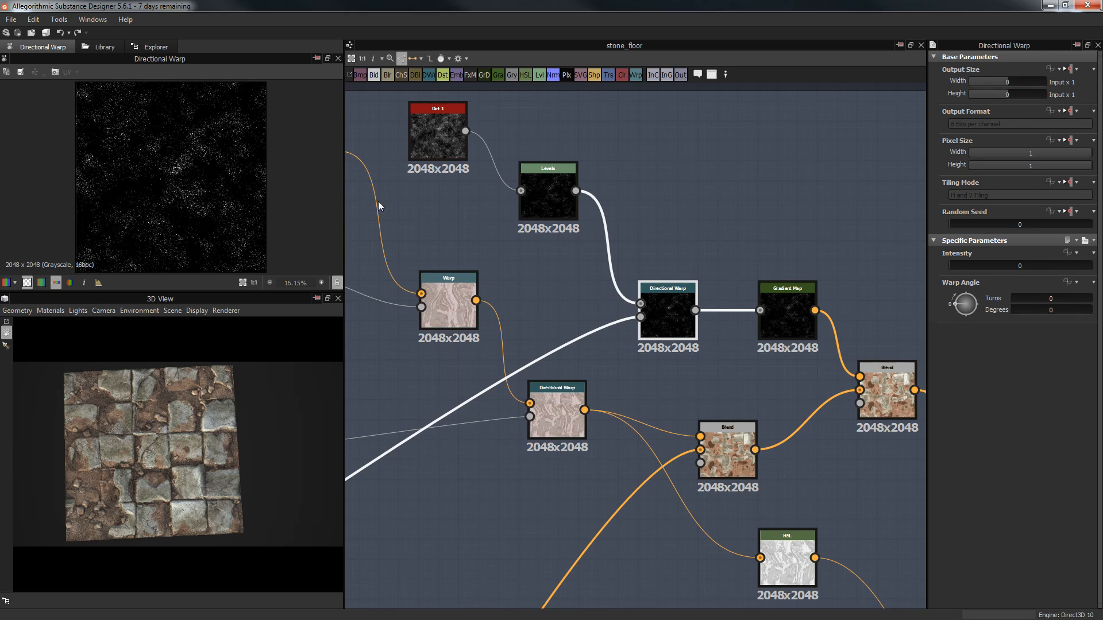
Step: Set the speckle Directional Warp's intensity to 300, and examine the warped mask and its effect in the Add (Linear Dodge) Blend
double_click(1015, 266)
text(300)
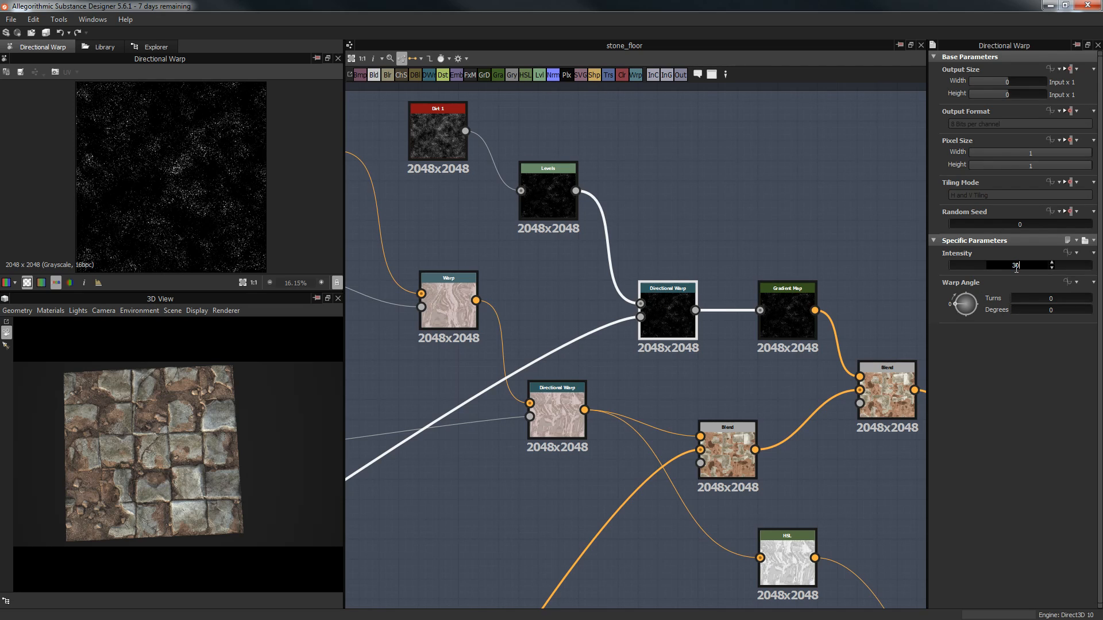
key(Return)
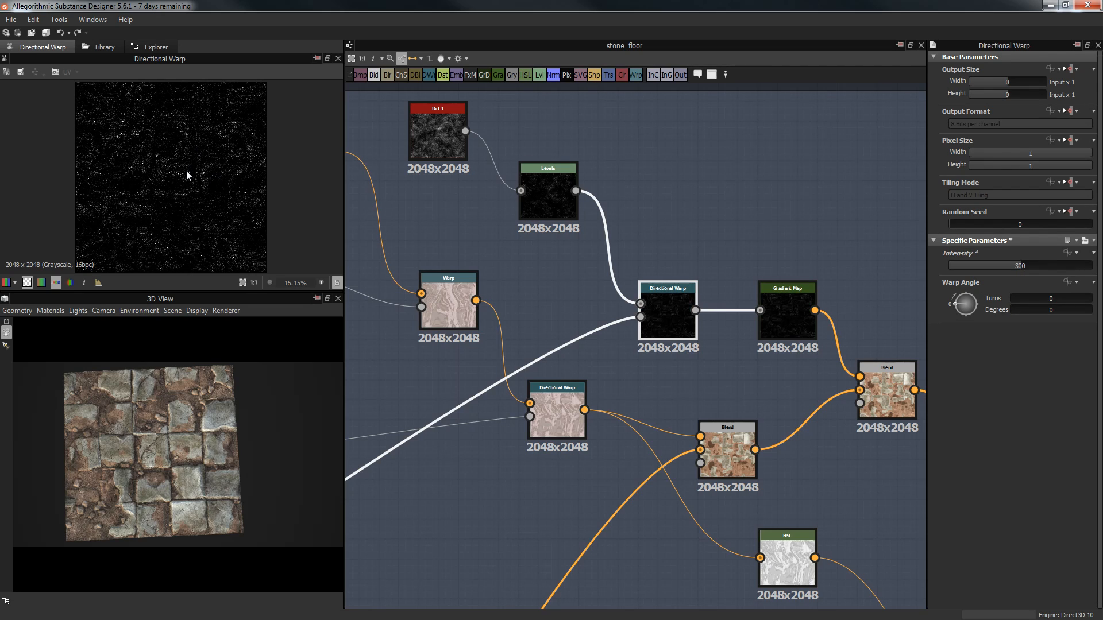
scroll(157, 187, up, 4)
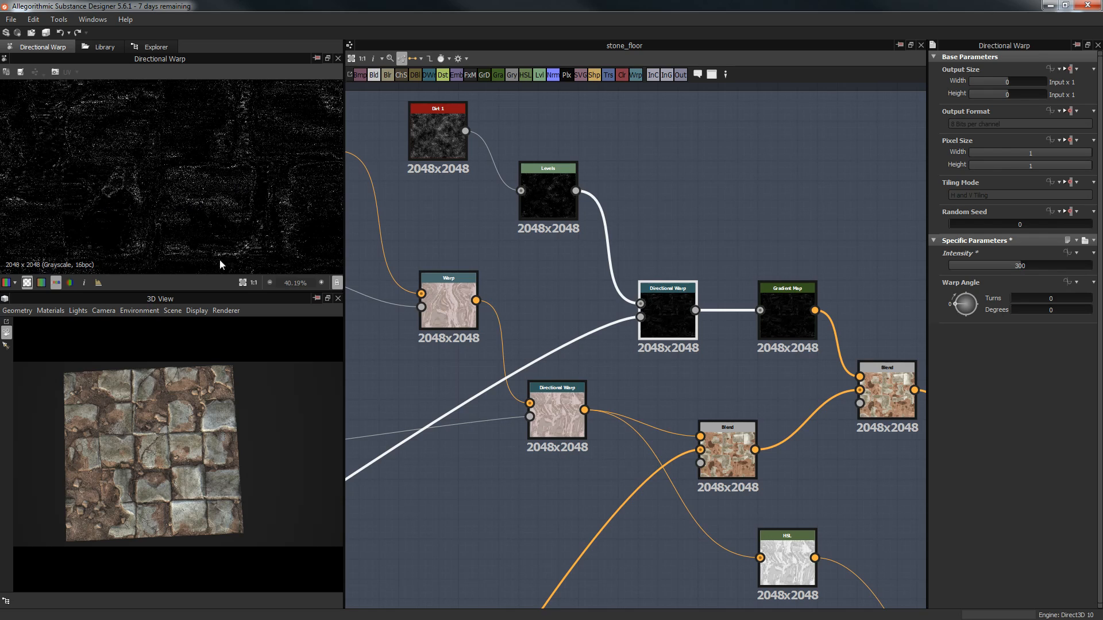
drag(175, 438, 179, 471)
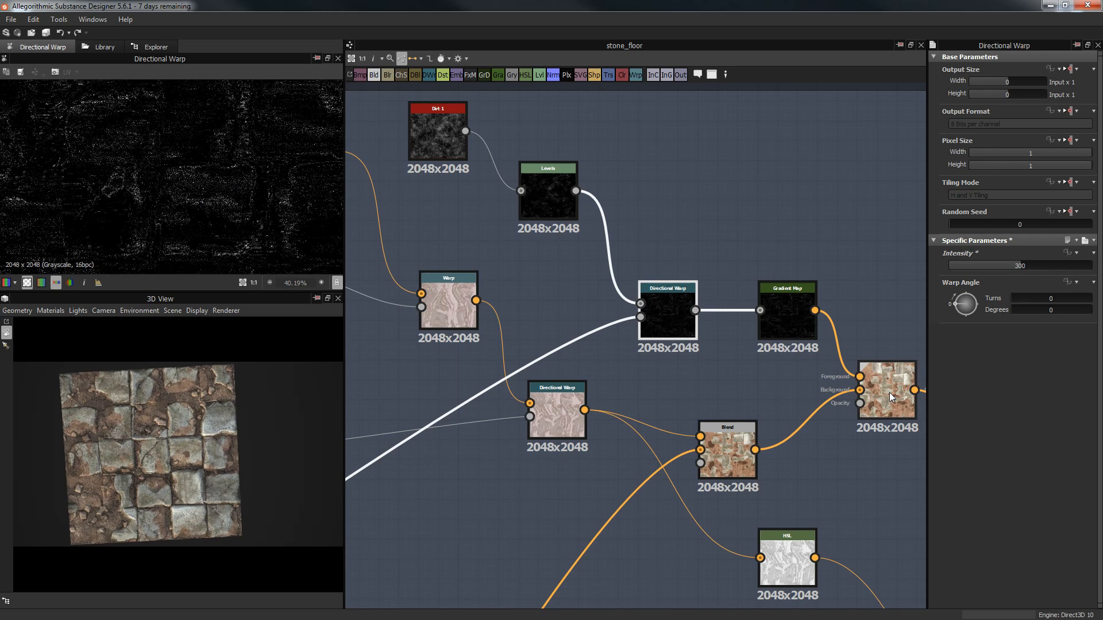
click(873, 402)
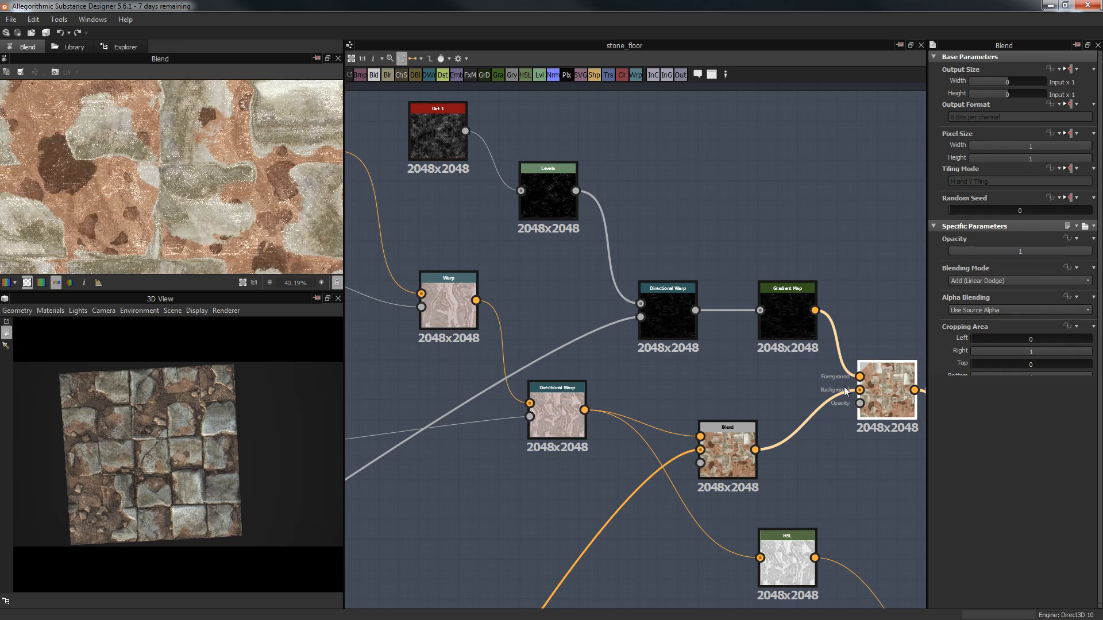
Step: Set the speckle Directional Warp's intensity to 0, checking the speckles in the Add (Linear Dodge) Blend preview
click(691, 313)
drag(1027, 269, 901, 267)
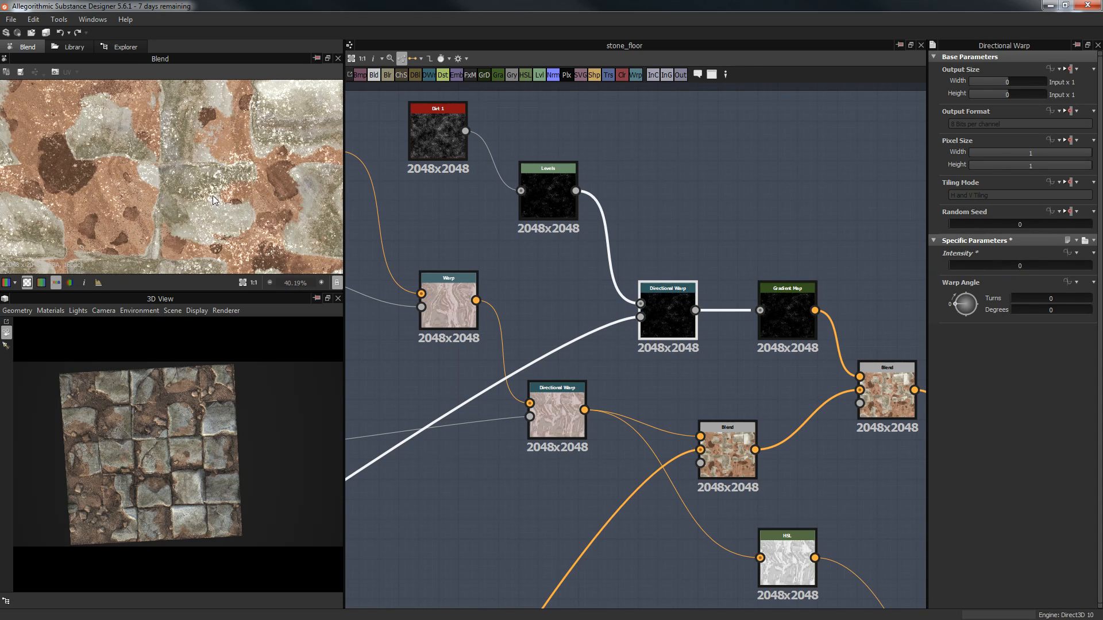
scroll(253, 219, down, 1)
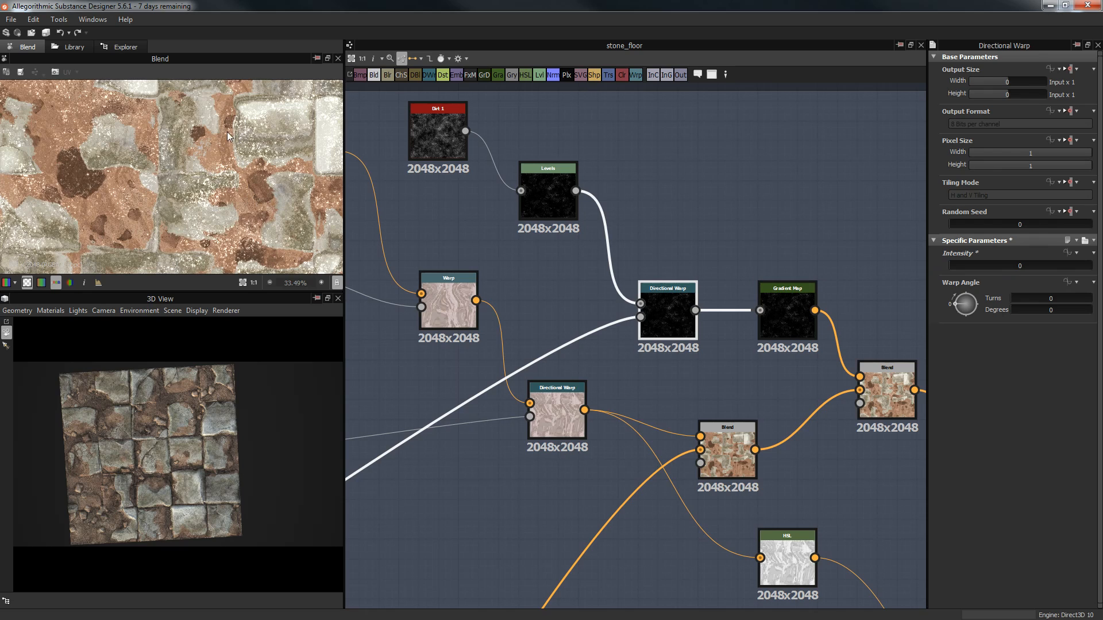
Step: Preview the Gradient Map between the speckle Directional Warp and the Add (Linear Dodge) Blend
middle_drag(651, 201, 551, 176)
double_click(690, 270)
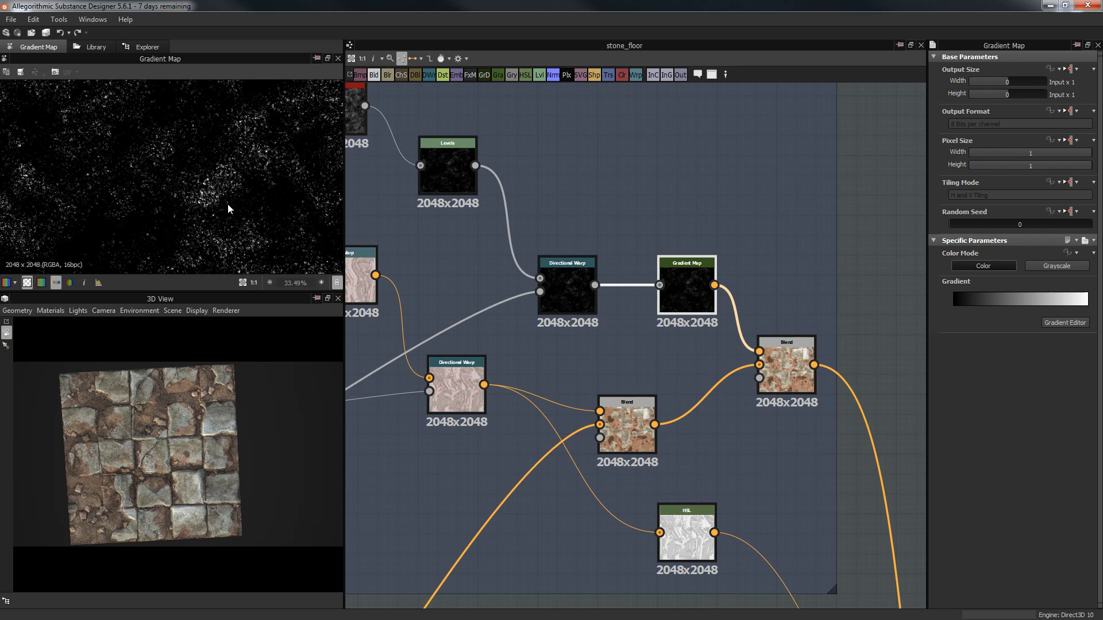
Step: Preview the Add (Linear Dodge) Blend and examine the speckles up close in the 2D and 3D views
scroll(246, 173, up, 3)
middle_drag(724, 170, 604, 114)
click(677, 299)
double_click(677, 296)
scroll(147, 178, up, 1)
scroll(163, 438, up, 5)
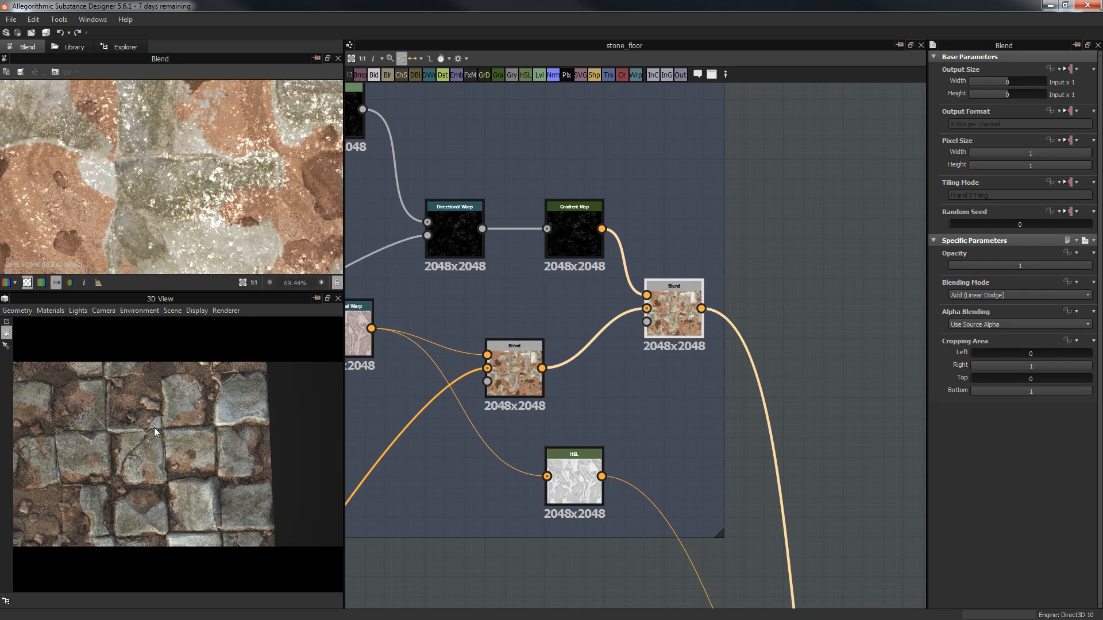
drag(153, 423, 246, 412)
drag(270, 459, 287, 480)
scroll(694, 450, down, 6)
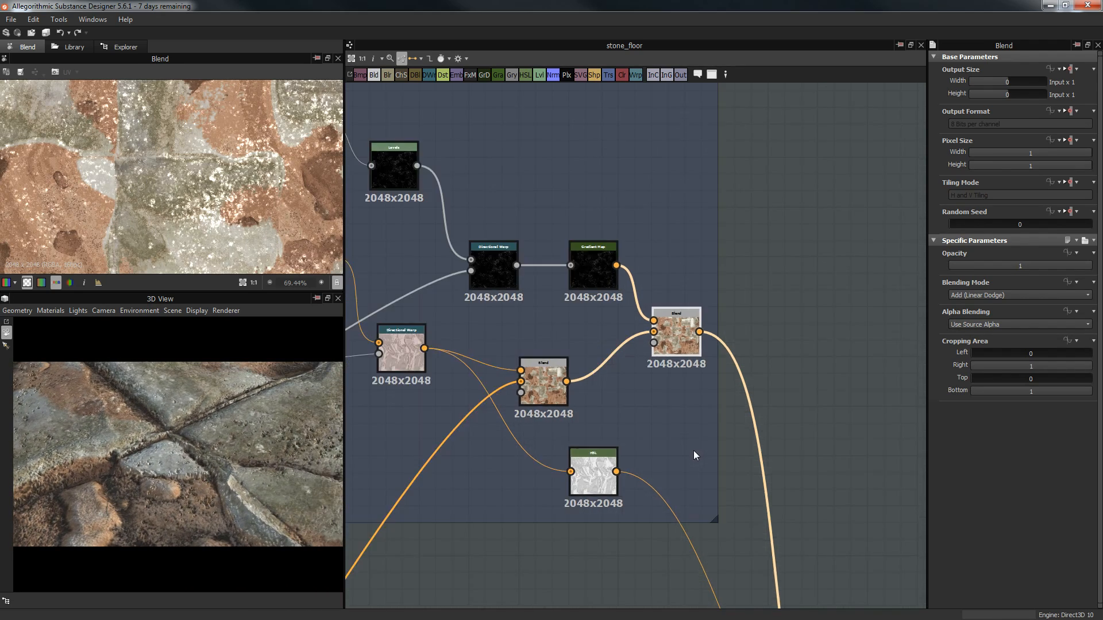
Step: Preview the ambient occlusion node in the Curvature & AO frame
middle_drag(787, 446, 713, 221)
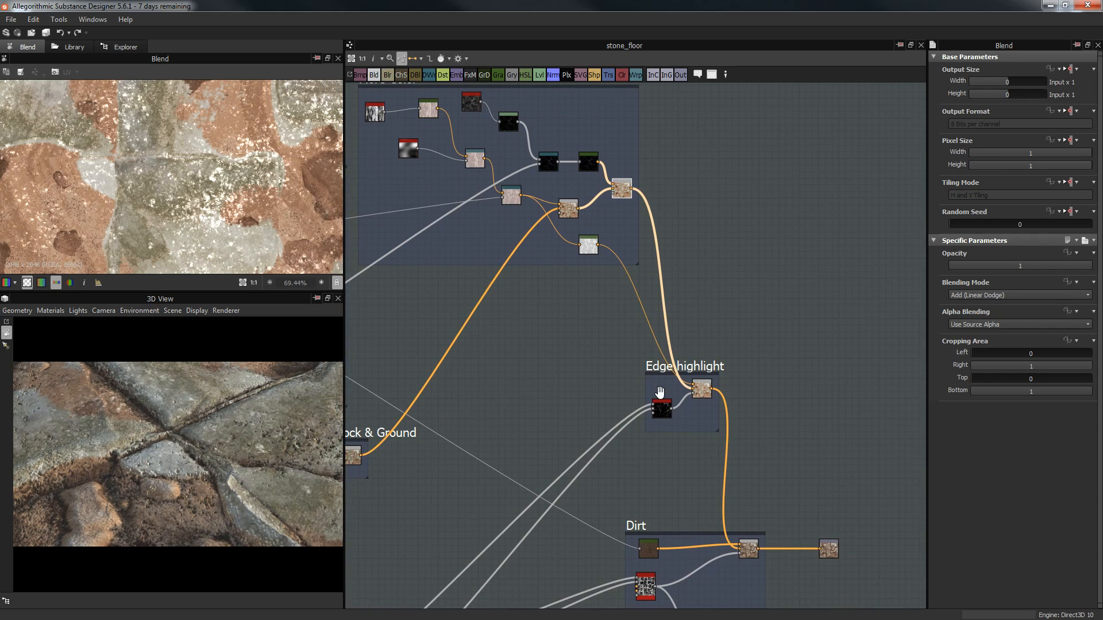
middle_drag(660, 397, 709, 199)
middle_drag(603, 434, 715, 312)
scroll(514, 386, up, 3)
scroll(509, 389, up, 1)
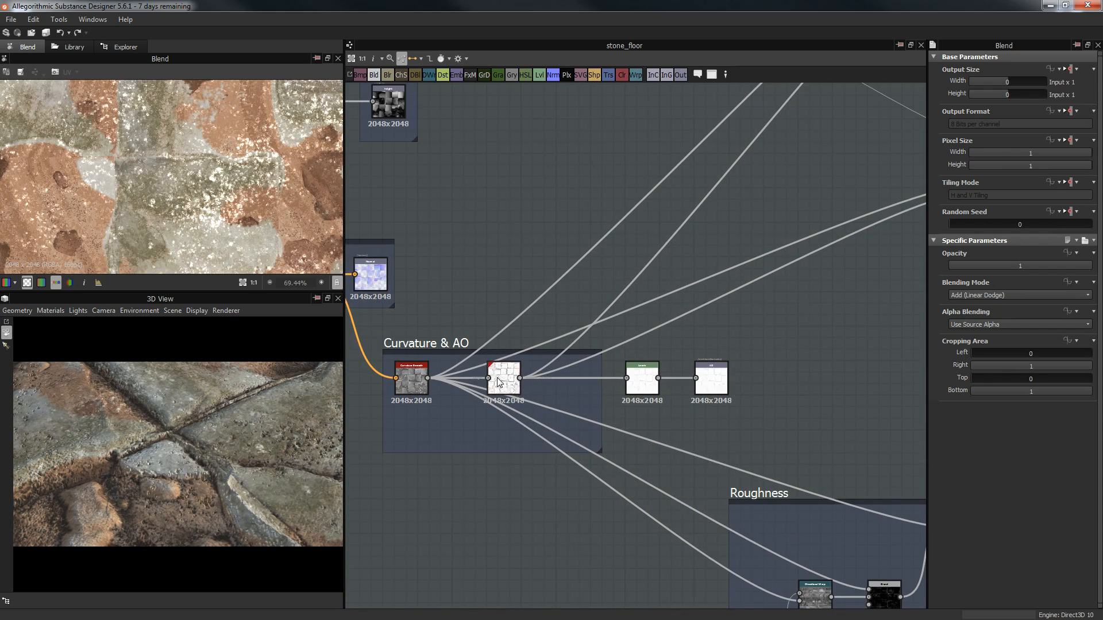
click(508, 385)
Step: Follow the curvature and AO connections to the Edge highlight frame, and examine the Edge Damages mask
middle_drag(690, 144, 459, 402)
middle_drag(669, 262, 888, 119)
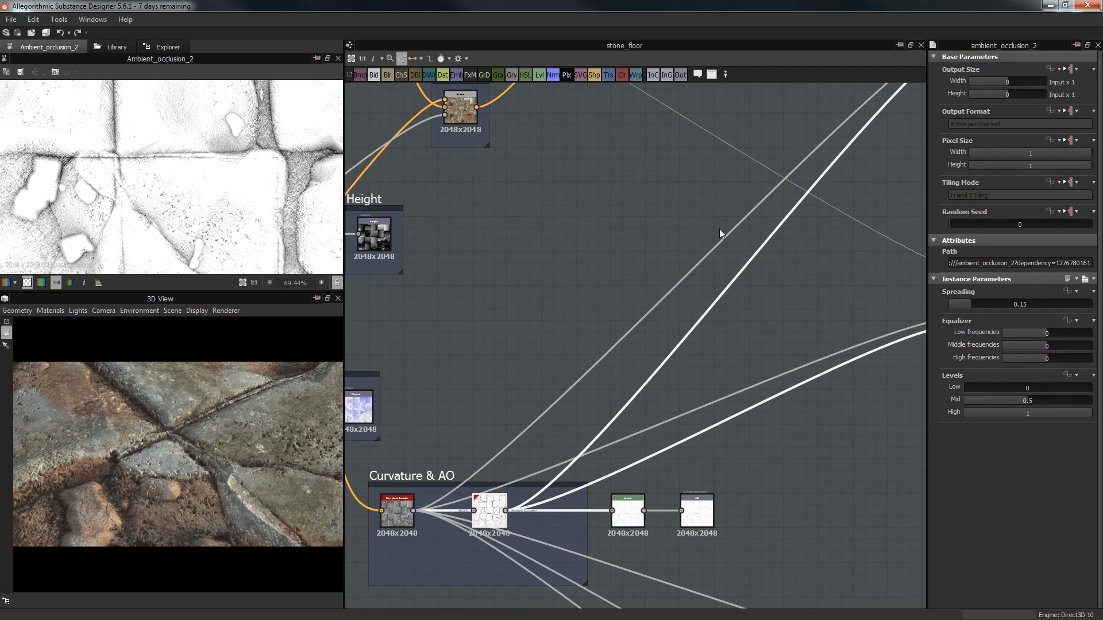
middle_drag(565, 370, 443, 492)
middle_drag(862, 218, 675, 416)
scroll(674, 416, up, 4)
click(697, 274)
double_click(698, 273)
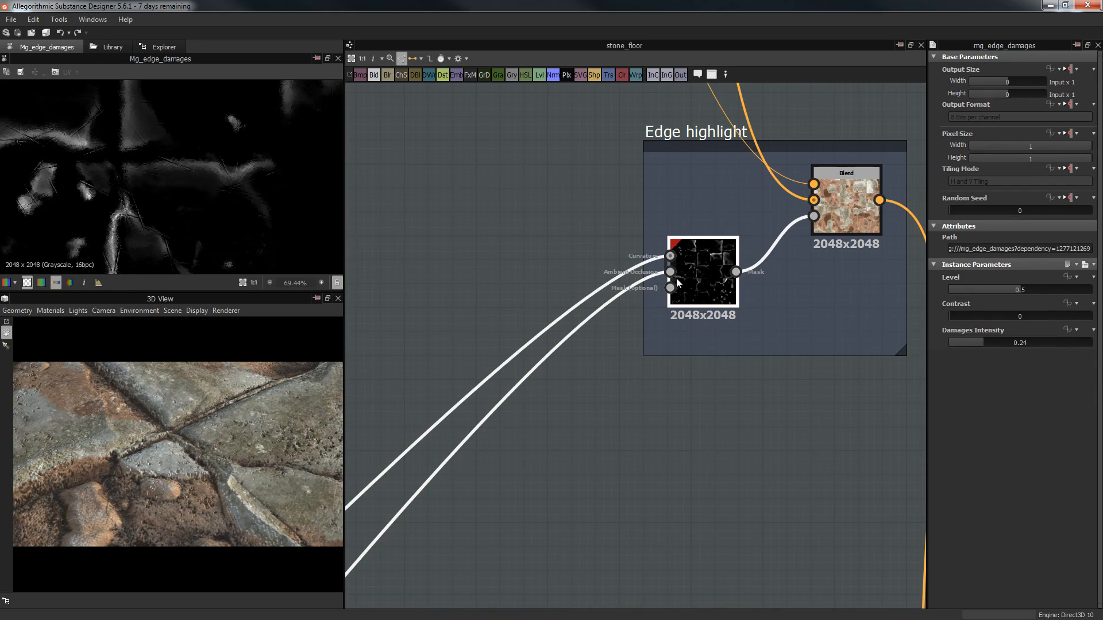
middle_drag(155, 134, 157, 188)
scroll(151, 184, down, 2)
scroll(148, 181, down, 2)
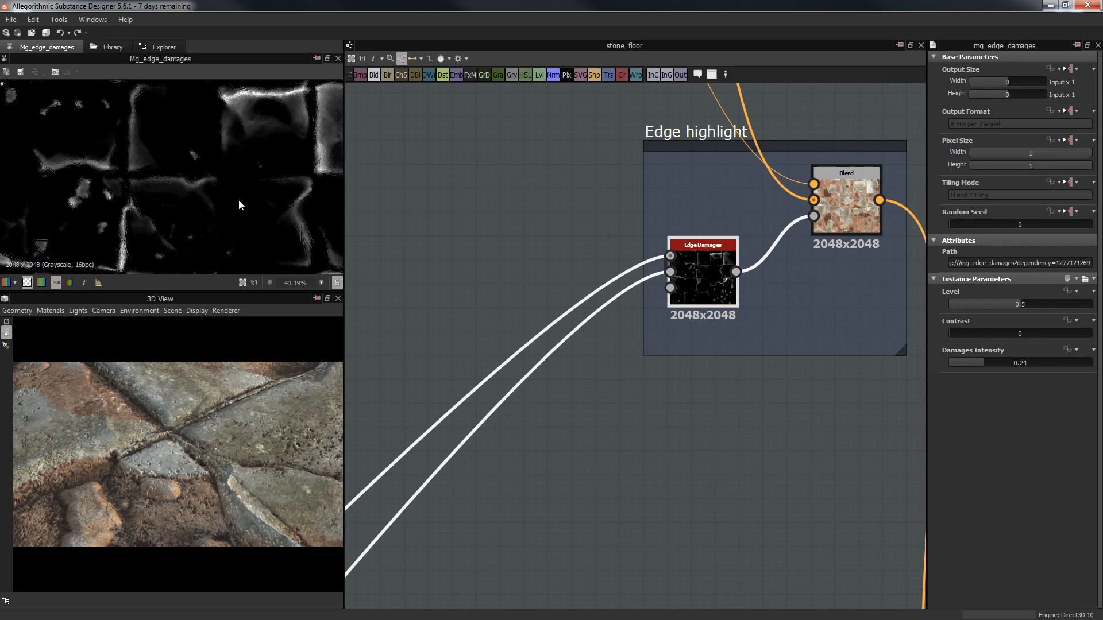
scroll(230, 192, down, 1)
Step: Preview the Blend in the Edge highlight frame
middle_drag(545, 192, 411, 289)
double_click(708, 290)
scroll(198, 153, down, 3)
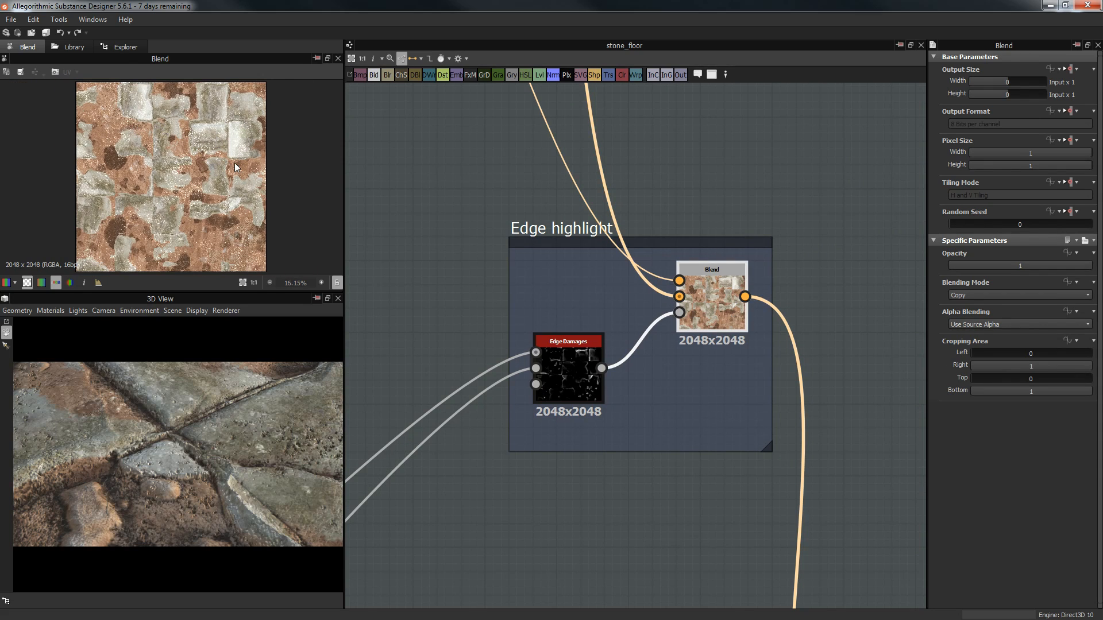
scroll(163, 125, up, 1)
Step: Preview the HSL node that feeds the Edge highlight Blend, and trace its input back to the color Directional Warp
scroll(708, 264, down, 5)
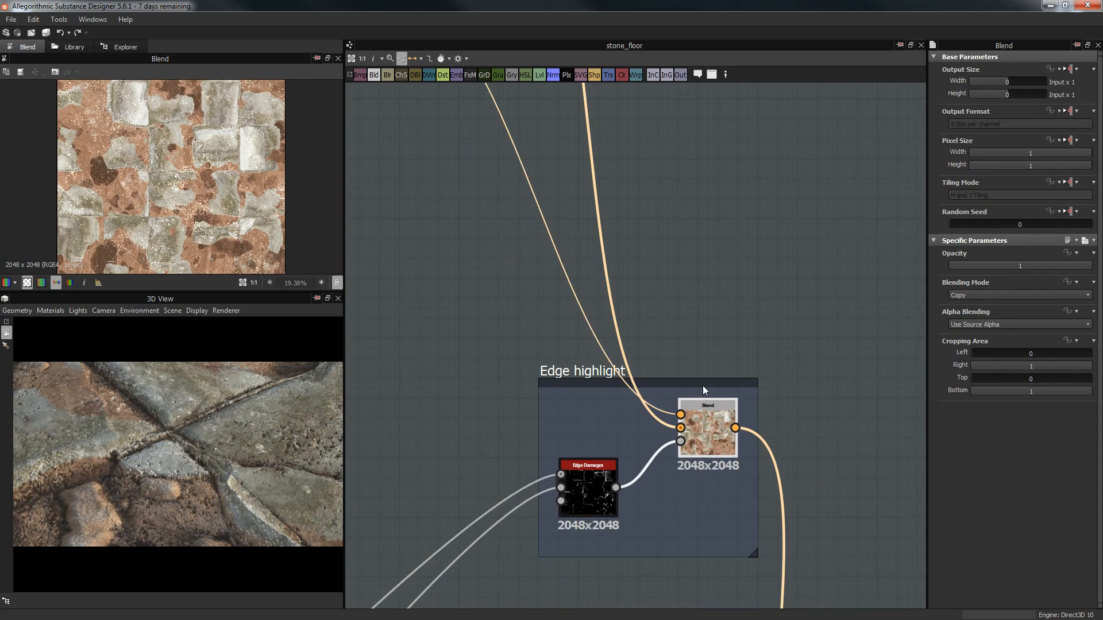
middle_drag(620, 195, 632, 275)
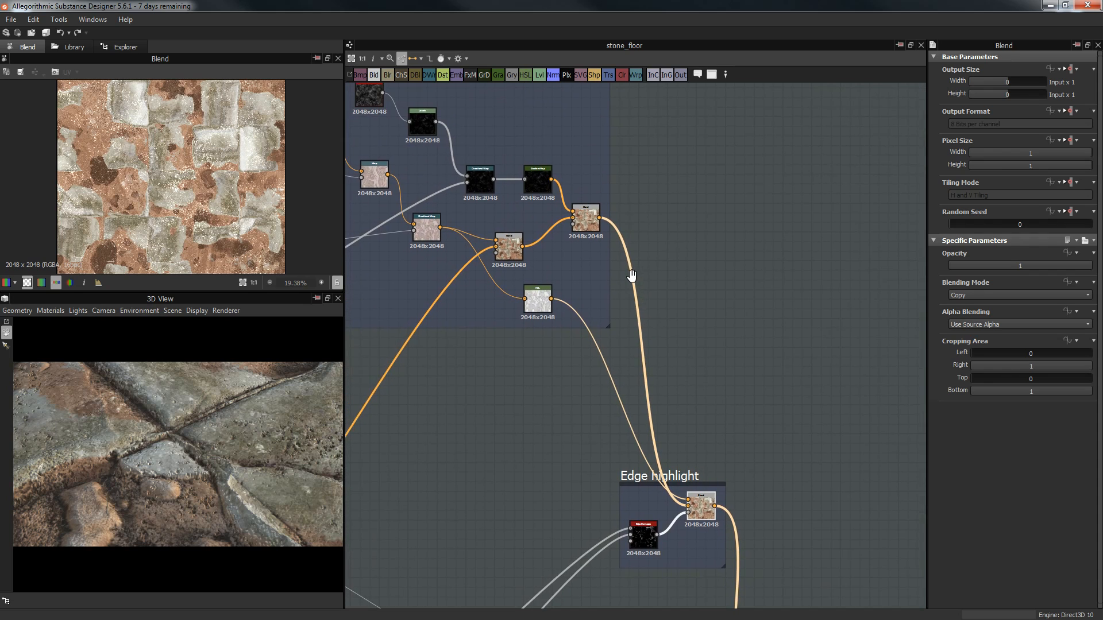
scroll(578, 249, up, 4)
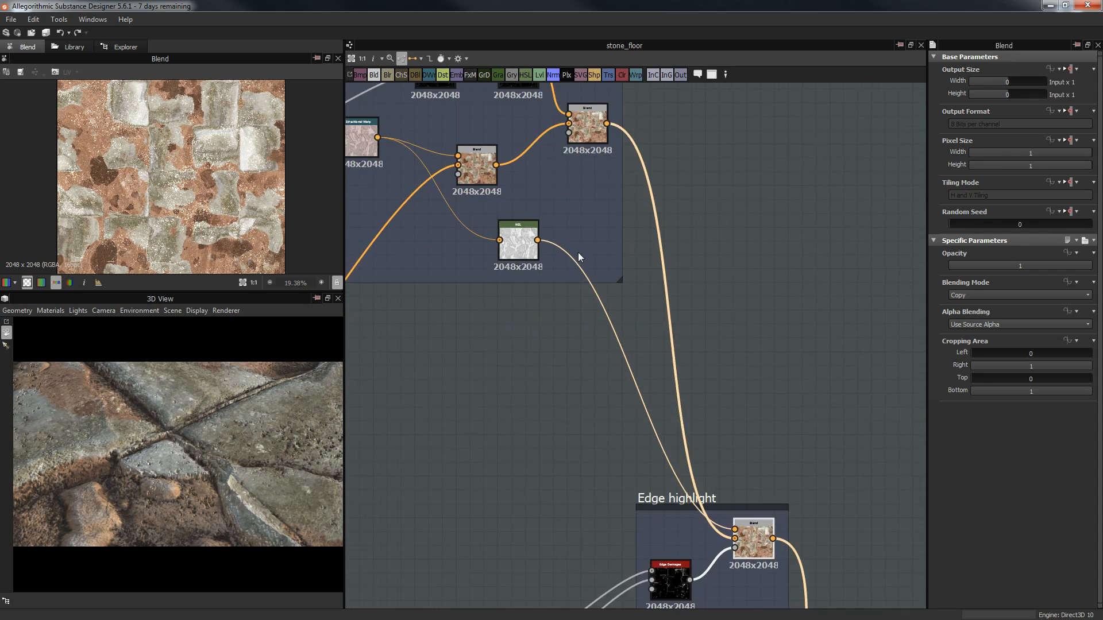
double_click(503, 248)
middle_drag(571, 217, 885, 402)
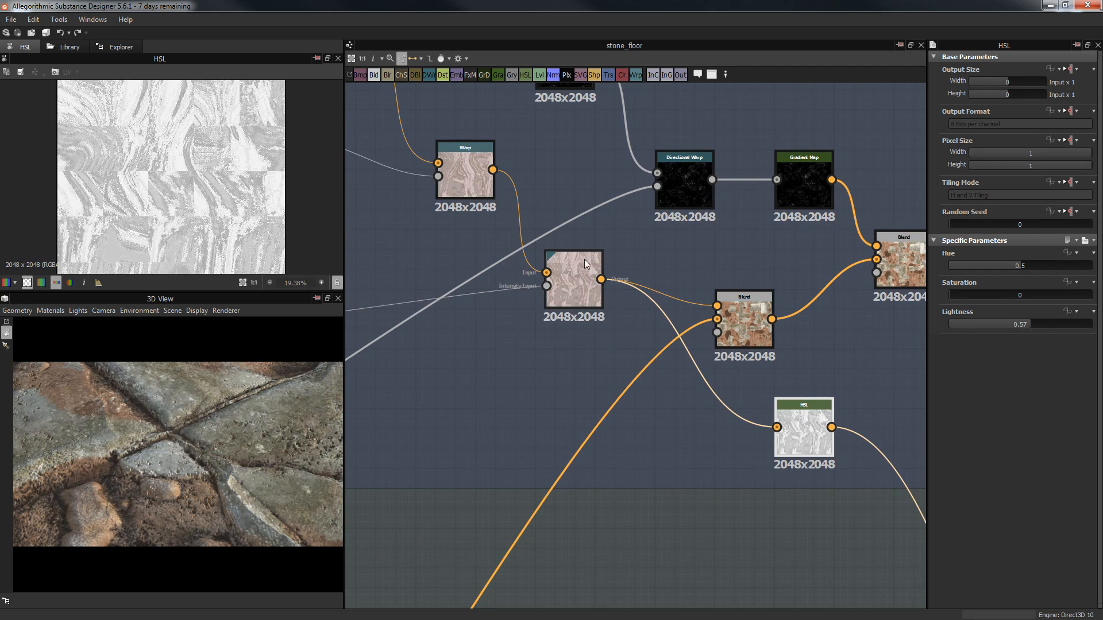
middle_drag(495, 187, 332, 123)
scroll(620, 297, down, 2)
middle_drag(598, 292, 593, 286)
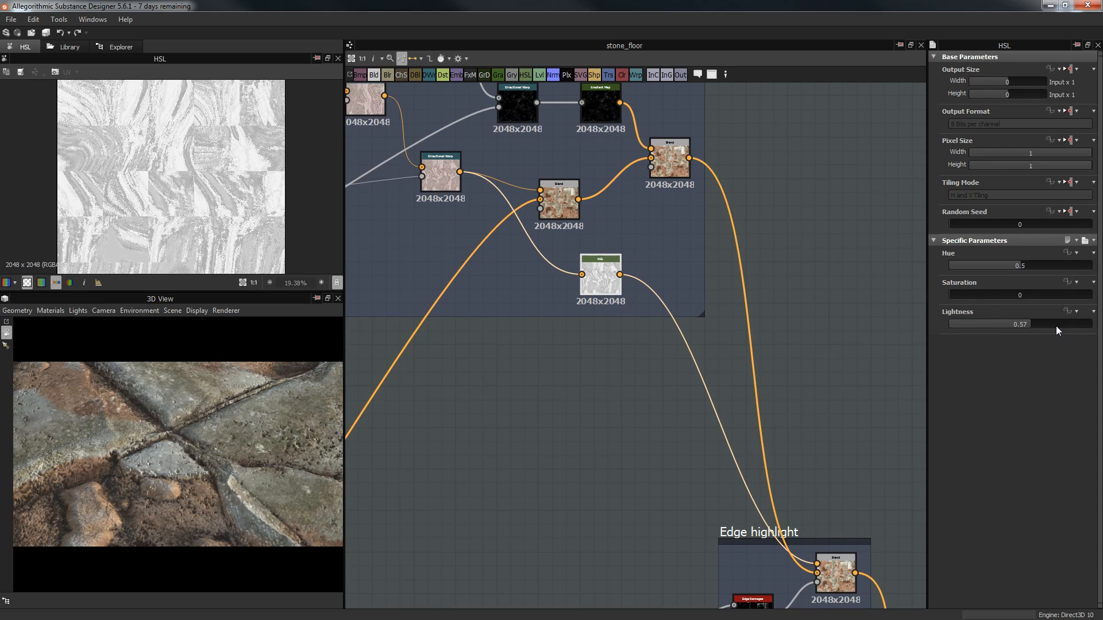
Step: Return to the Edge highlight Blend and examine the stone edges in its 2D preview
middle_drag(737, 364, 589, 148)
scroll(719, 308, up, 2)
click(770, 432)
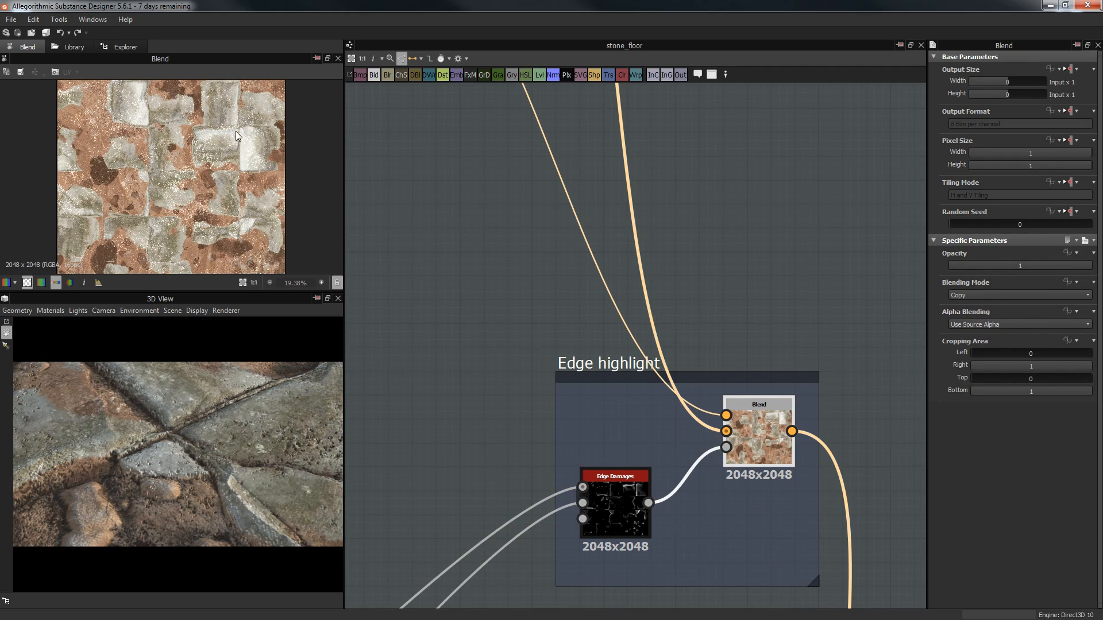
middle_drag(821, 471, 726, 206)
scroll(740, 373, down, 2)
scroll(219, 168, down, 1)
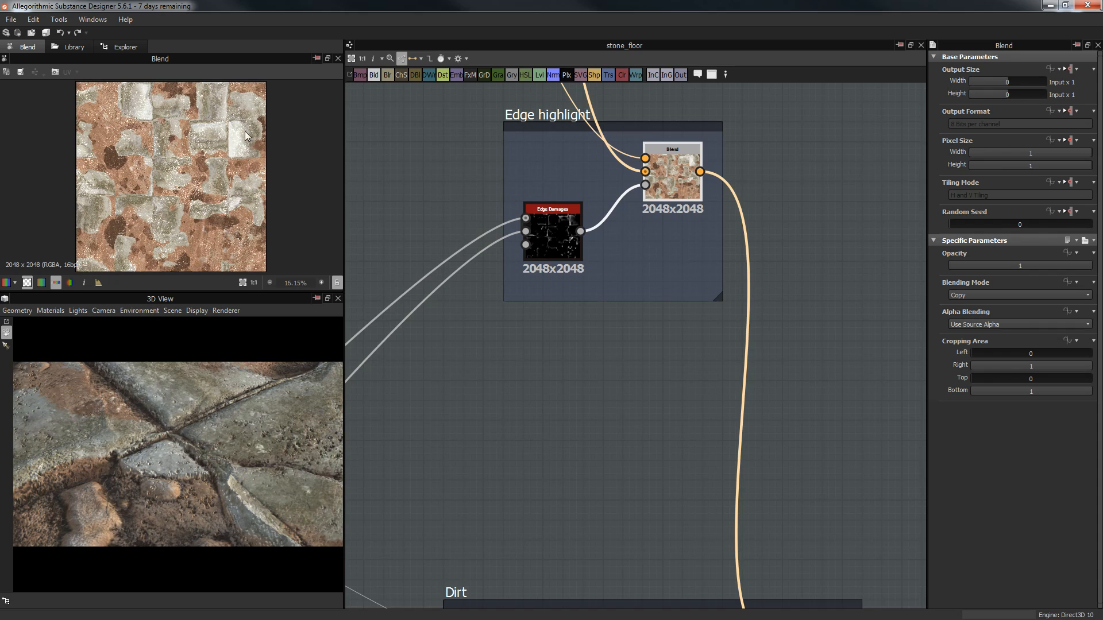
Step: Preview the Dirt frame's nodes in turn: the Dirt mask, the Blend and the brown Gradient Map
middle_drag(708, 191, 716, 115)
scroll(735, 344, down, 3)
middle_drag(749, 465, 766, 222)
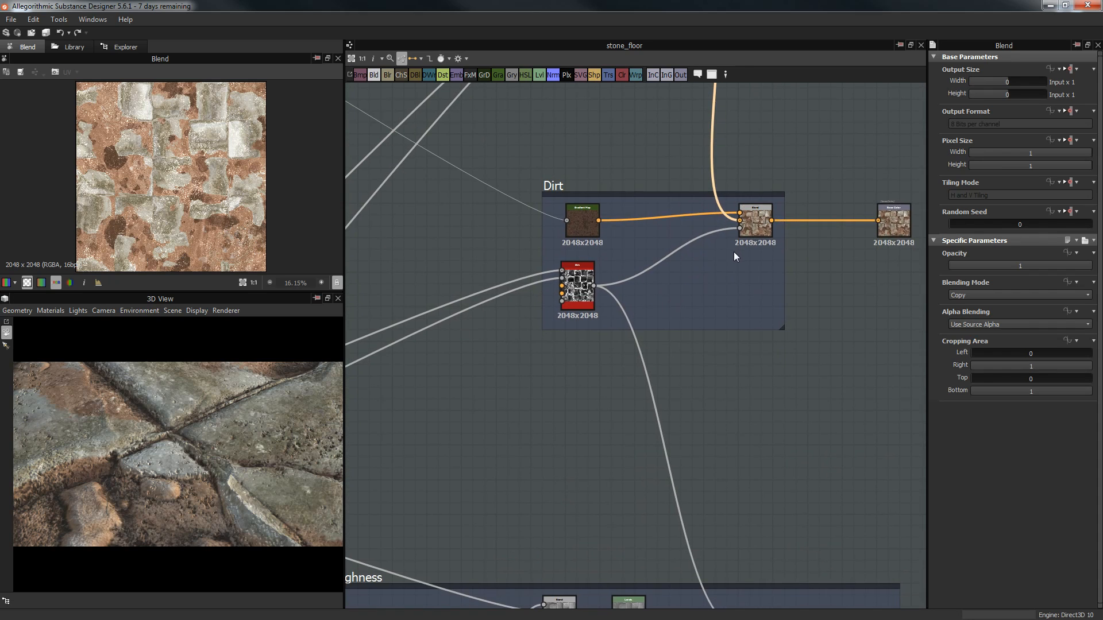
scroll(733, 253, up, 4)
middle_drag(699, 275, 738, 283)
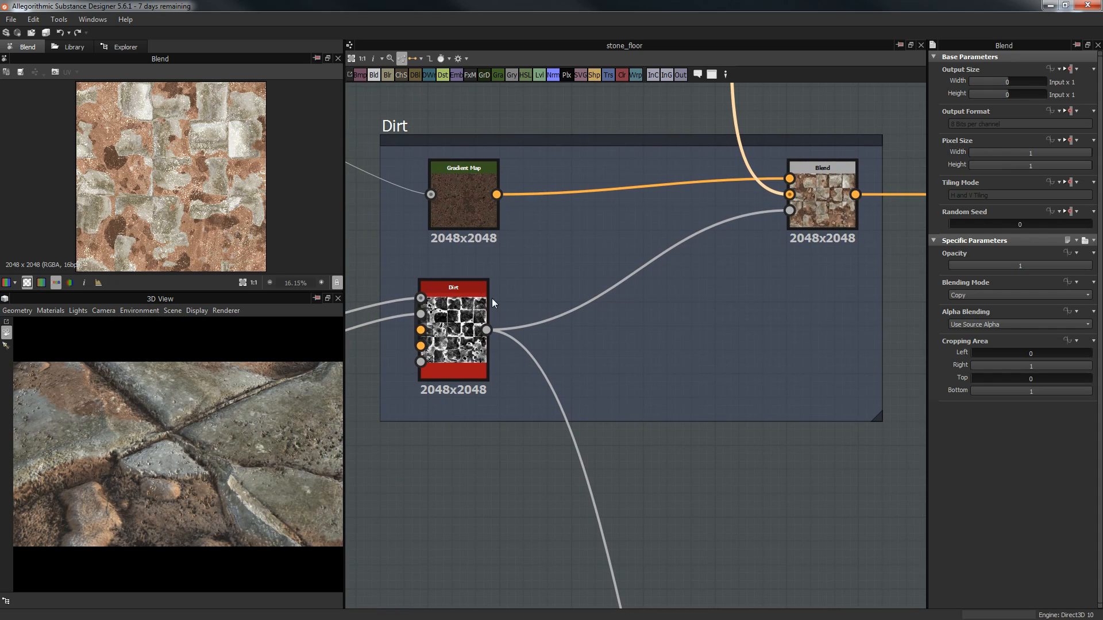
double_click(464, 314)
double_click(825, 212)
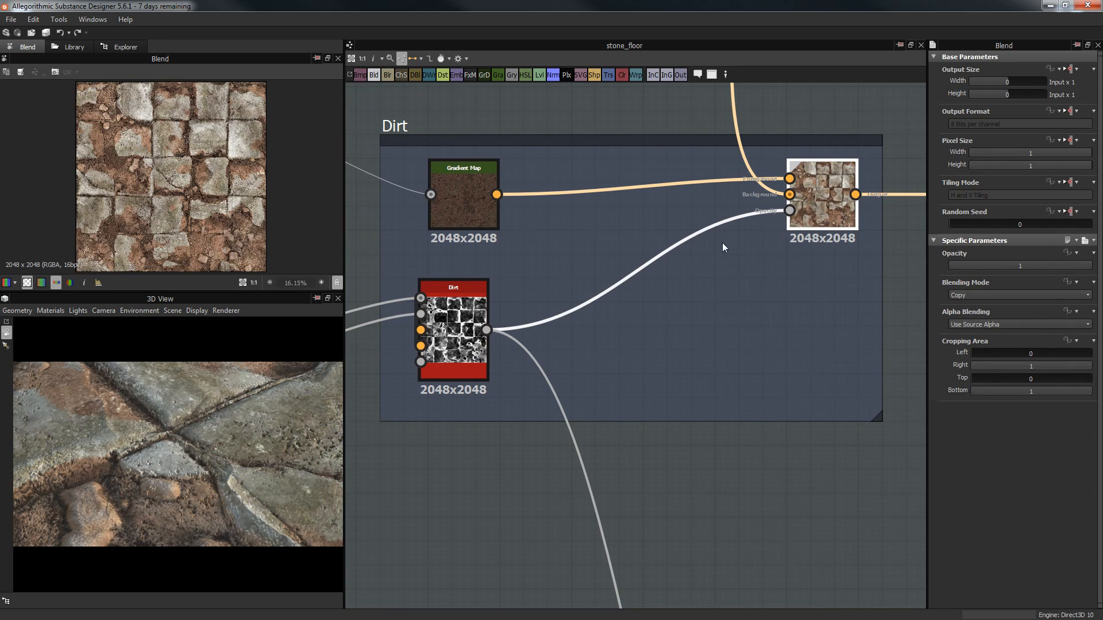
double_click(451, 205)
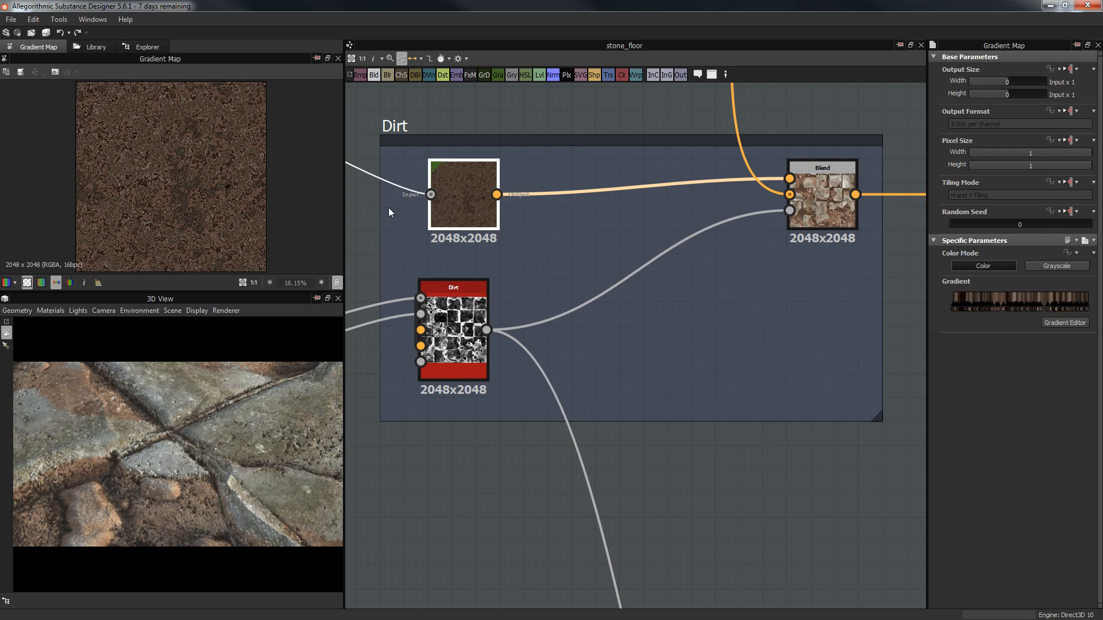
Step: Trace the Dirt Gradient Map's input back to the Clouds 3 noise in the Rock Color frame
scroll(481, 161, down, 6)
middle_drag(612, 238, 998, 347)
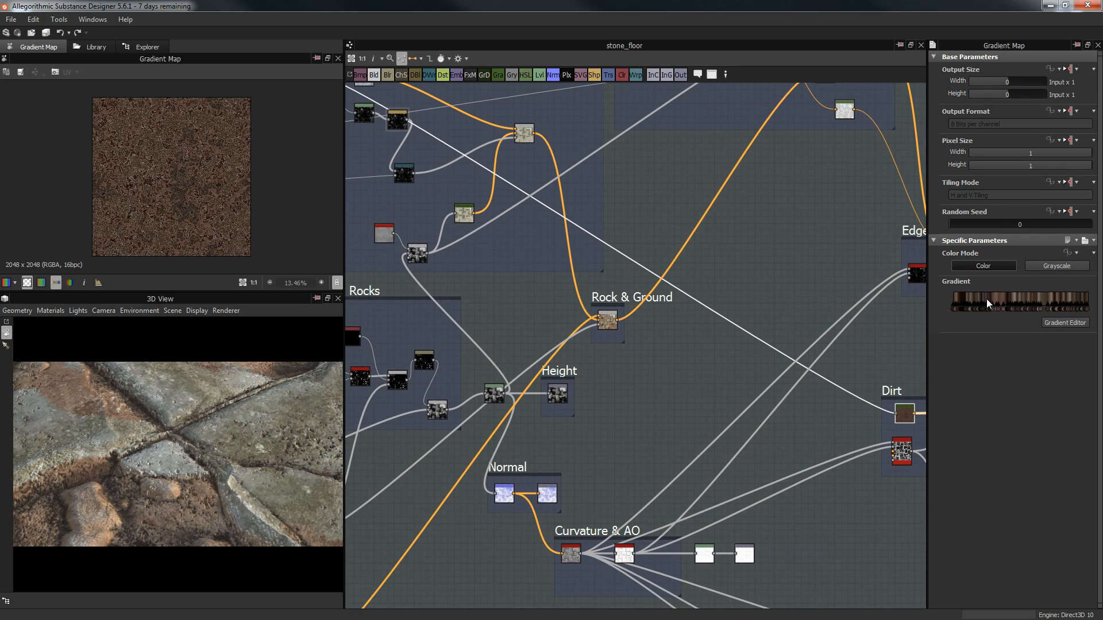
middle_drag(676, 230, 834, 365)
scroll(626, 273, down, 2)
middle_drag(630, 272, 754, 308)
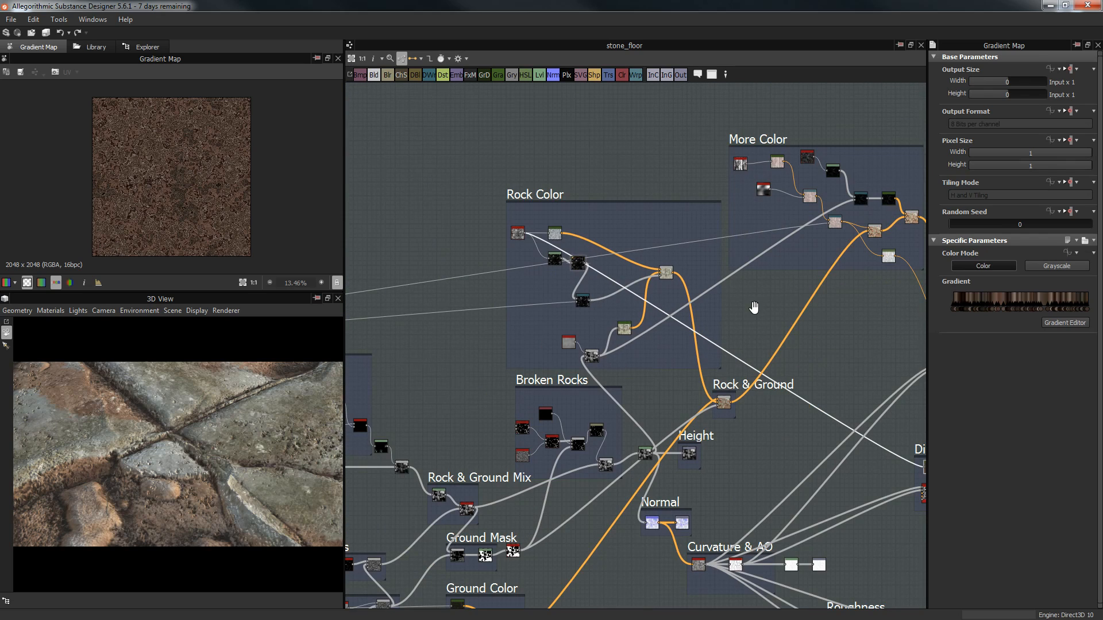
scroll(485, 219, up, 6)
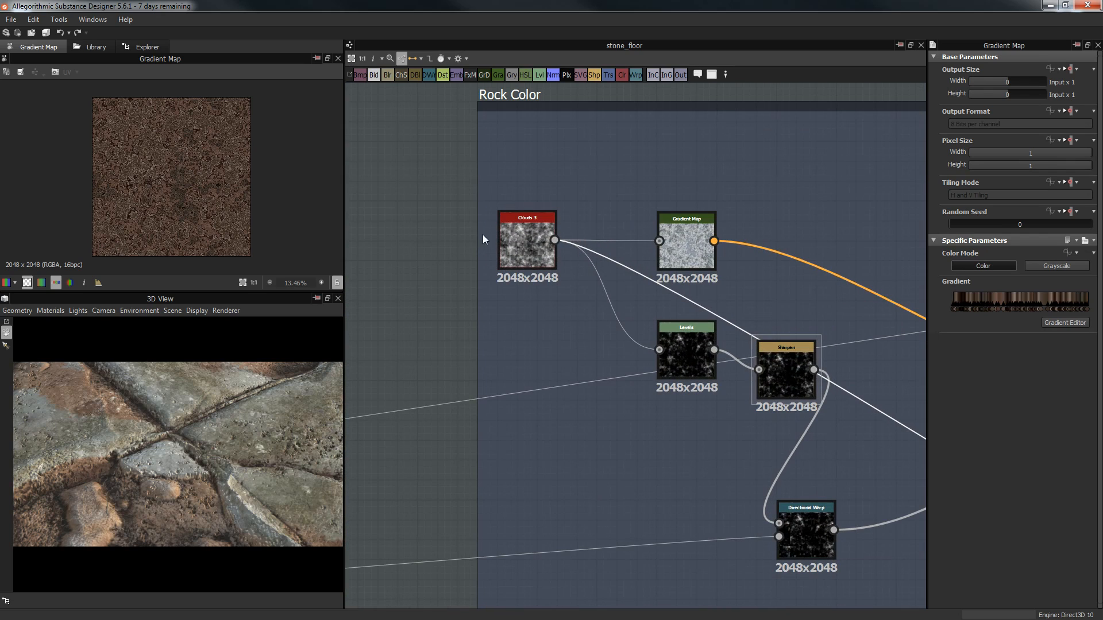
Step: Go back to the Dirt frame and preview its Blend before the Base Color output
middle_drag(660, 323, 173, 201)
scroll(638, 310, down, 4)
middle_drag(442, 200, 91, 46)
scroll(871, 394, up, 1)
middle_drag(871, 397, 583, 190)
scroll(627, 253, up, 2)
double_click(620, 295)
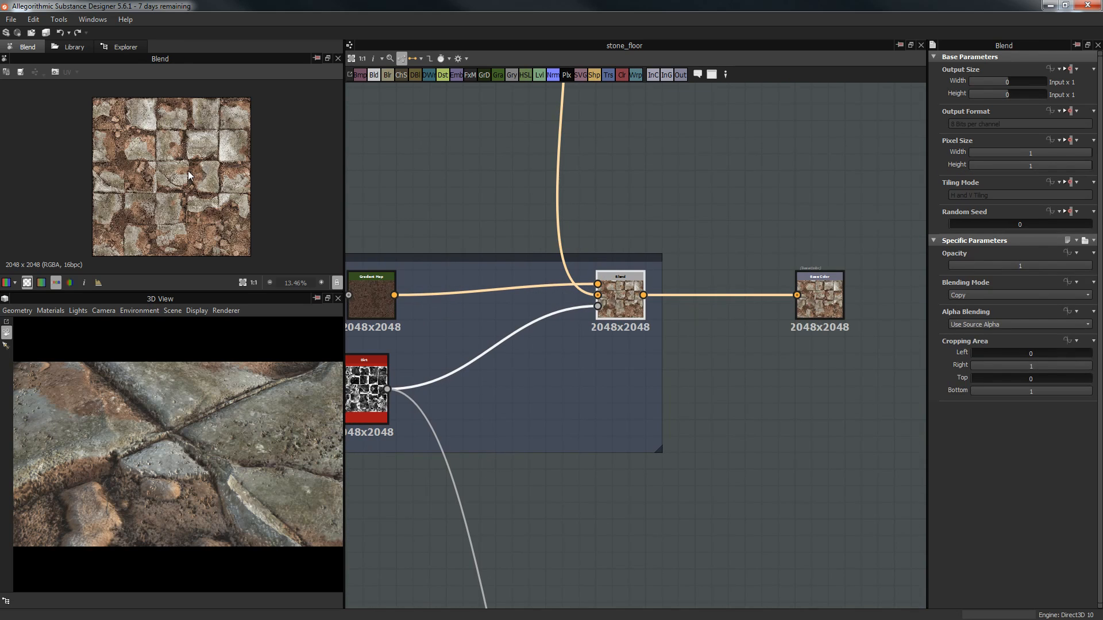
Step: Enlarge the 2D preview area and examine the Dirt Blend's stones and dirt up close
scroll(188, 170, up, 3)
drag(195, 291, 201, 419)
scroll(192, 293, up, 4)
scroll(126, 209, down, 4)
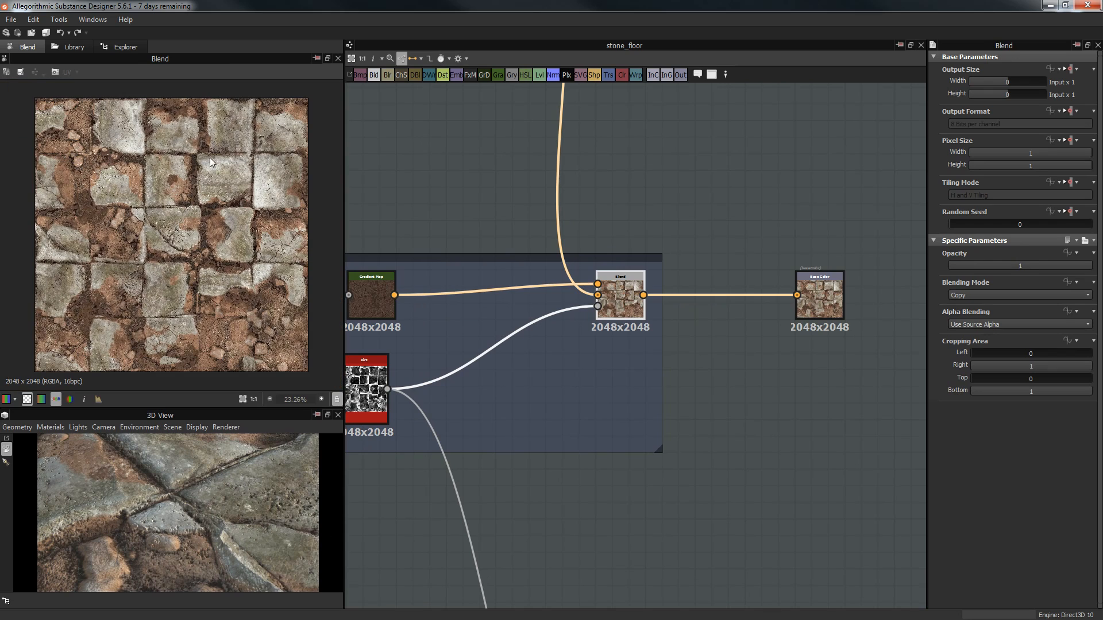
scroll(151, 290, up, 2)
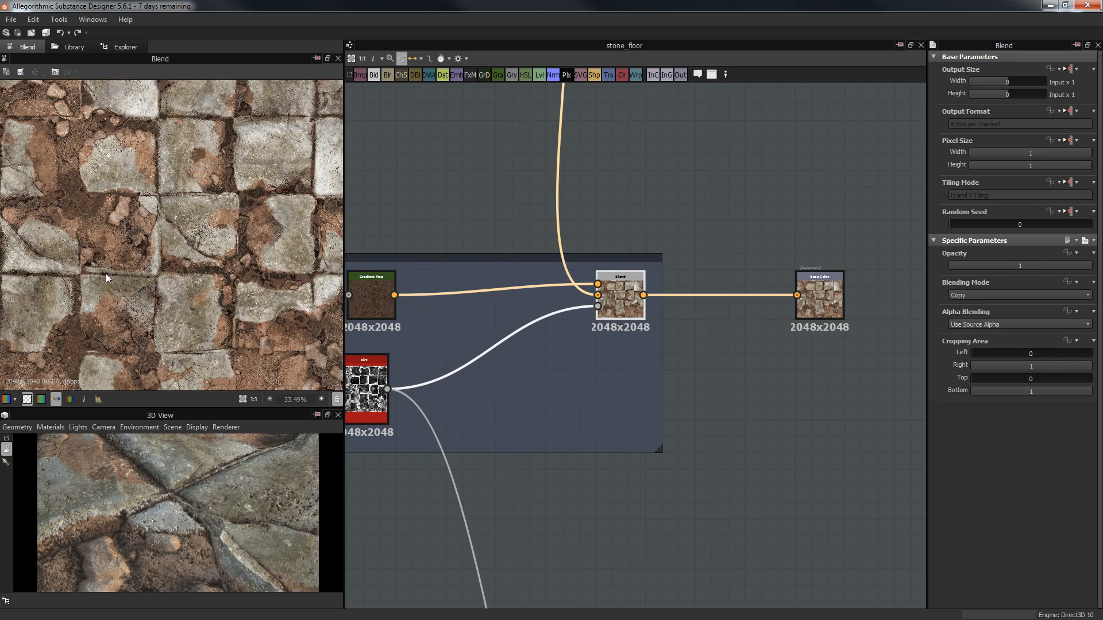
scroll(186, 275, down, 2)
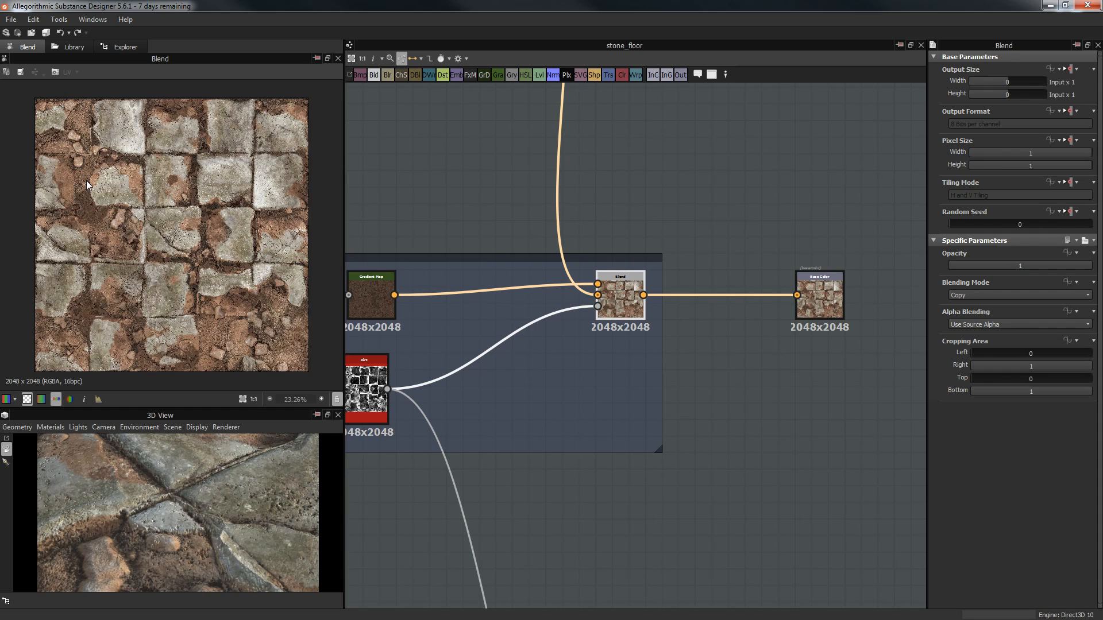
Step: Compare the Edge highlight Blend with the Dirt Blend it feeds
middle_drag(616, 139, 650, 310)
scroll(653, 267, down, 2)
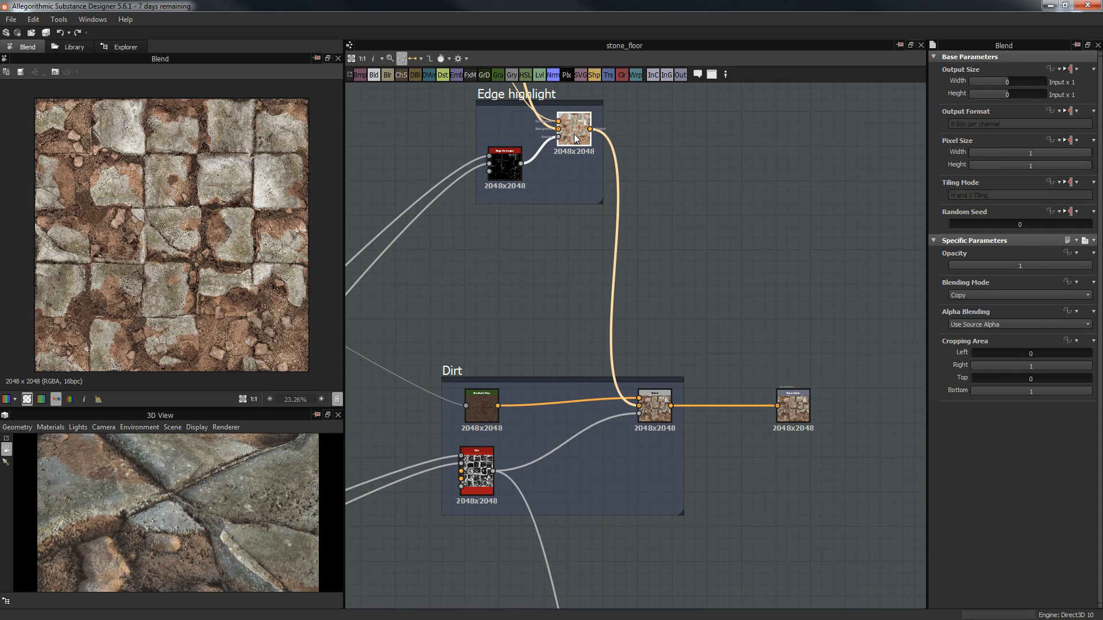
click(648, 408)
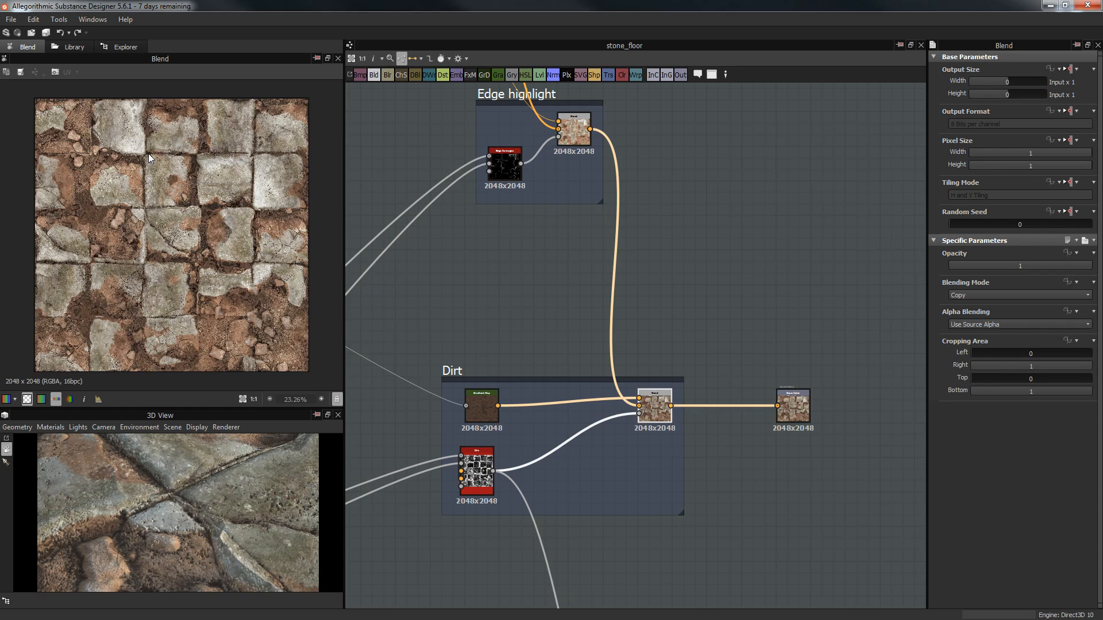
Step: Preview the Base Color output and make the 3D View taller beneath the 2D preview
middle_drag(705, 303, 599, 240)
click(691, 347)
double_click(691, 347)
scroll(619, 404, down, 6)
middle_drag(643, 483, 644, 447)
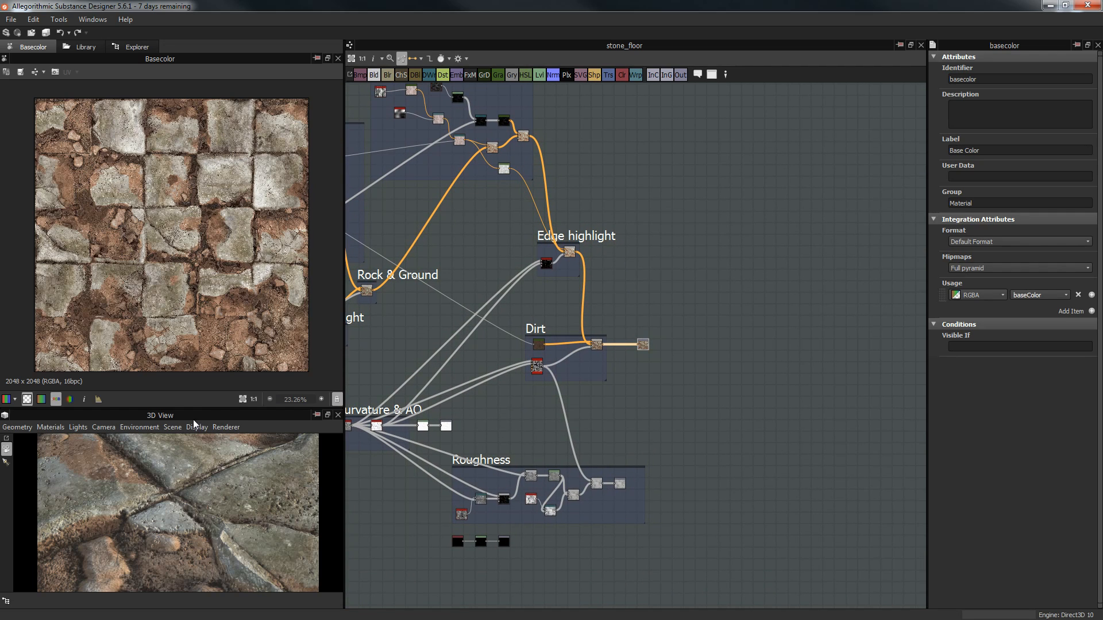
drag(157, 408, 336, 190)
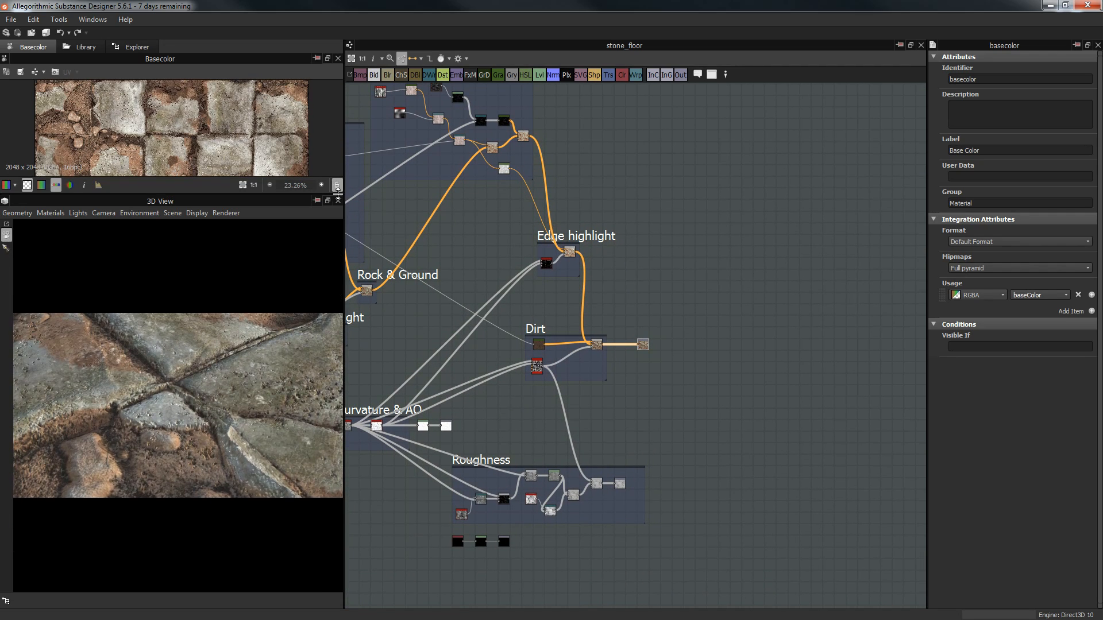
Step: Try the 3D View as a tab beside the graph and as a full-screen floating window, and dock it back beneath the 2D preview
drag(156, 203, 219, 184)
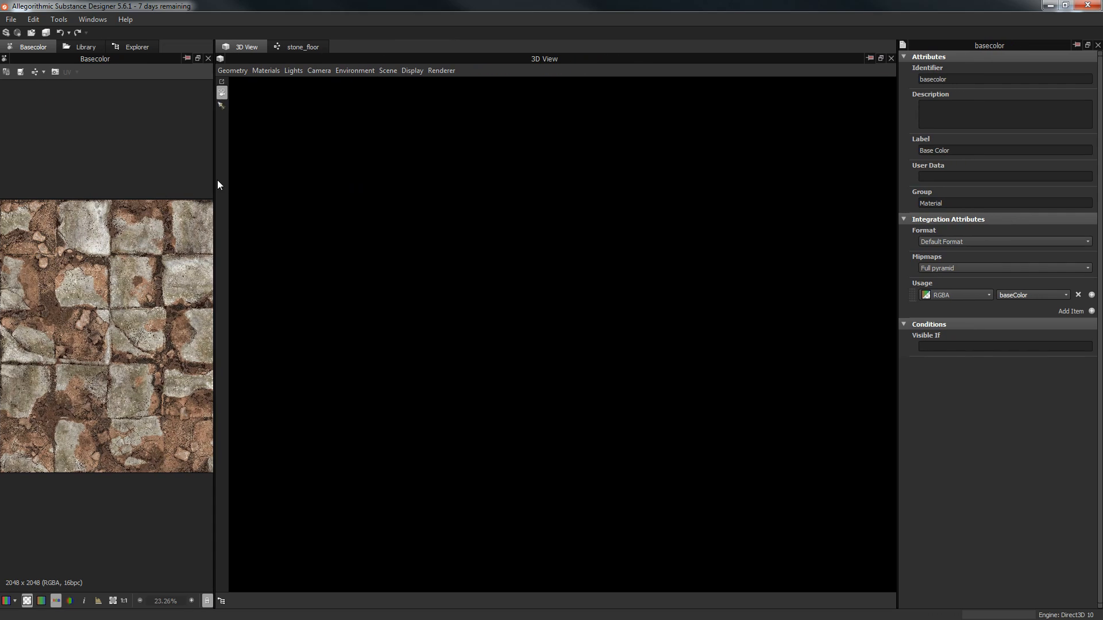
click(878, 58)
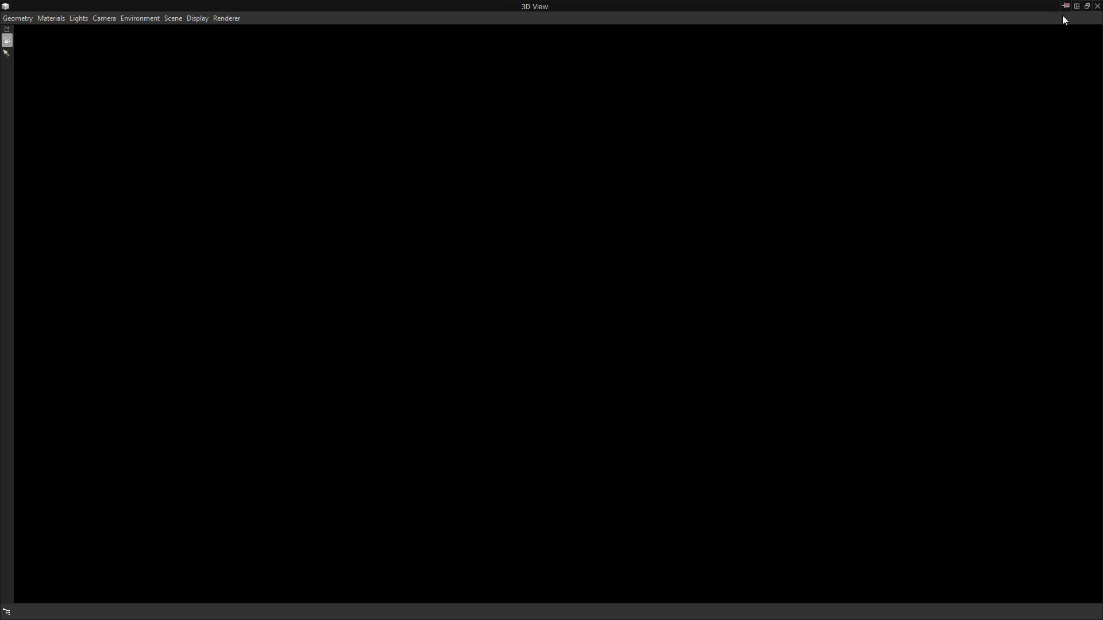
drag(551, 7, 558, 229)
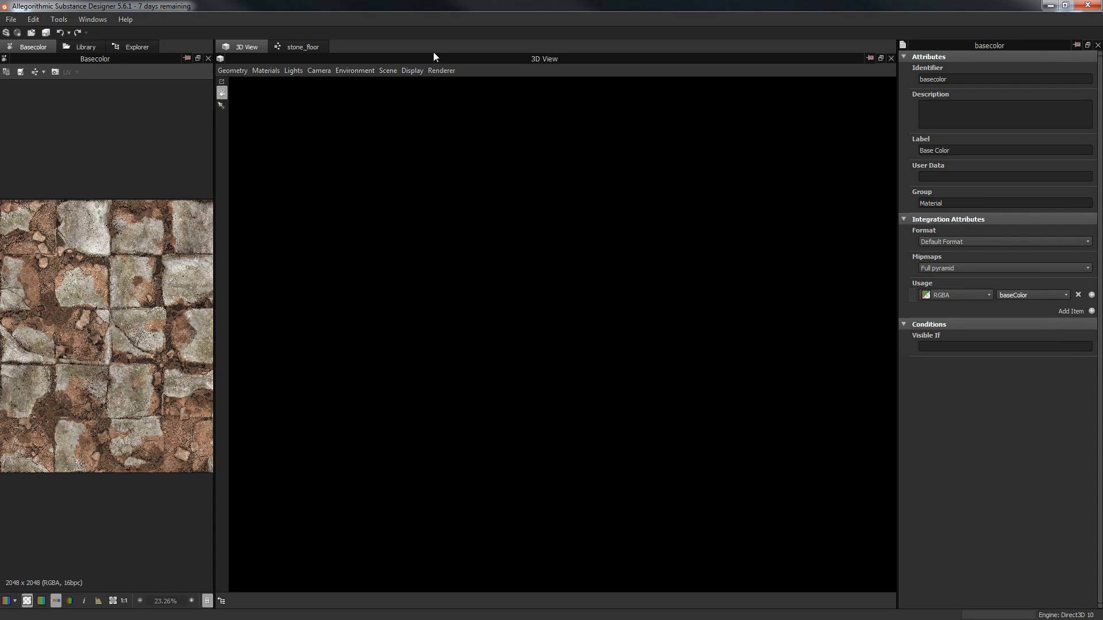
drag(561, 58, 121, 196)
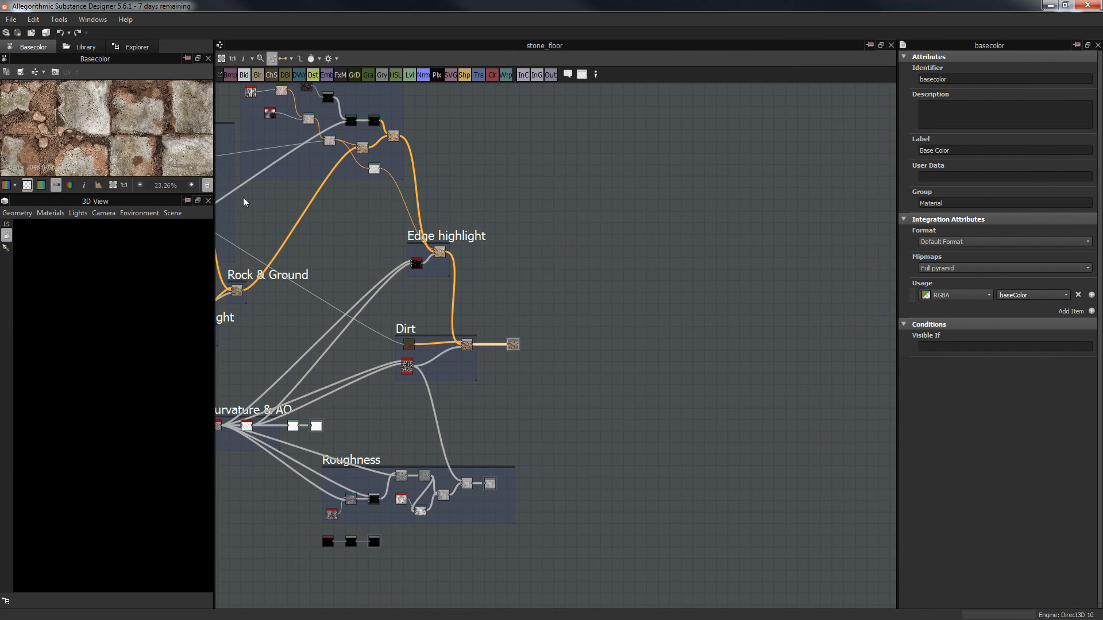
Step: Widen the 3D View beneath the 2D preview and check which renderers it offers
drag(213, 221, 537, 227)
click(170, 214)
mouse_move(230, 212)
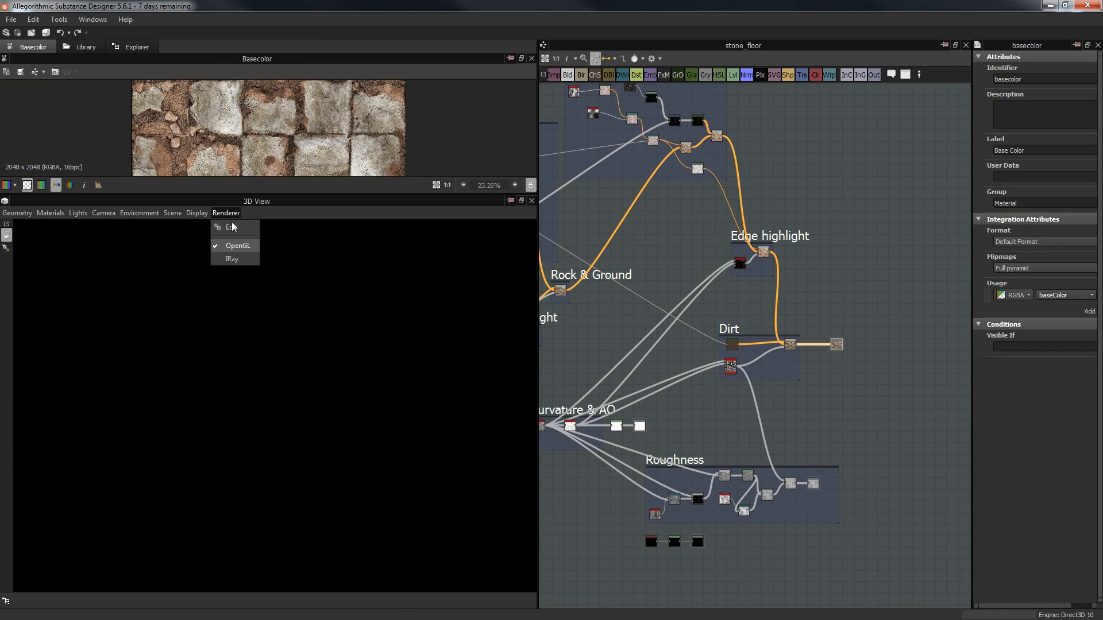
click(282, 215)
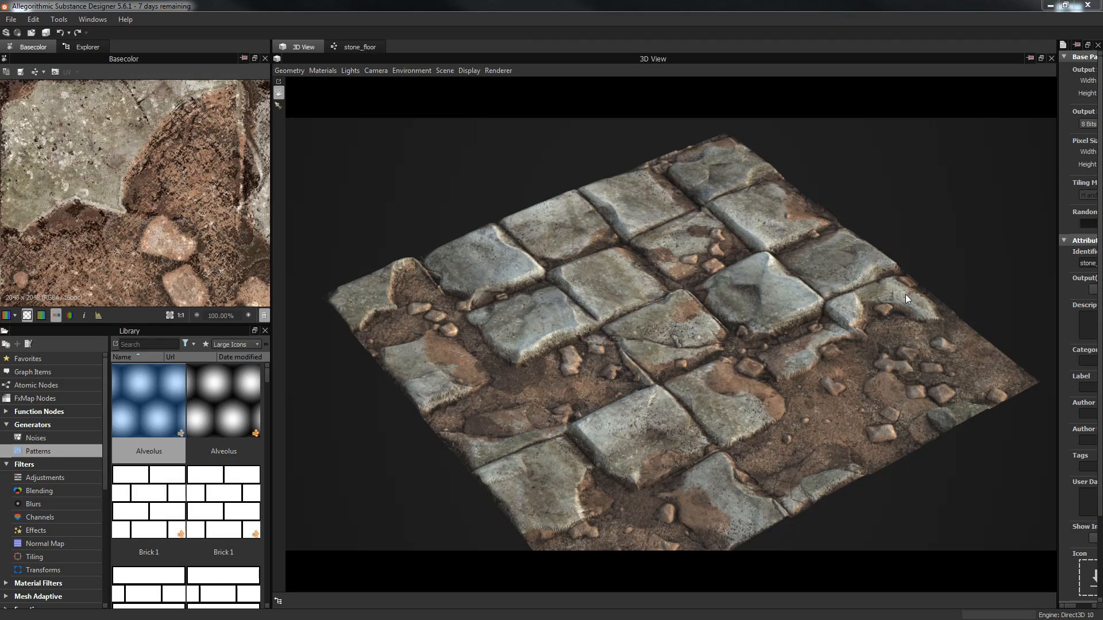
Step: Enlarge the 3D View showing the stone floor and switch its renderer to IRay
drag(905, 295, 491, 347)
drag(271, 325, 215, 325)
drag(538, 253, 565, 81)
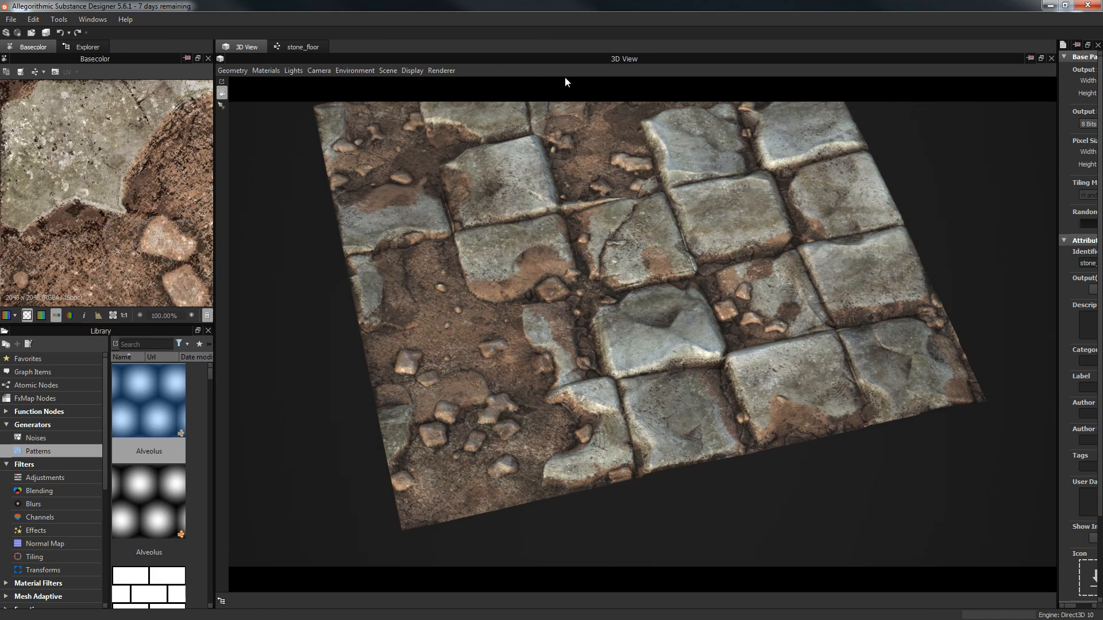
click(442, 71)
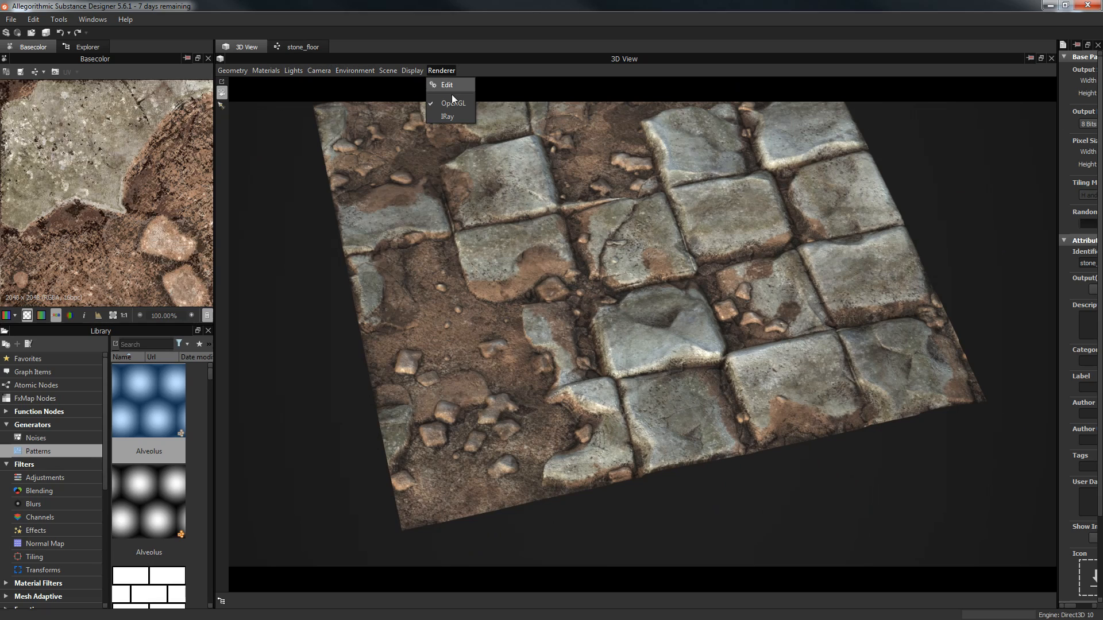
click(451, 116)
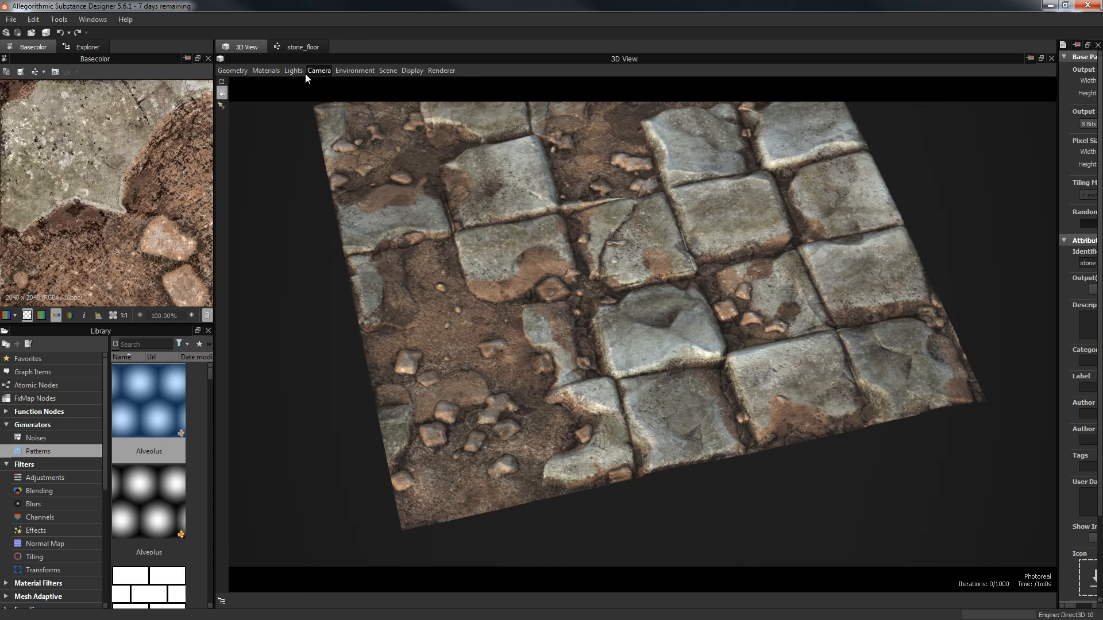
Step: Open the stone floor material's IRay properties, widen them, and set the material height Scale to 0.84
click(266, 70)
click(350, 84)
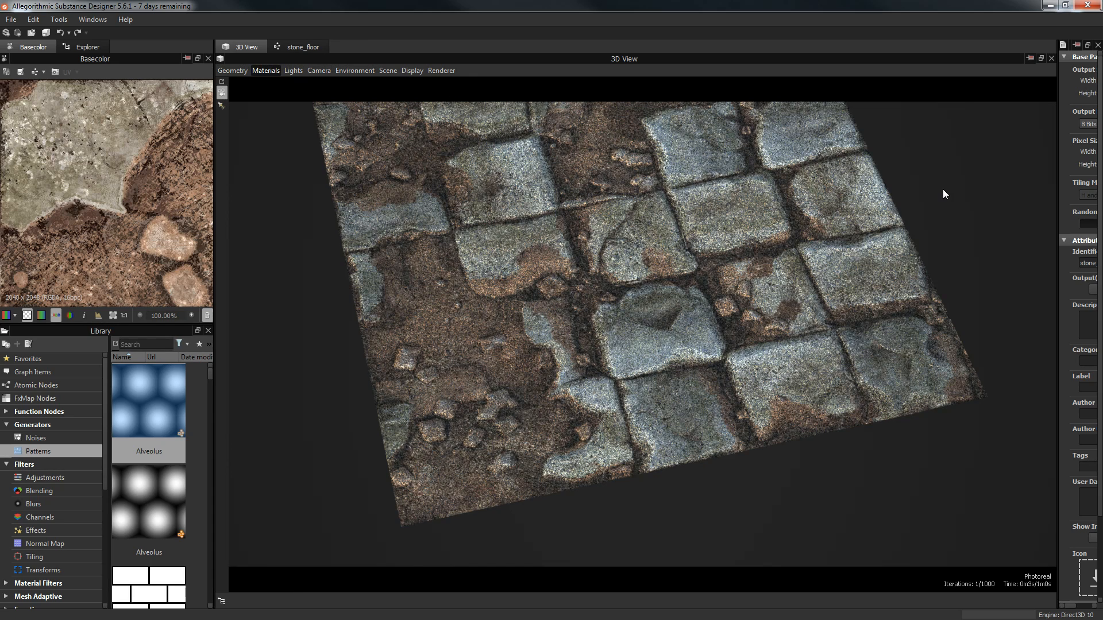
drag(1058, 208, 856, 218)
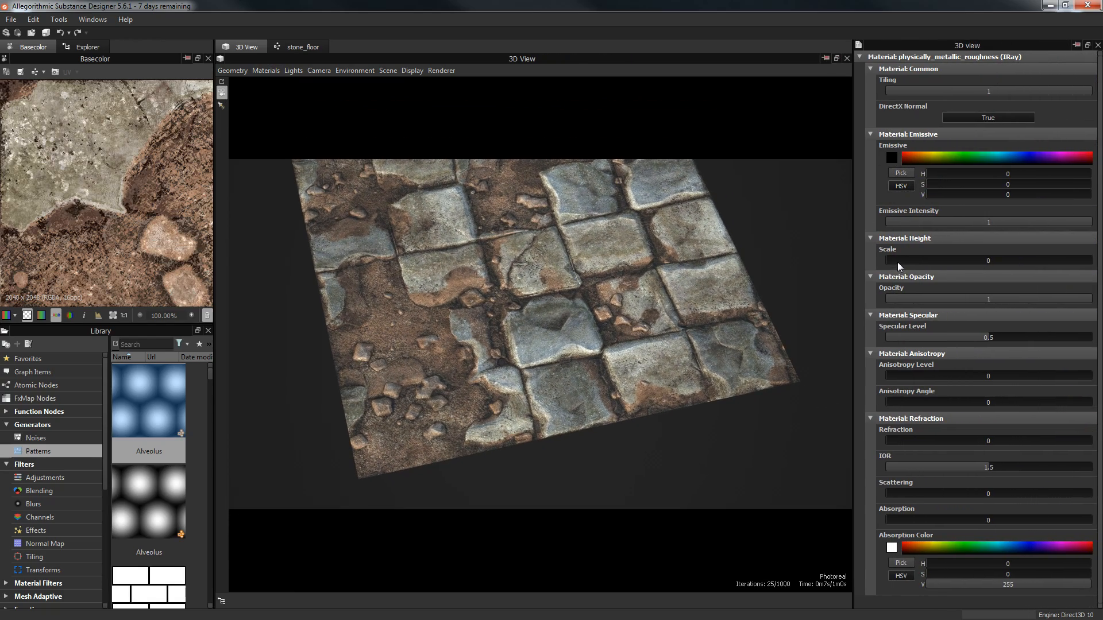
drag(977, 264, 954, 274)
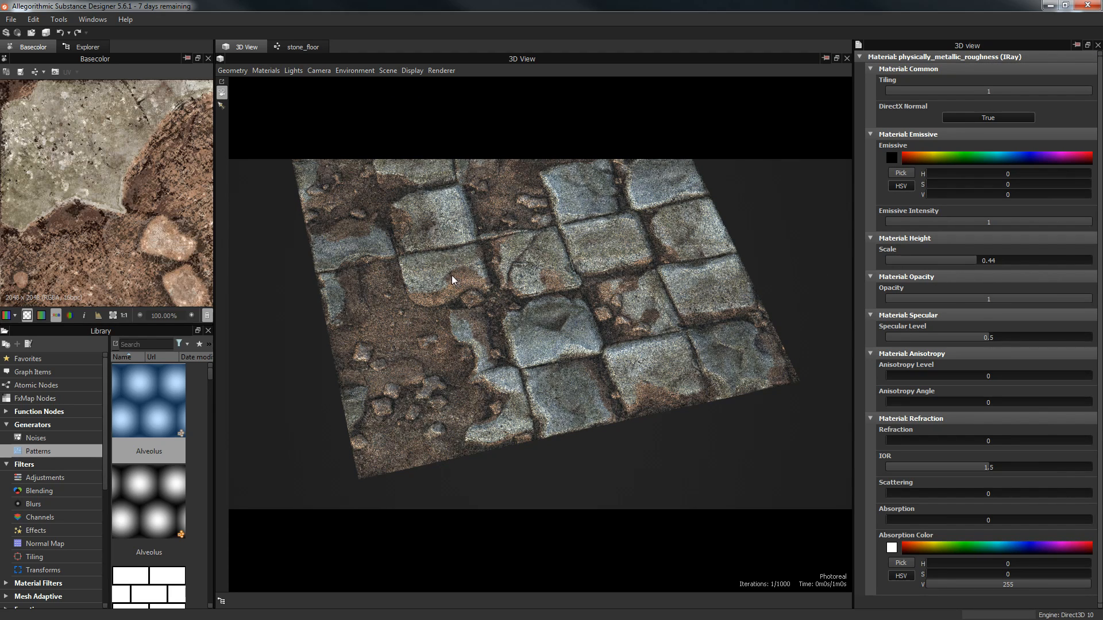
Step: Examine the IRay render's displaced stones, gaps and dirt up close from several angles
drag(434, 270, 526, 267)
scroll(604, 270, up, 2)
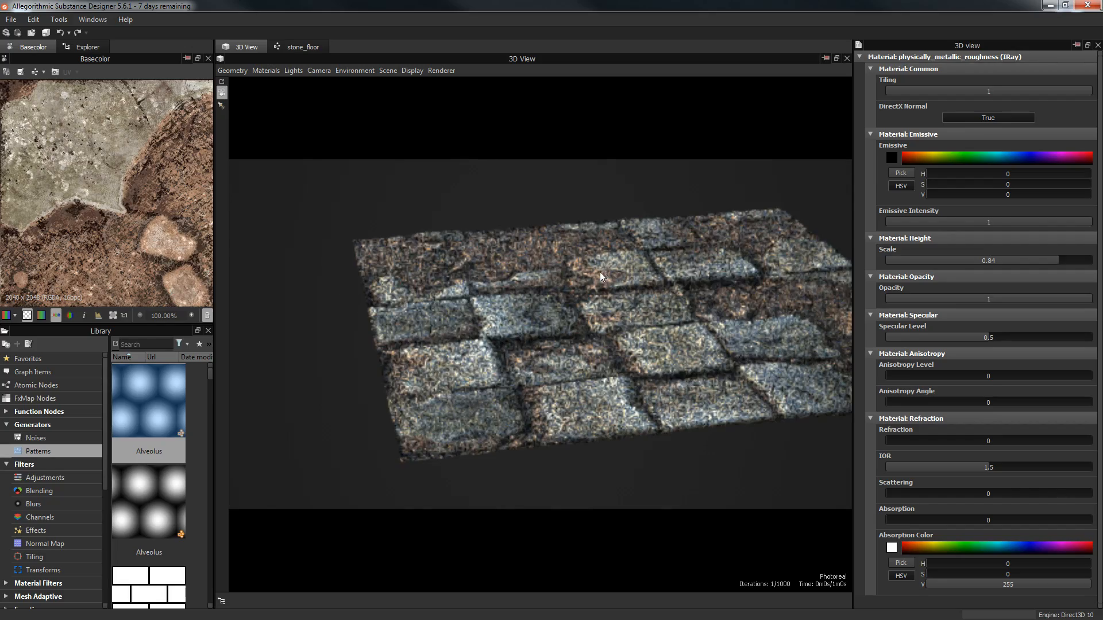
scroll(552, 271, up, 2)
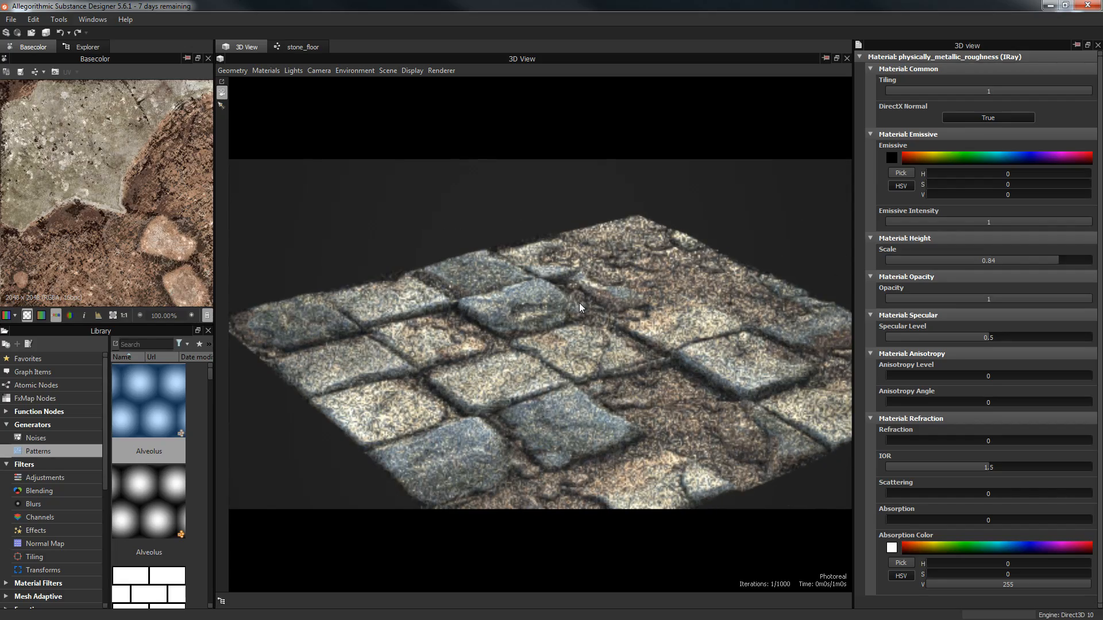
scroll(564, 350, up, 3)
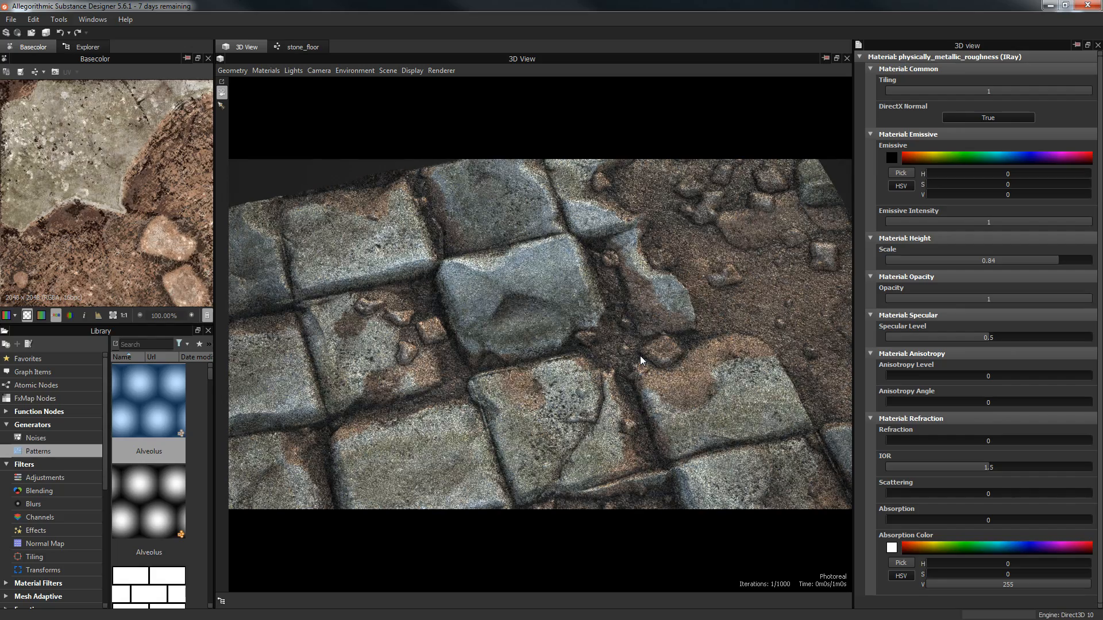
mouse_move(623, 358)
mouse_down()
mouse_move(625, 332)
mouse_move(629, 359)
mouse_up()
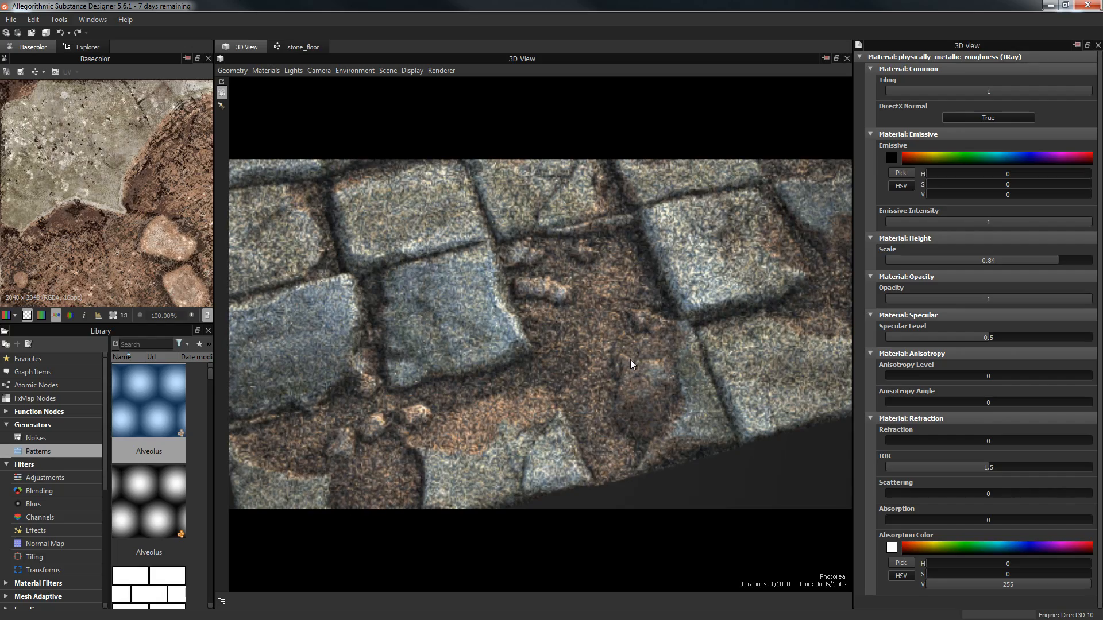
Step: Switch the renderer back to OpenGL and enlarge the 3D View to show the whole stone floor
click(447, 71)
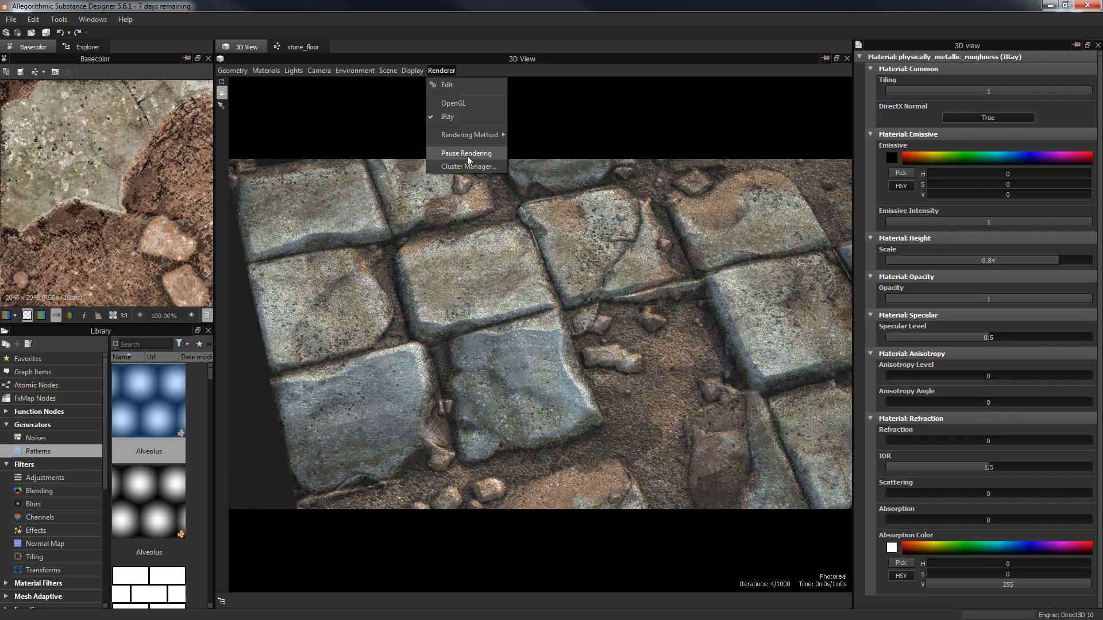
click(455, 103)
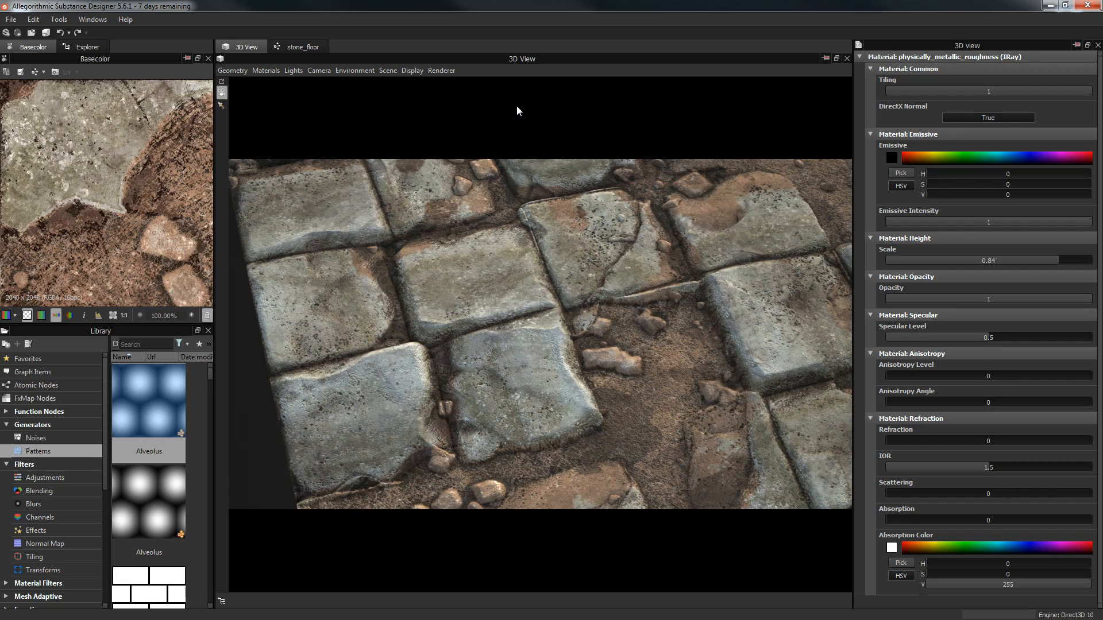
drag(833, 282, 515, 223)
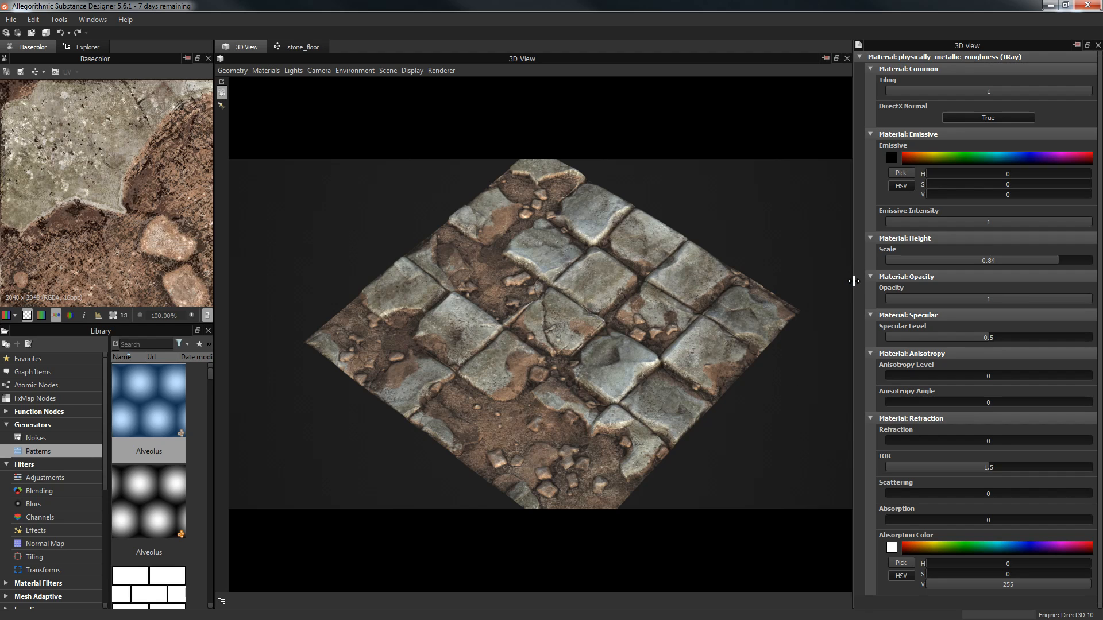
drag(854, 285, 976, 296)
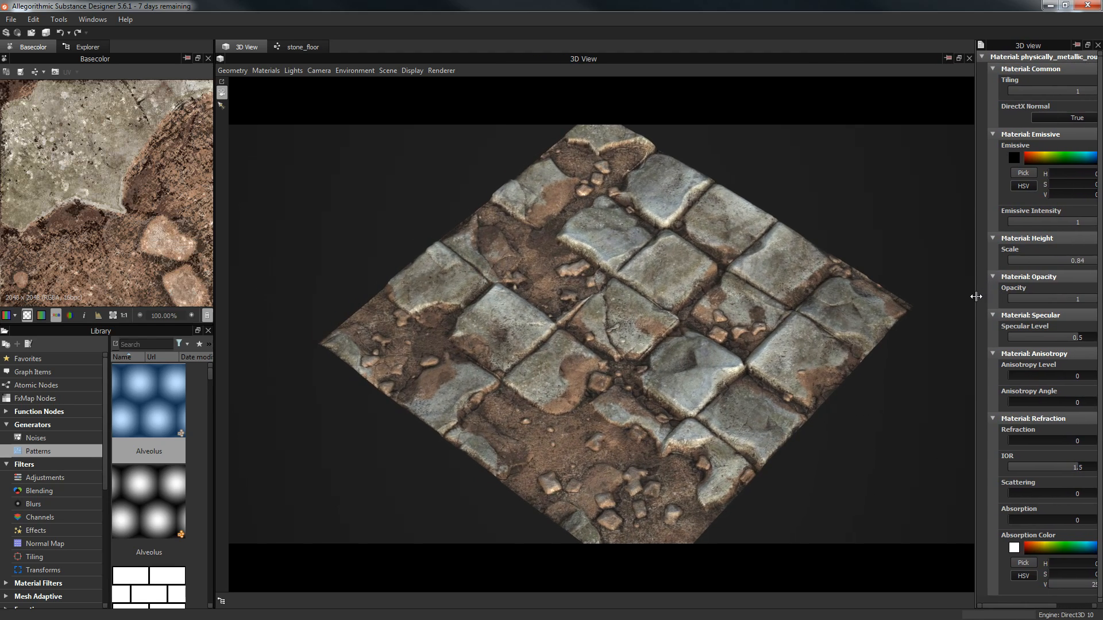